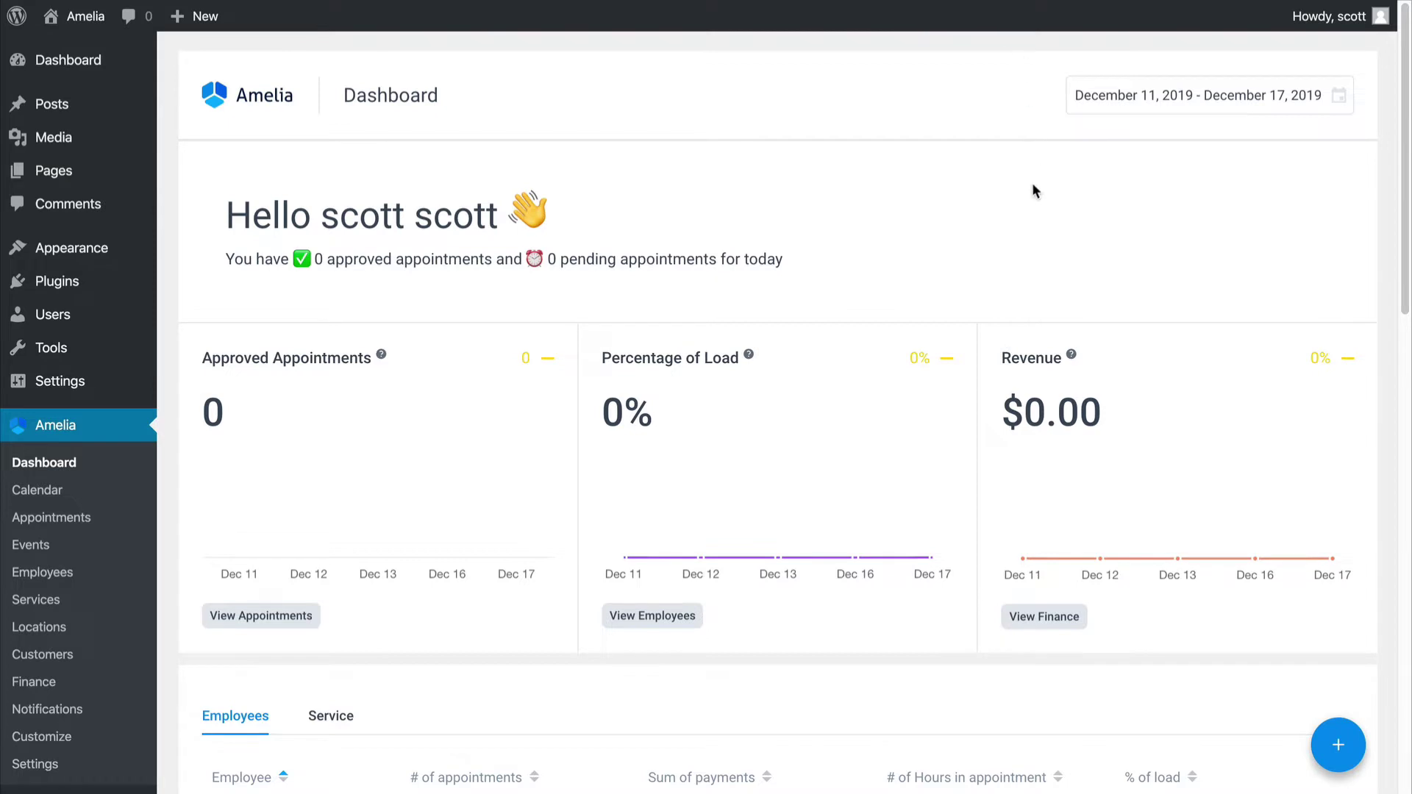
- Look over the Amelia dashboard's statistics, employee table, upcoming appointments, conversions and customer sections
{"action": "scroll", "coordinate": [1016, 200], "scroll_direction": "down", "scroll_amount": 10}
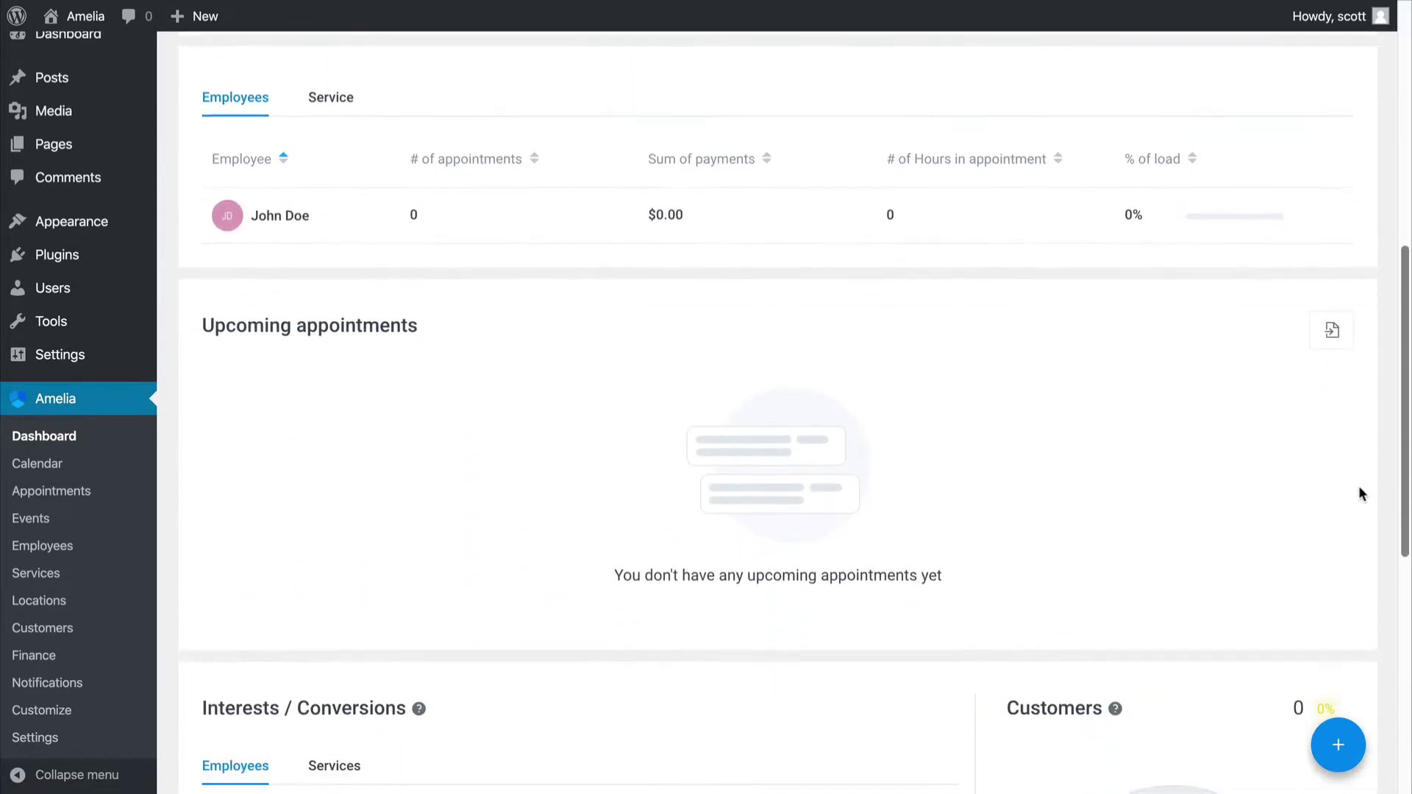
{"action": "scroll", "coordinate": [1309, 649], "scroll_direction": "down", "scroll_amount": 5}
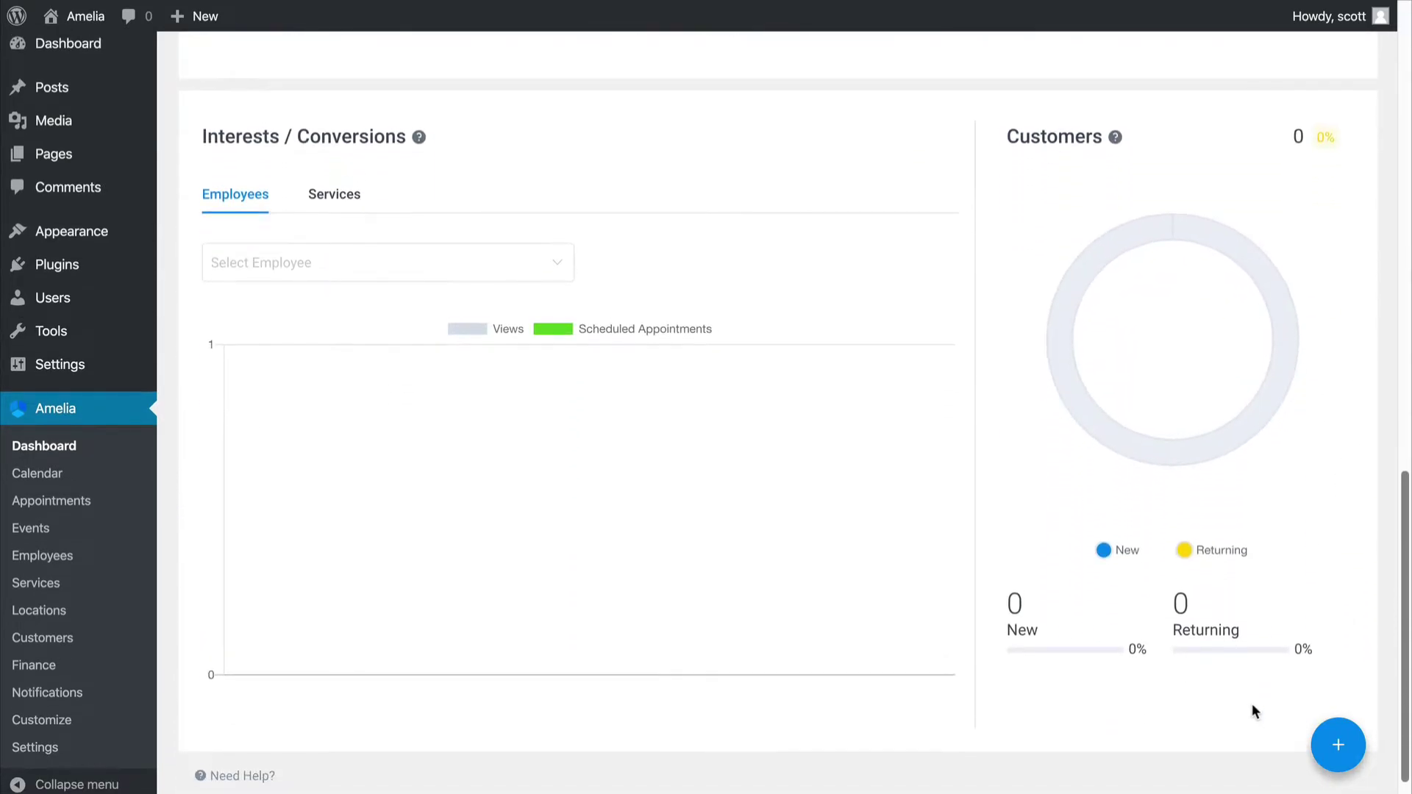
{"action": "scroll", "coordinate": [1252, 704], "scroll_direction": "up", "scroll_amount": 2}
{"action": "scroll", "coordinate": [1210, 636], "scroll_direction": "up", "scroll_amount": 10}
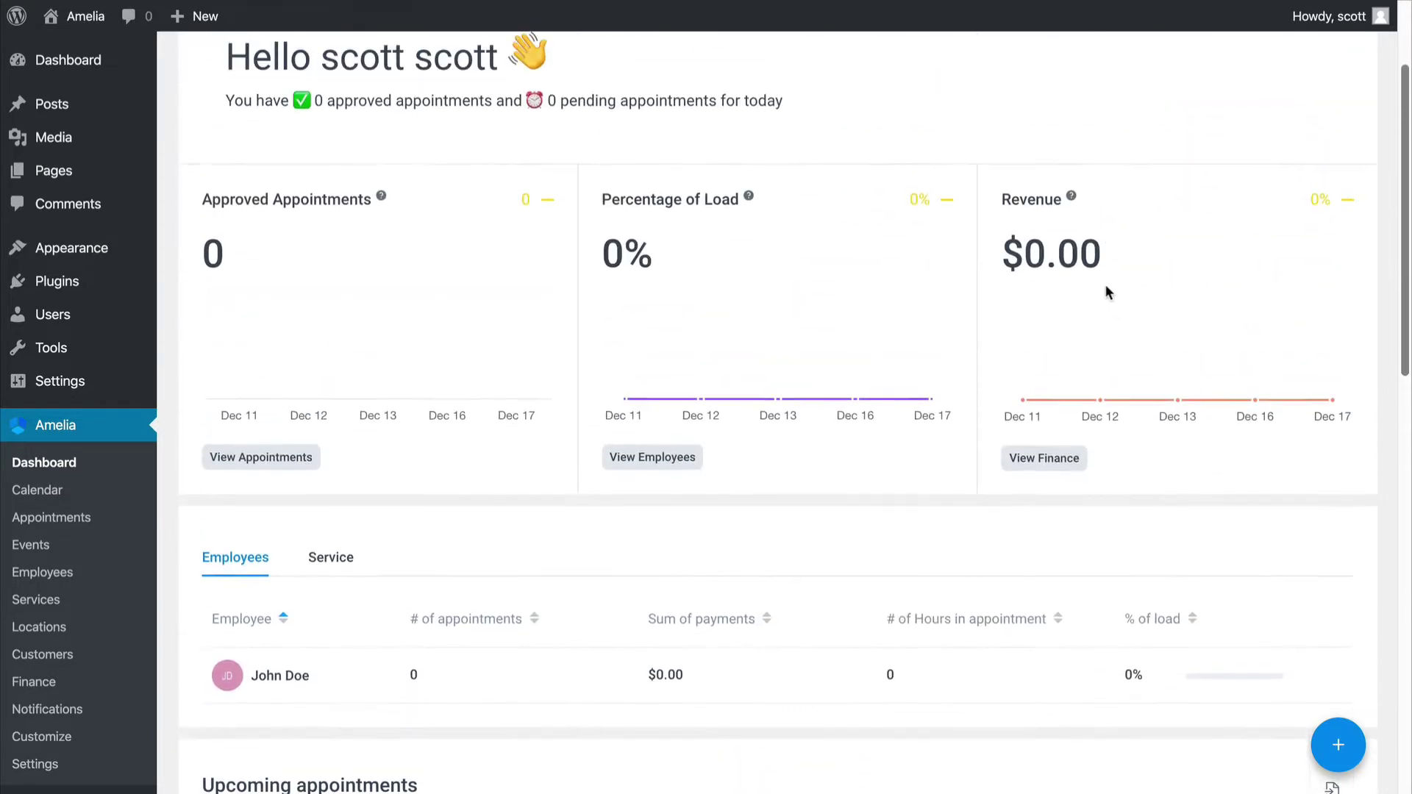
- Review all of Amelia's General Settings and close them without saving
{"action": "left_click", "coordinate": [51, 765]}
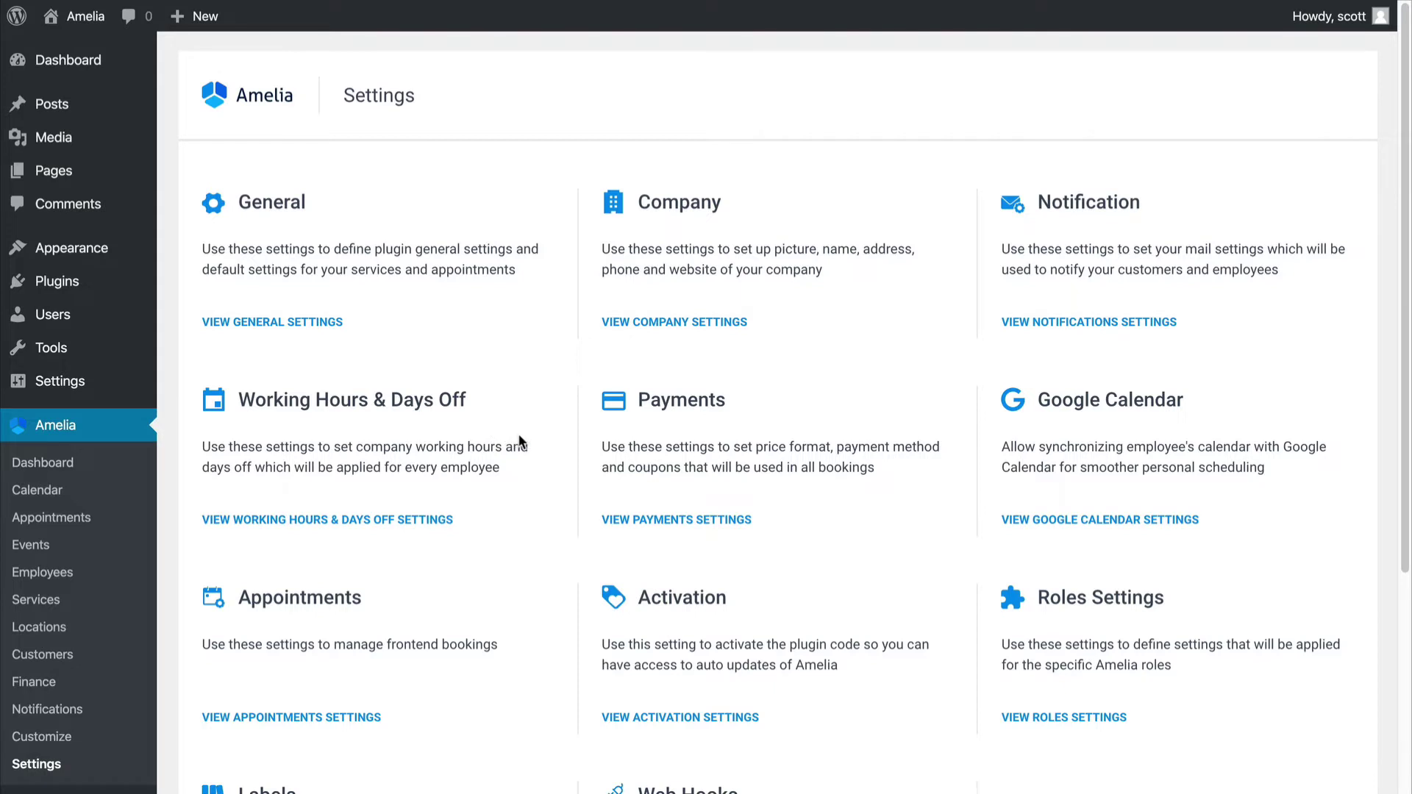
{"action": "left_click", "coordinate": [294, 331]}
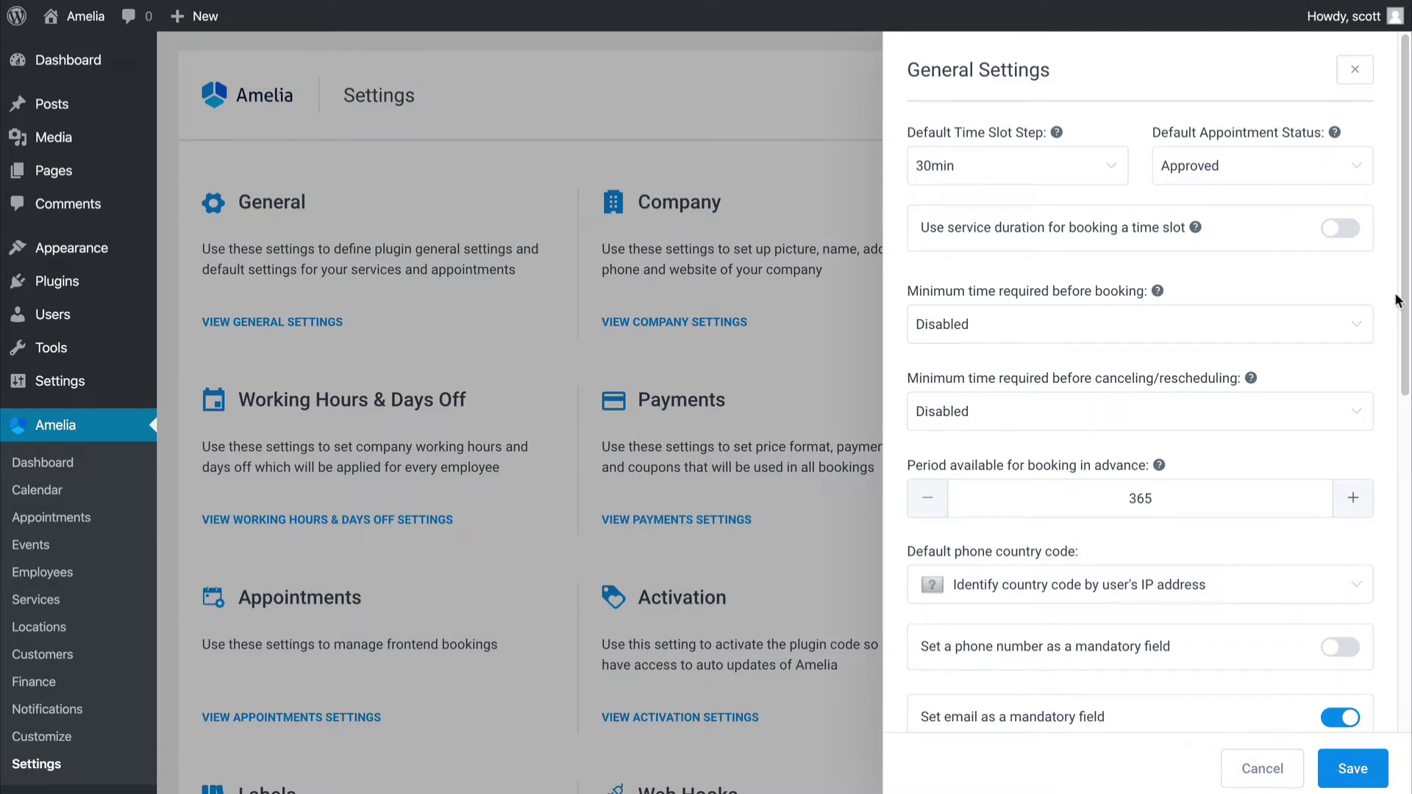
{"action": "scroll", "coordinate": [1250, 368], "scroll_direction": "down", "scroll_amount": 9}
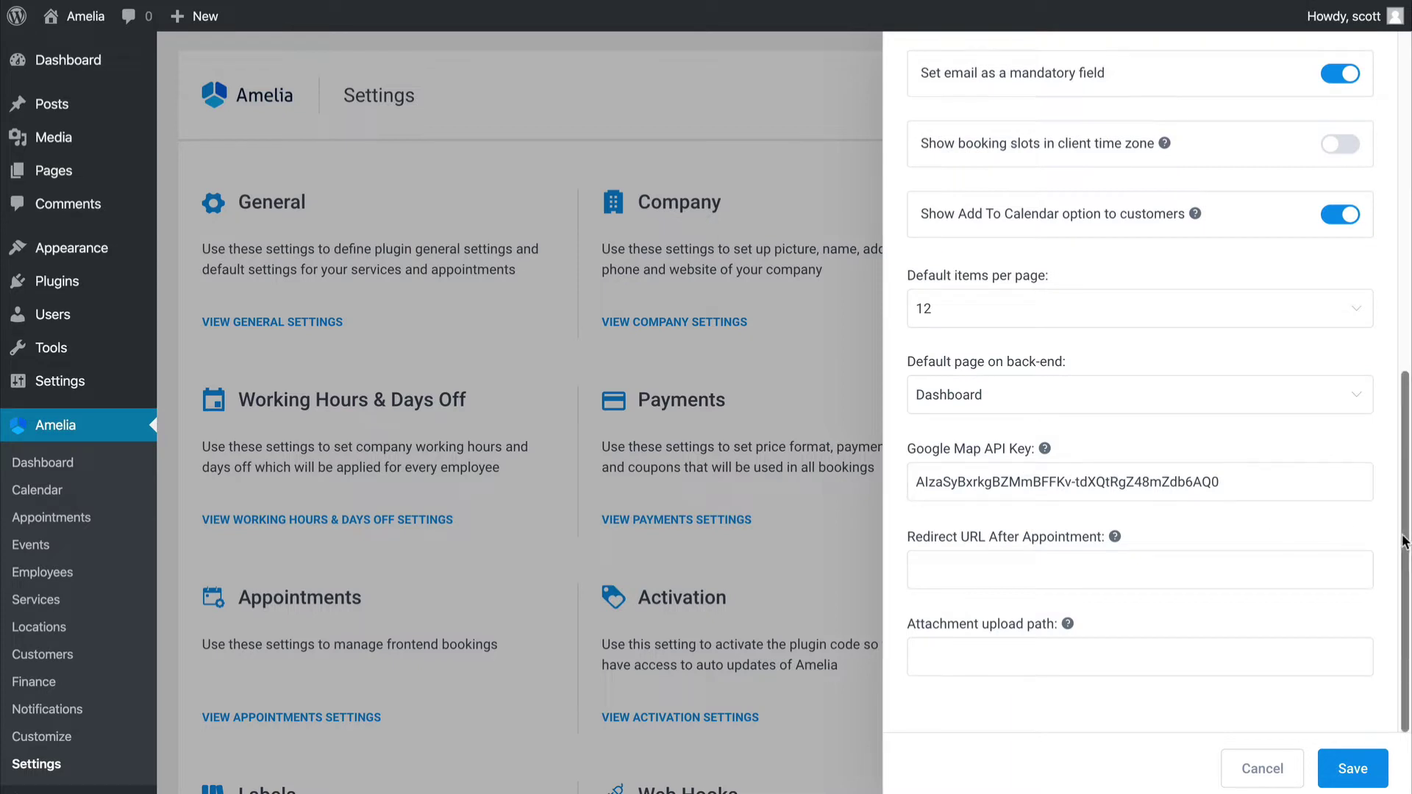
{"action": "scroll", "coordinate": [1265, 397], "scroll_direction": "up", "scroll_amount": 5}
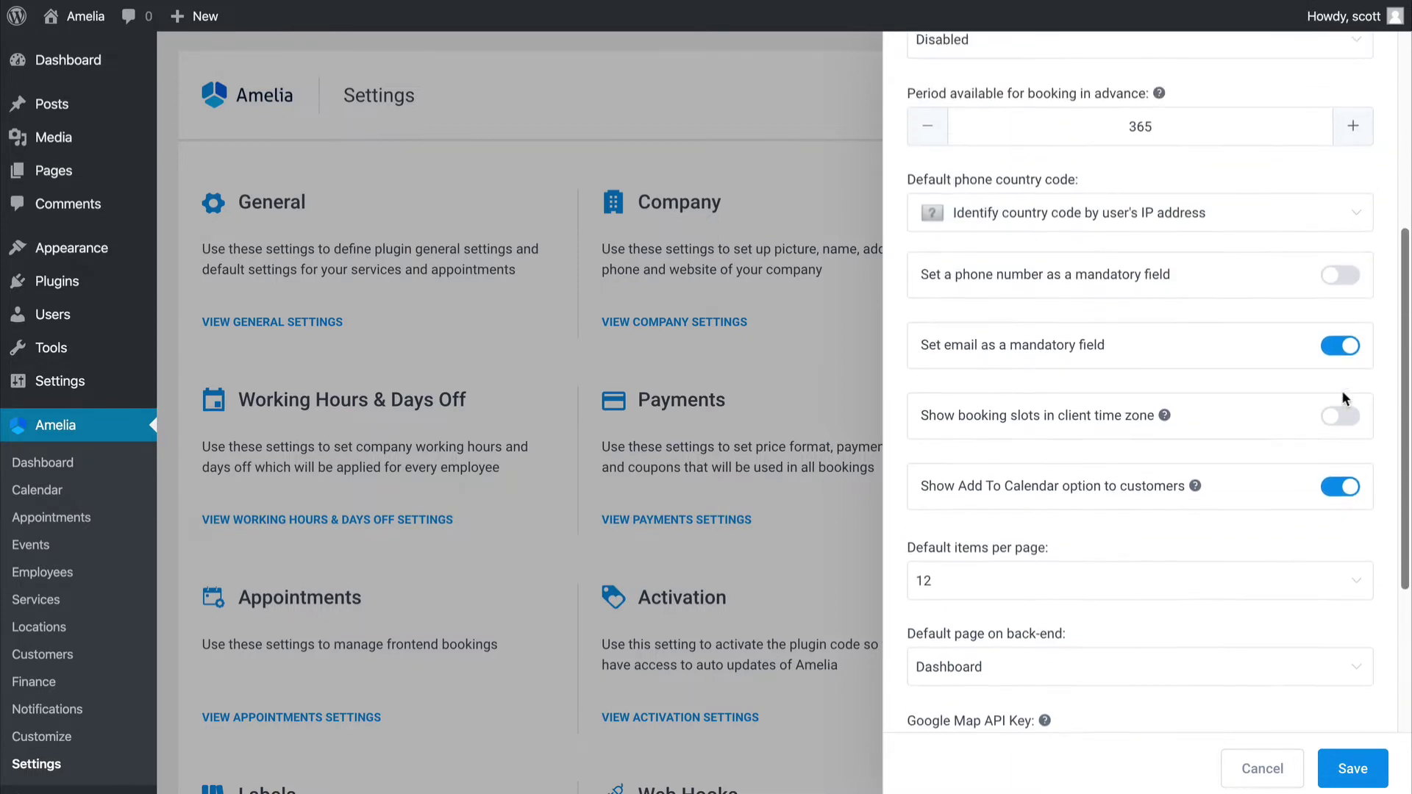
{"action": "scroll", "coordinate": [1290, 339], "scroll_direction": "up", "scroll_amount": 4}
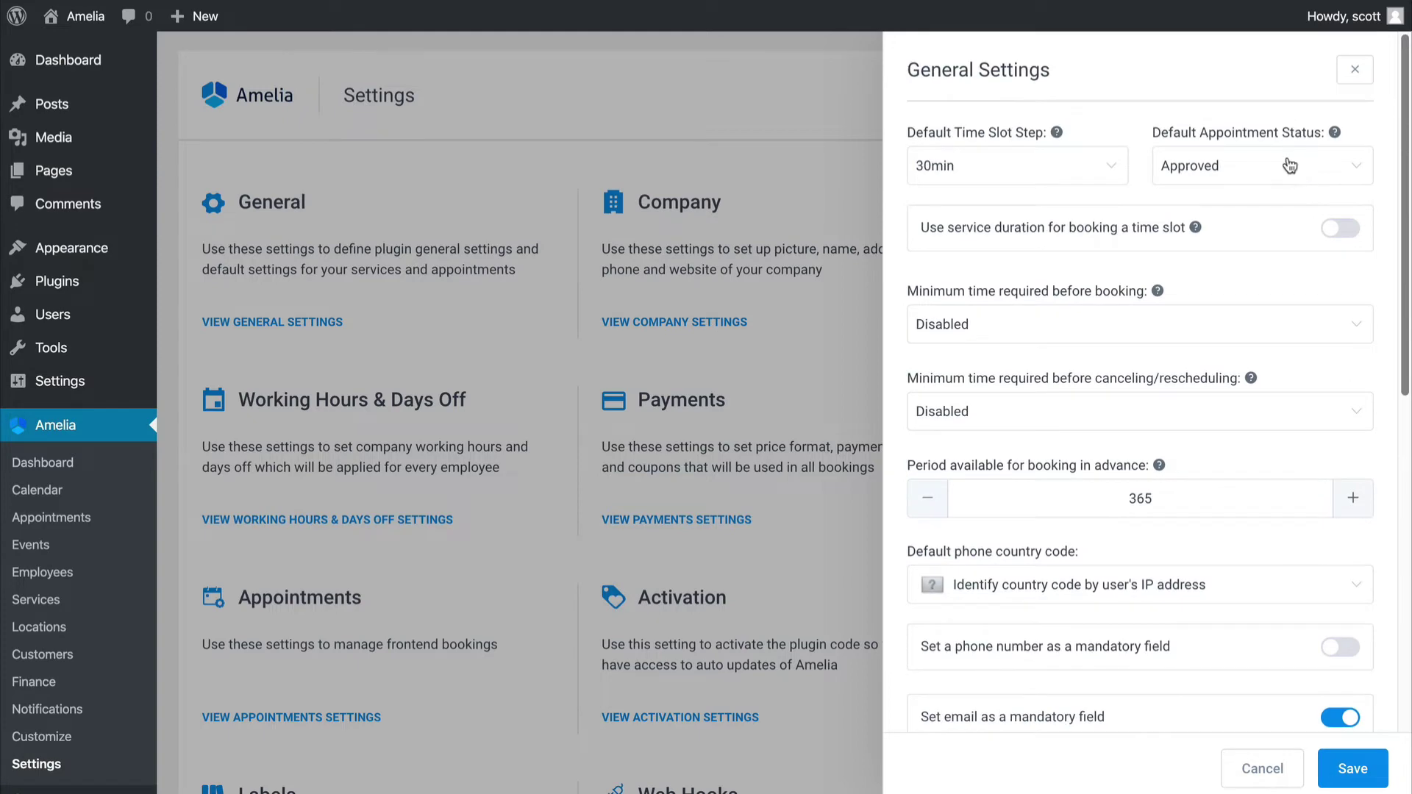
{"action": "left_click", "coordinate": [1265, 770]}
- Examine the Company Settings and the suggestions for the company address, and close them without saving
{"action": "left_click", "coordinate": [734, 324]}
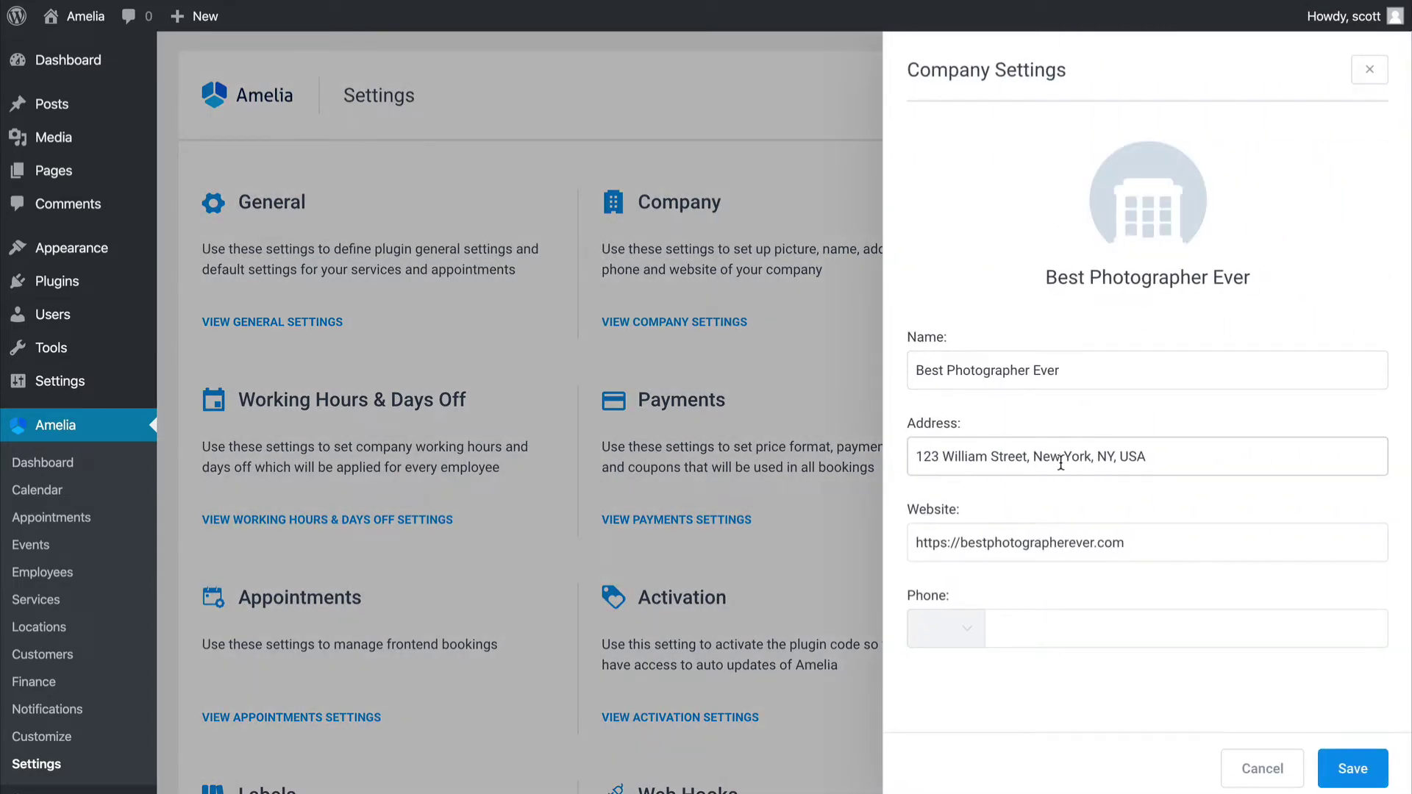
{"action": "left_click", "coordinate": [1188, 460]}
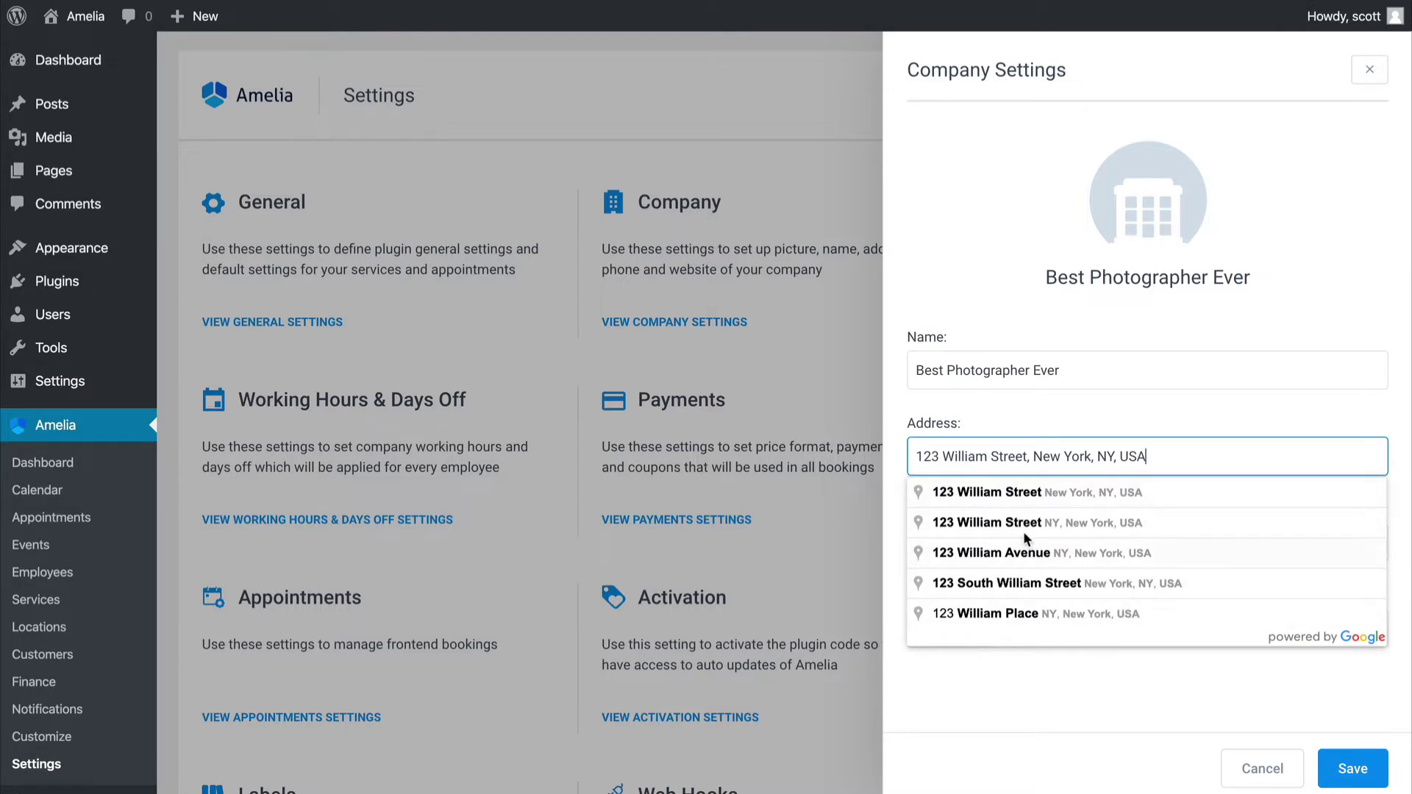
{"action": "left_click", "coordinate": [956, 291]}
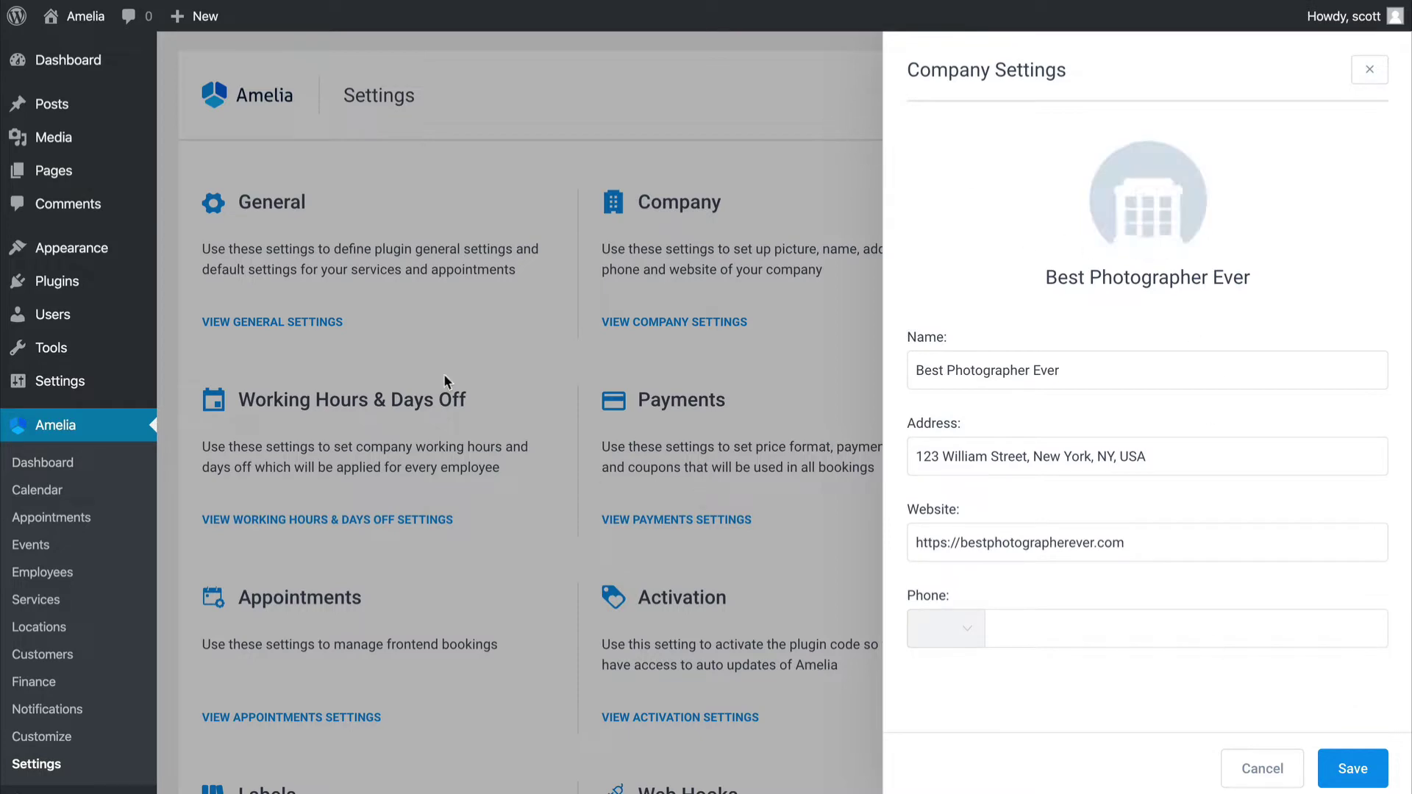
{"action": "left_click", "coordinate": [1260, 767]}
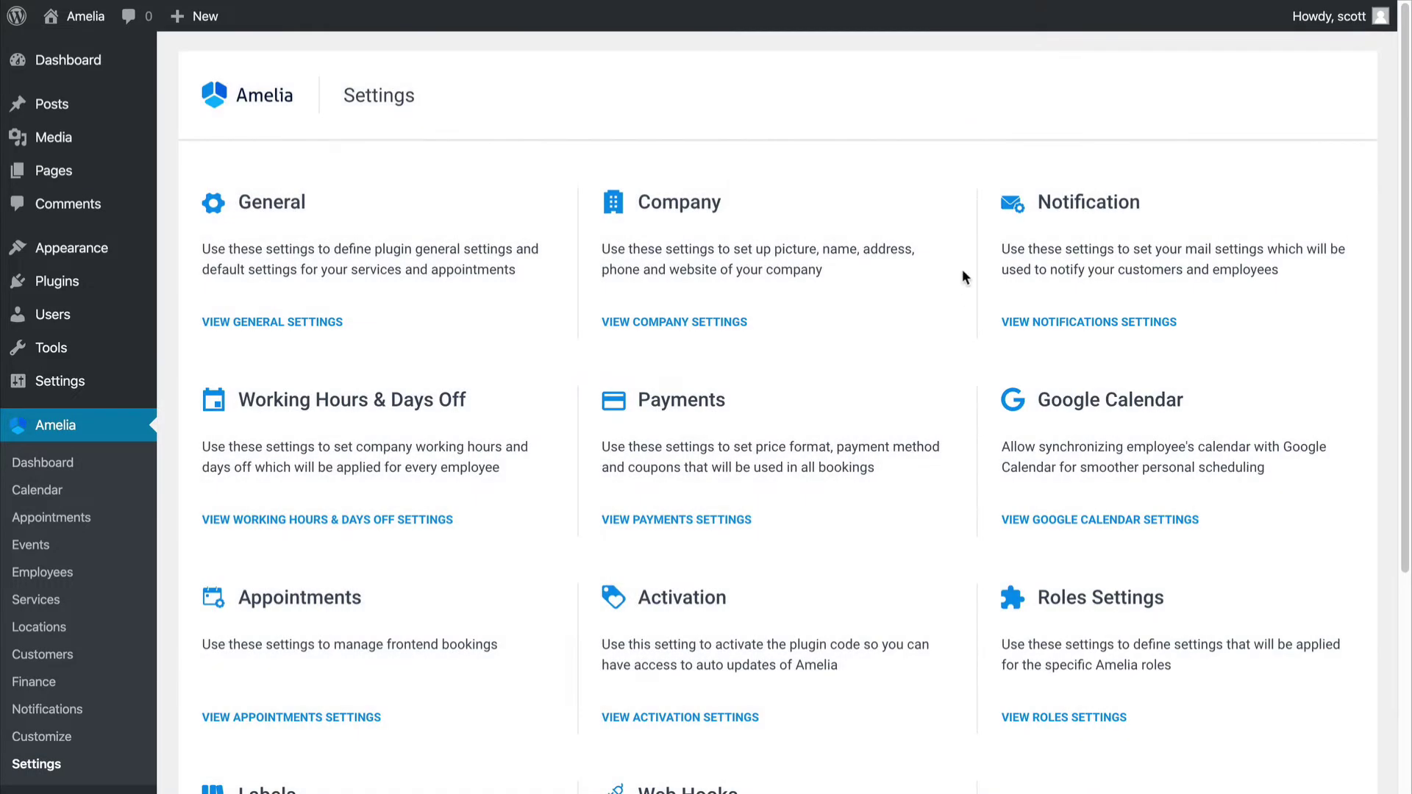
- Preview the WP Mail, SMTP and Mailgun options in the Notification Settings, reselect PHP Mail and close without saving
{"action": "left_click", "coordinate": [1048, 324]}
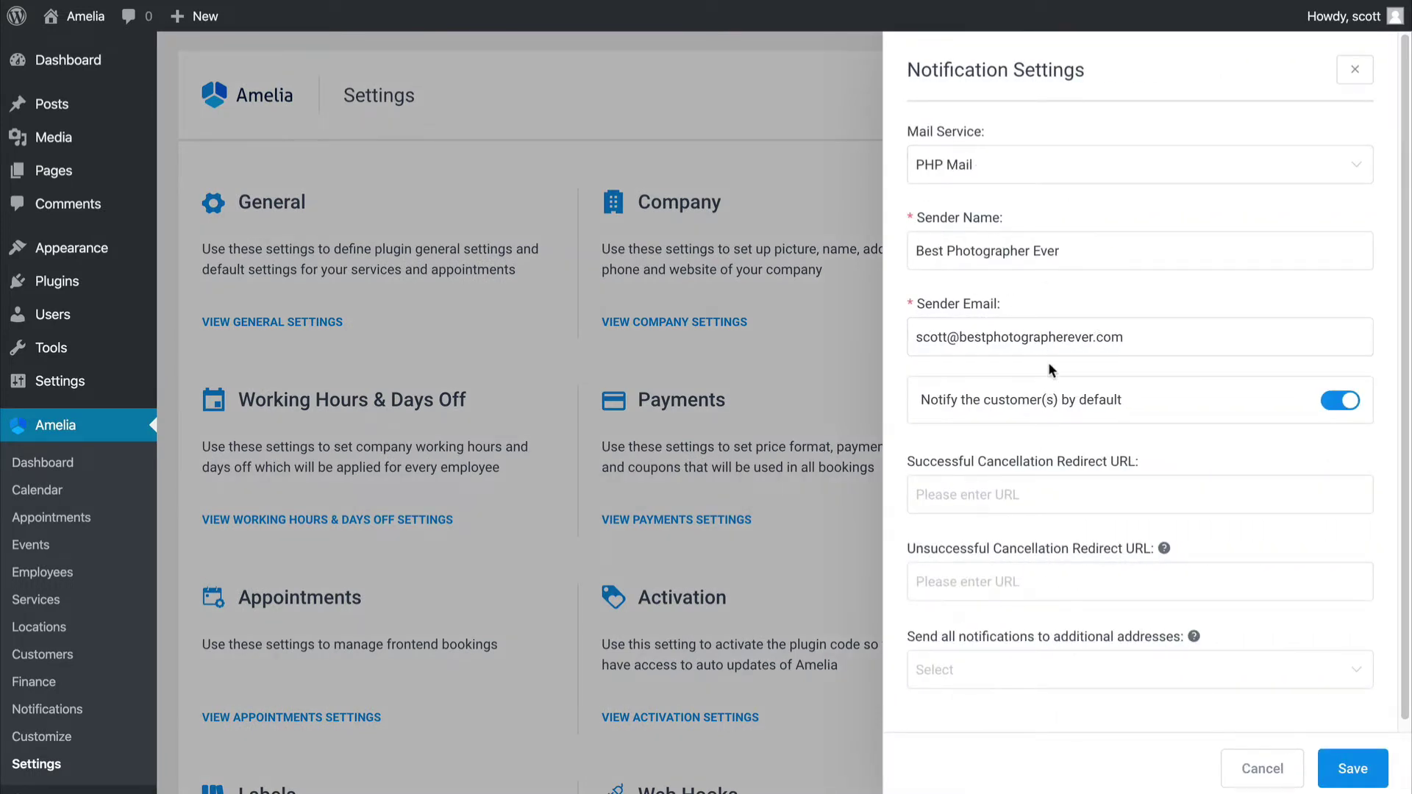
{"action": "left_click", "coordinate": [973, 171]}
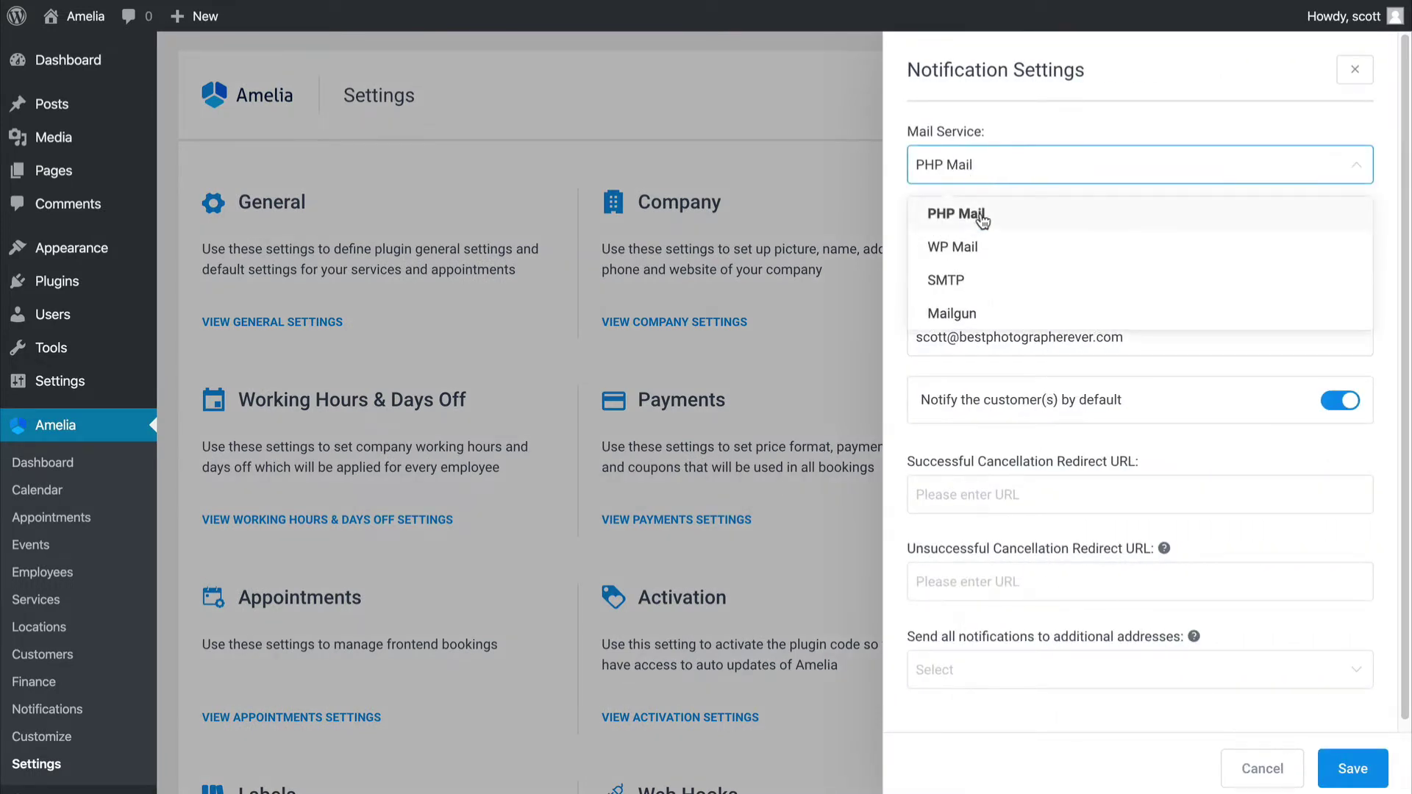
{"action": "left_click", "coordinate": [991, 251]}
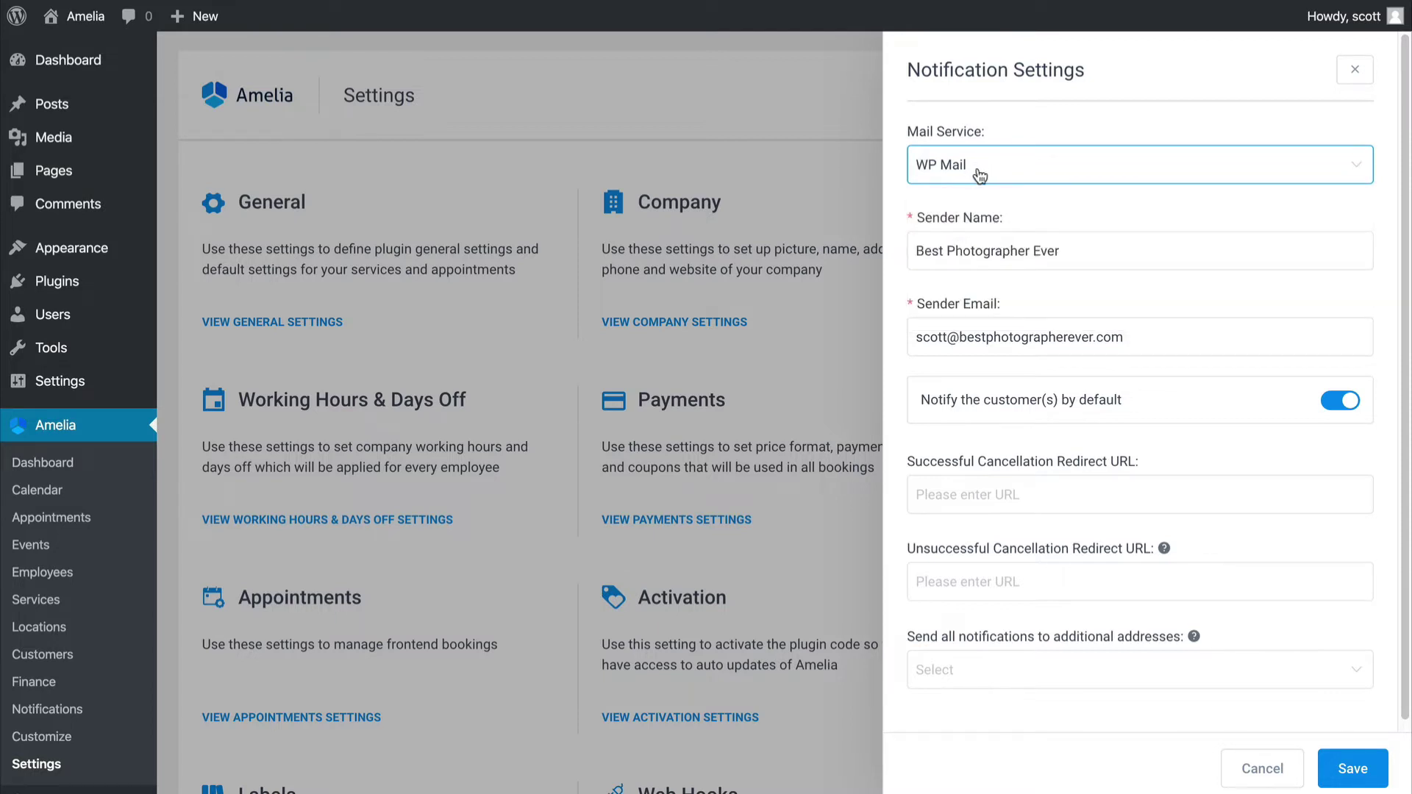
{"action": "left_click", "coordinate": [985, 175]}
{"action": "left_click", "coordinate": [996, 277]}
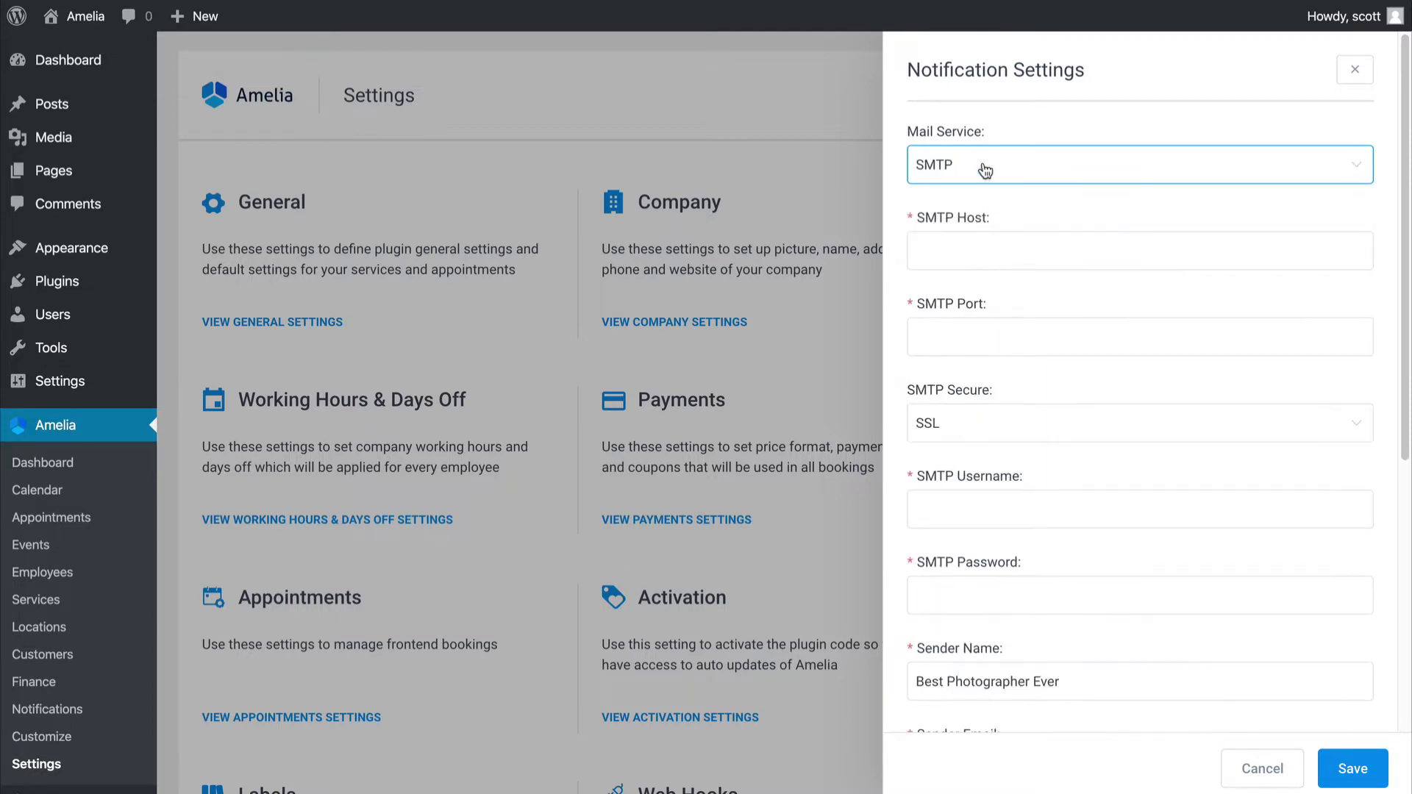
{"action": "left_click", "coordinate": [1026, 175]}
{"action": "left_click", "coordinate": [1025, 313]}
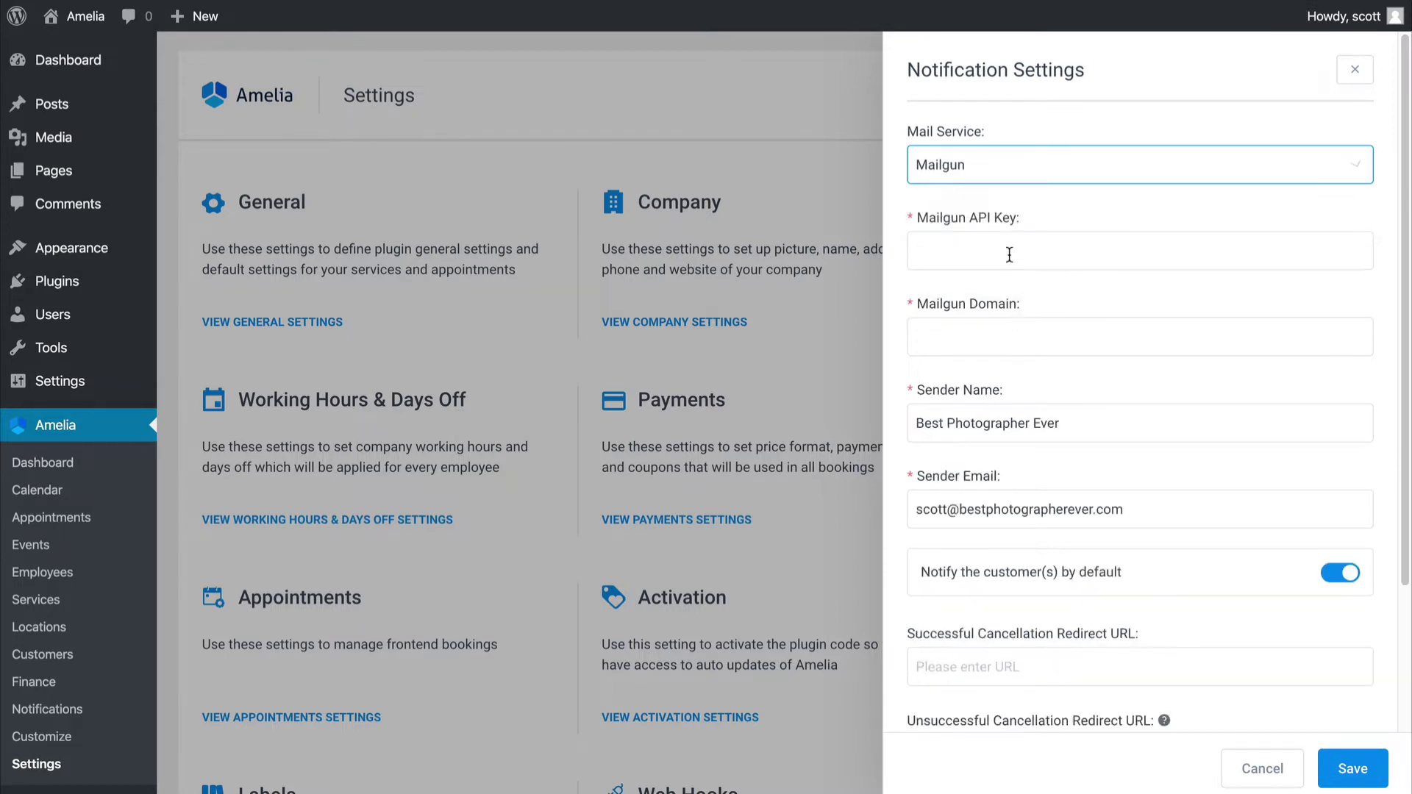
{"action": "left_click", "coordinate": [998, 179]}
{"action": "left_click", "coordinate": [1015, 303]}
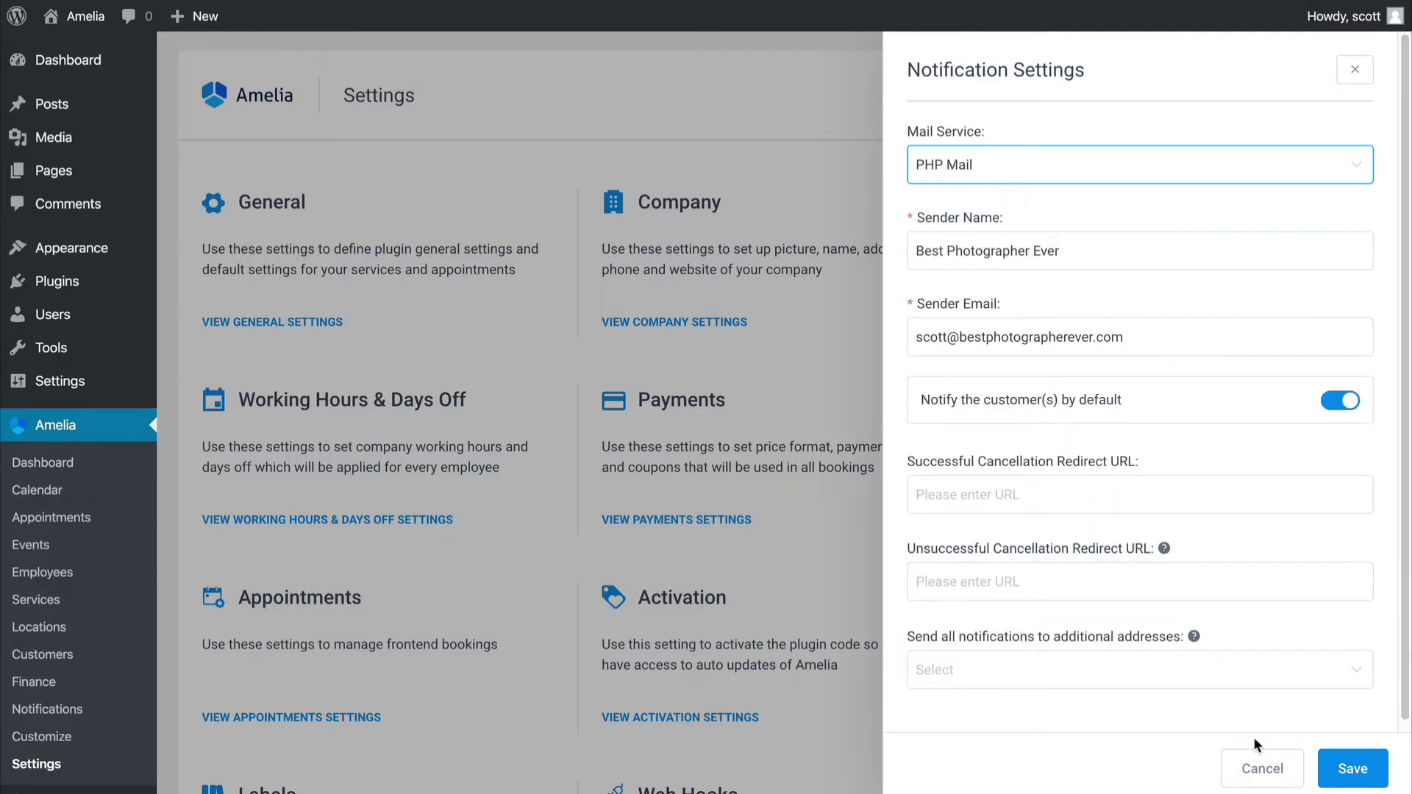
{"action": "left_click", "coordinate": [1262, 769]}
- Review the company's work hours and days off, and close those settings without saving
{"action": "left_click", "coordinate": [419, 519]}
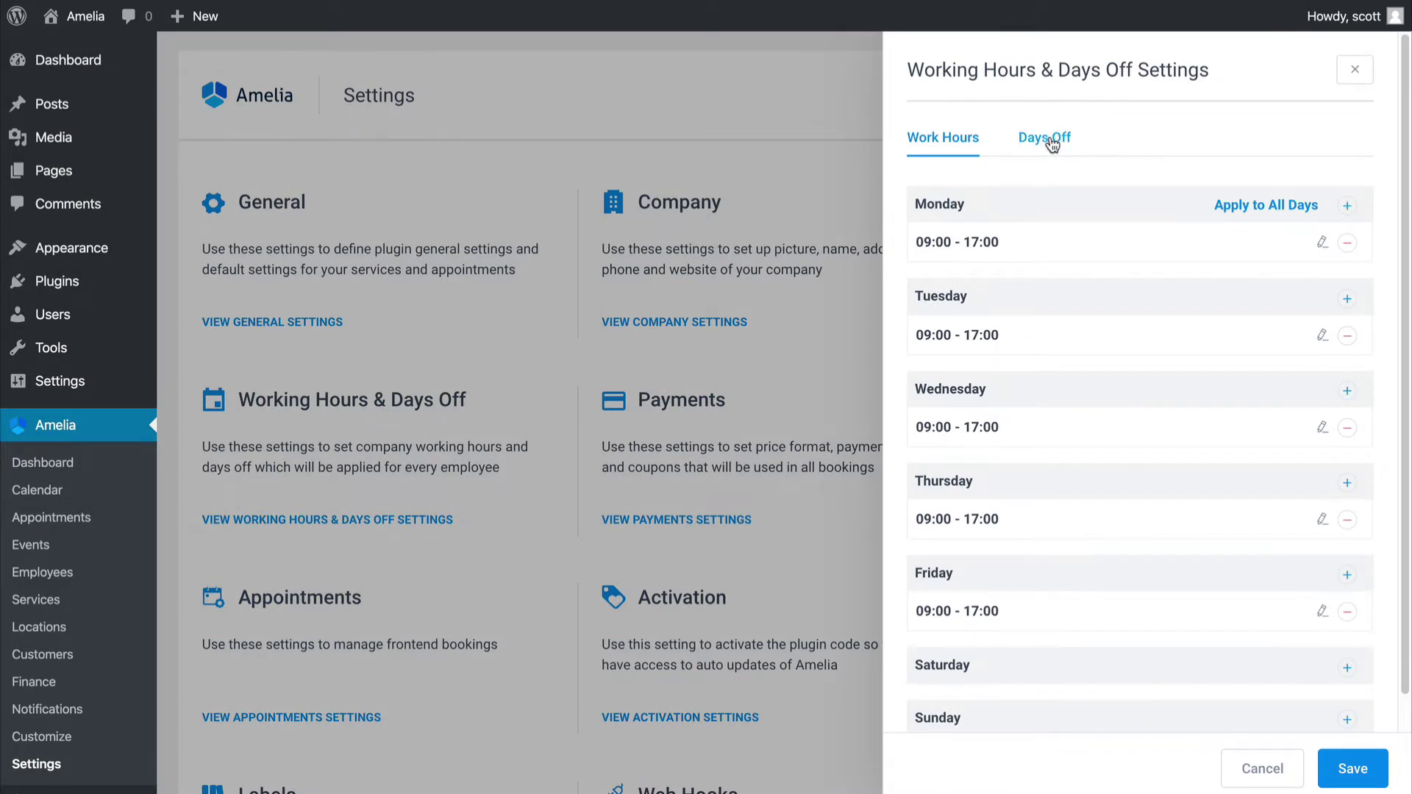
{"action": "left_click", "coordinate": [1047, 146]}
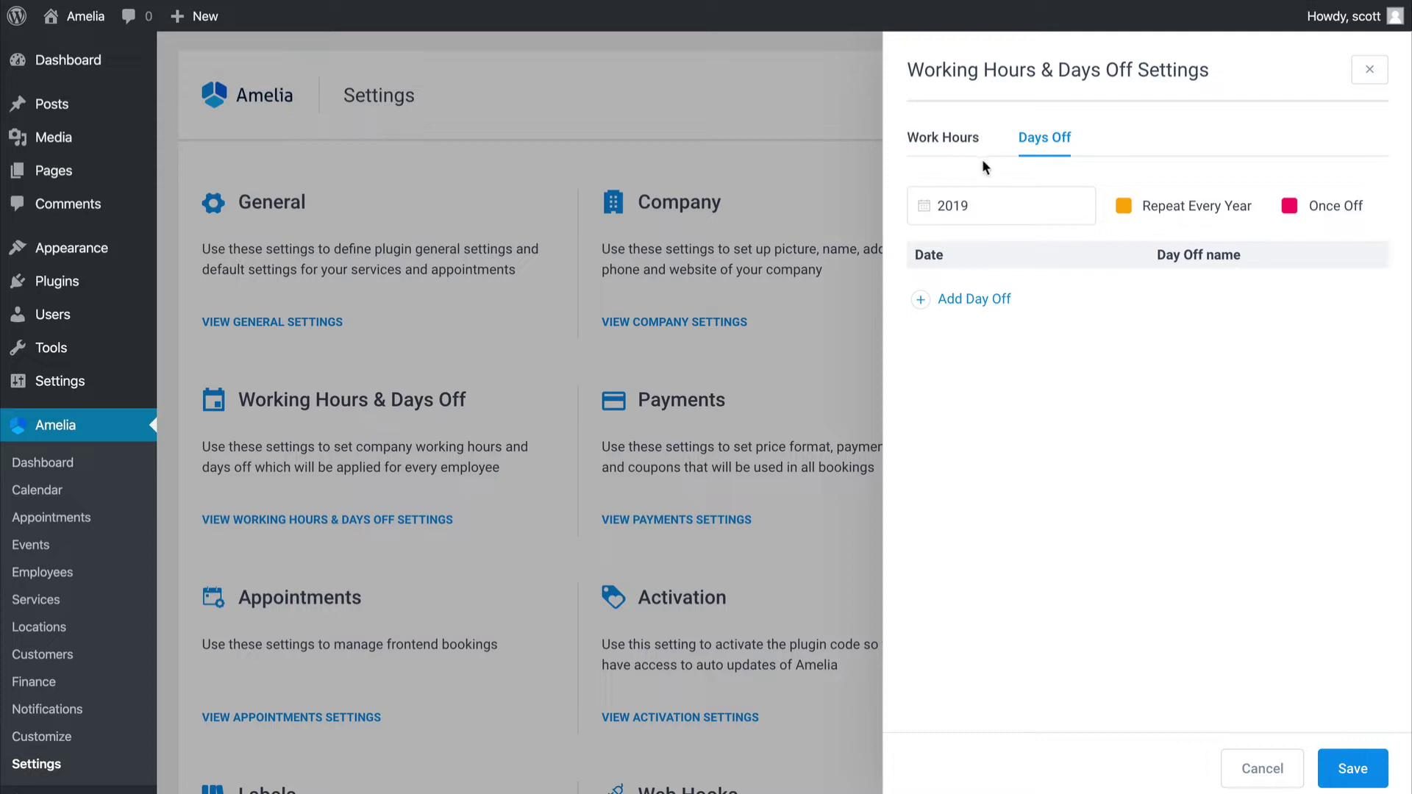
{"action": "left_click", "coordinate": [949, 145]}
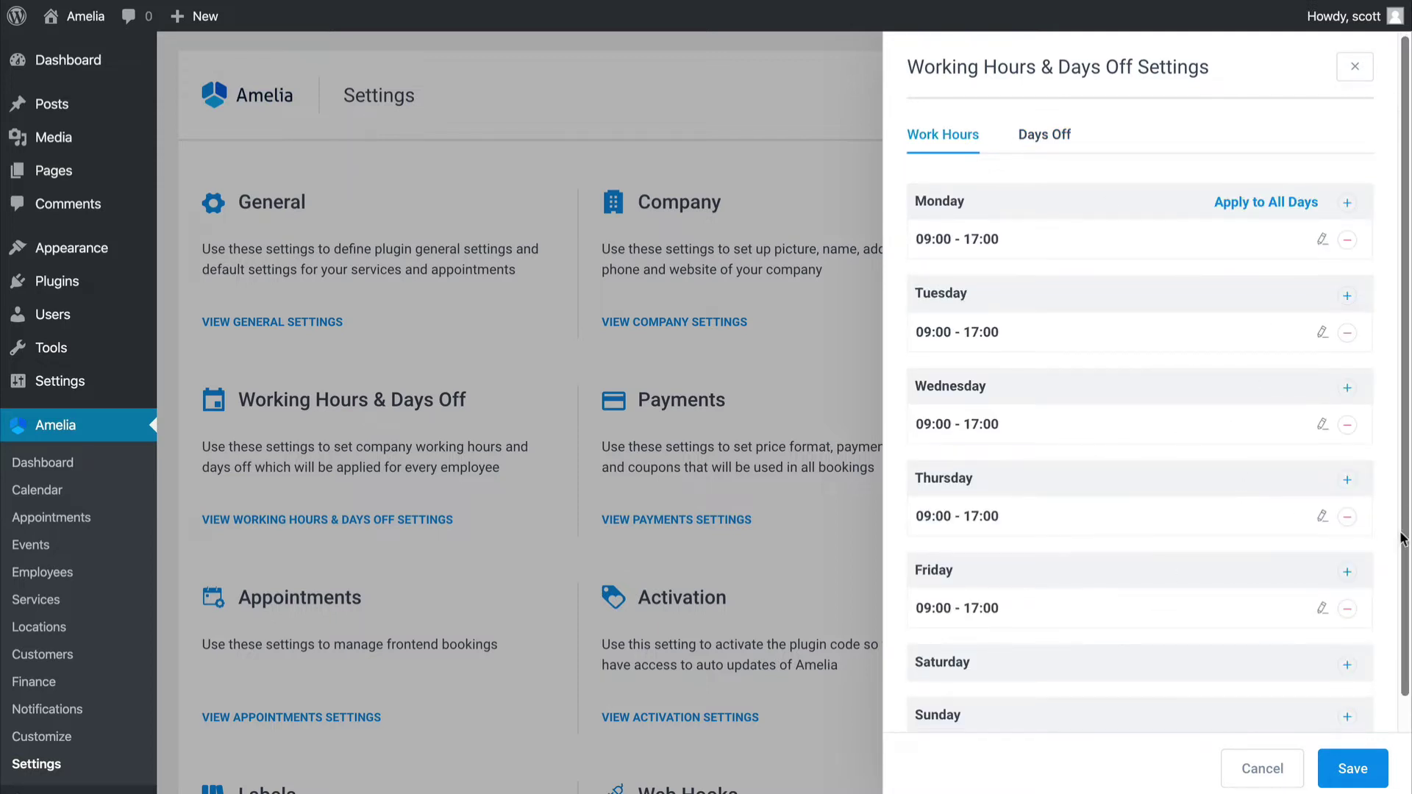
{"action": "scroll", "coordinate": [1215, 420], "scroll_direction": "down", "scroll_amount": 1}
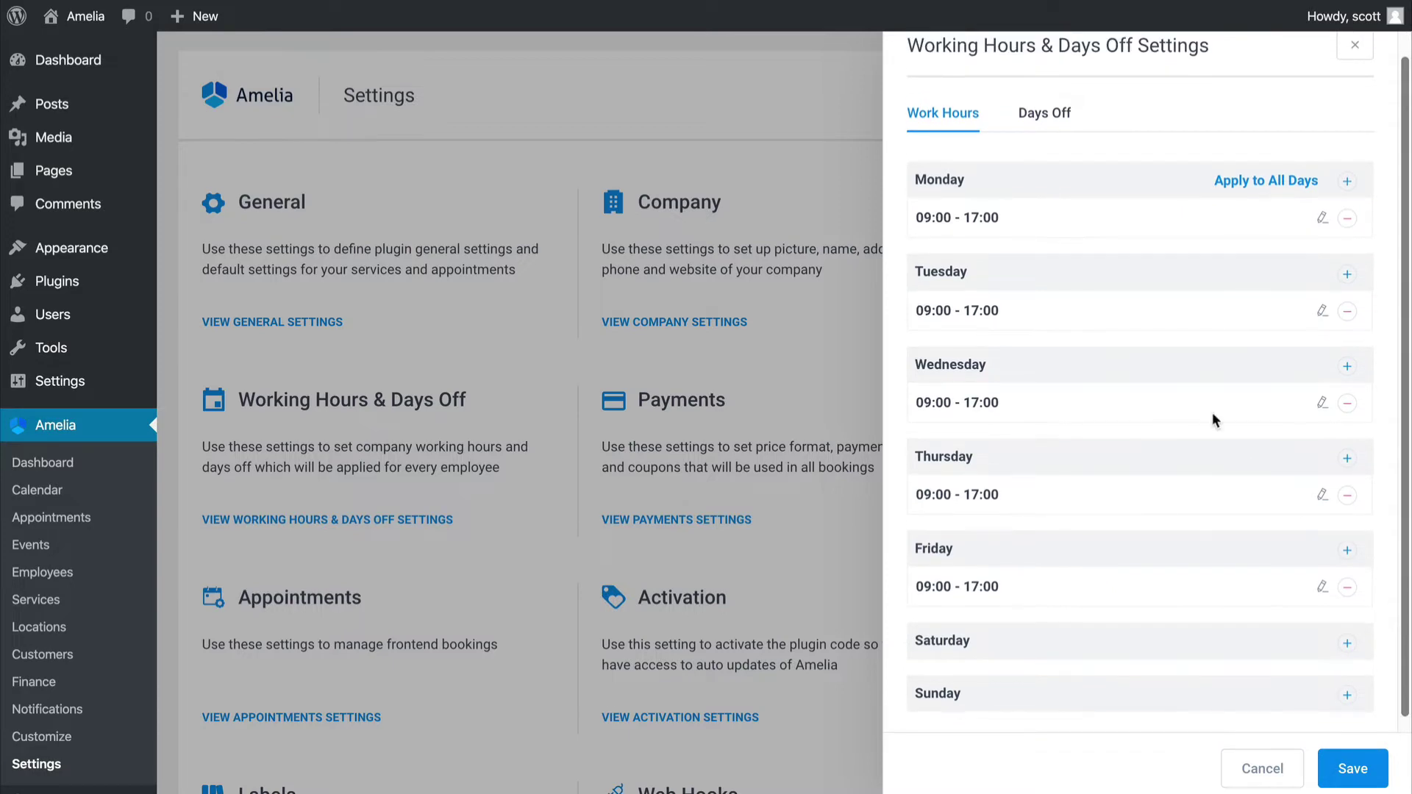
{"action": "left_click", "coordinate": [1262, 768]}
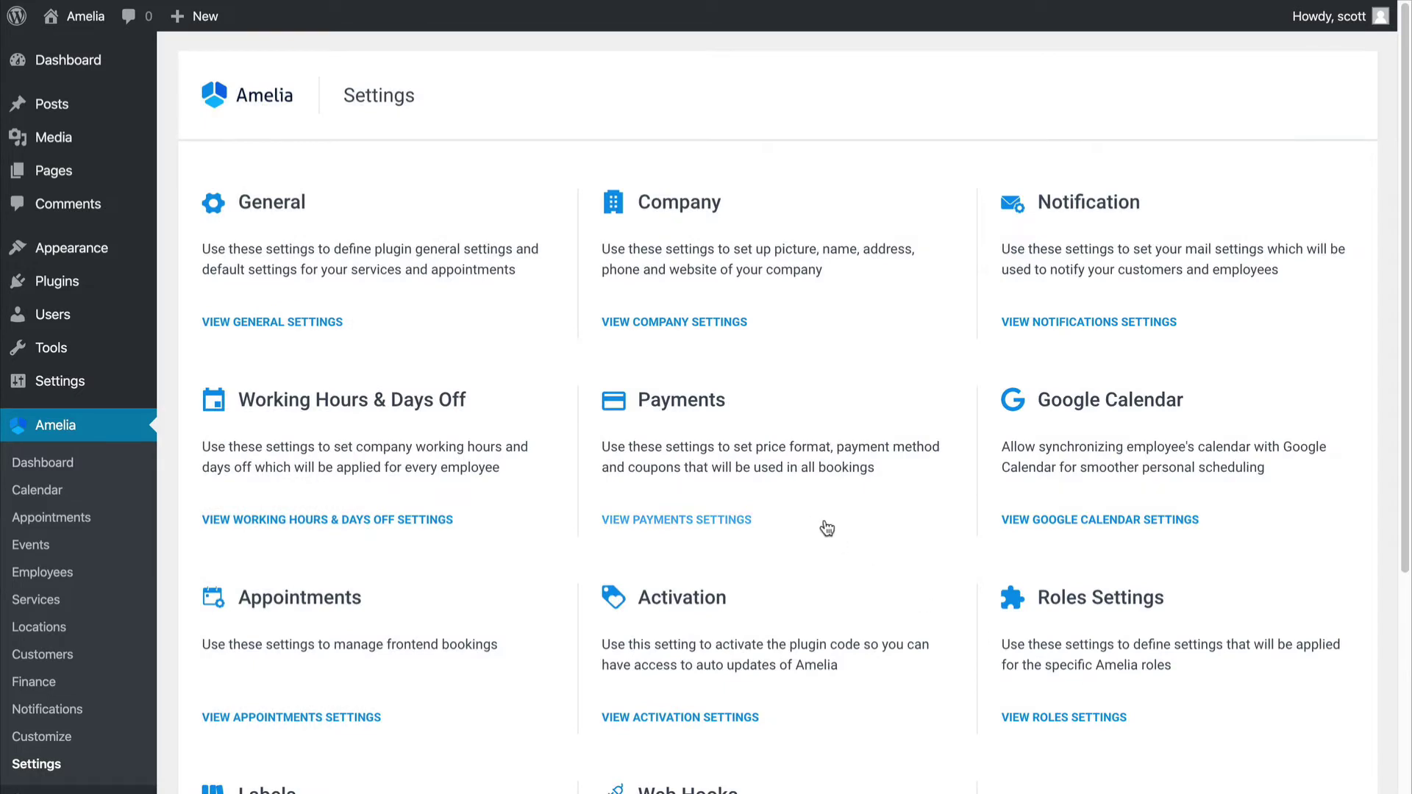
- Check the default payment method in the Payments Settings, keep On-site selected, and enable the PayPal service
{"action": "left_click", "coordinate": [682, 515]}
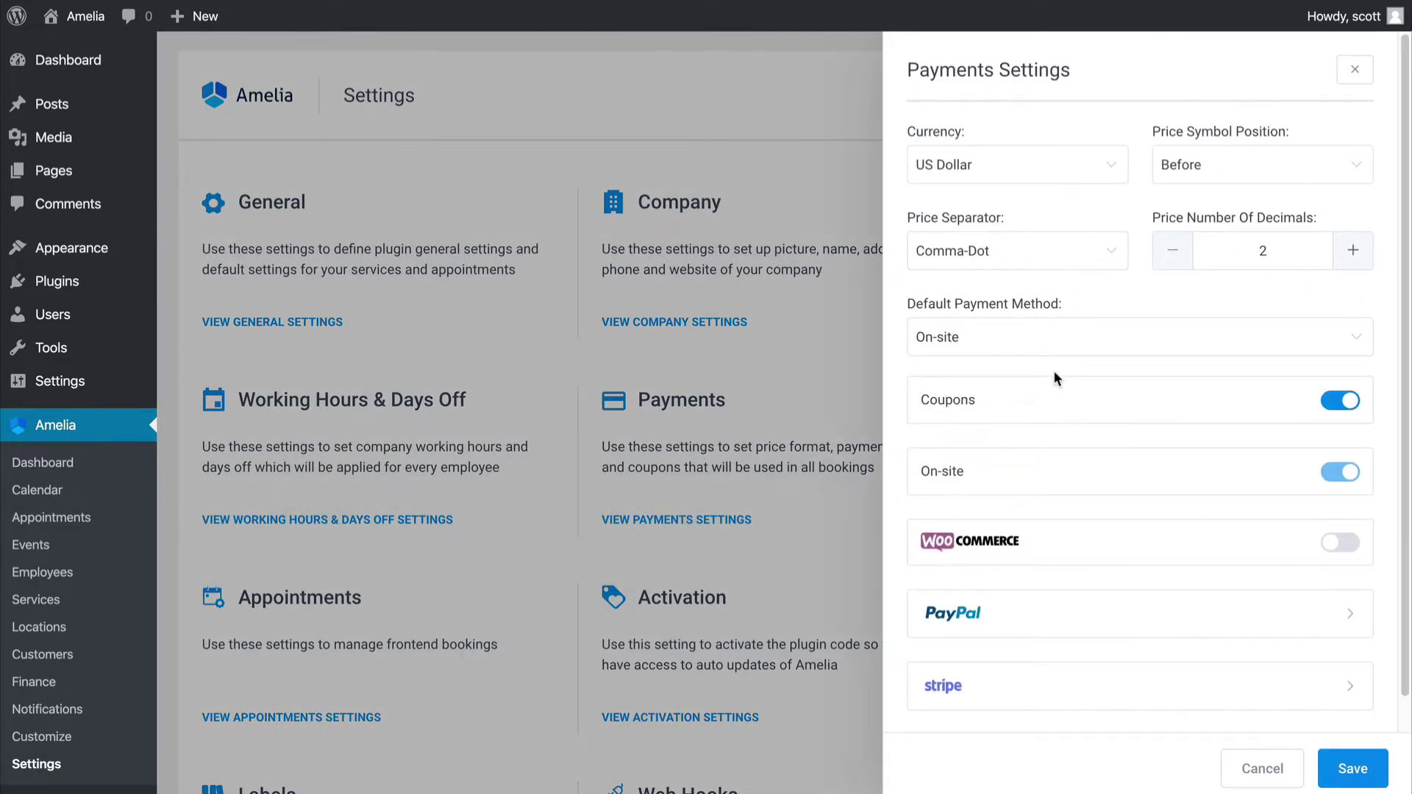
{"action": "left_click", "coordinate": [1151, 345]}
{"action": "left_click", "coordinate": [972, 390]}
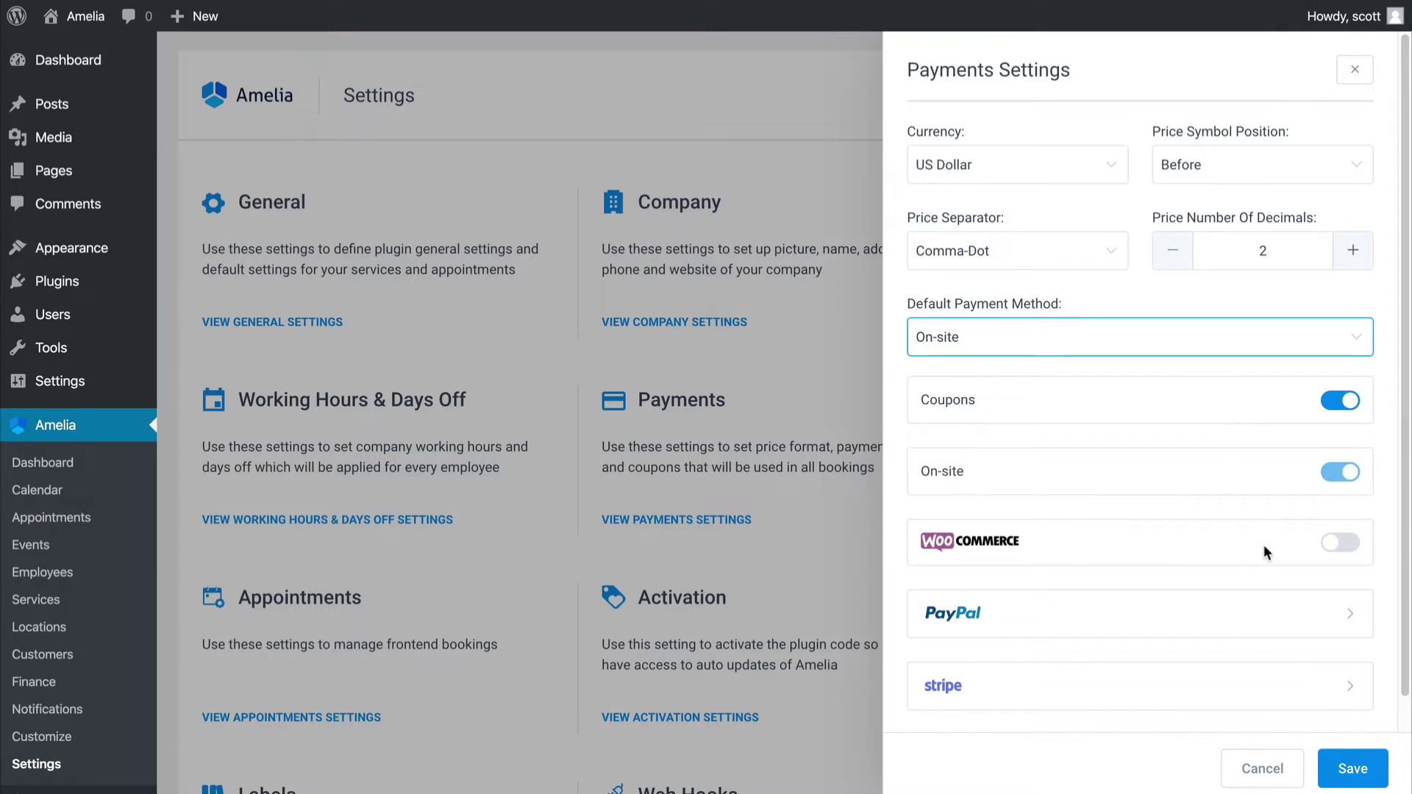
{"action": "left_click", "coordinate": [1333, 622]}
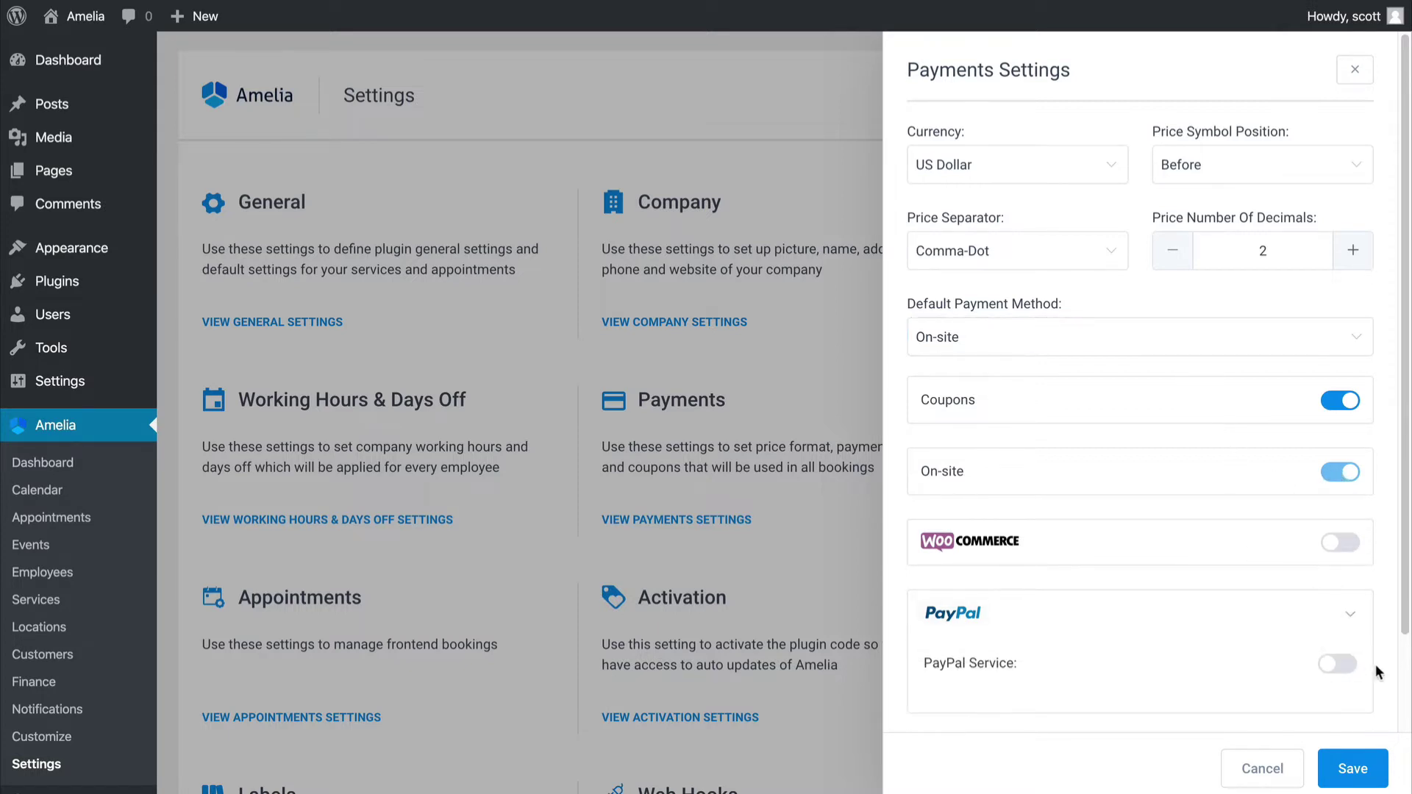
{"action": "left_click", "coordinate": [1338, 663]}
- Keep on-site payments enabled and set the default payment method to On-site
{"action": "left_click", "coordinate": [1340, 473]}
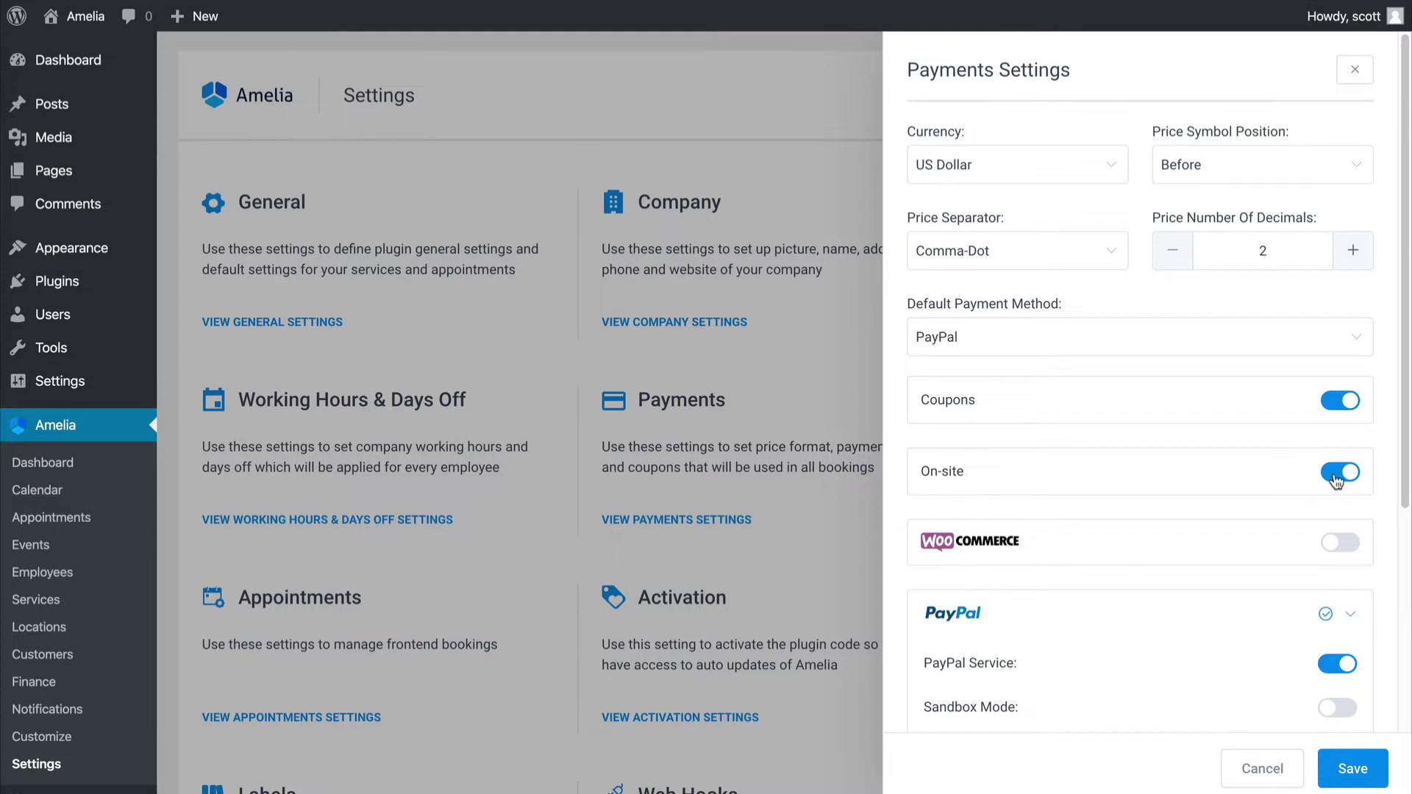
{"action": "left_click", "coordinate": [1341, 570]}
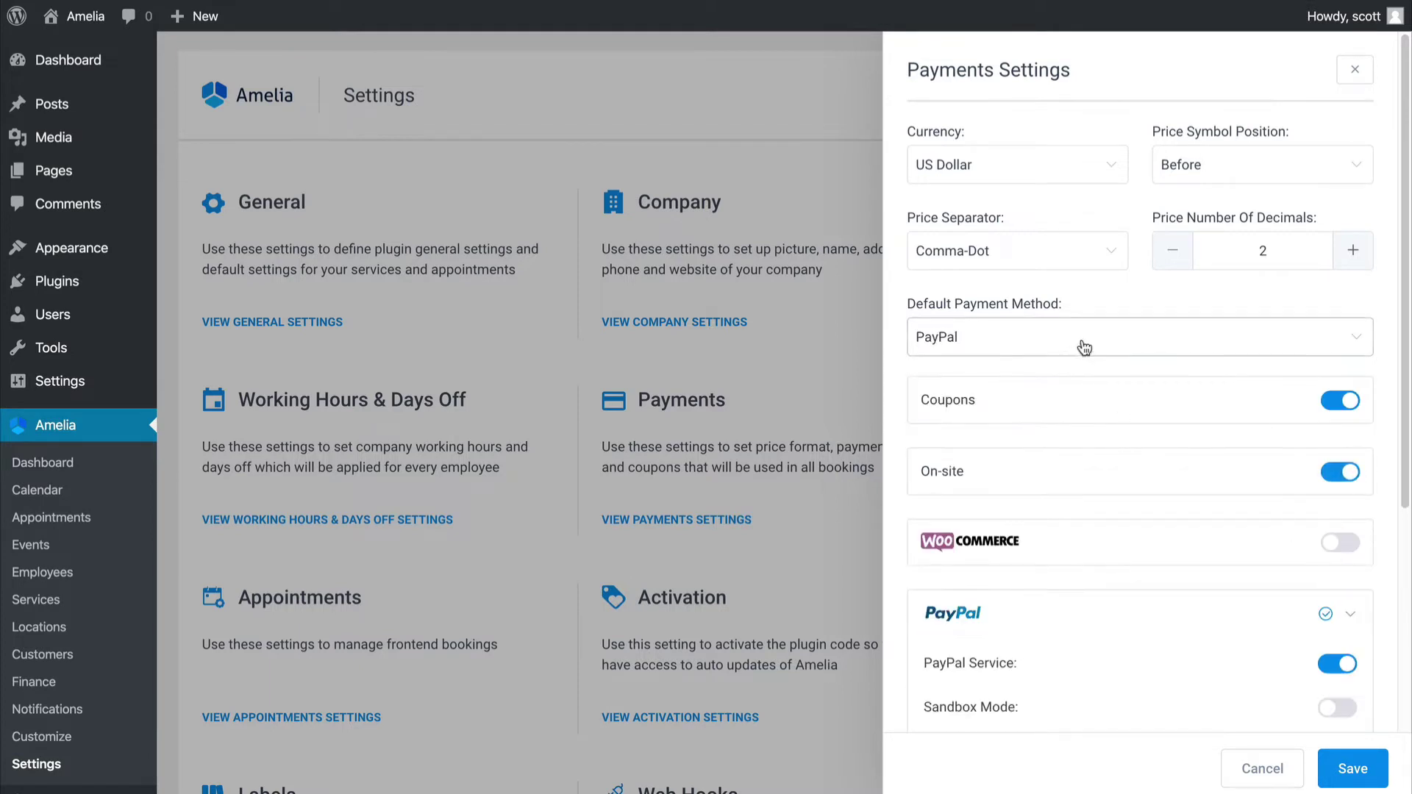
{"action": "left_click", "coordinate": [1014, 345]}
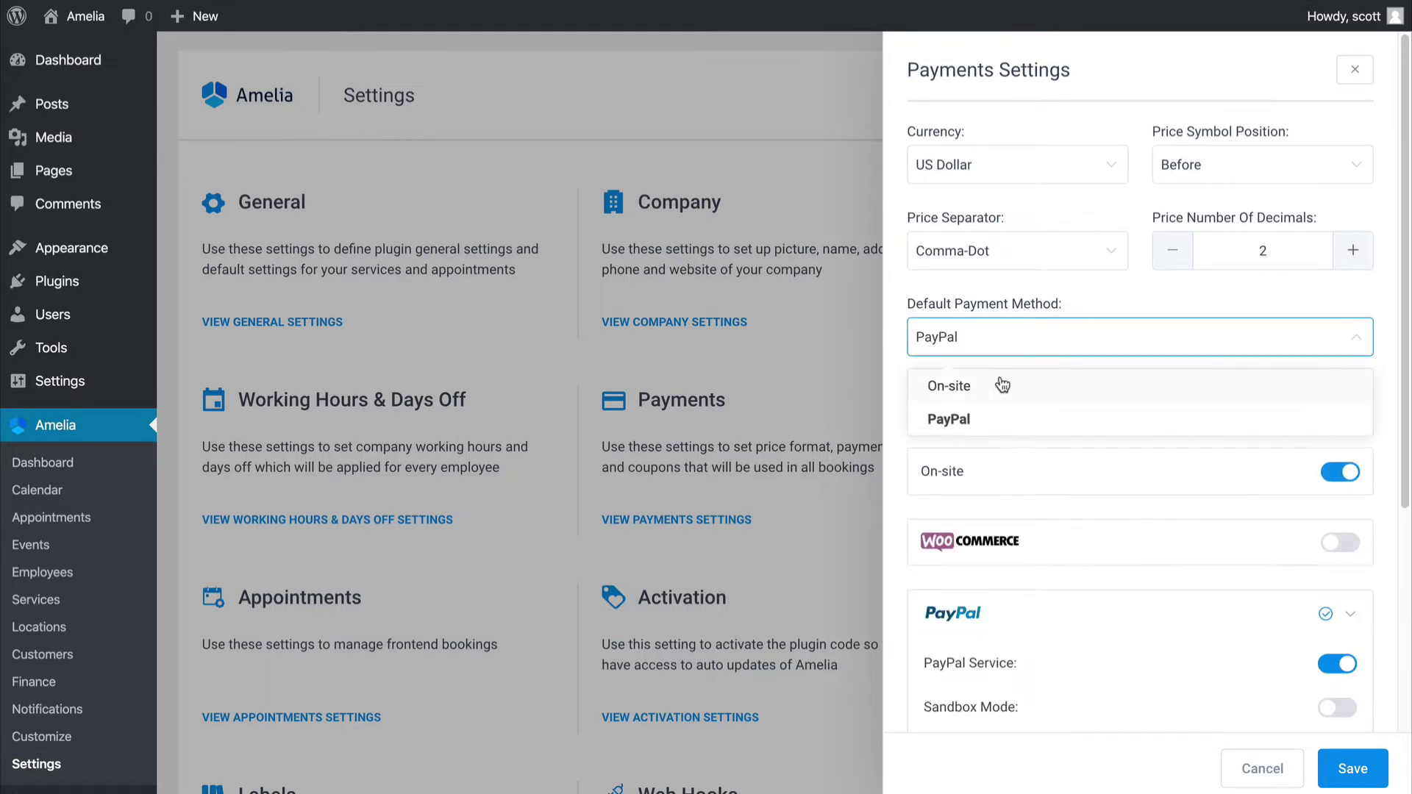
{"action": "left_click", "coordinate": [1070, 385]}
- Enable the Stripe service below the PayPal section and review its live key fields
{"action": "scroll", "coordinate": [1397, 408], "scroll_direction": "down", "scroll_amount": 5}
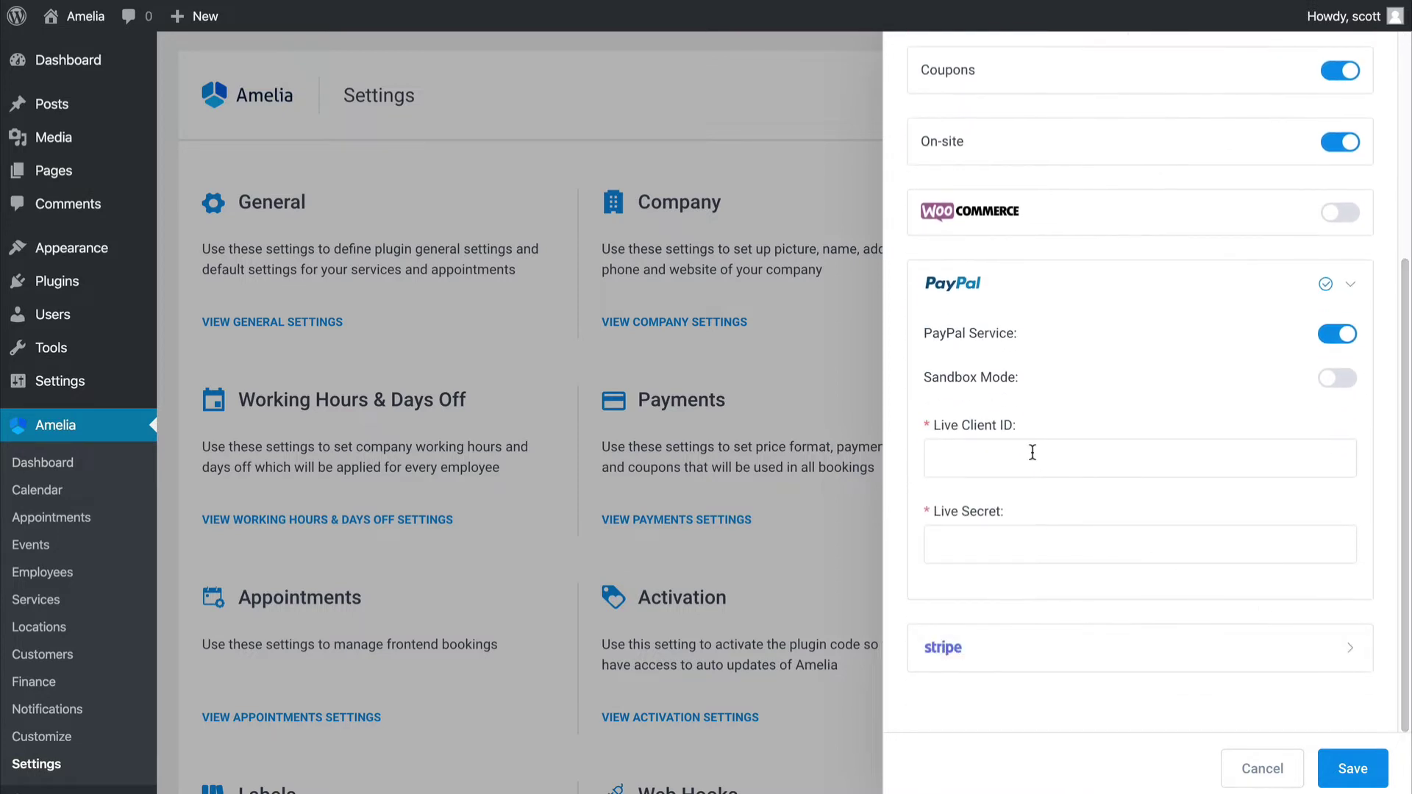
{"action": "left_click", "coordinate": [1025, 651]}
{"action": "scroll", "coordinate": [1401, 647], "scroll_direction": "down", "scroll_amount": 2}
{"action": "scroll", "coordinate": [1049, 573], "scroll_direction": "down", "scroll_amount": 1}
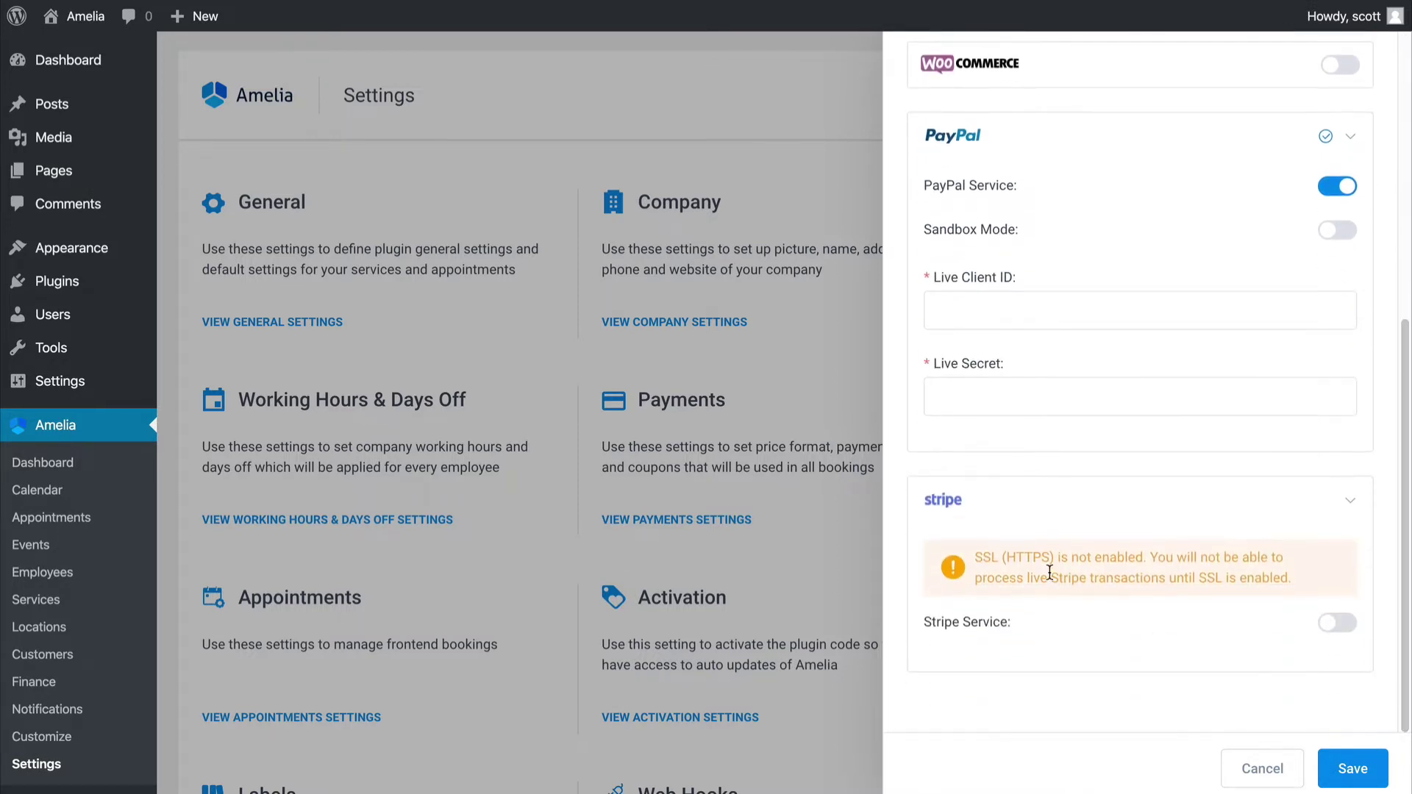
{"action": "left_click", "coordinate": [1337, 622]}
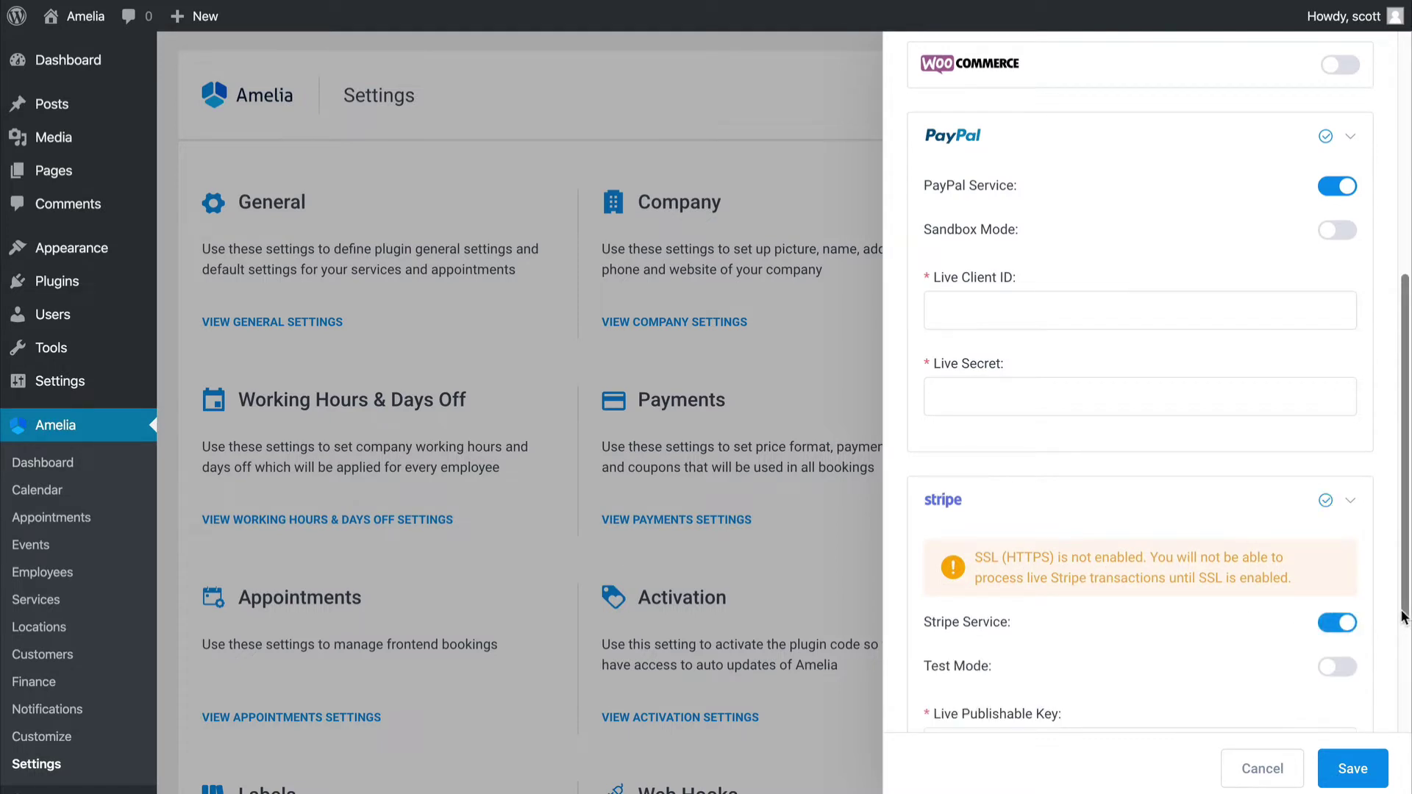
{"action": "scroll", "coordinate": [1048, 519], "scroll_direction": "down", "scroll_amount": 2}
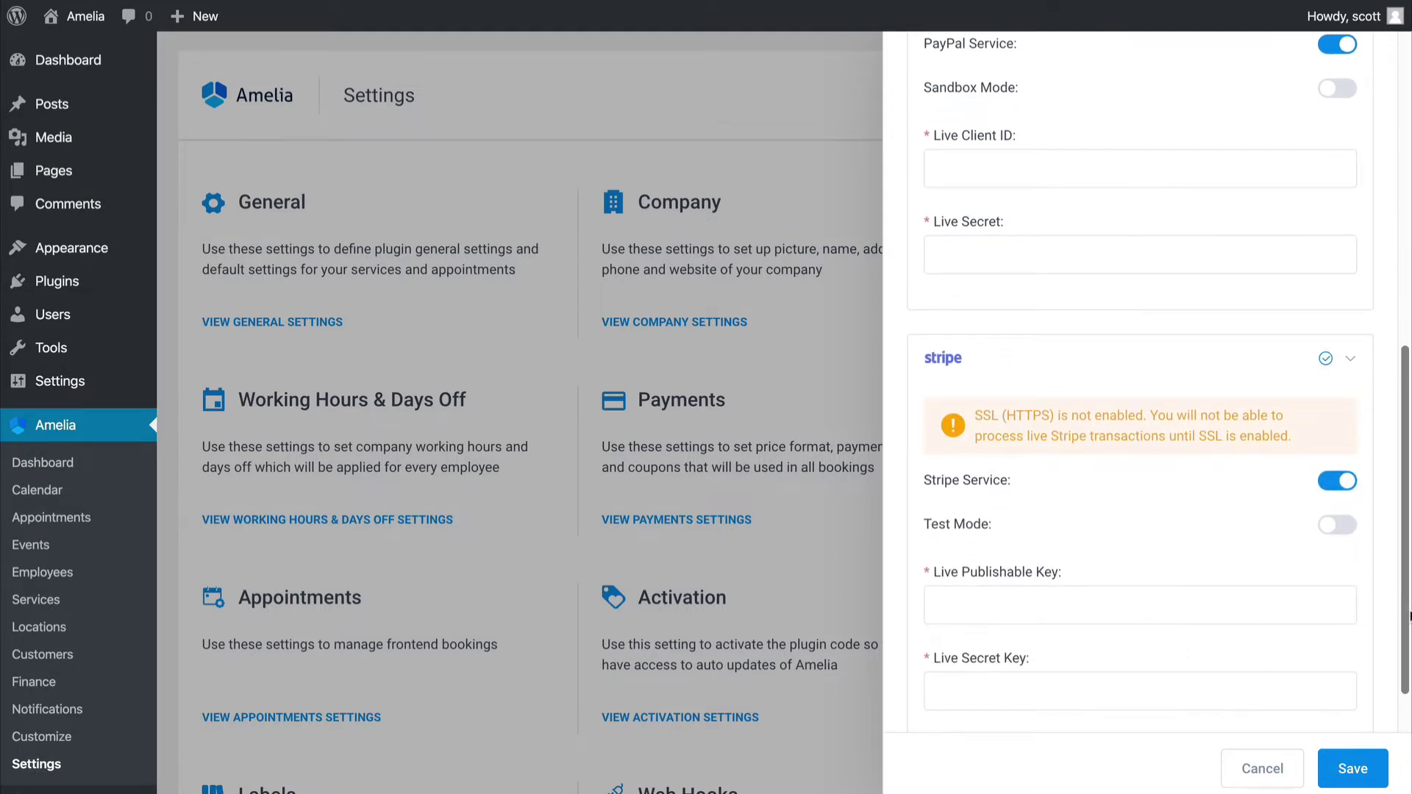
{"action": "scroll", "coordinate": [1331, 577], "scroll_direction": "down", "scroll_amount": 1}
{"action": "scroll", "coordinate": [1328, 588], "scroll_direction": "up", "scroll_amount": 5}
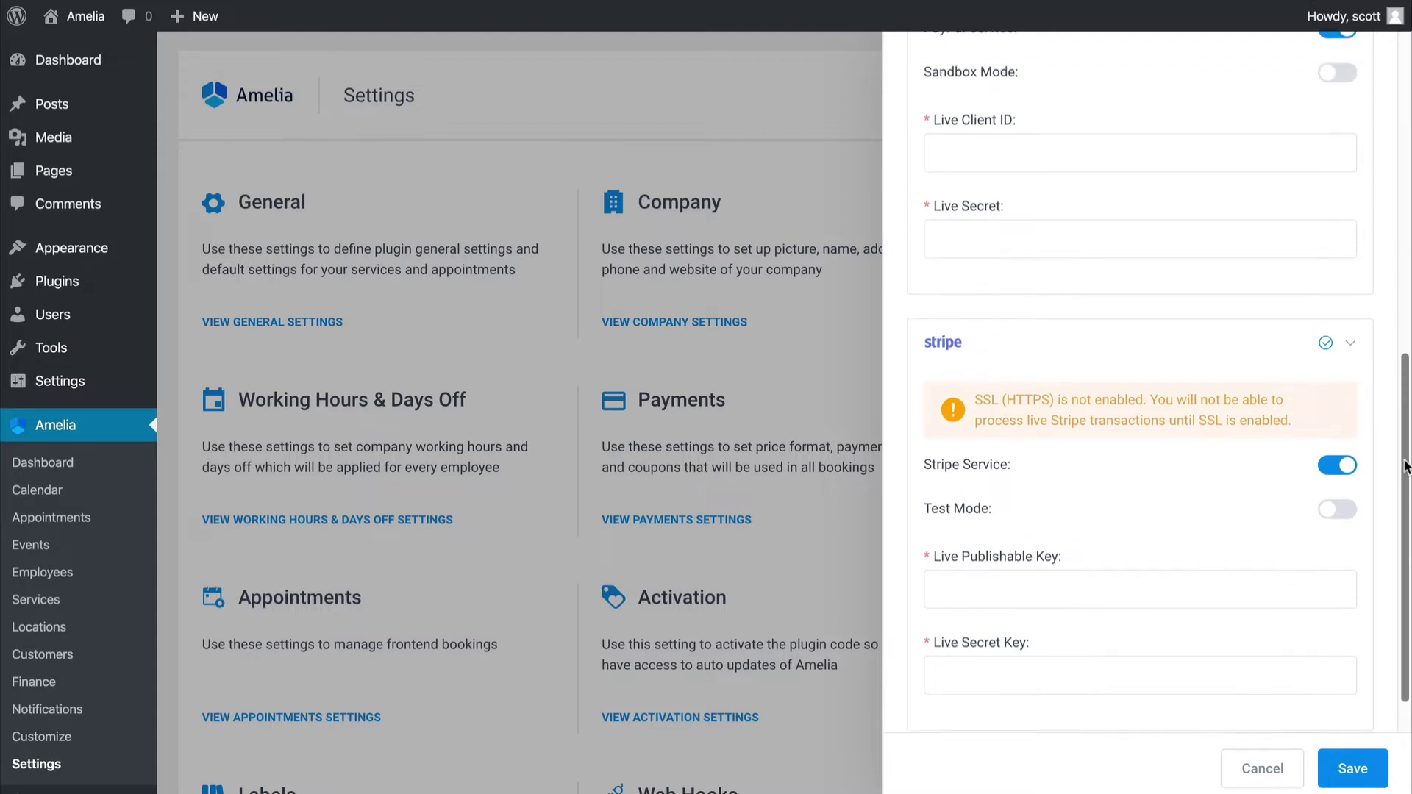
{"action": "scroll", "coordinate": [1294, 235], "scroll_direction": "up", "scroll_amount": 4}
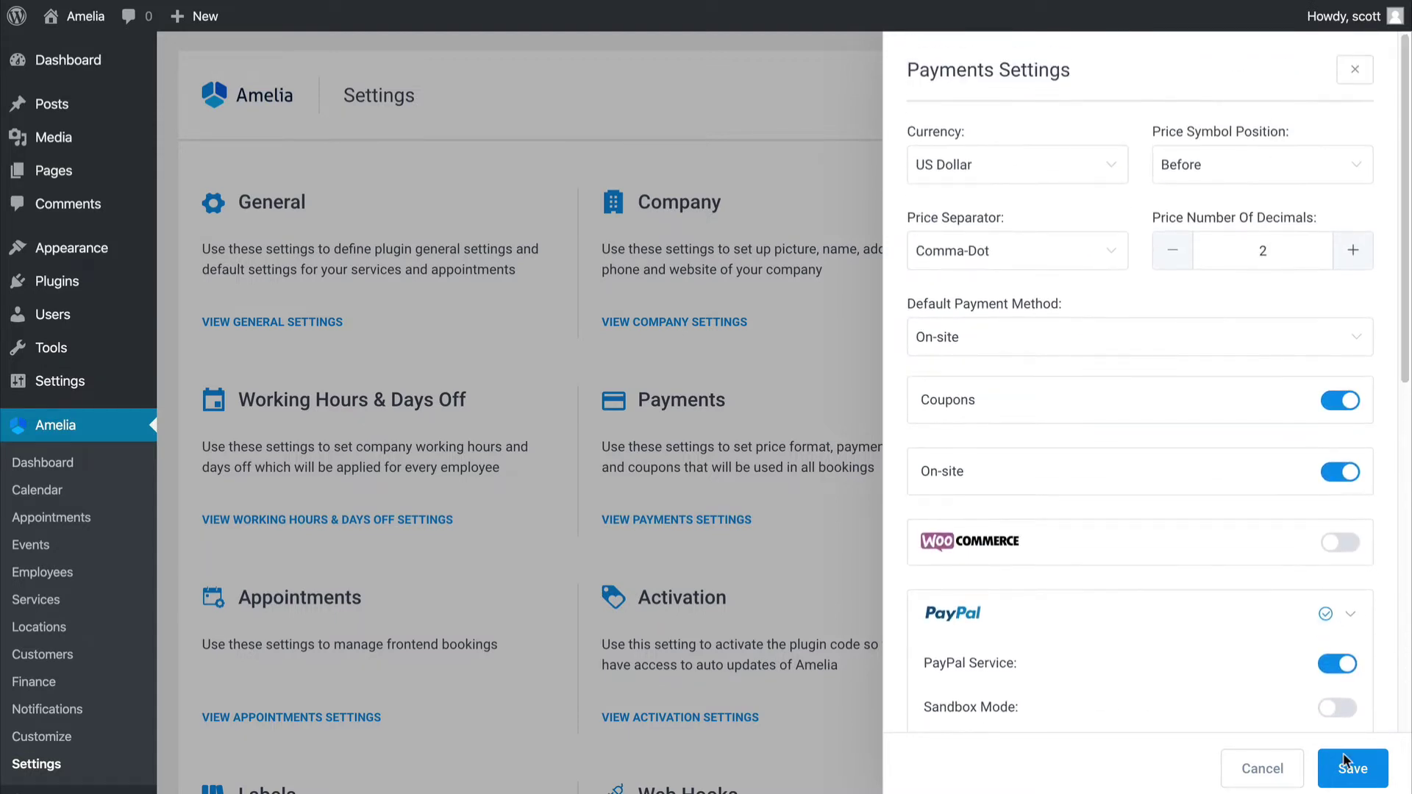
- Close the Payments Settings, review the Google Calendar sync options from Client ID to maximum events returned, and leave them without saving
{"action": "left_click", "coordinate": [1366, 67]}
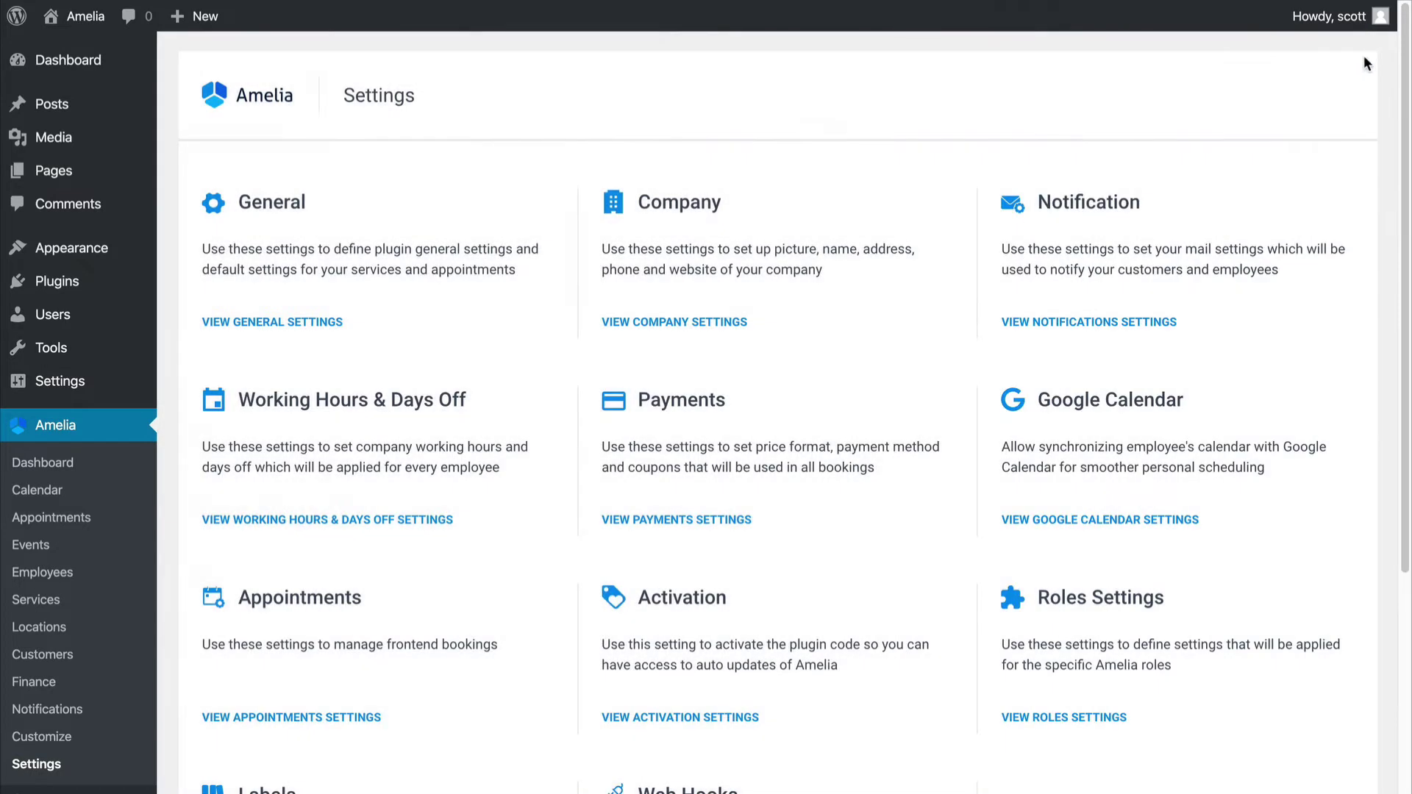
{"action": "left_click", "coordinate": [1085, 519]}
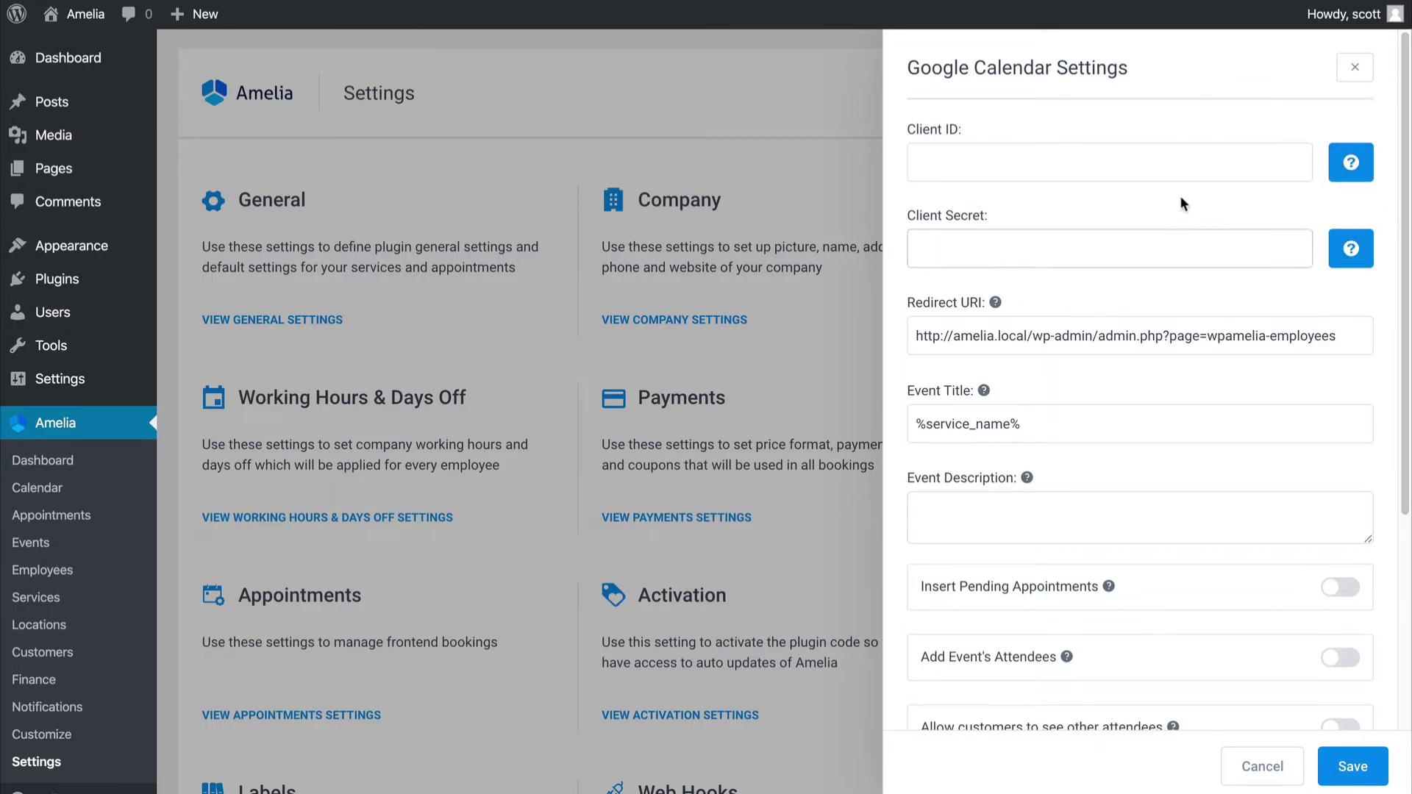
{"action": "scroll", "coordinate": [1301, 342], "scroll_direction": "down", "scroll_amount": 1}
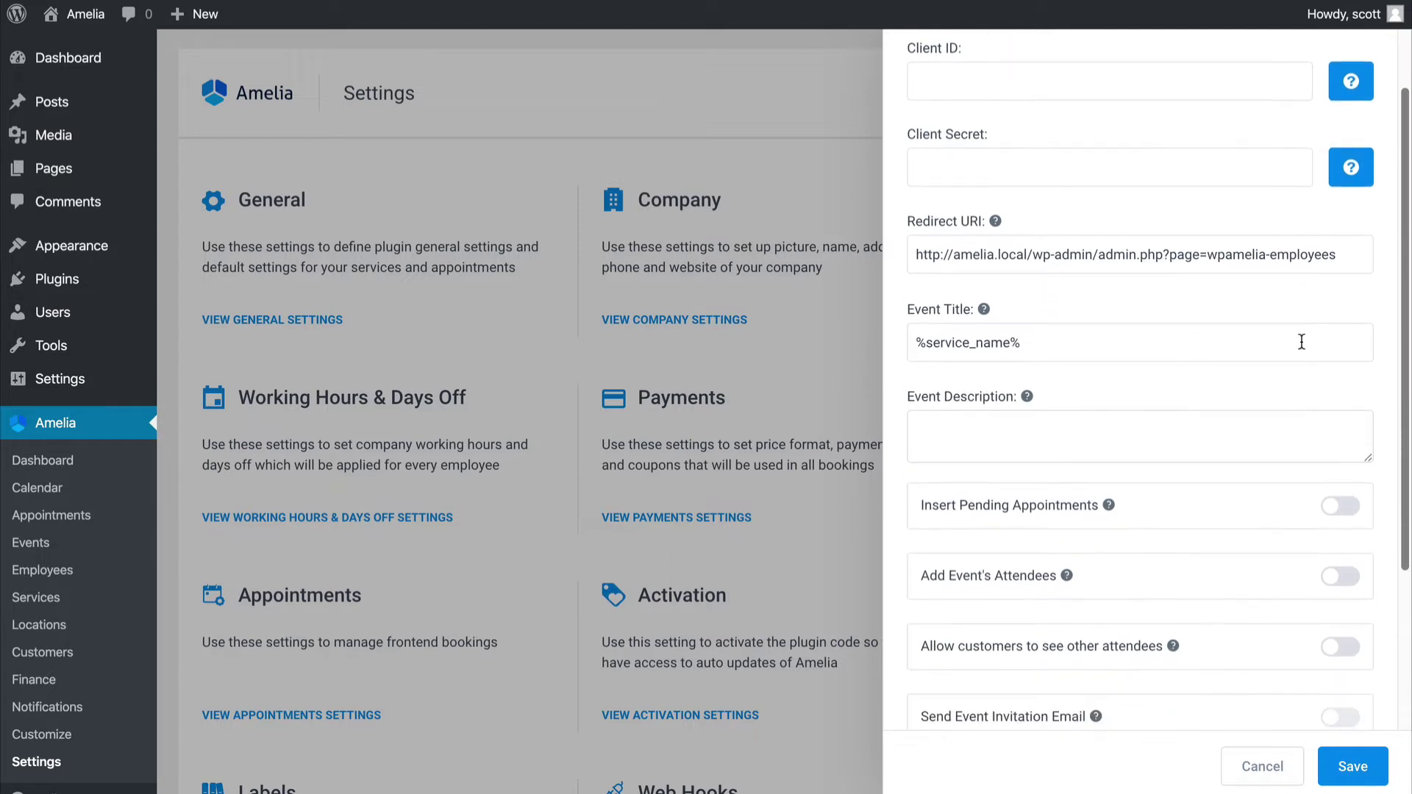
{"action": "left_click_drag", "start_coordinate": [1405, 369], "coordinate": [1404, 372]}
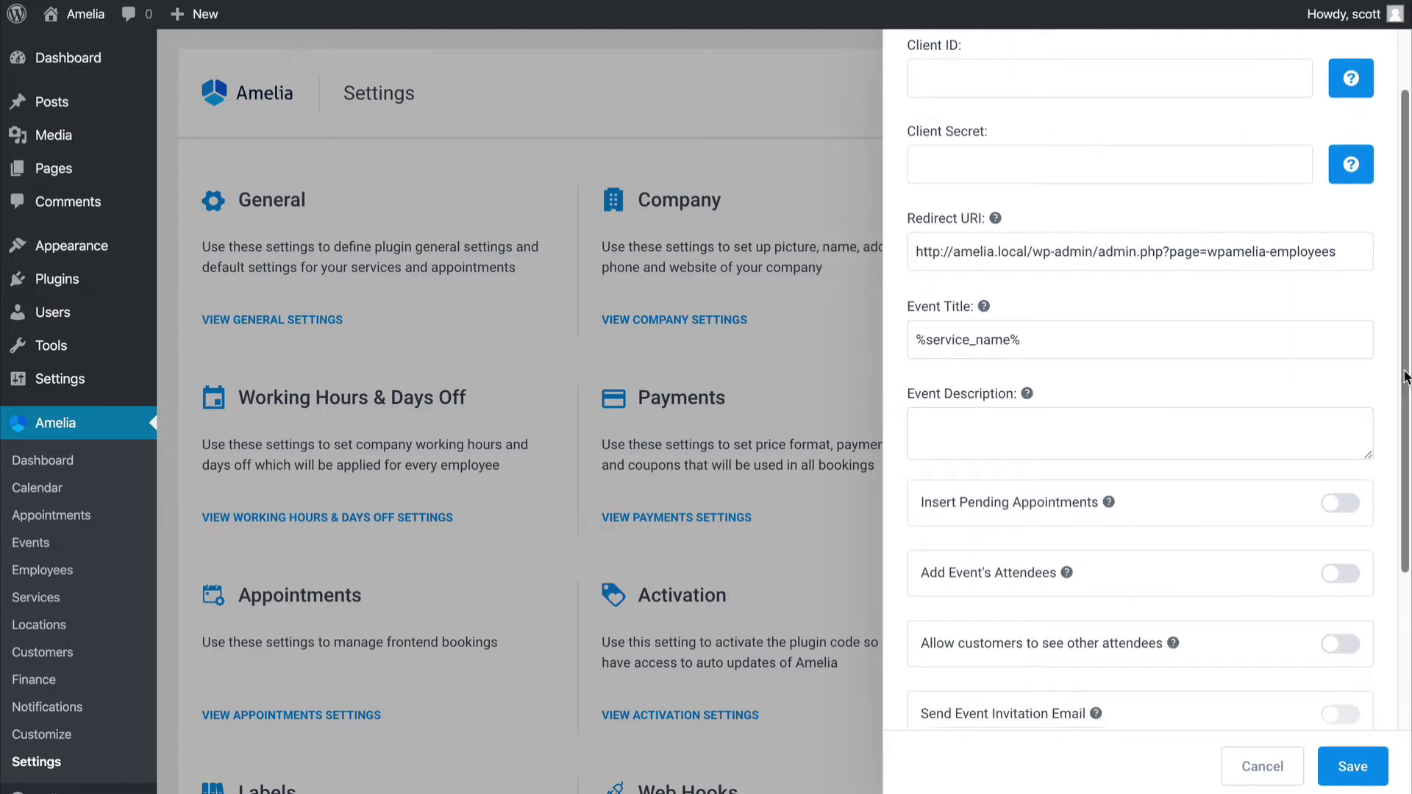
{"action": "scroll", "coordinate": [1405, 375], "scroll_direction": "down", "scroll_amount": 3}
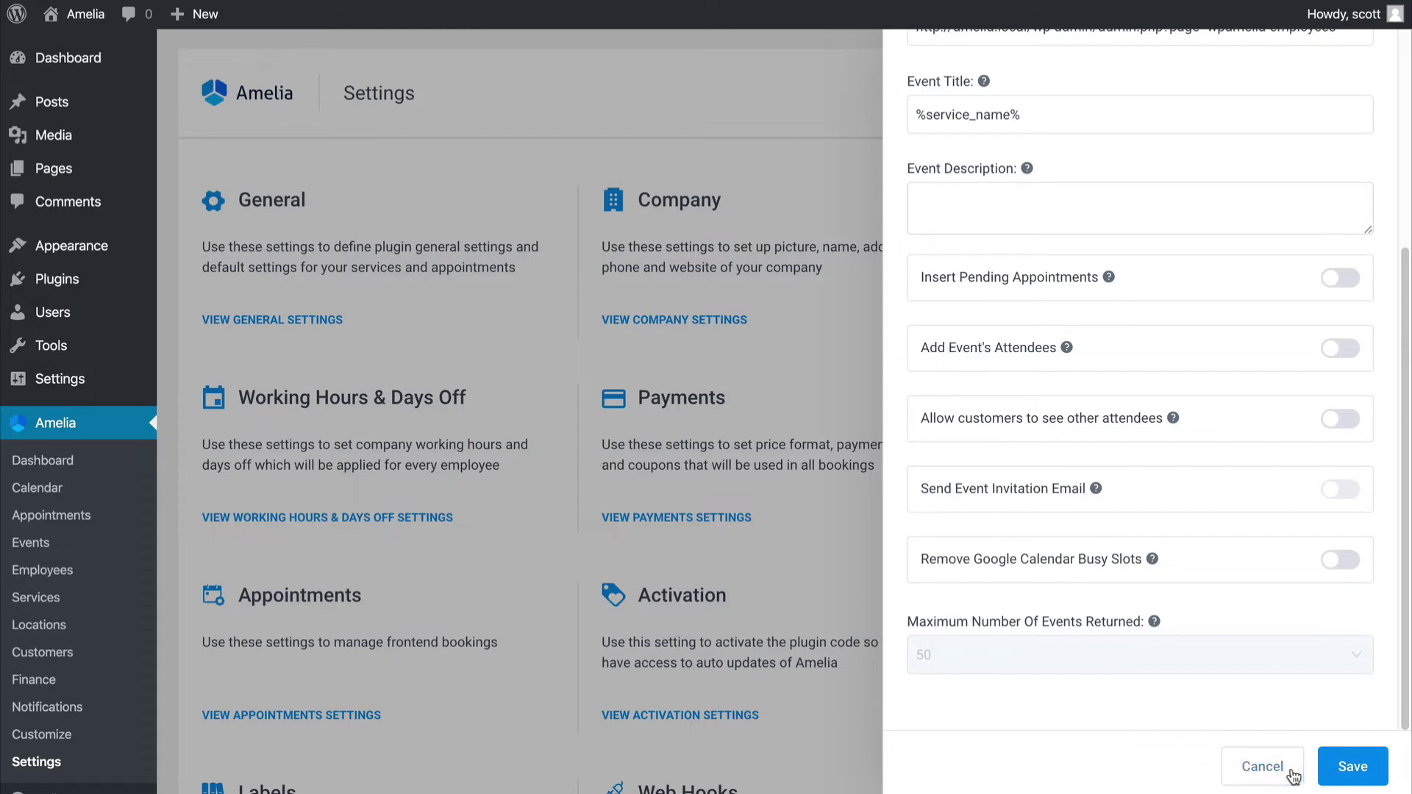
{"action": "left_click", "coordinate": [1248, 769]}
- Review the Appointments Settings for booking above maximum and below minimum capacity, and close them without saving
{"action": "left_click_drag", "start_coordinate": [1401, 474], "coordinate": [1080, 671]}
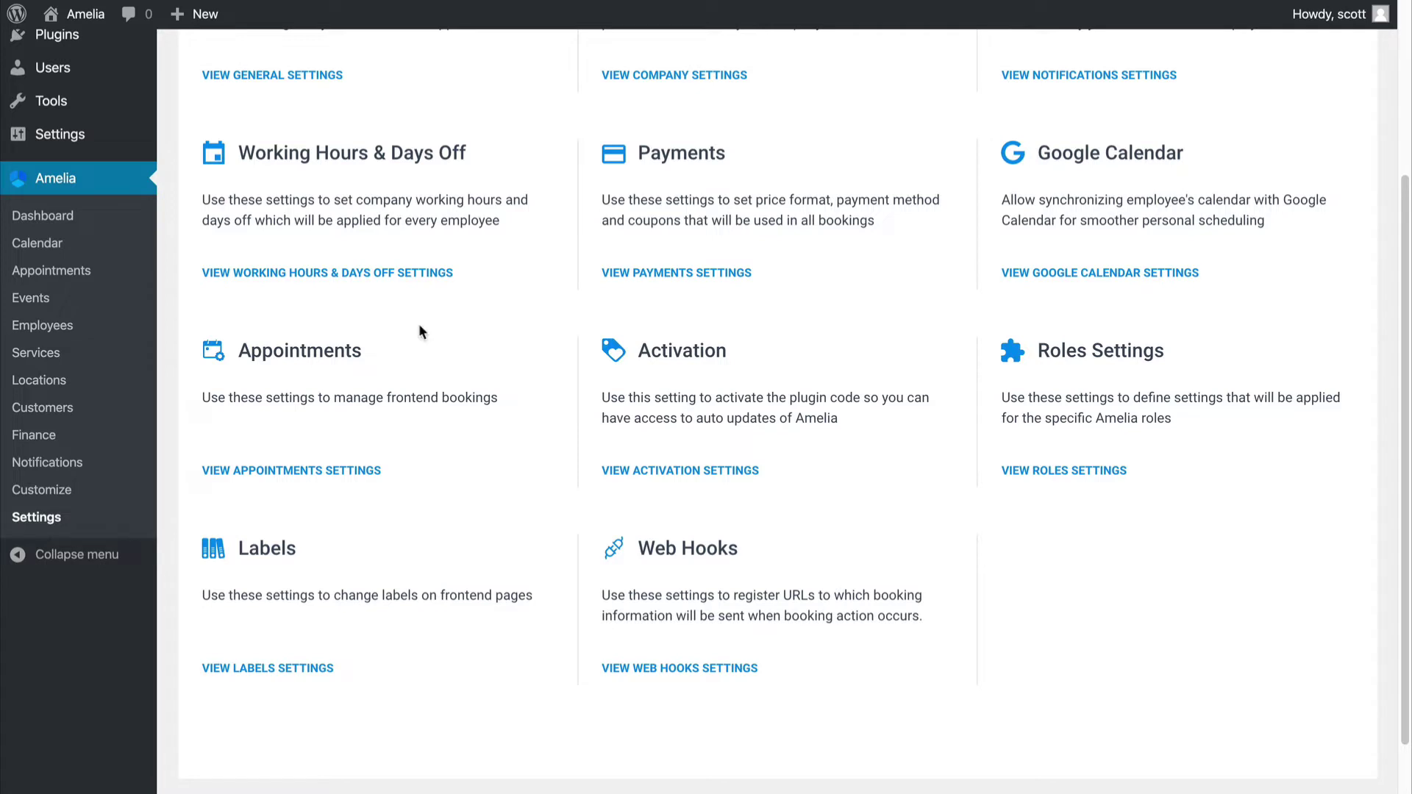
{"action": "left_click", "coordinate": [297, 469]}
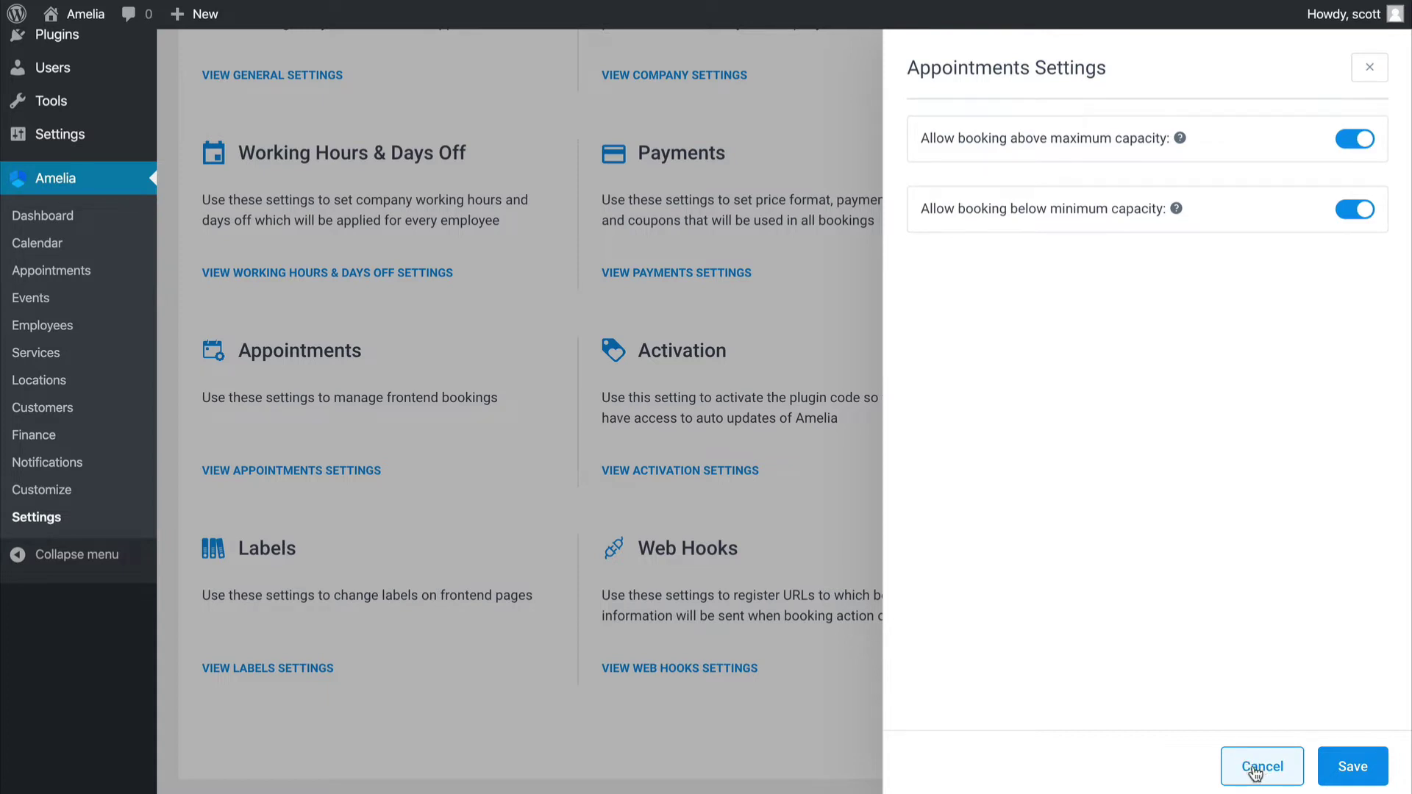
{"action": "left_click", "coordinate": [1255, 770]}
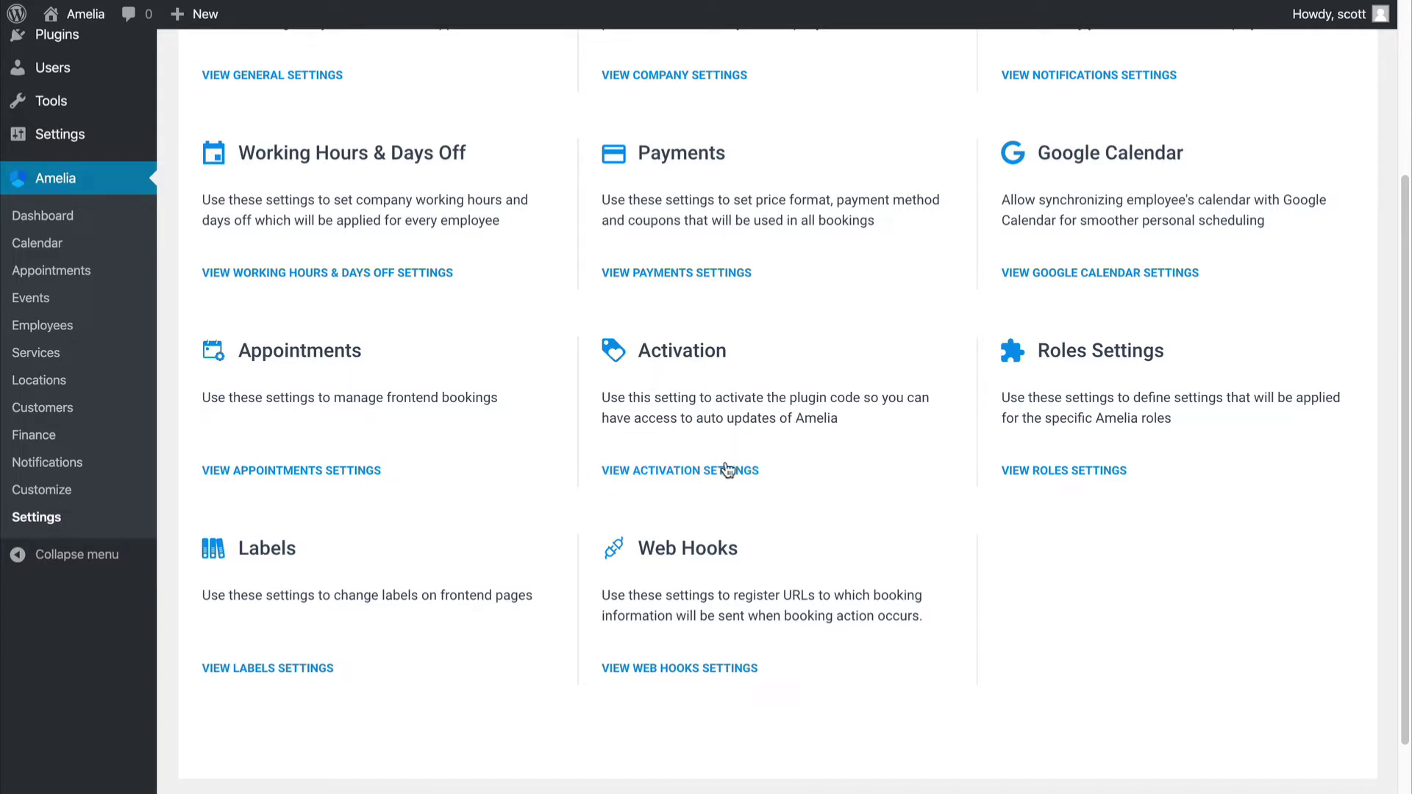
- Review the employee permissions in Roles Settings, switch "Configure their schedule" on and off again, and cancel
{"action": "left_click", "coordinate": [1063, 478]}
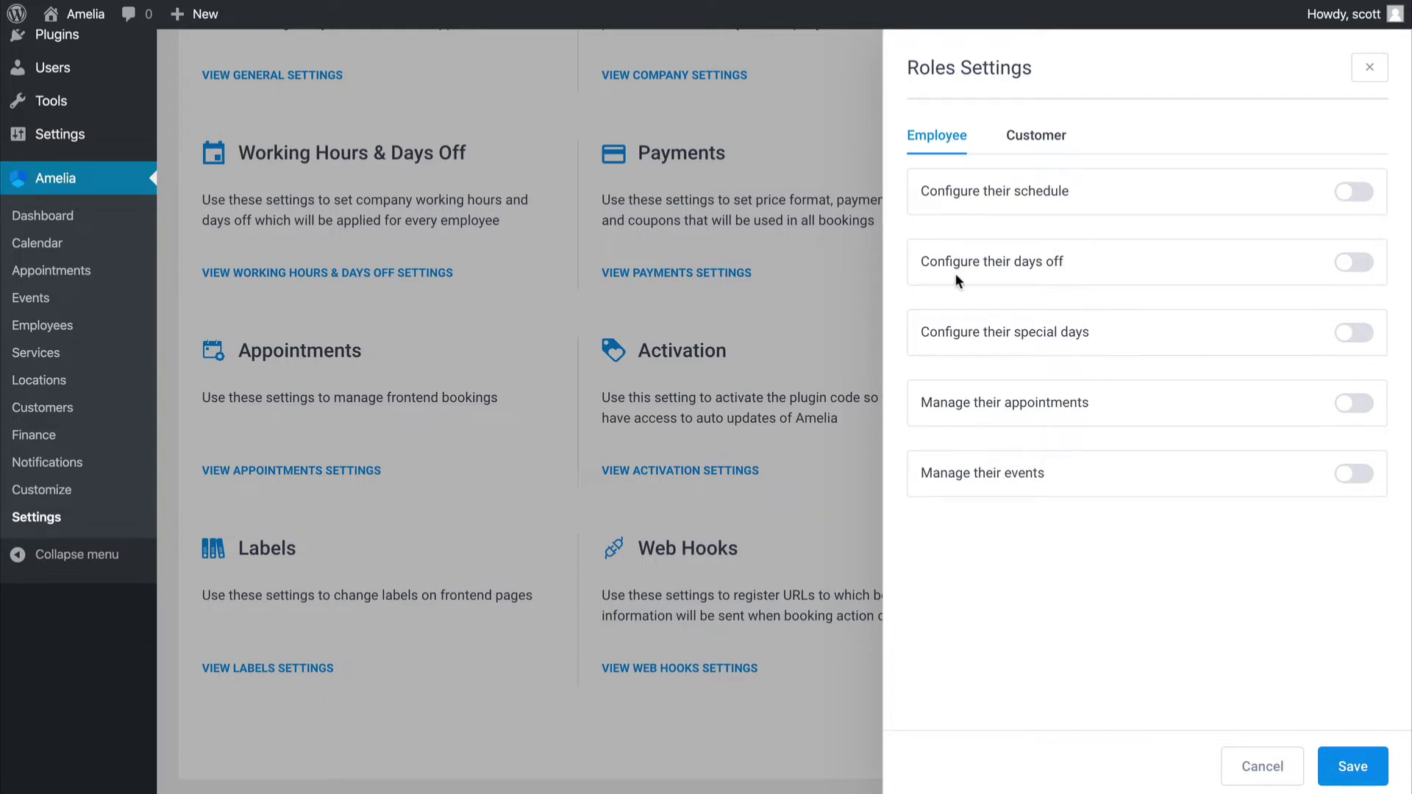
{"action": "left_click", "coordinate": [1353, 192]}
{"action": "left_click", "coordinate": [1354, 195]}
{"action": "left_click", "coordinate": [1262, 770]}
- Review the employee and service labels in Labels Settings and the Web Hooks Settings, closing both without saving
{"action": "left_click", "coordinate": [315, 670]}
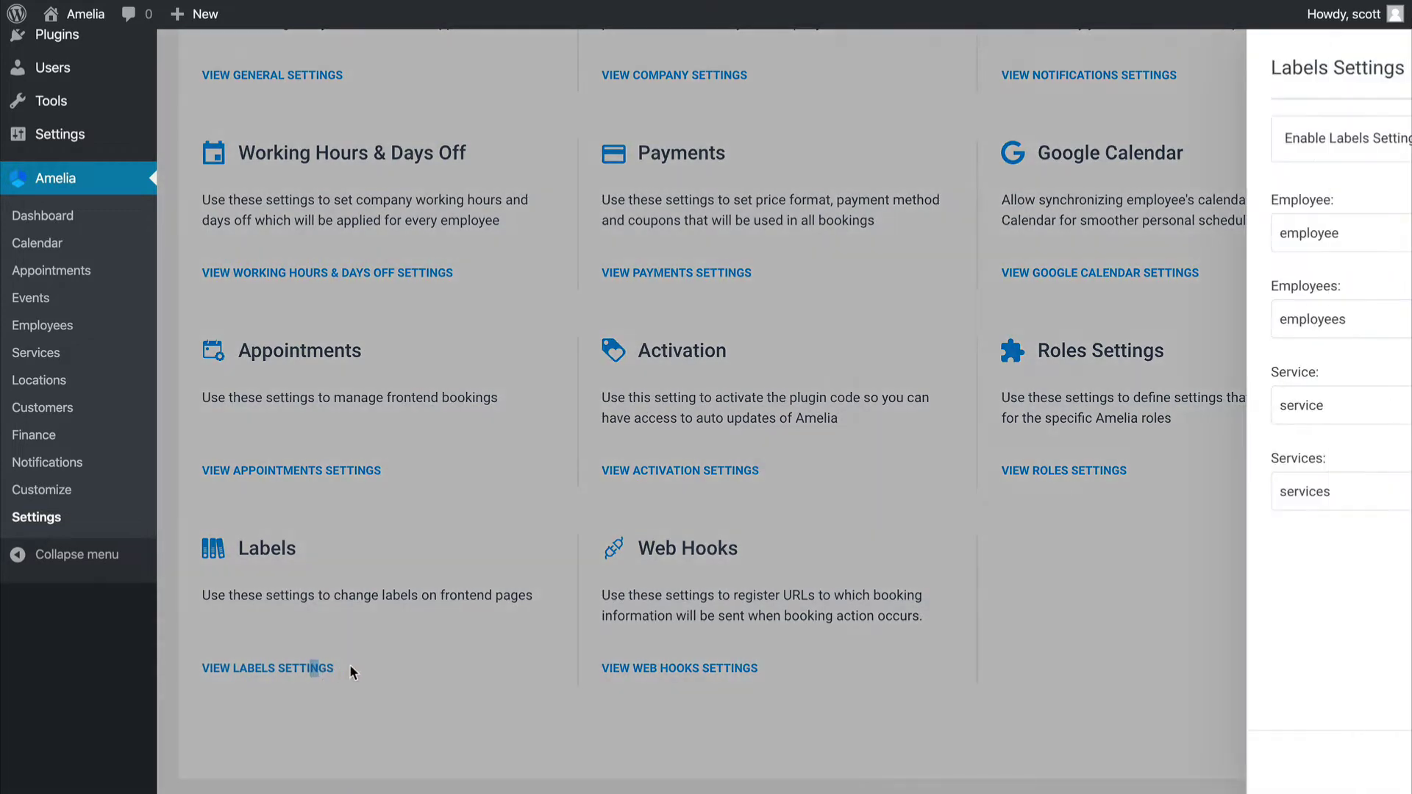
{"action": "left_click", "coordinate": [996, 234]}
{"action": "left_click", "coordinate": [877, 236]}
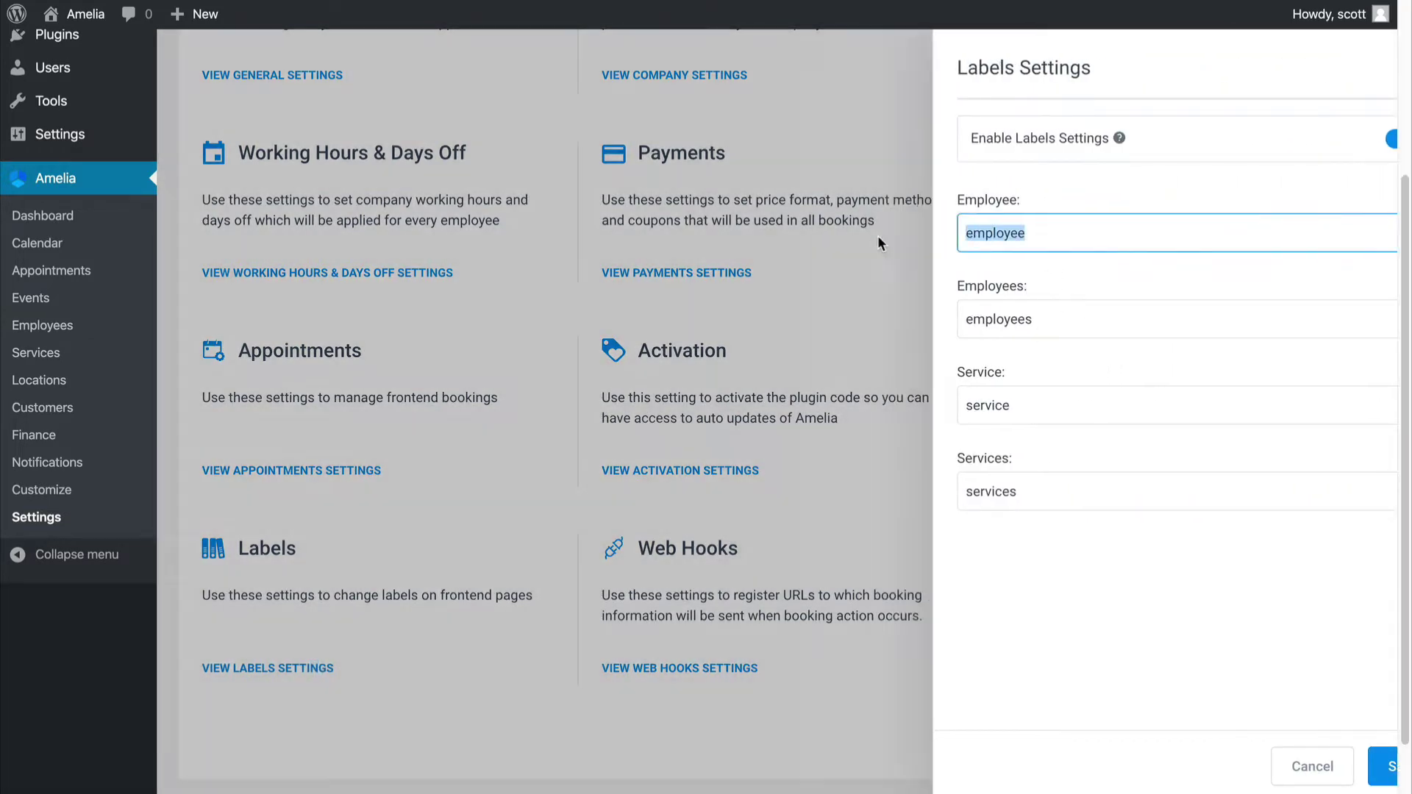
{"action": "left_click", "coordinate": [282, 671]}
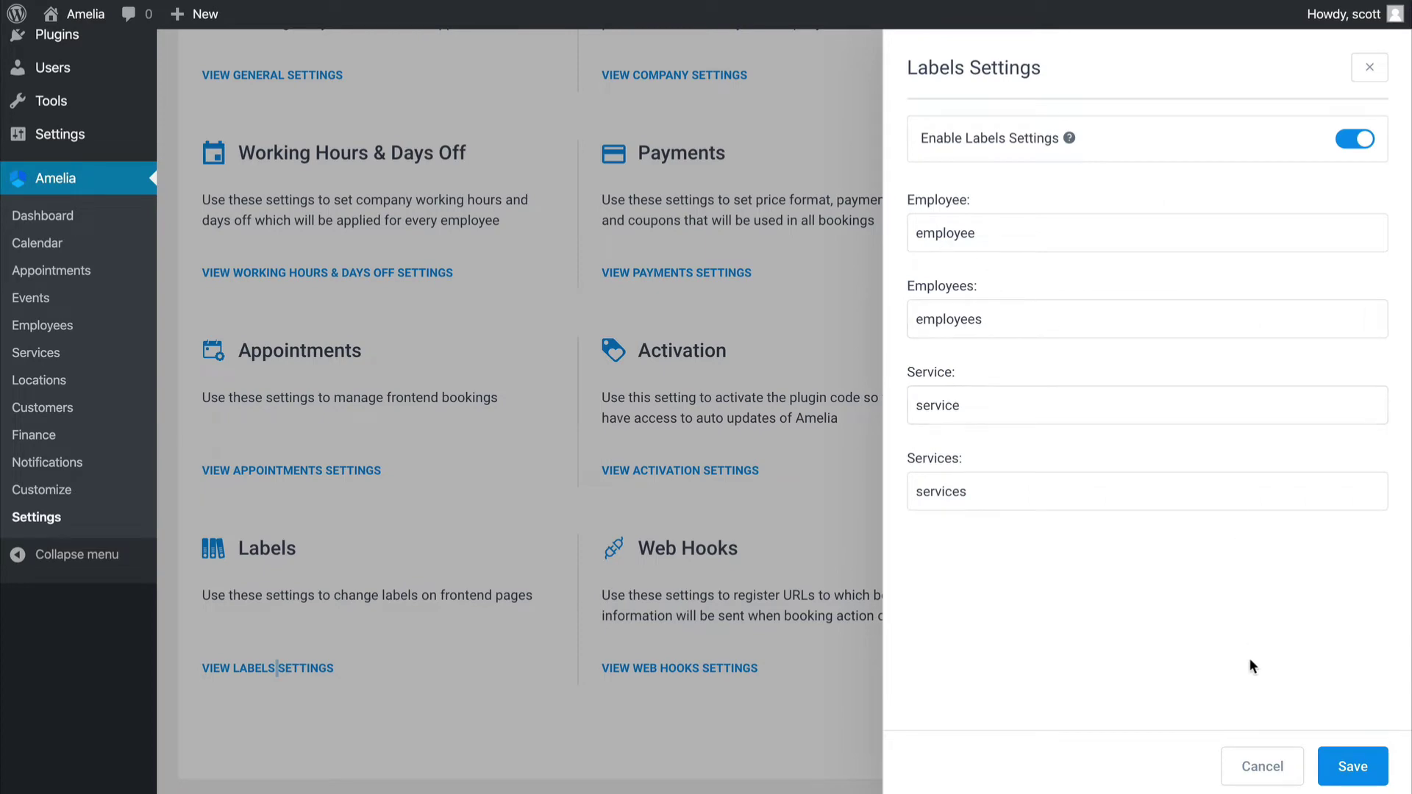
{"action": "left_click", "coordinate": [1277, 779]}
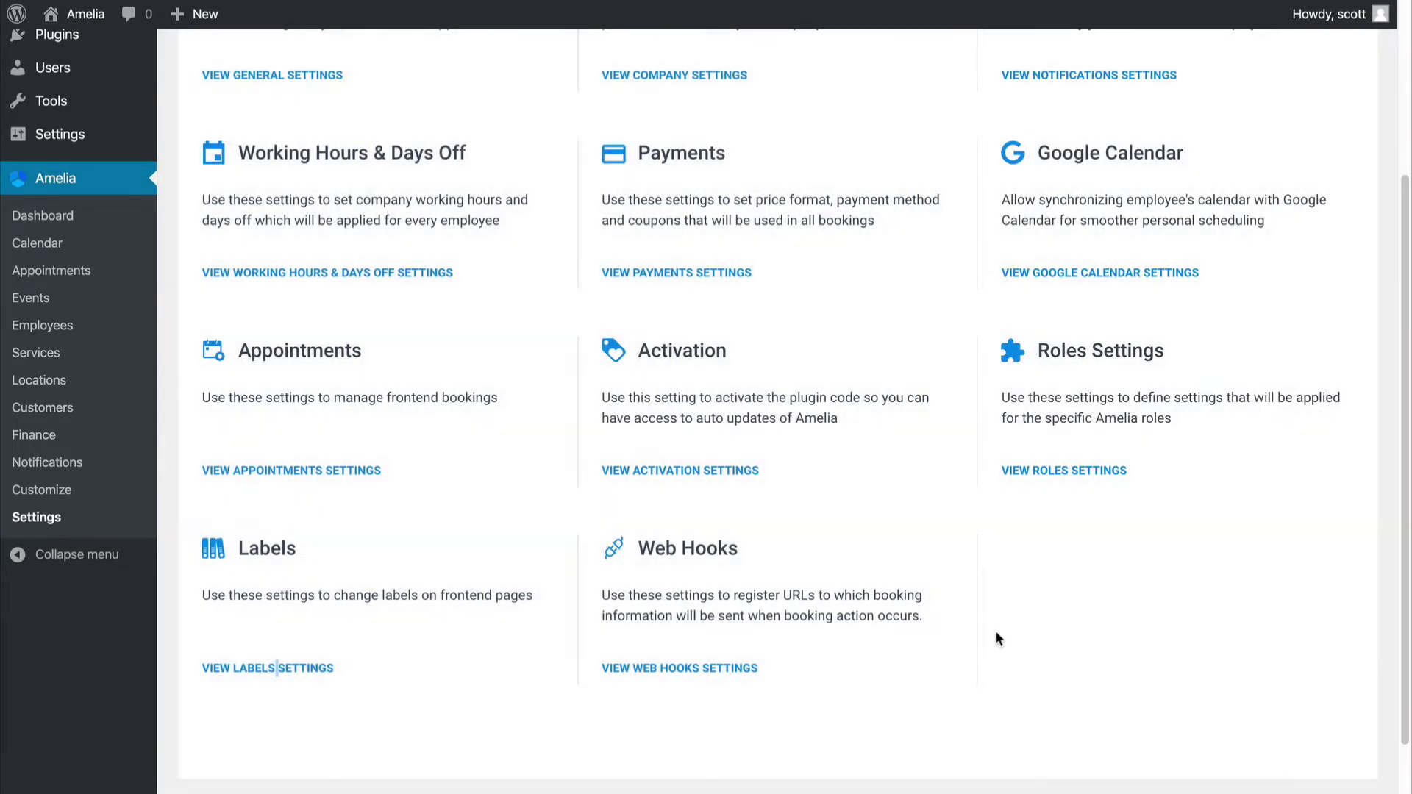
{"action": "left_click", "coordinate": [721, 666]}
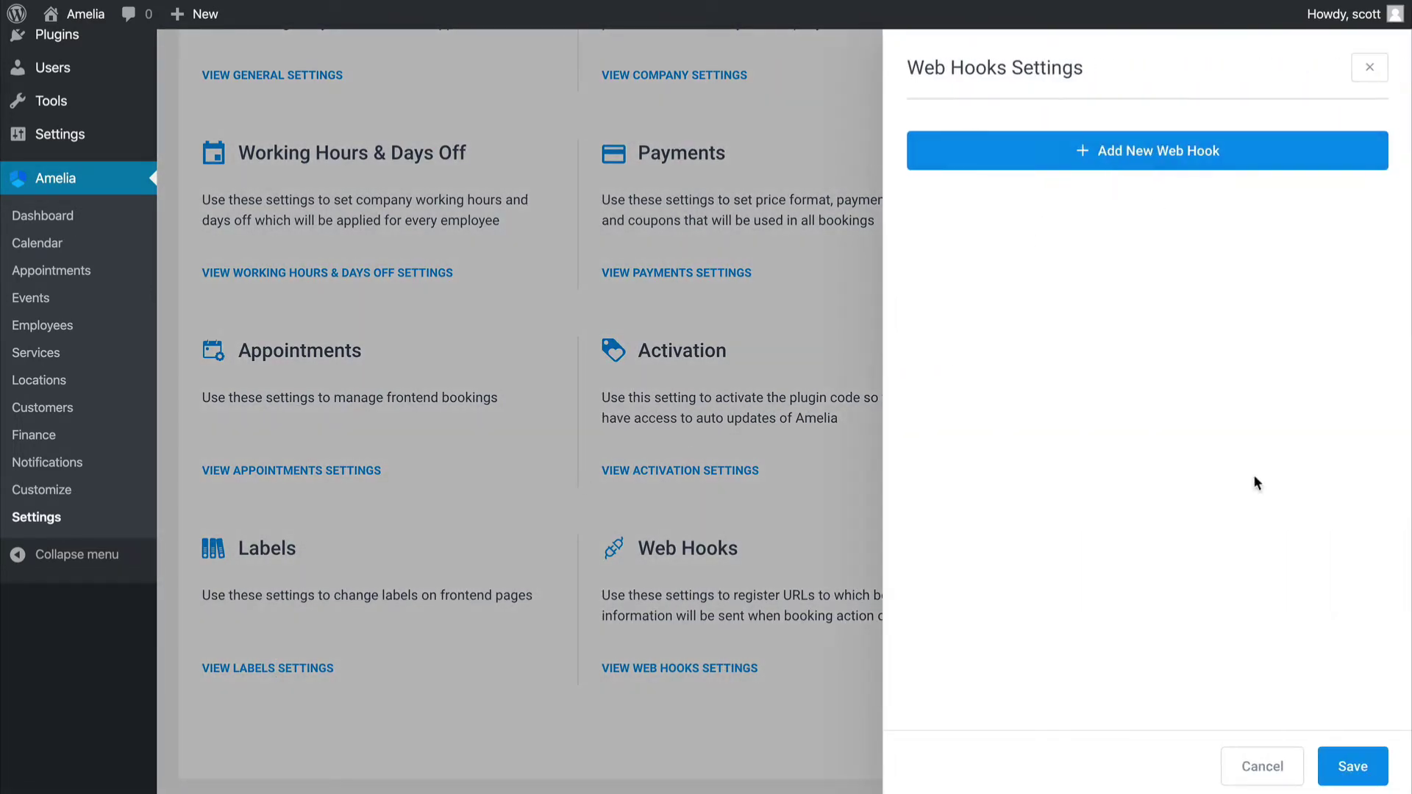
{"action": "left_click", "coordinate": [1254, 780]}
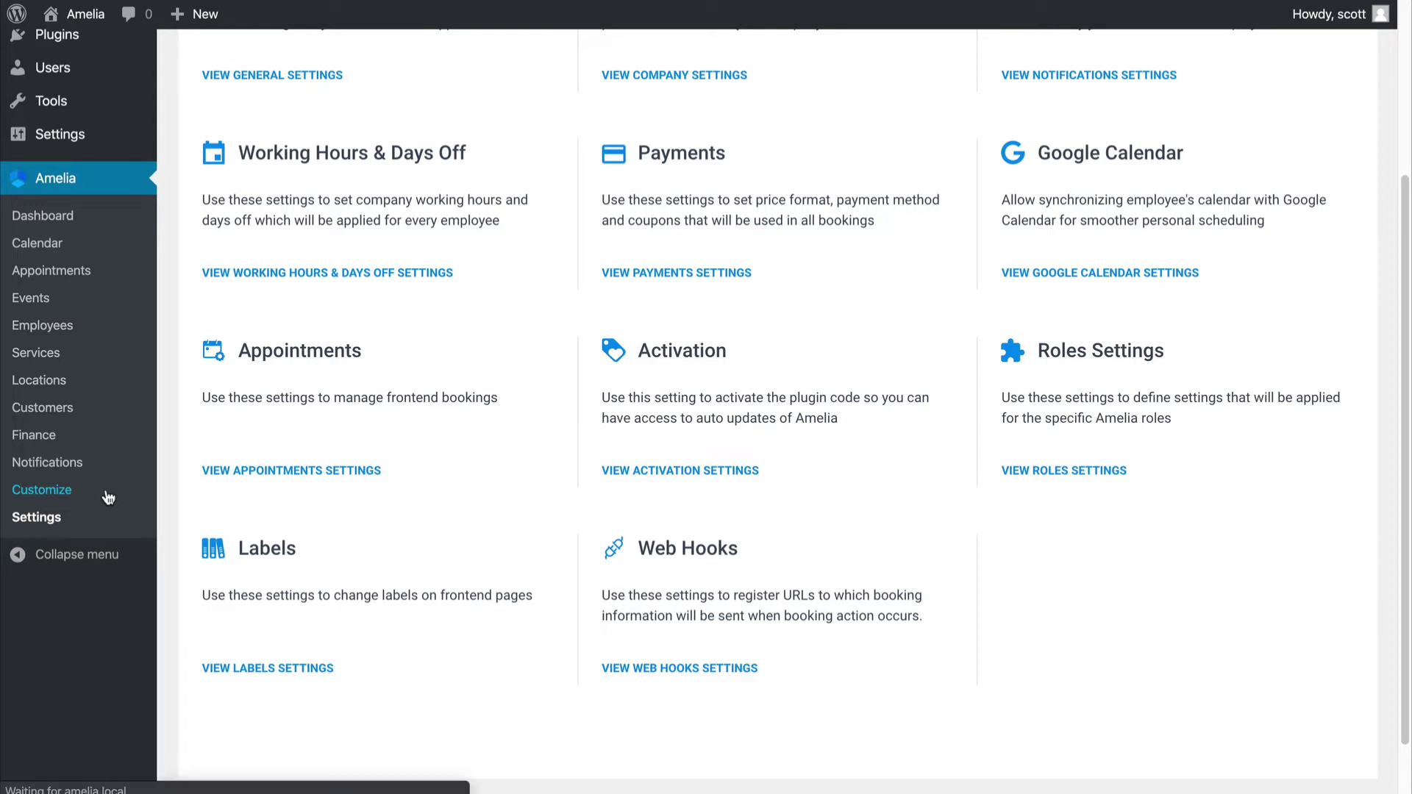
- Review the Customize page's Custom Fields and return to its Colors & Fonts options
{"action": "left_click", "coordinate": [50, 491]}
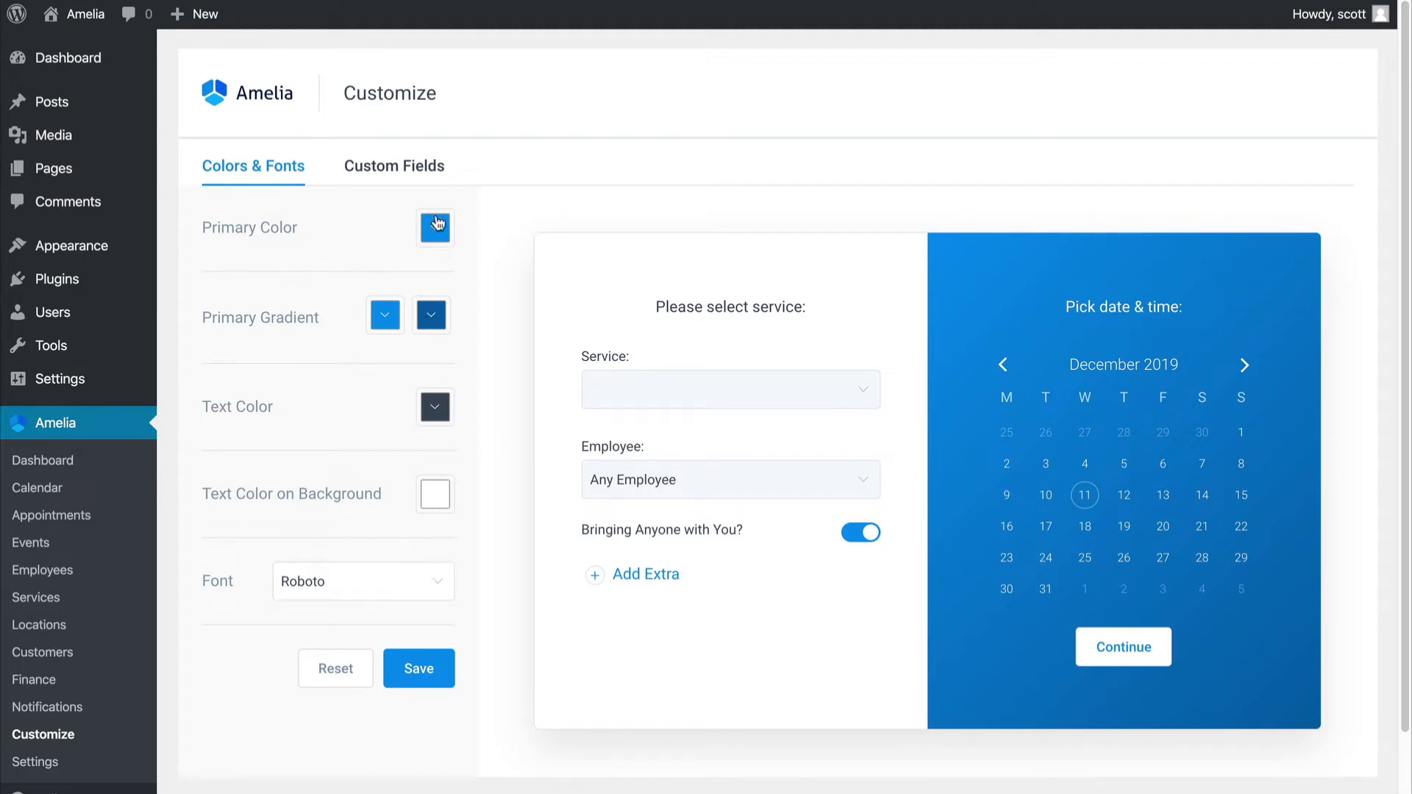
{"action": "left_click", "coordinate": [347, 169]}
{"action": "left_click", "coordinate": [250, 168]}
- Go to Amelia's Notifications, check the SMS Notifications sign-in form, and return to Email Notifications
{"action": "left_click", "coordinate": [49, 706]}
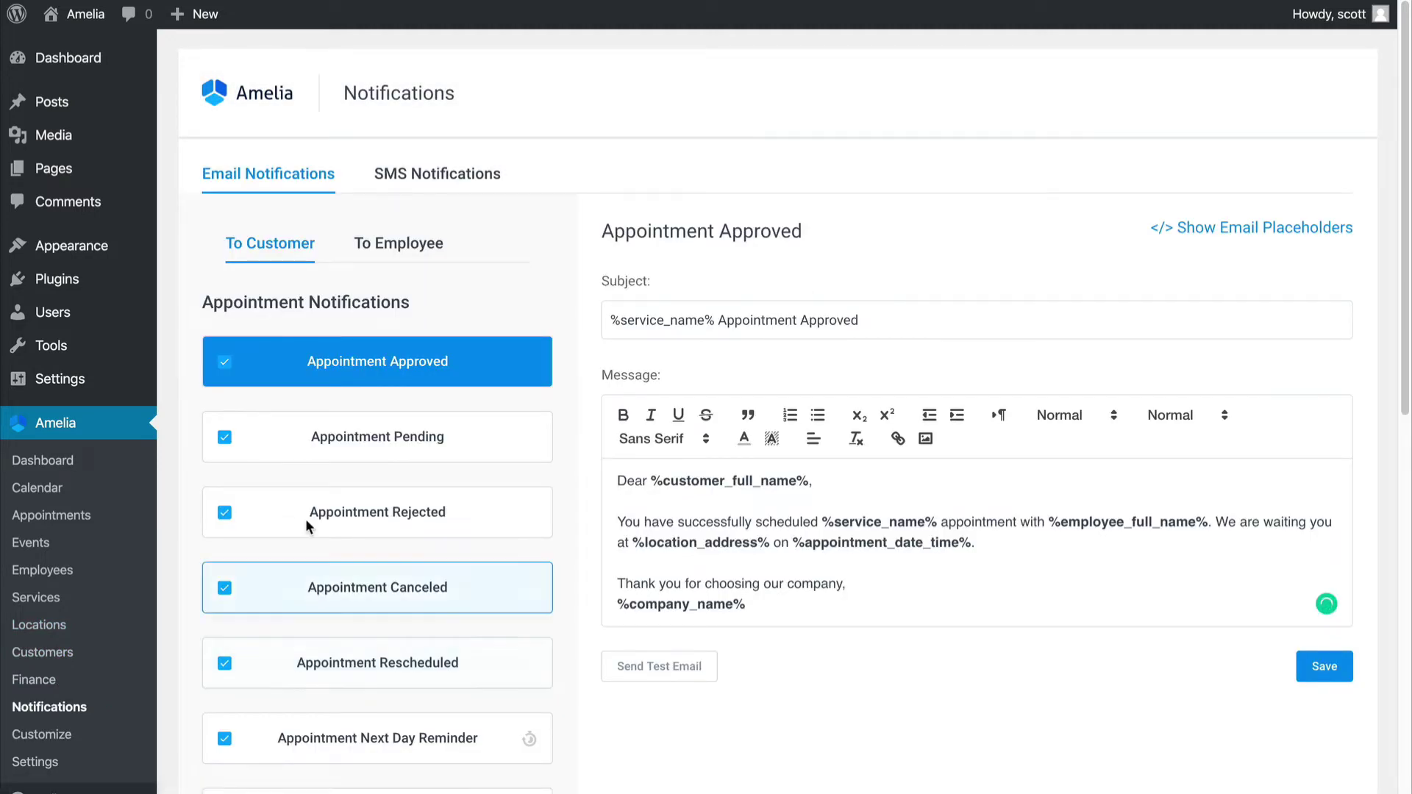
{"action": "left_click", "coordinate": [403, 183]}
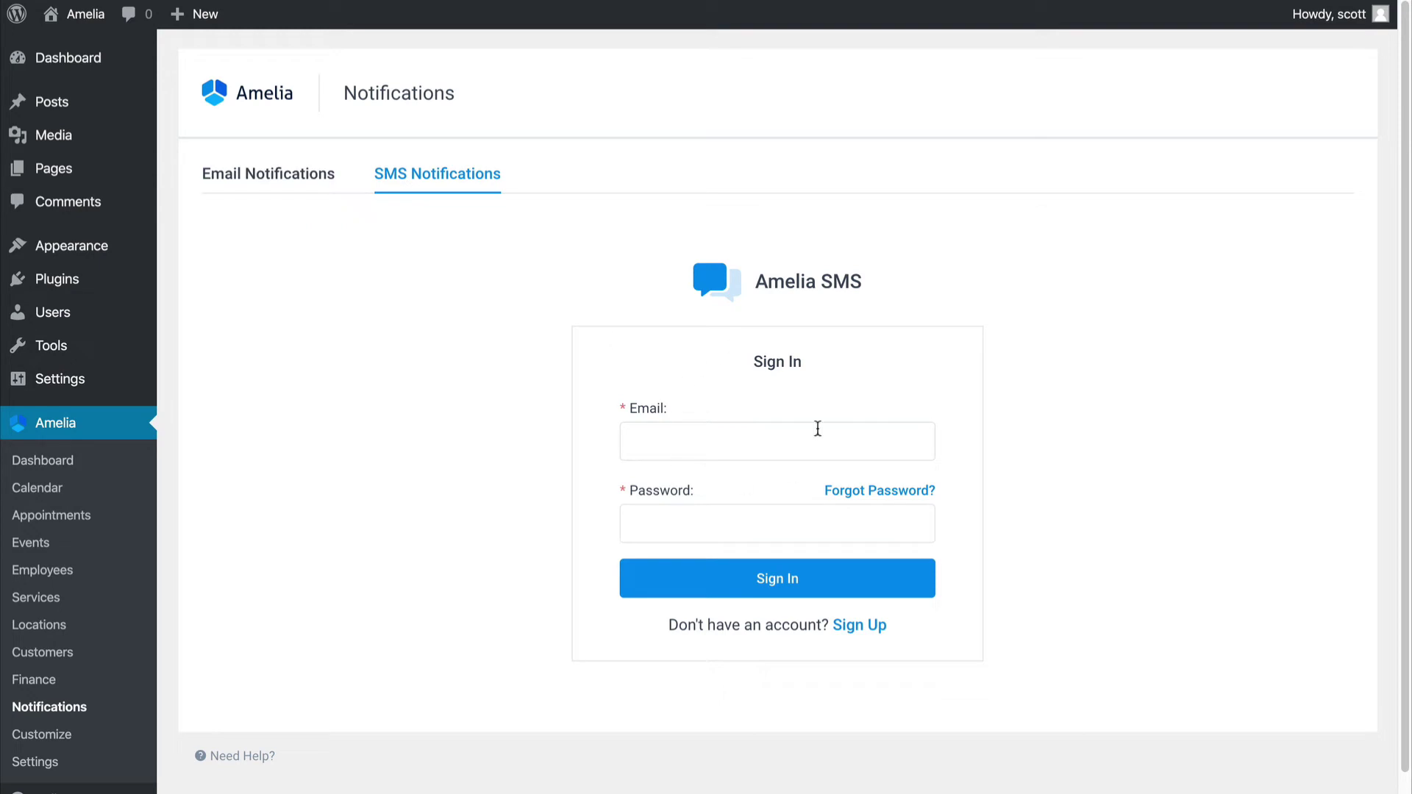
{"action": "left_click", "coordinate": [266, 180]}
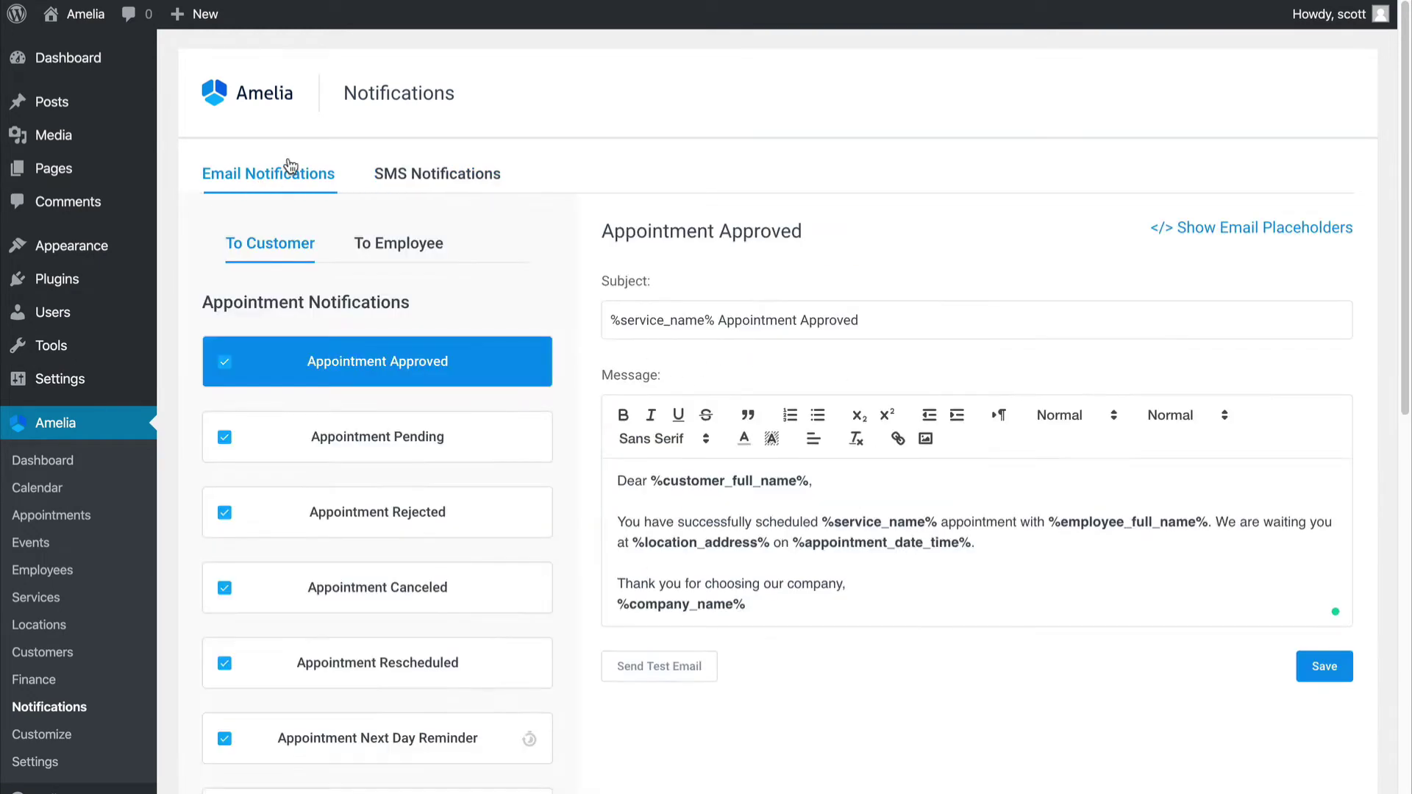
- Compare the customer email templates for pending, rejected and approved appointments with the employee's Appointment Approved template
{"action": "left_click", "coordinate": [441, 444]}
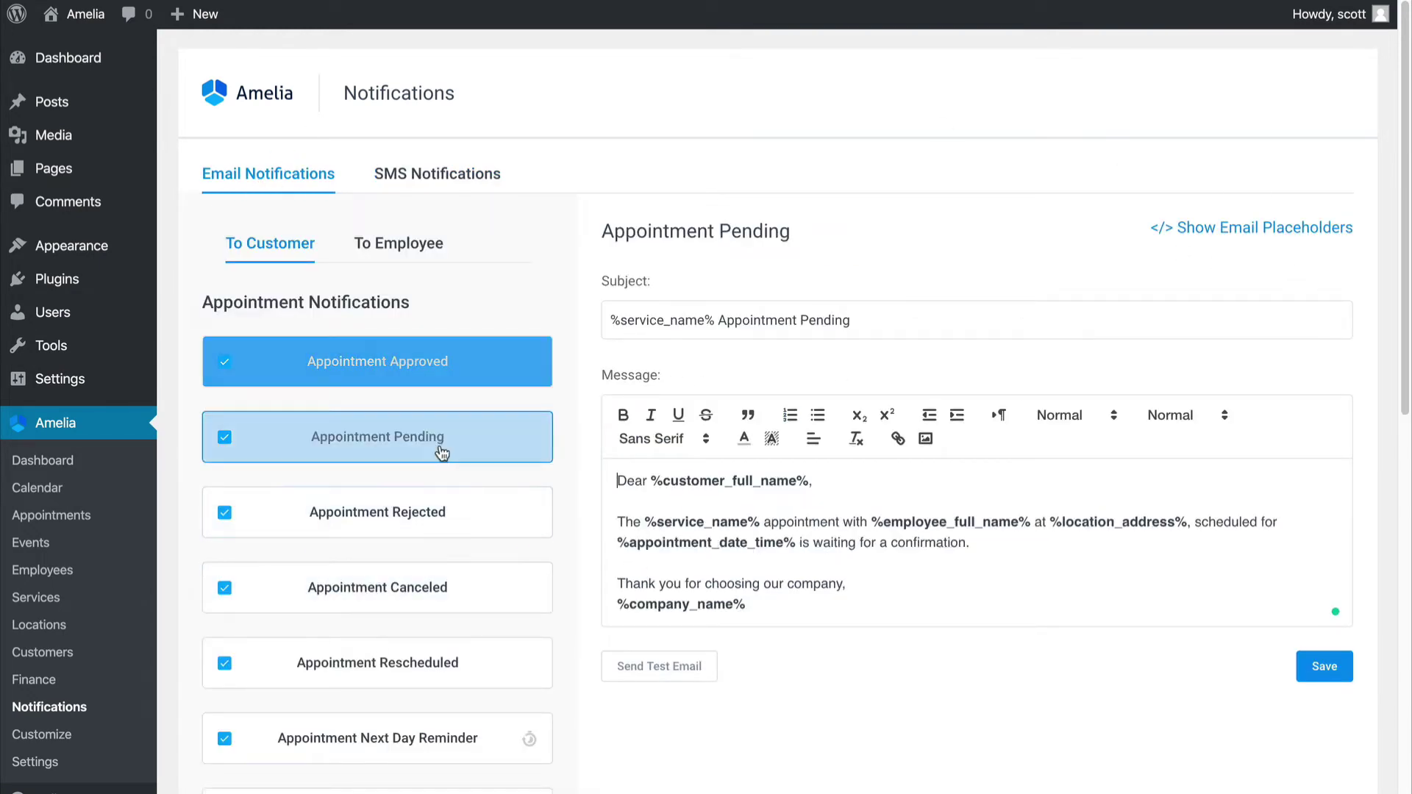
{"action": "left_click", "coordinate": [439, 511]}
{"action": "left_click", "coordinate": [404, 372]}
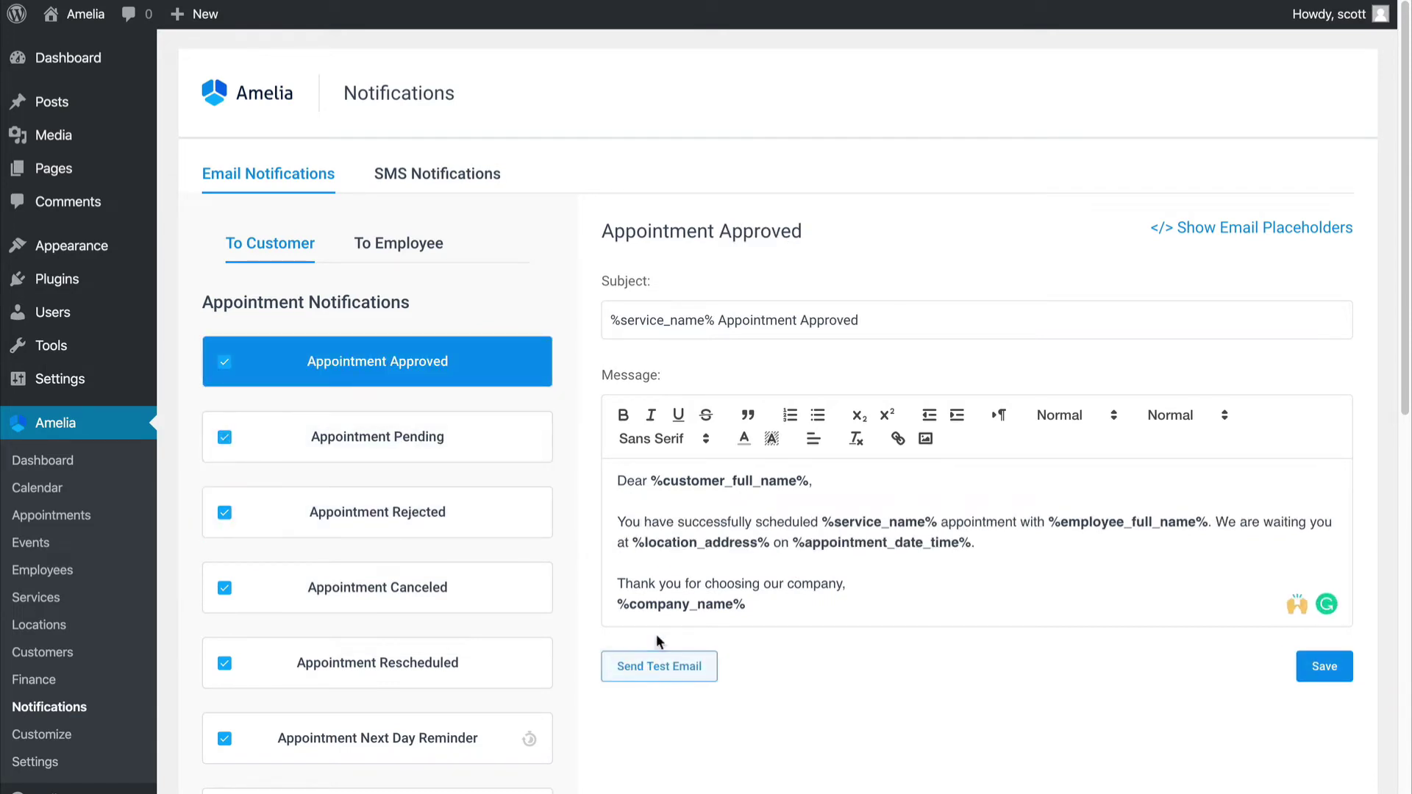
{"action": "left_click", "coordinate": [370, 244]}
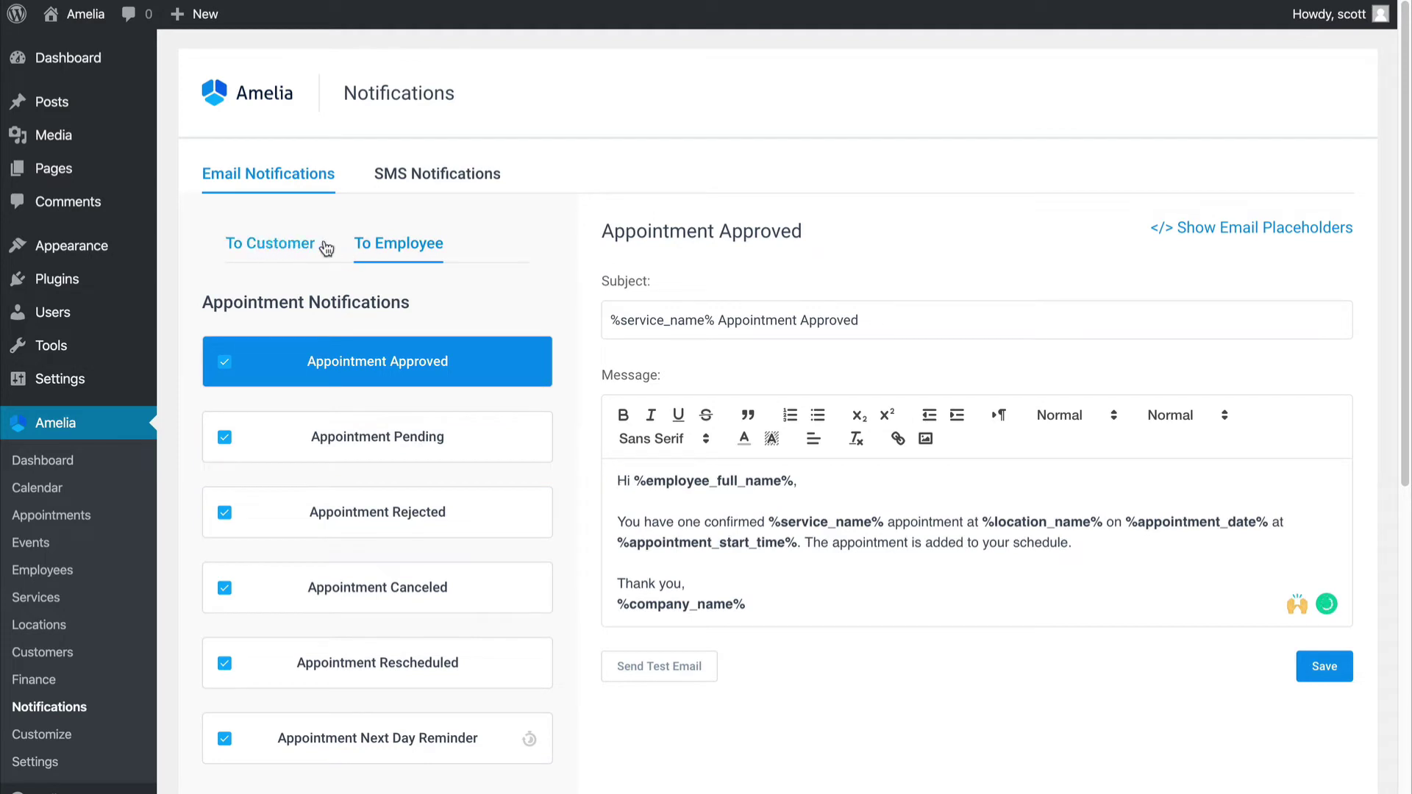
{"action": "left_click", "coordinate": [293, 251]}
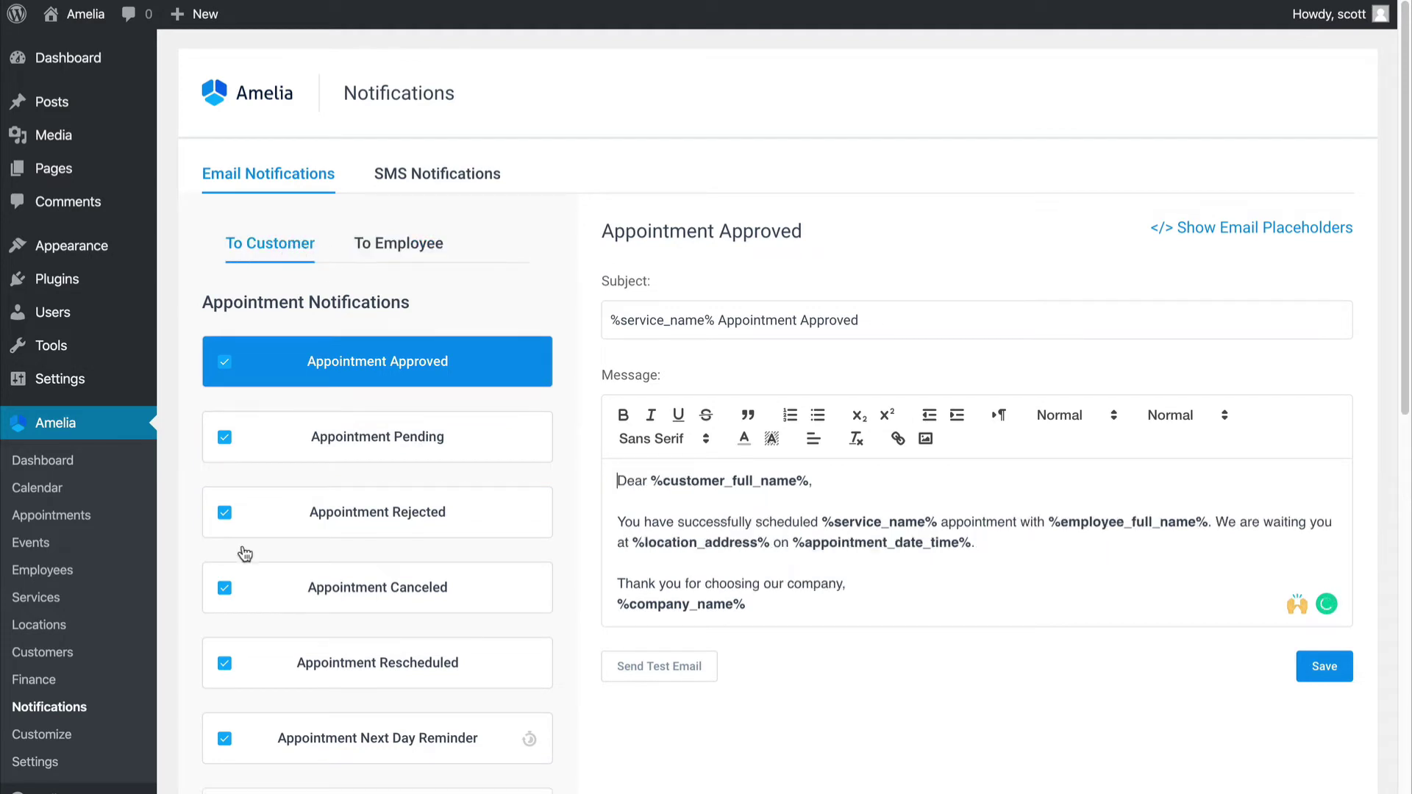
- Review the Payments and Coupons lists in Finance, inspect the New Coupon form, and close it without saving
{"action": "left_click", "coordinate": [121, 684]}
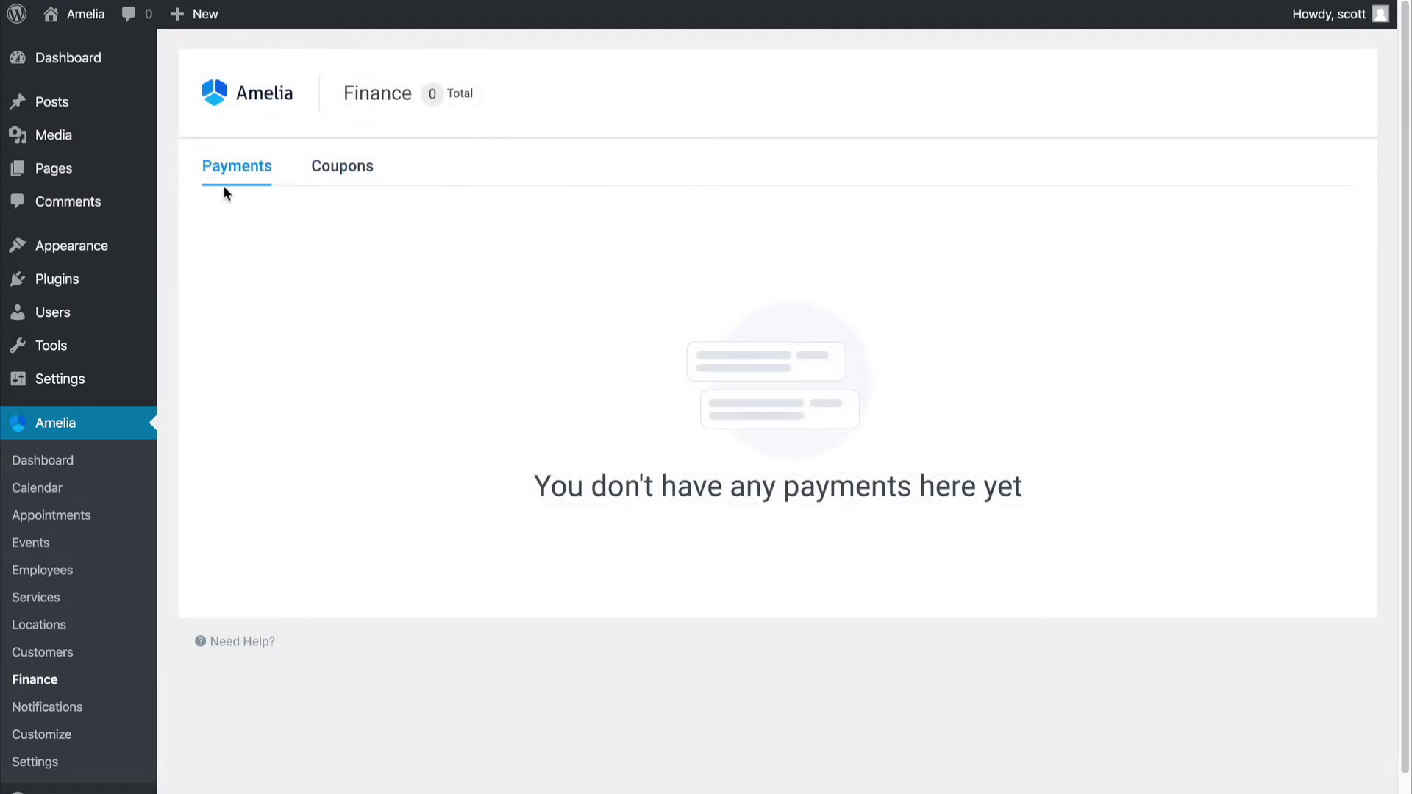
{"action": "left_click", "coordinate": [344, 169]}
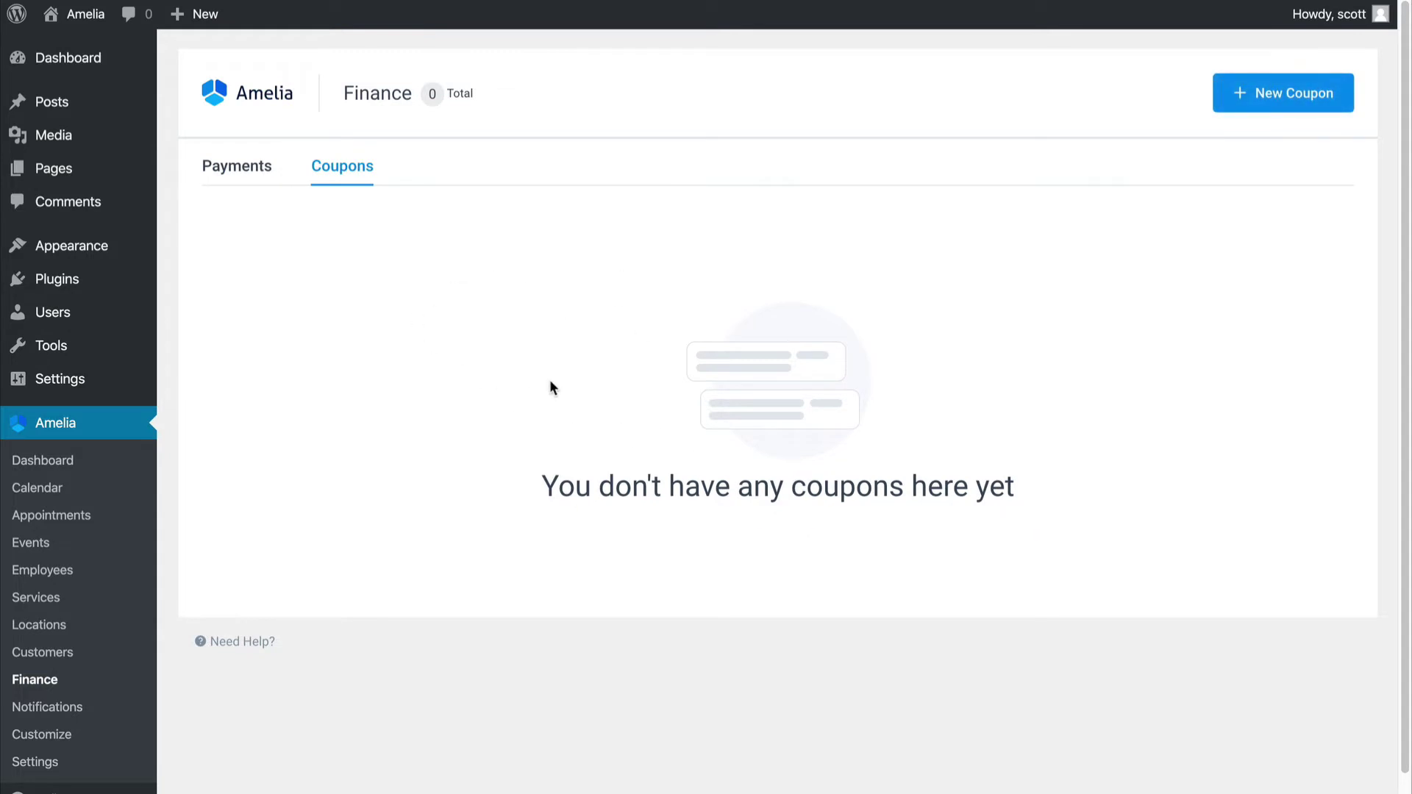
{"action": "left_click", "coordinate": [1243, 94]}
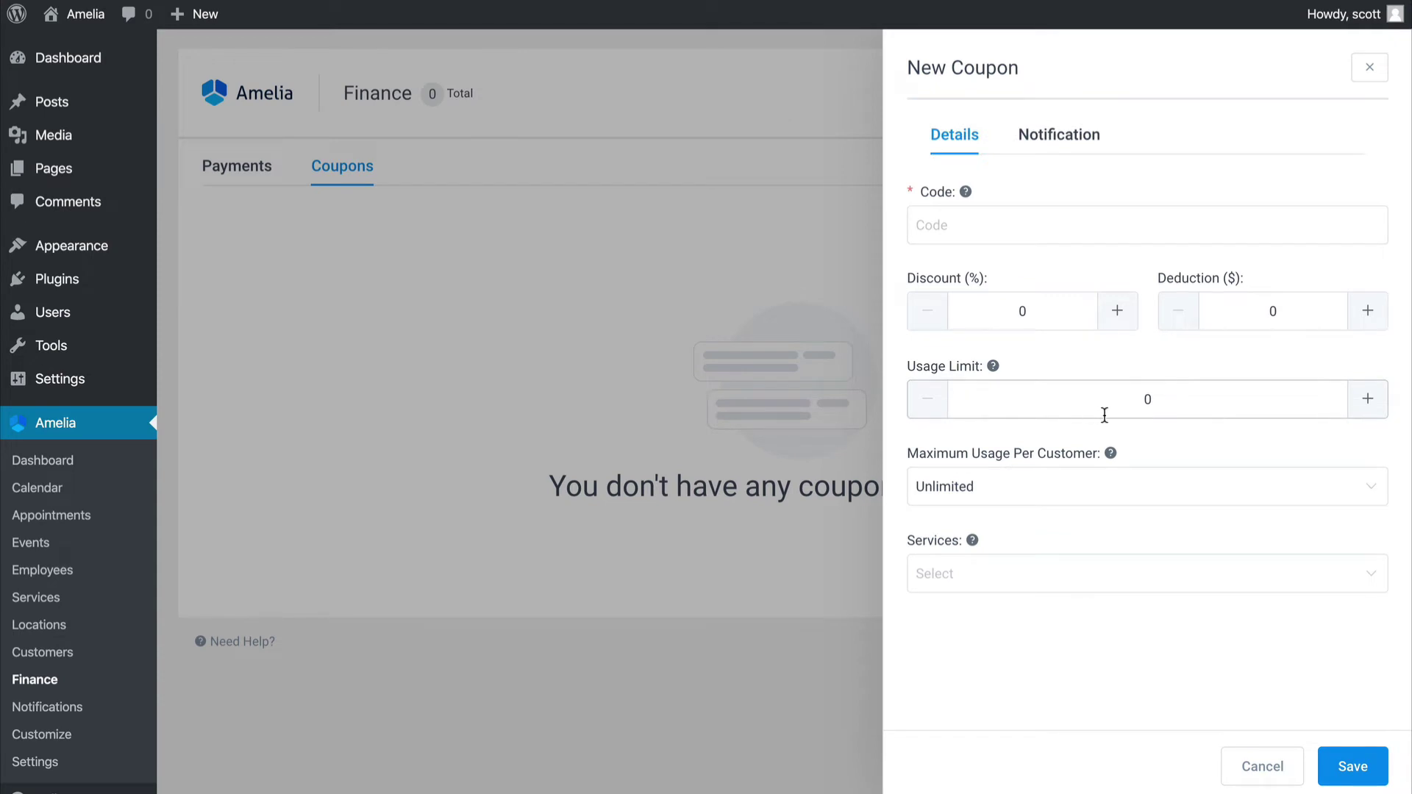
{"action": "left_click", "coordinate": [1369, 68]}
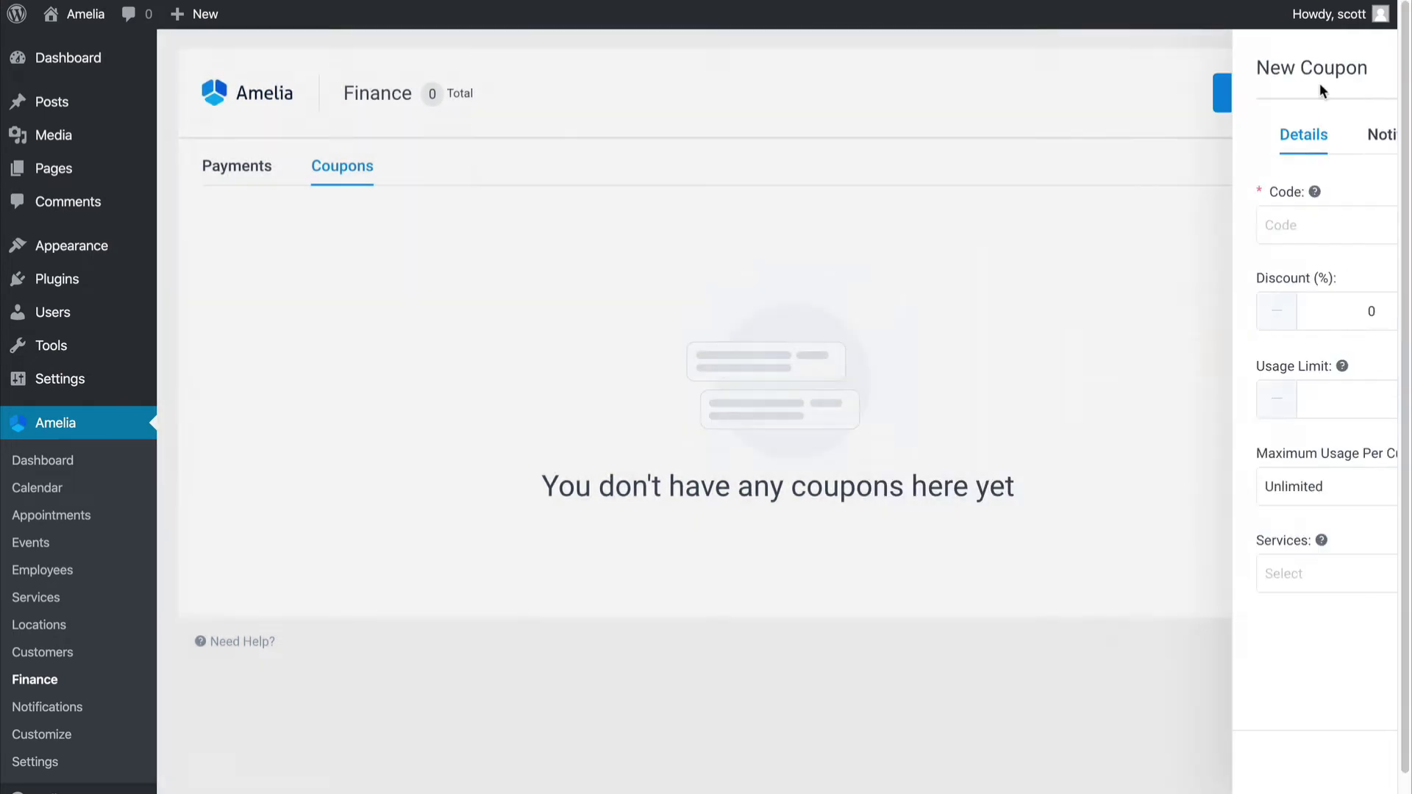
- Go to Amelia's Customers, inspect the New Customer form, and close it without adding anyone
{"action": "left_click", "coordinate": [106, 653]}
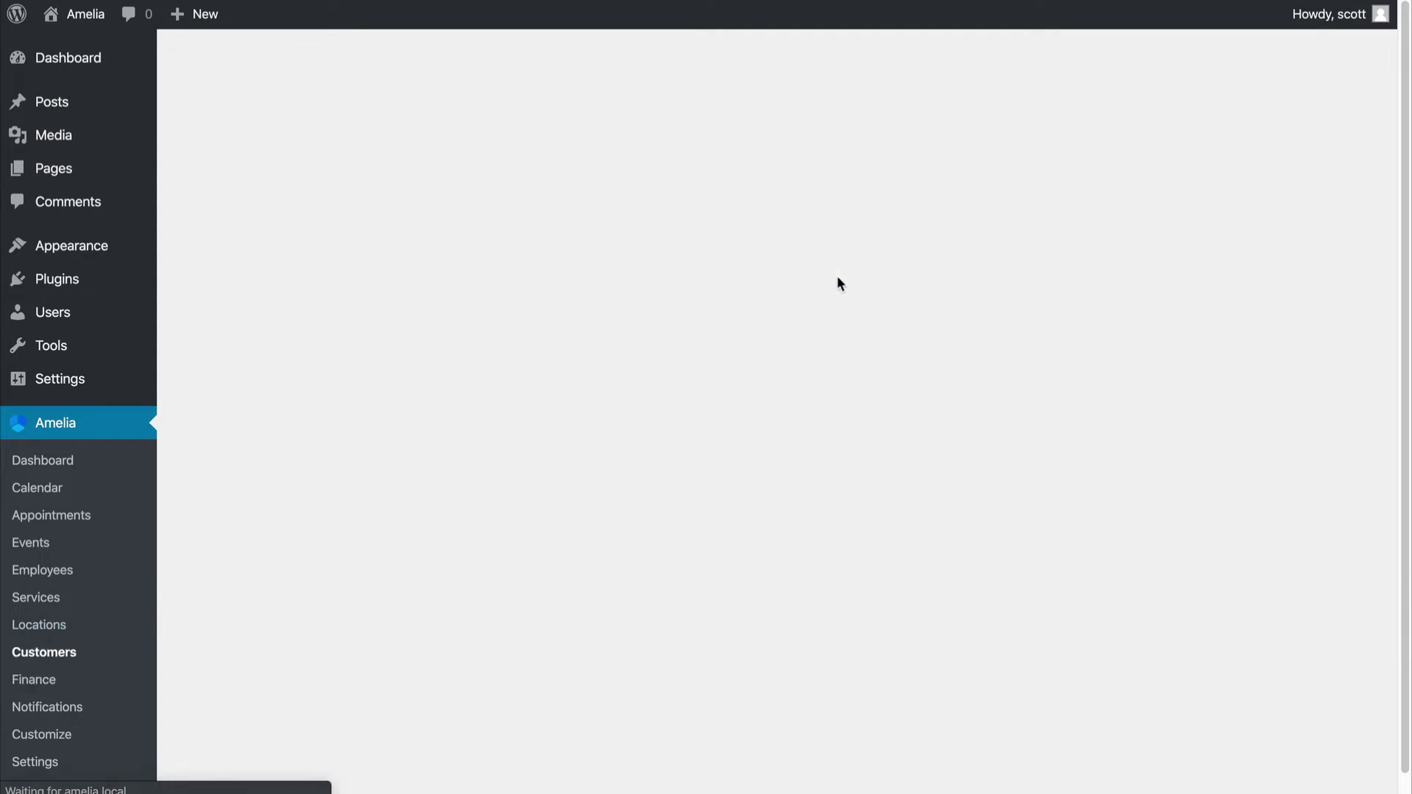
{"action": "left_click", "coordinate": [1270, 99]}
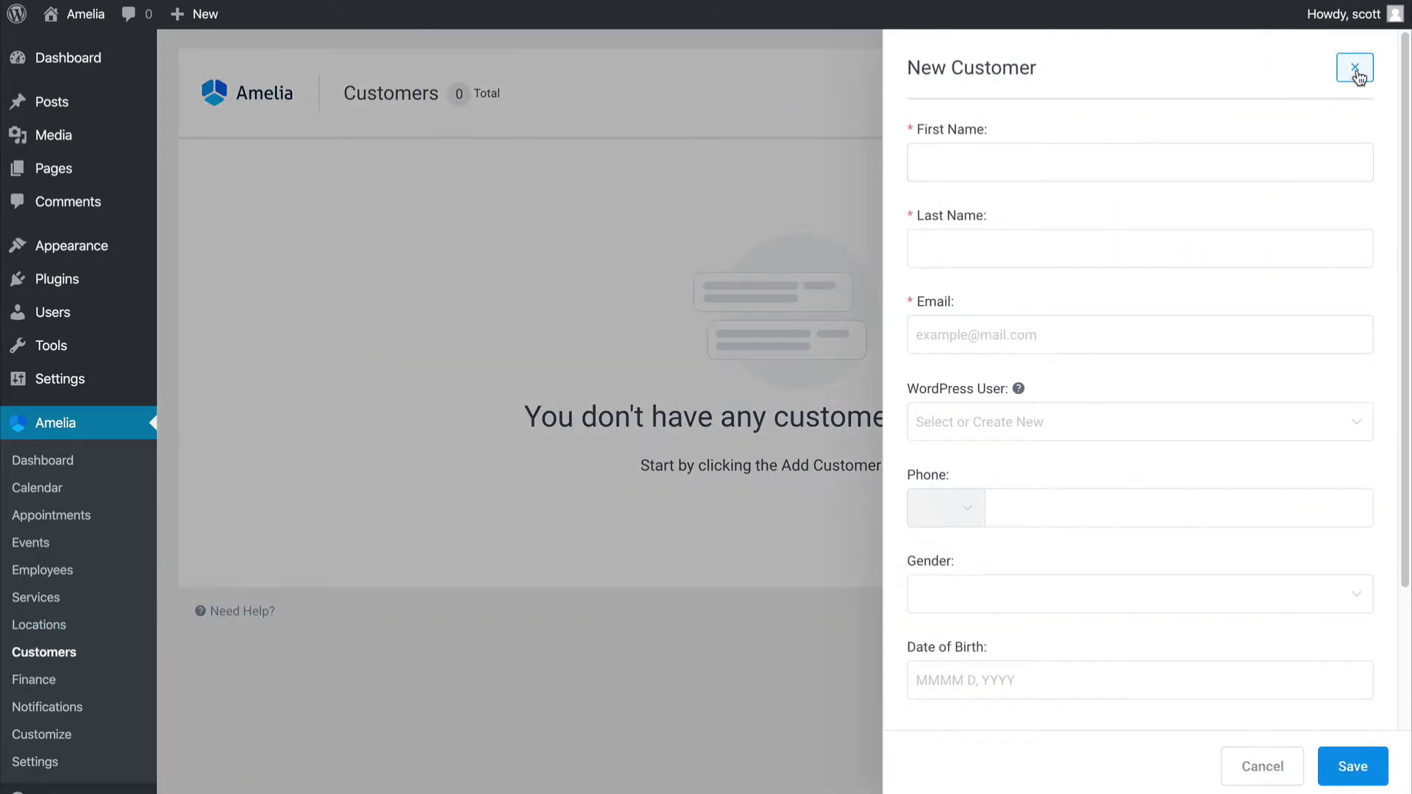
{"action": "left_click", "coordinate": [1355, 69]}
{"action": "left_click", "coordinate": [1346, 81]}
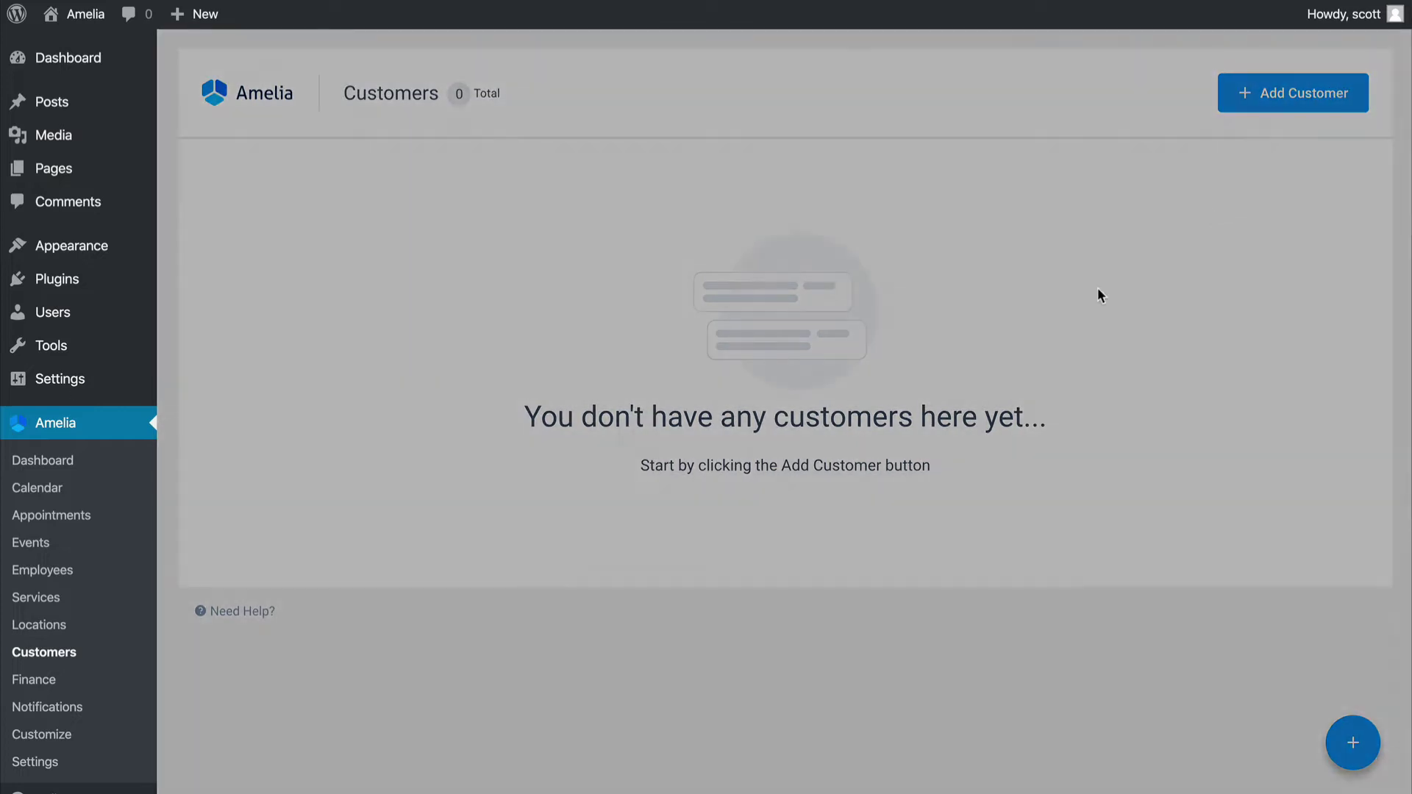
{"action": "left_click", "coordinate": [1357, 70]}
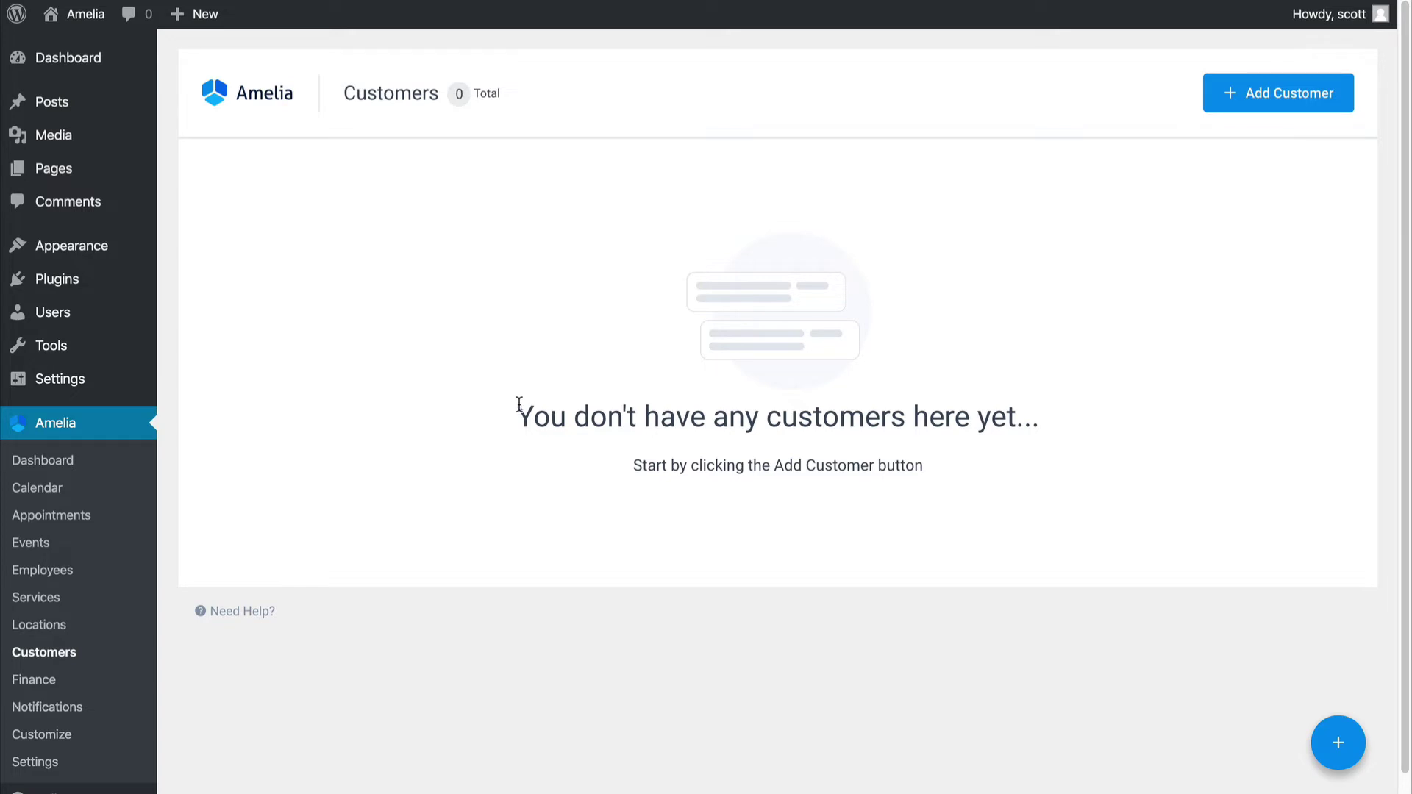
- Add a location named Studio A in Amelia's Locations, fill in its street address from the suggestions, and save it
{"action": "left_click", "coordinate": [68, 626]}
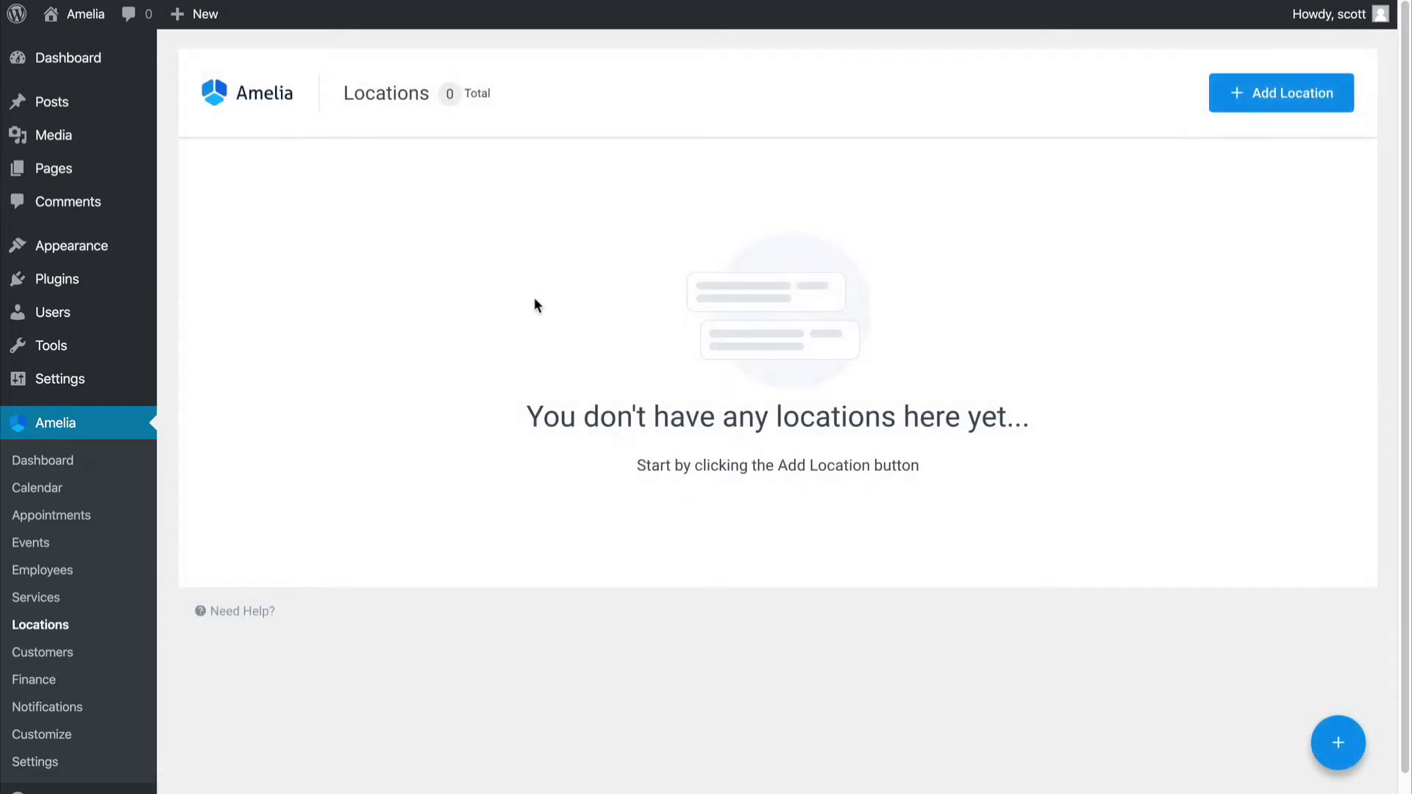
{"action": "left_click", "coordinate": [1225, 111]}
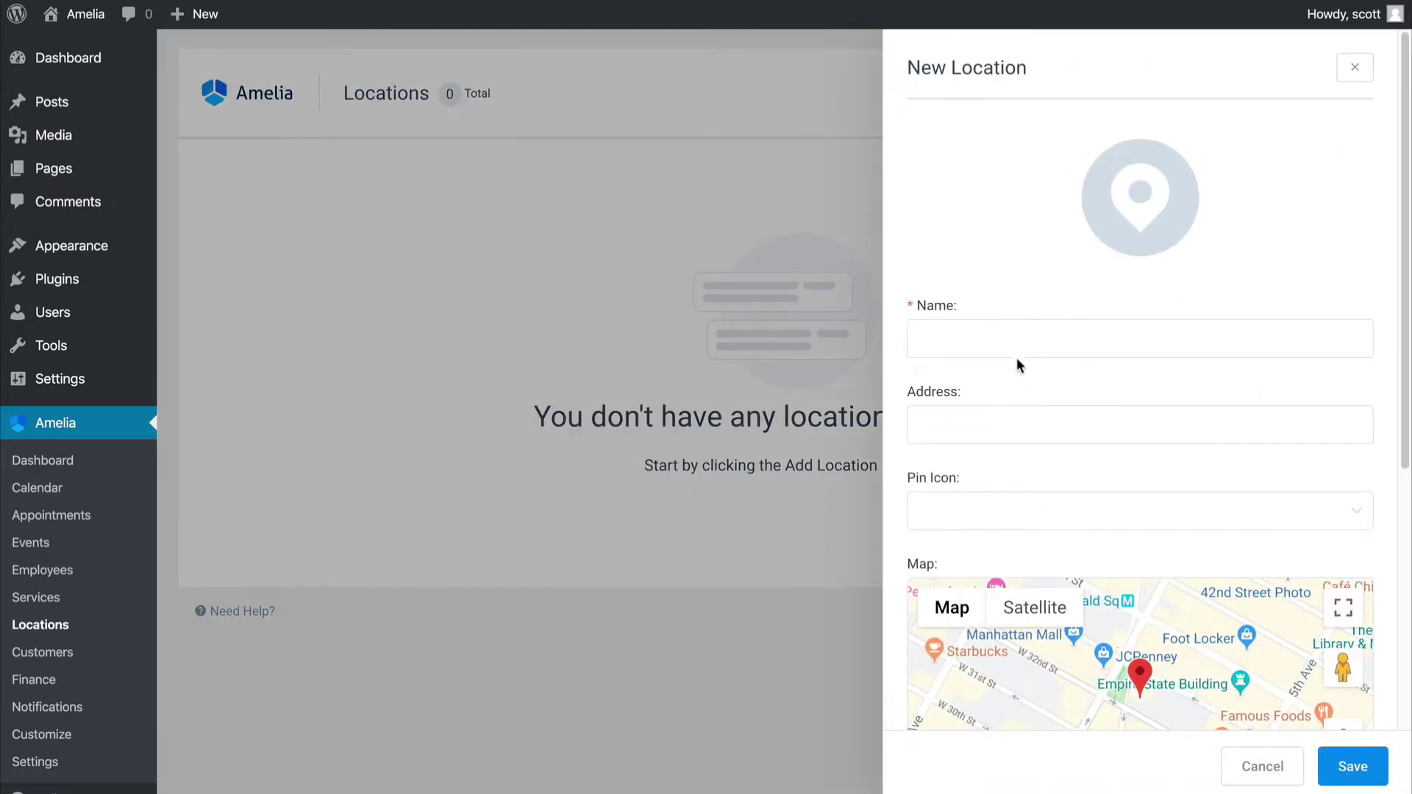
{"action": "left_click", "coordinate": [1016, 326]}
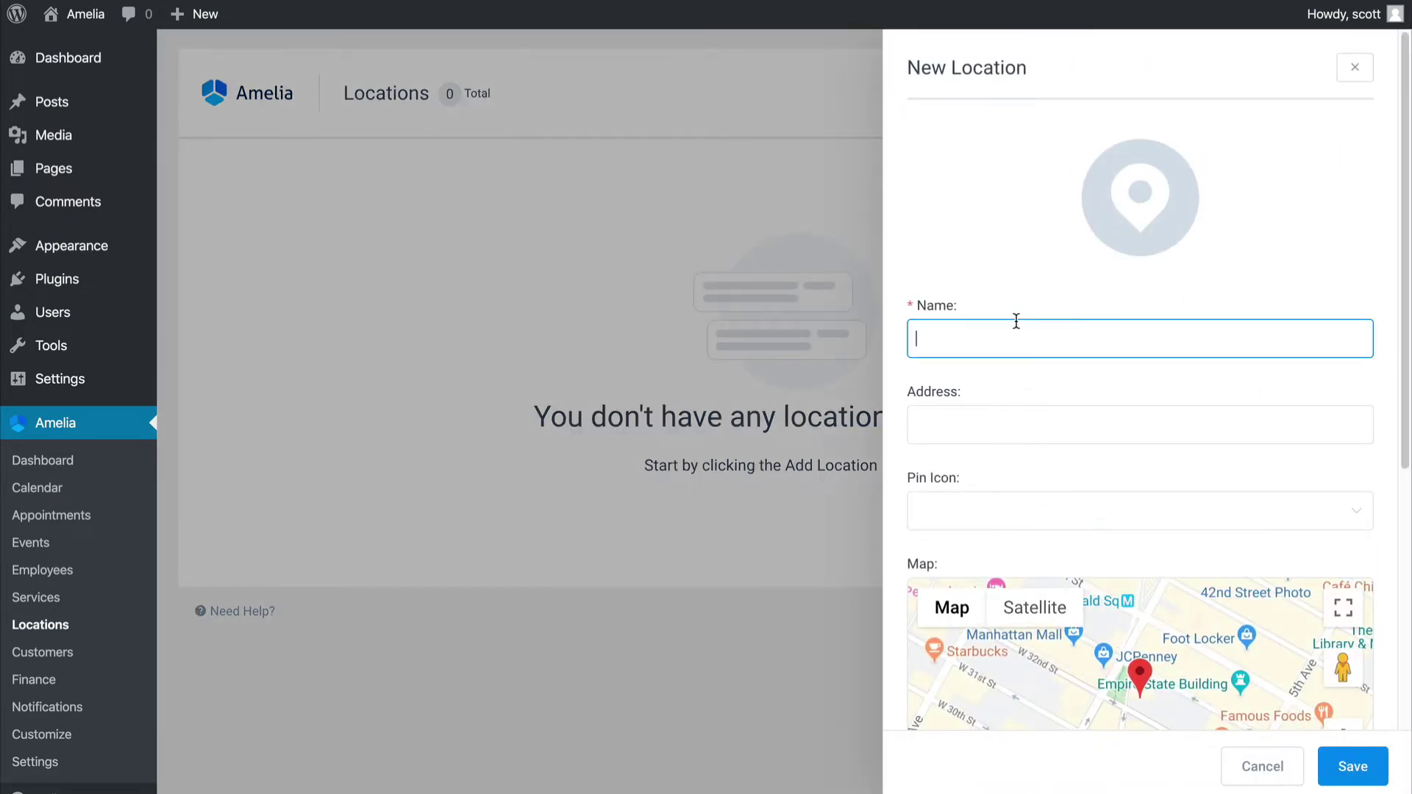
{"action": "type", "text": "Studio A"}
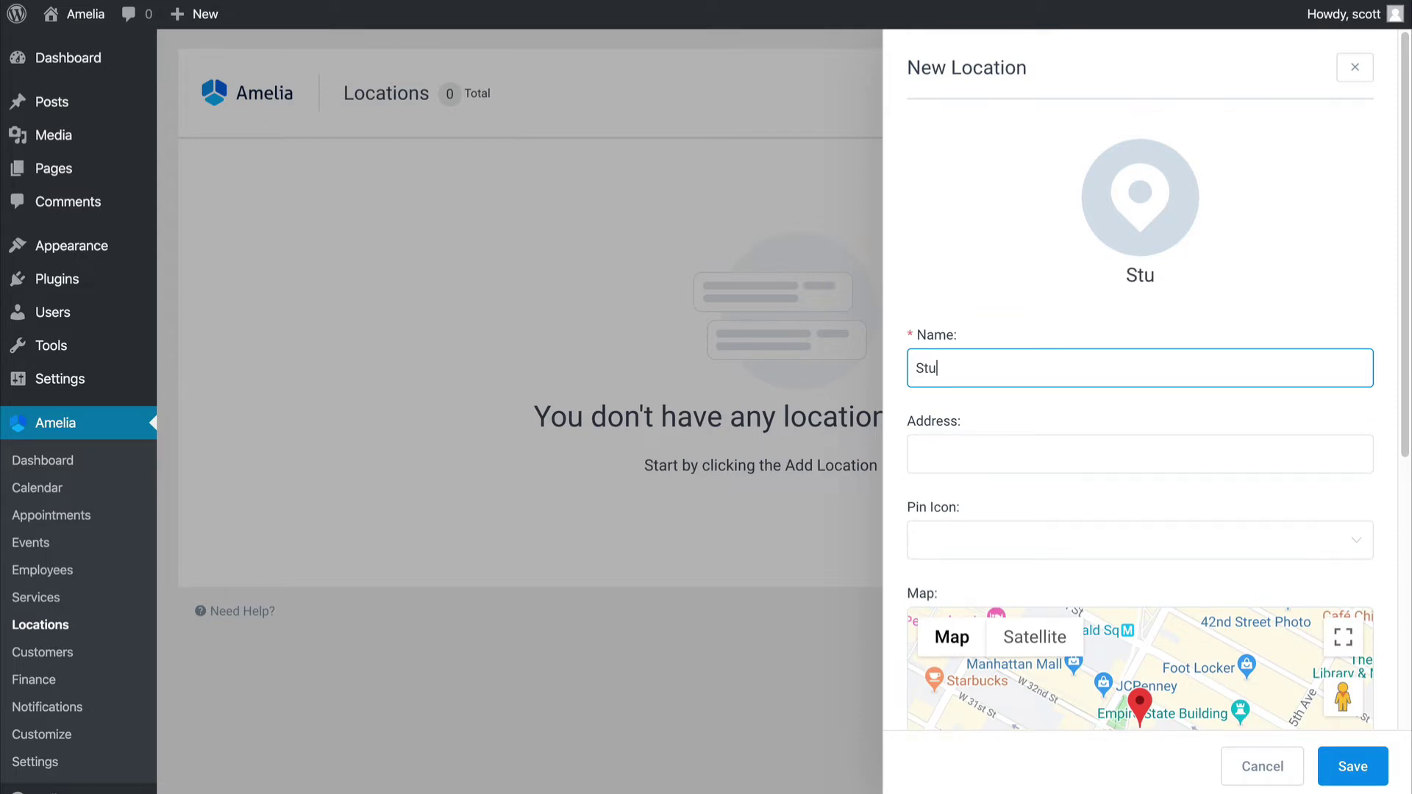
{"action": "key", "text": "Tab"}
{"action": "type", "text": "1234"}
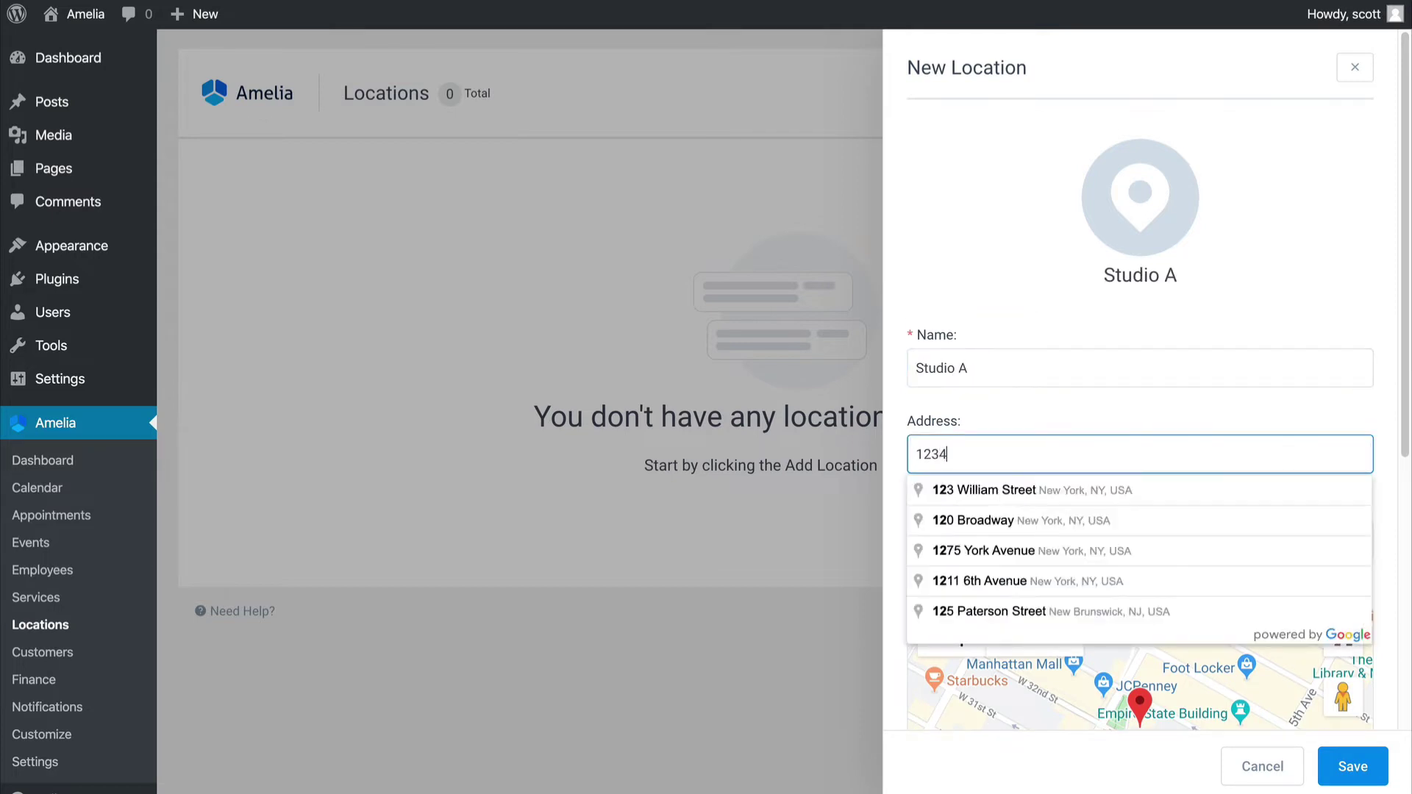
{"action": "key", "text": "Down"}
{"action": "key", "text": "Return"}
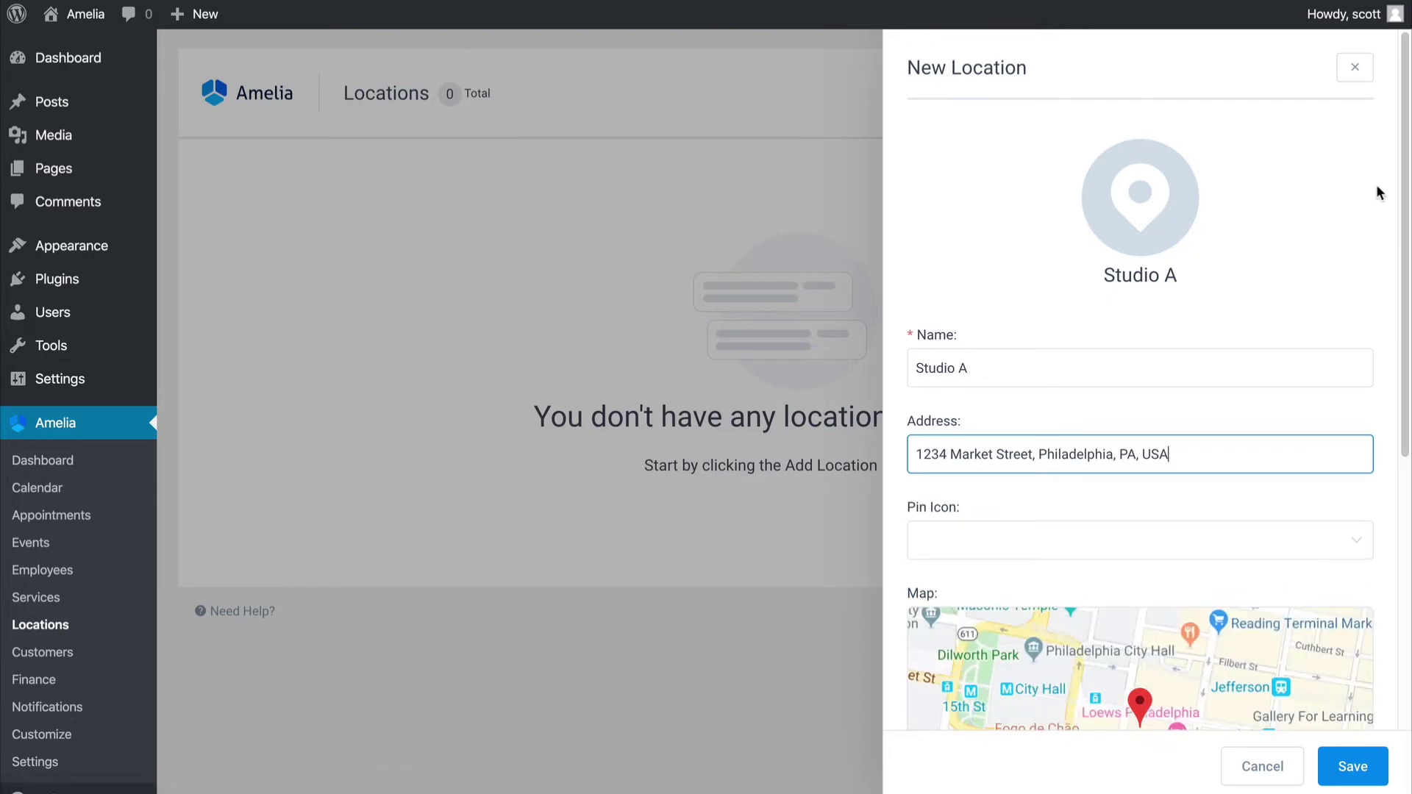
{"action": "scroll", "coordinate": [1177, 368], "scroll_direction": "down", "scroll_amount": 5}
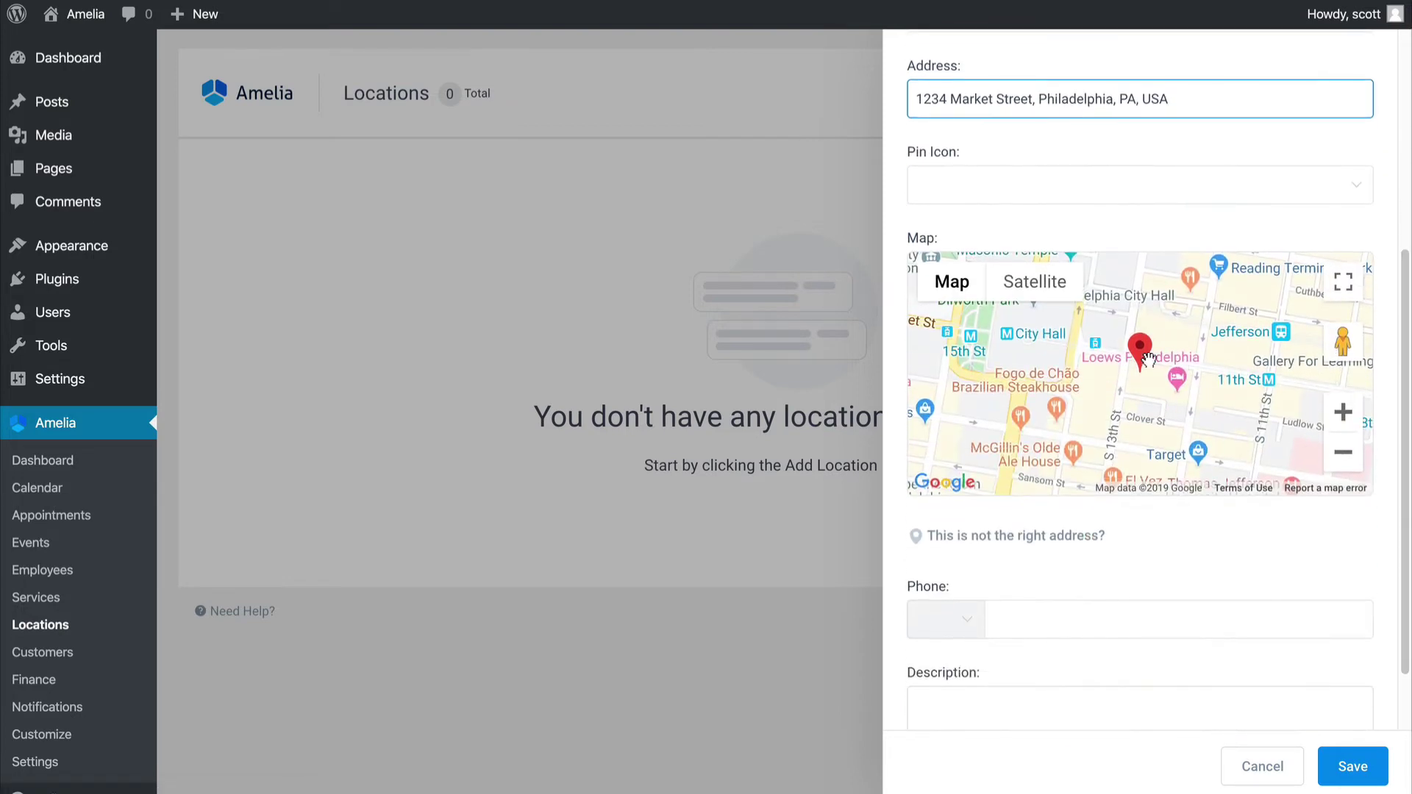
{"action": "scroll", "coordinate": [1397, 529], "scroll_direction": "down", "scroll_amount": 2}
{"action": "left_click", "coordinate": [1353, 764]}
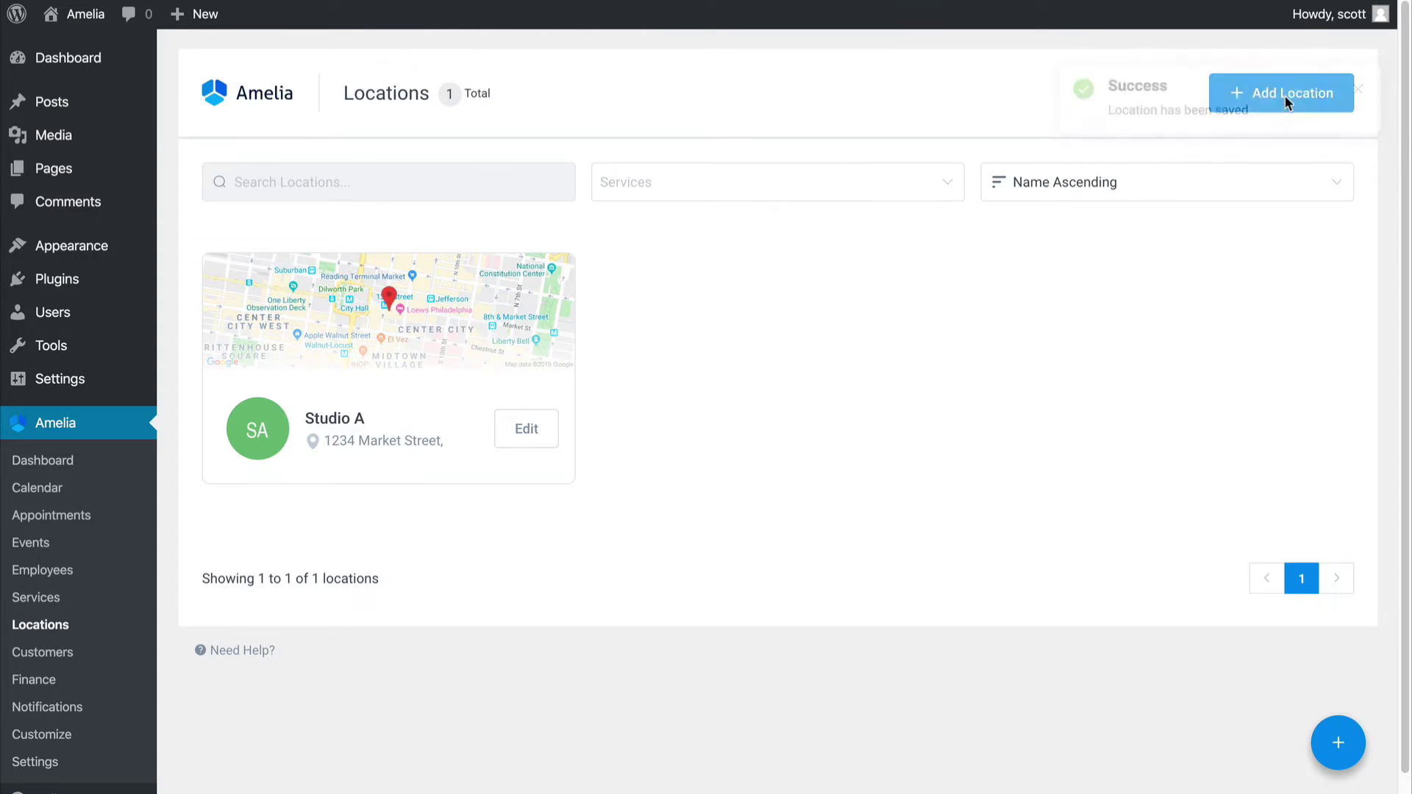
- Add a second location named Studio B, choose the first suggested street address starting with 123, and save it
{"action": "left_click", "coordinate": [1286, 96]}
{"action": "left_click", "coordinate": [1062, 344]}
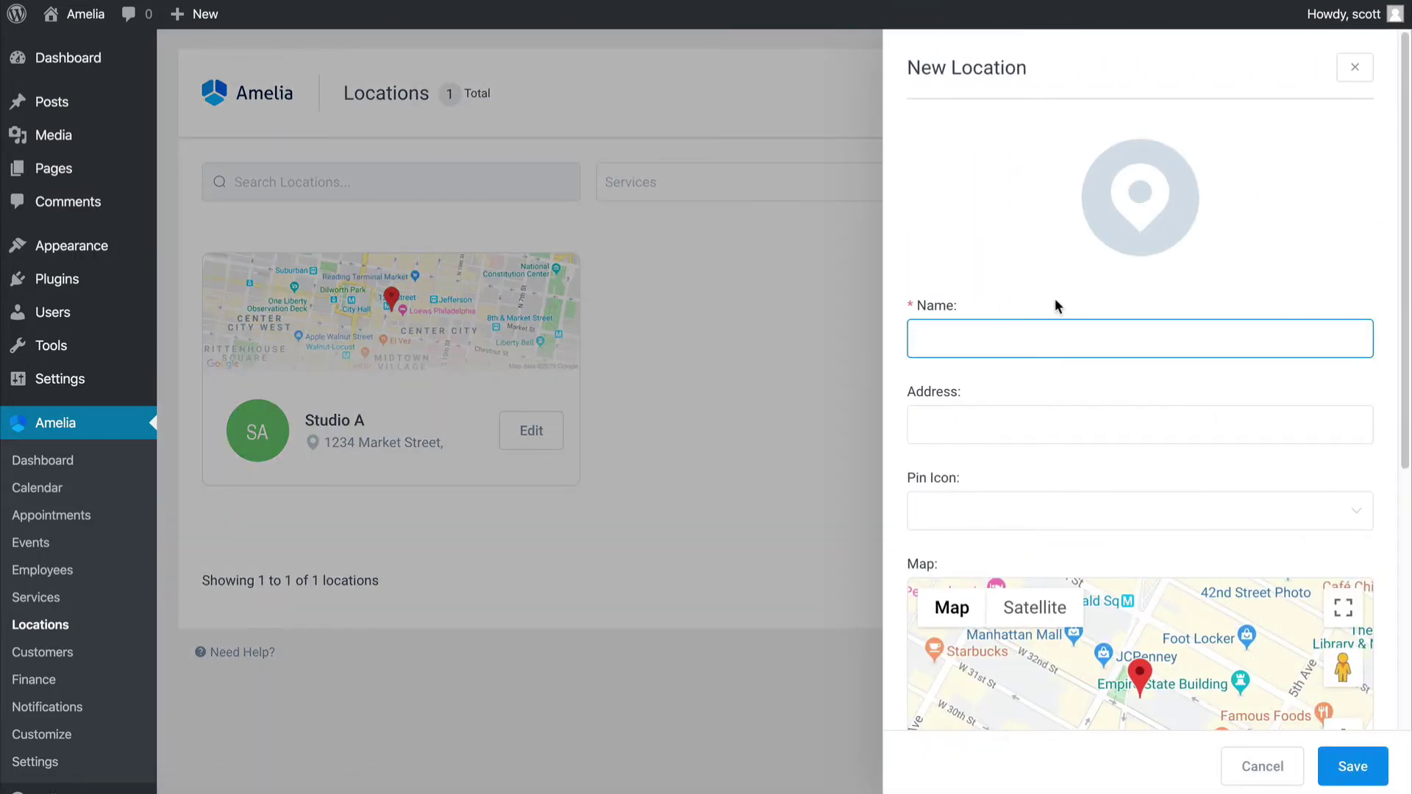
{"action": "type", "text": "Studio B"}
{"action": "key", "text": "Tab"}
{"action": "type", "text": "123"}
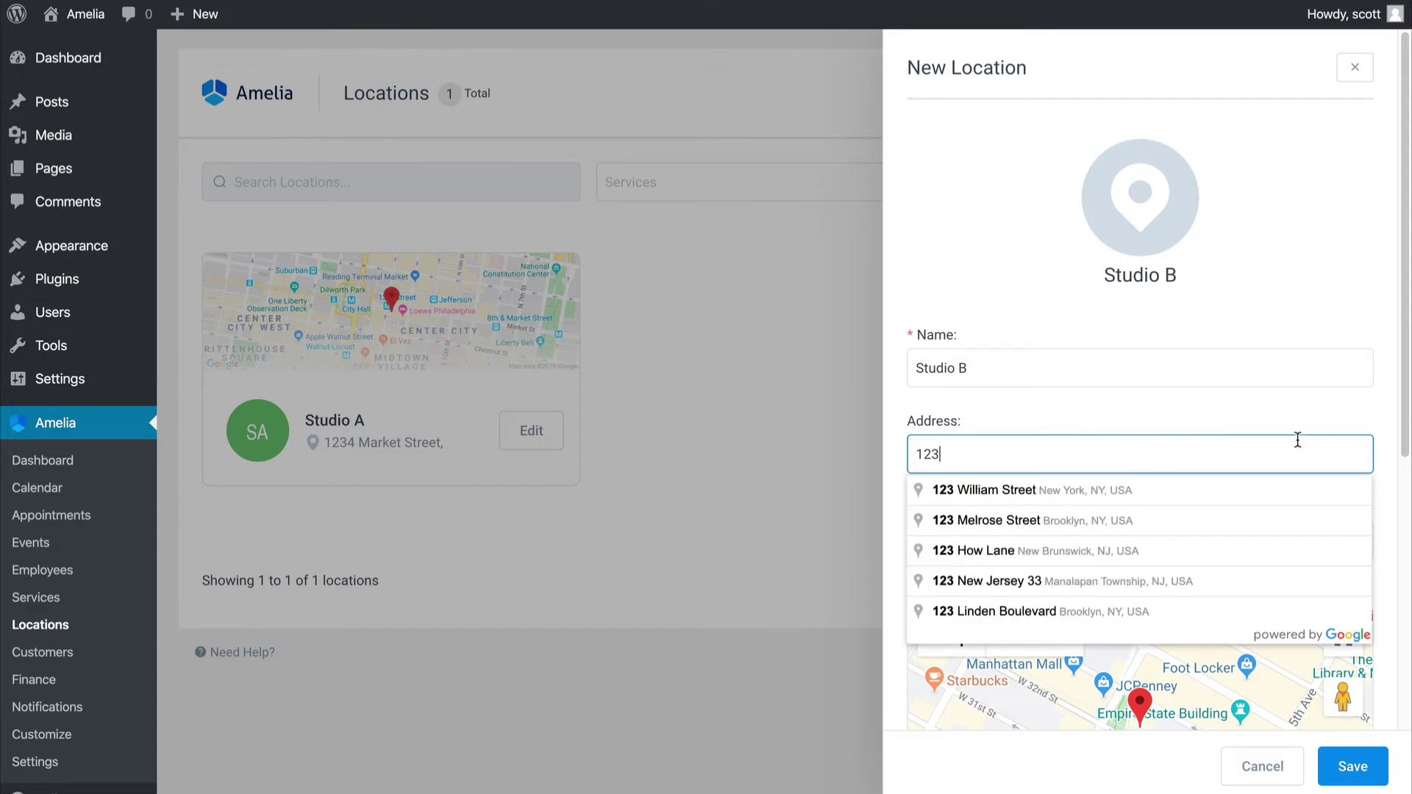
{"action": "left_click", "coordinate": [1226, 491]}
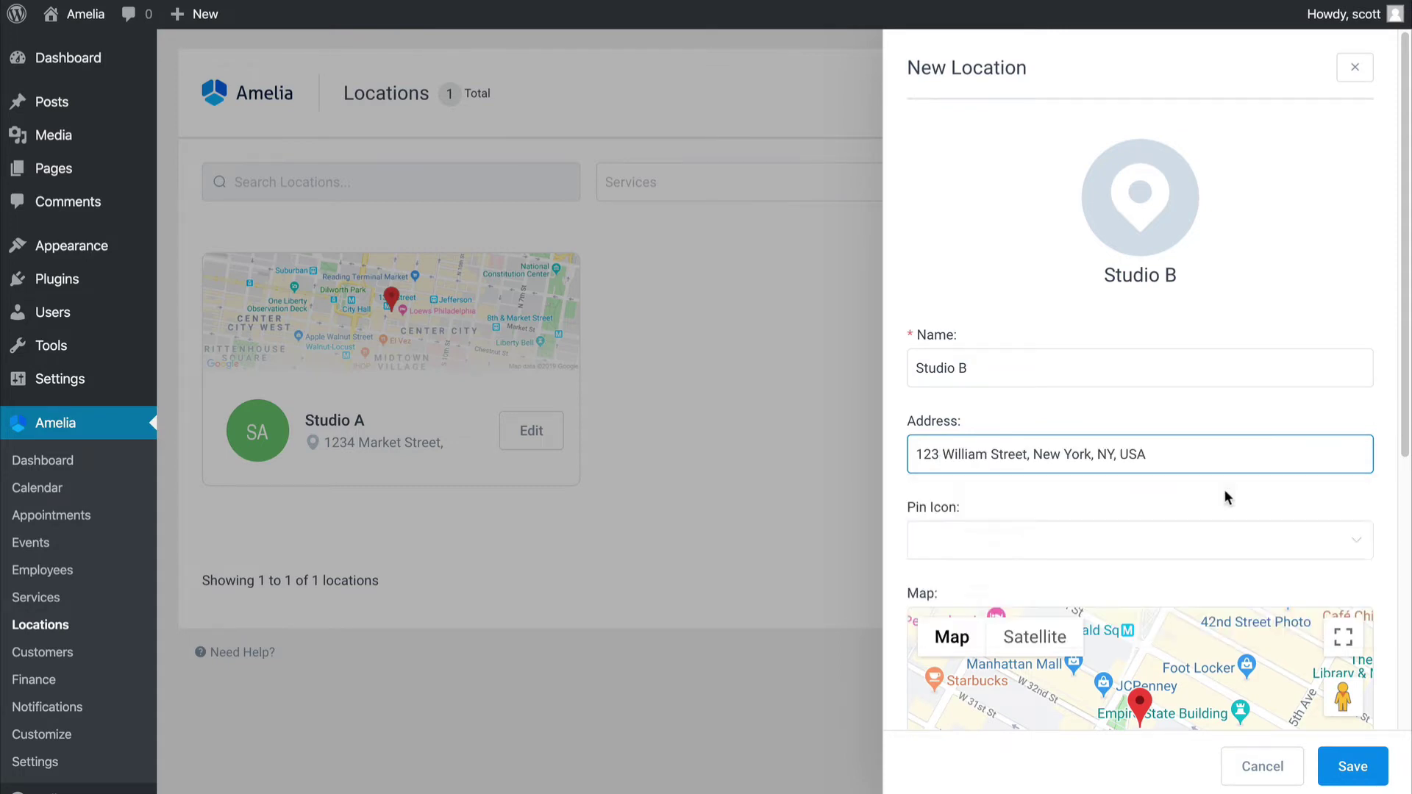
{"action": "left_click", "coordinate": [1362, 769]}
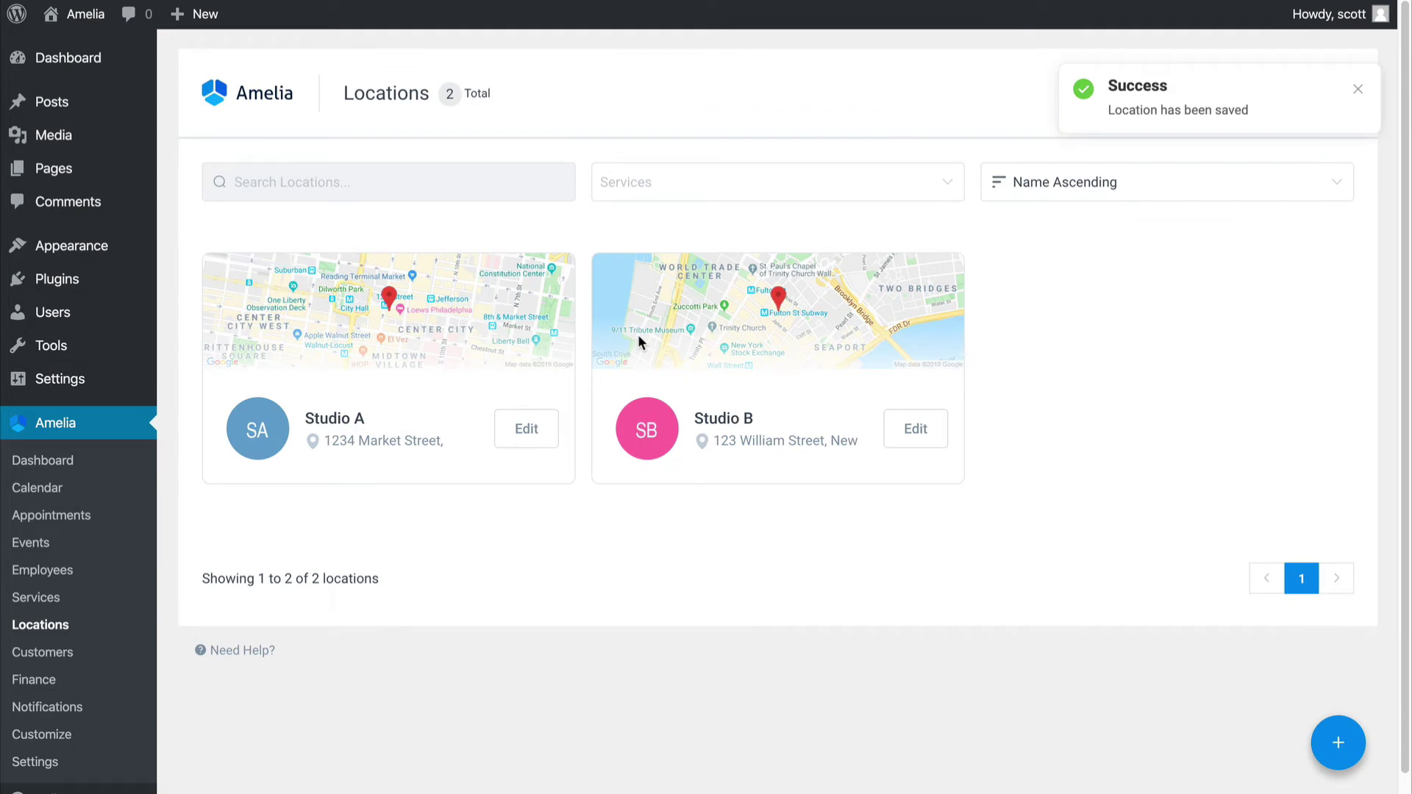
- Check the services filter for locations, review Studio B's edit form, and close it without saving
{"action": "left_click", "coordinate": [656, 181]}
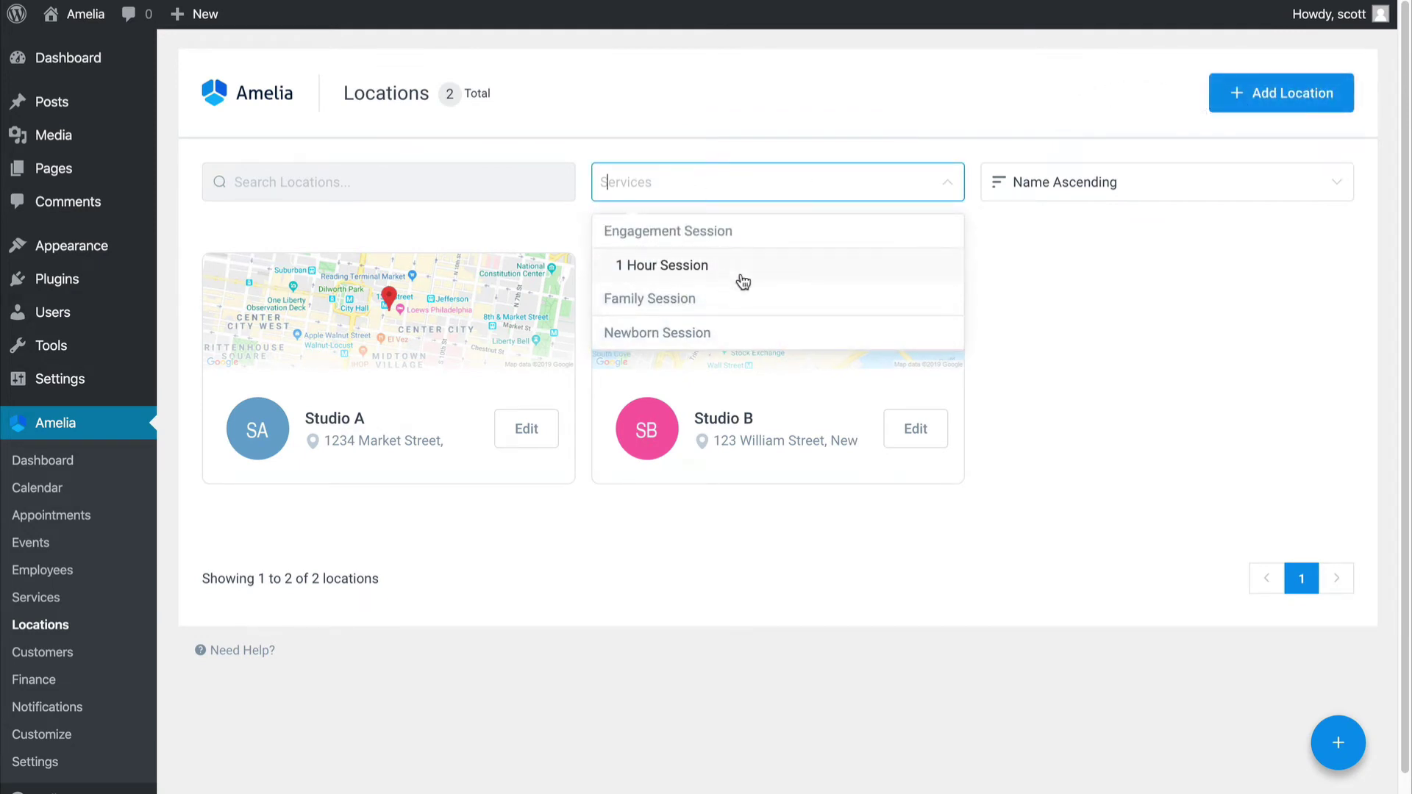
{"action": "left_click", "coordinate": [946, 423]}
{"action": "left_click", "coordinate": [916, 434]}
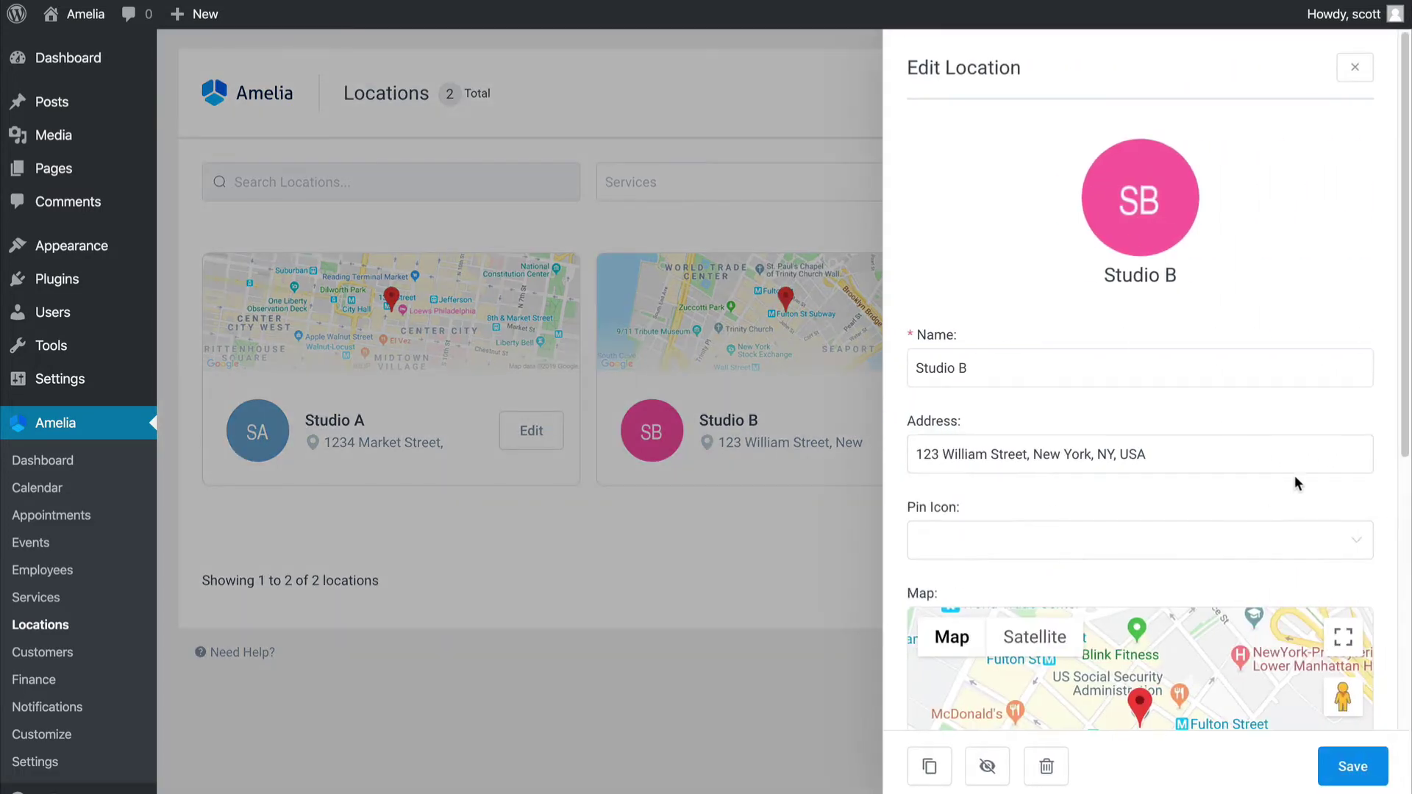
{"action": "left_click_drag", "start_coordinate": [1399, 445], "coordinate": [1353, 739]}
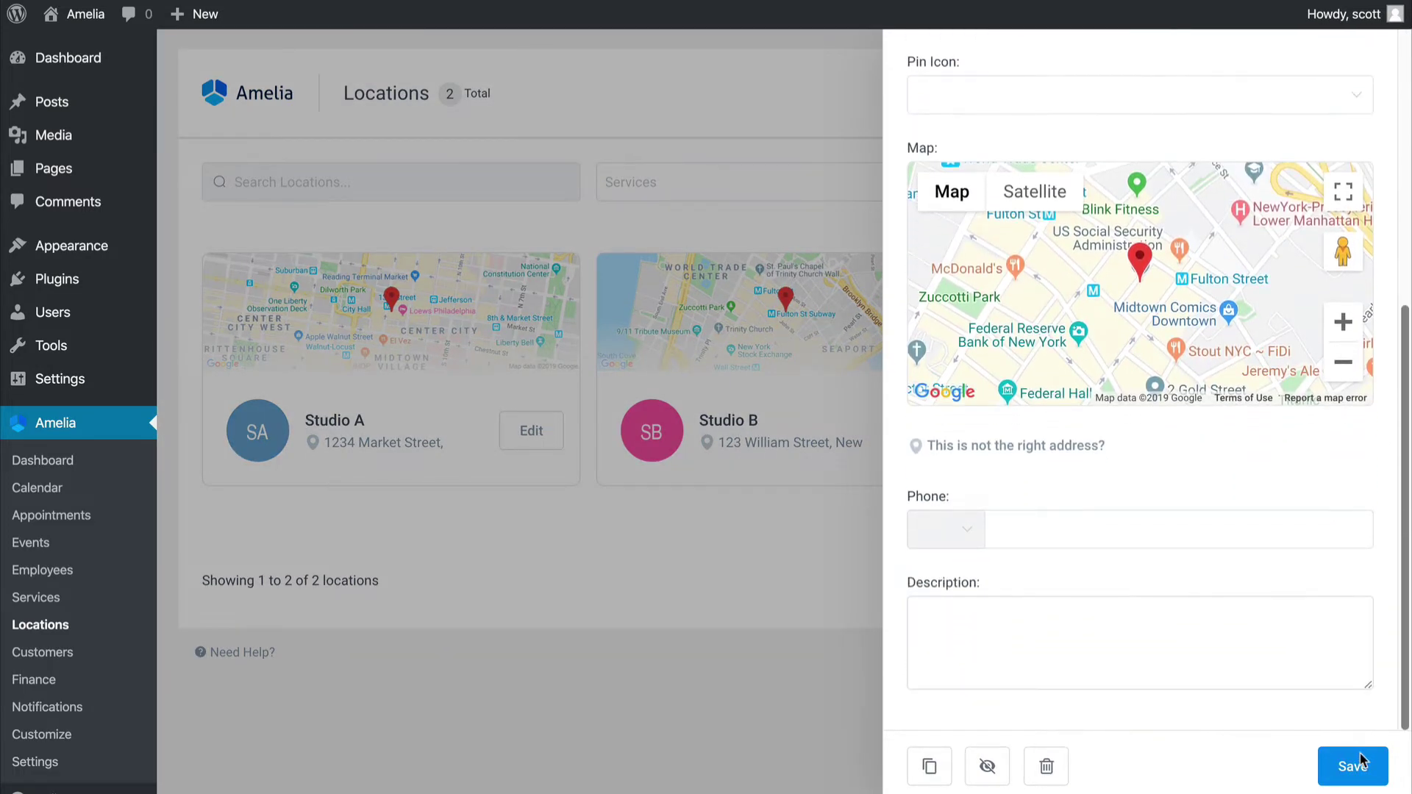
{"action": "scroll", "coordinate": [1169, 419], "scroll_direction": "up", "scroll_amount": 6}
{"action": "left_click", "coordinate": [1354, 66]}
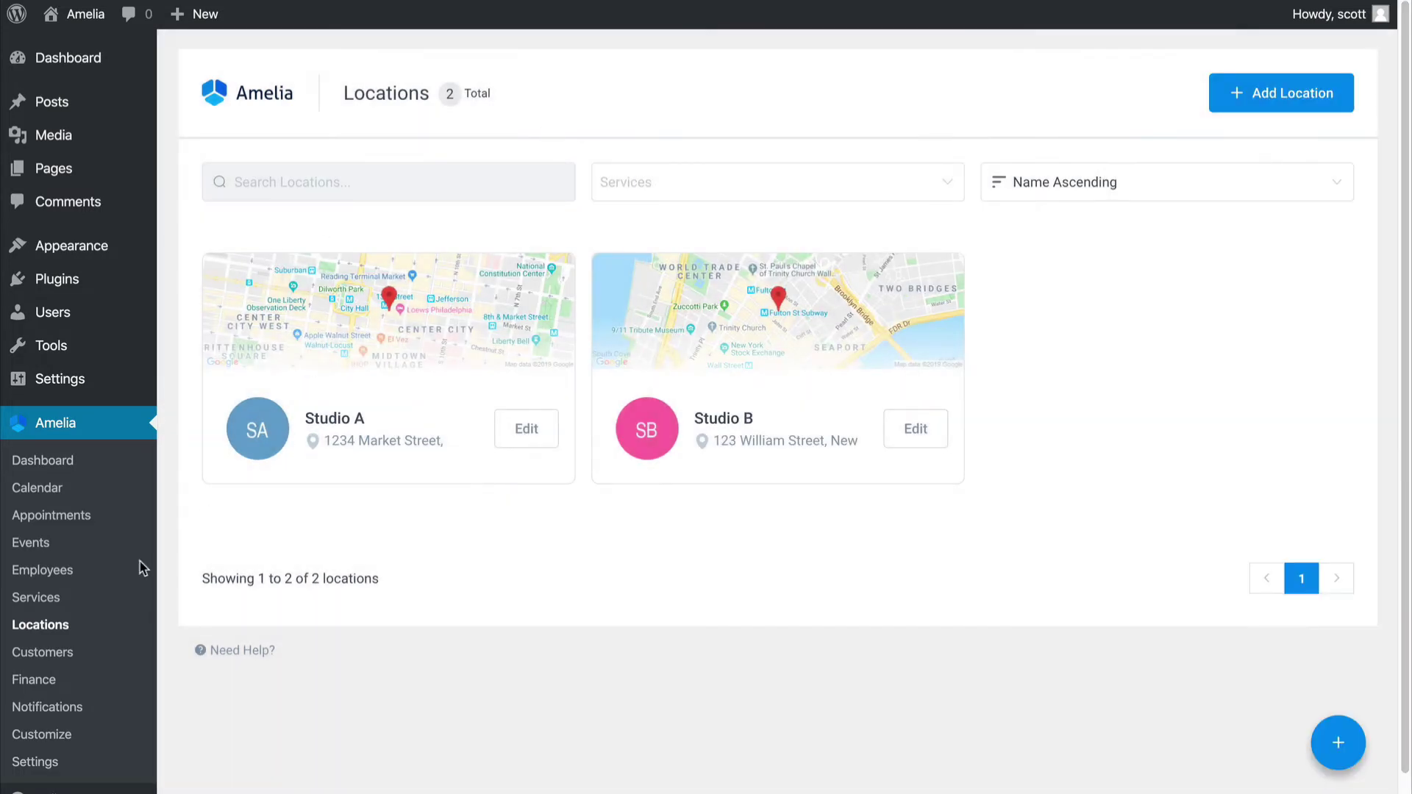
- Go to Amelia's Services, open the 1 Hour Session service in the Engagement Session category, and review its service details and employee choices
{"action": "left_click", "coordinate": [67, 597]}
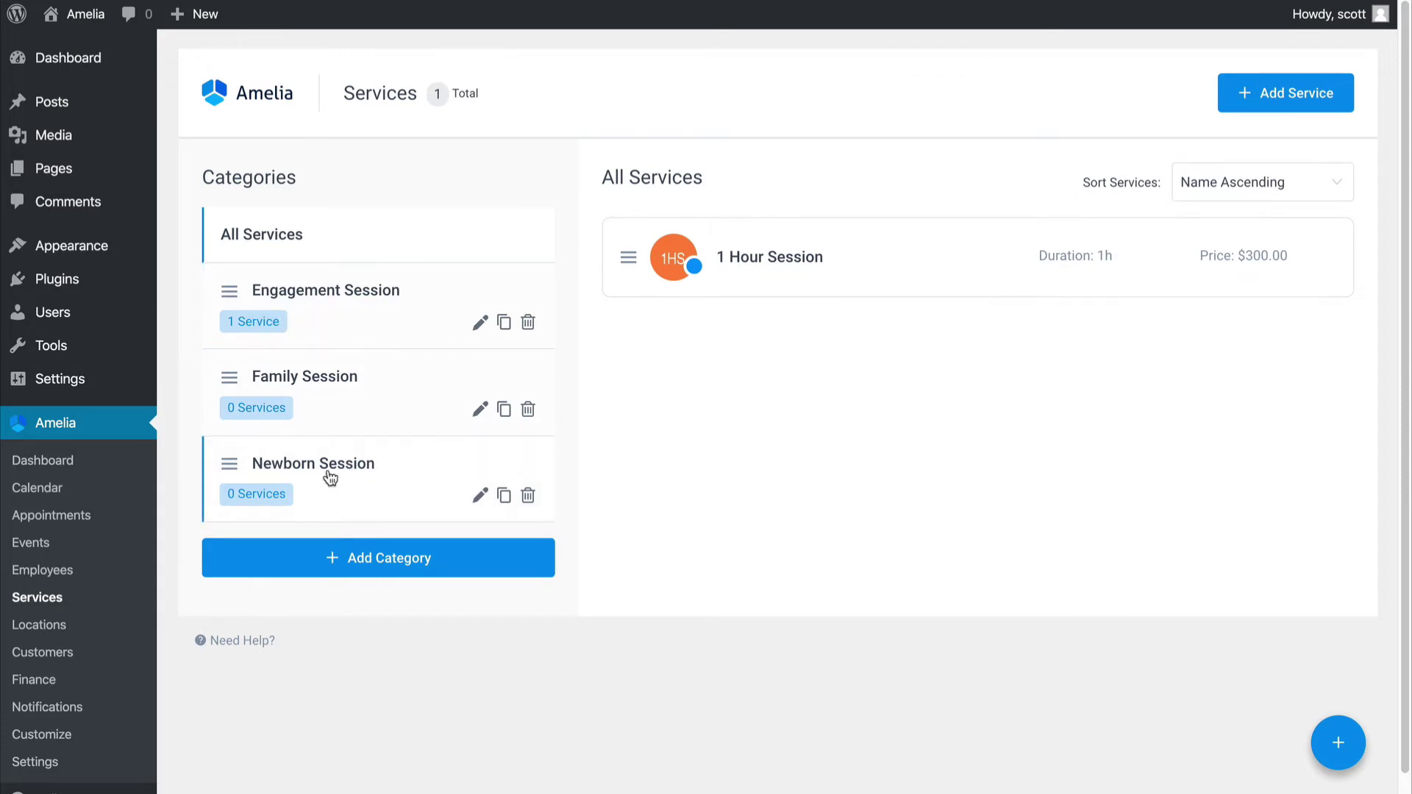
{"action": "left_click", "coordinate": [358, 317]}
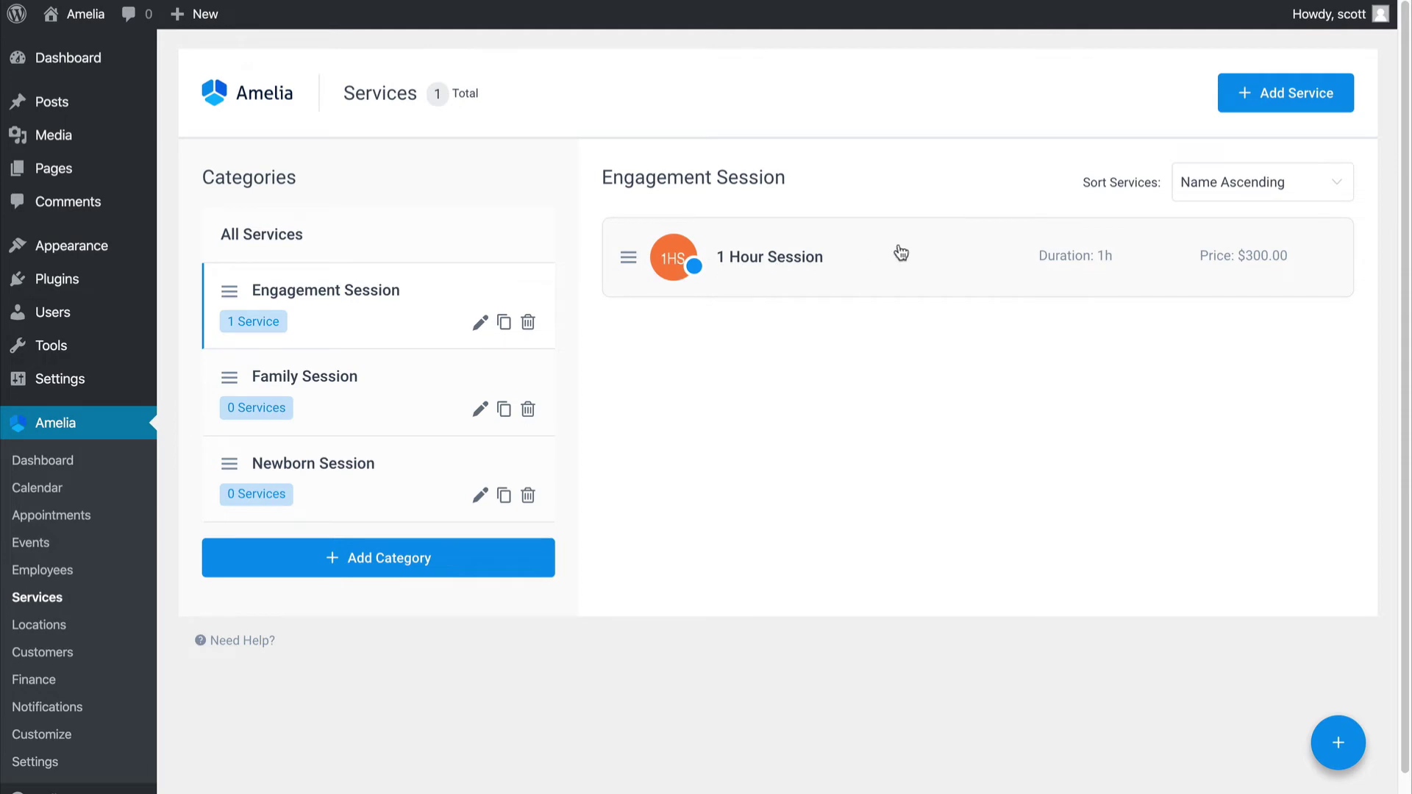
{"action": "left_click", "coordinate": [844, 259]}
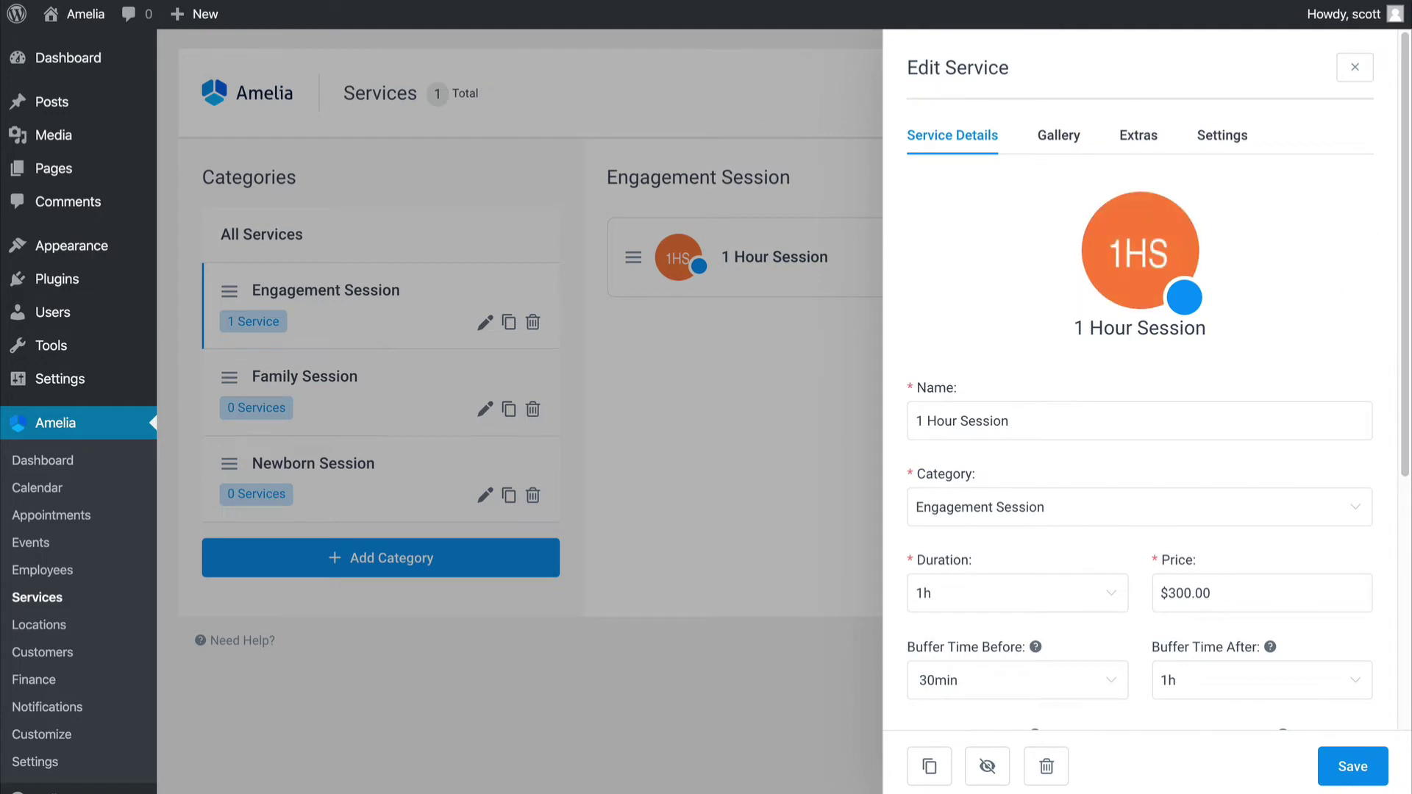
{"action": "scroll", "coordinate": [1140, 382], "scroll_direction": "down", "scroll_amount": 4}
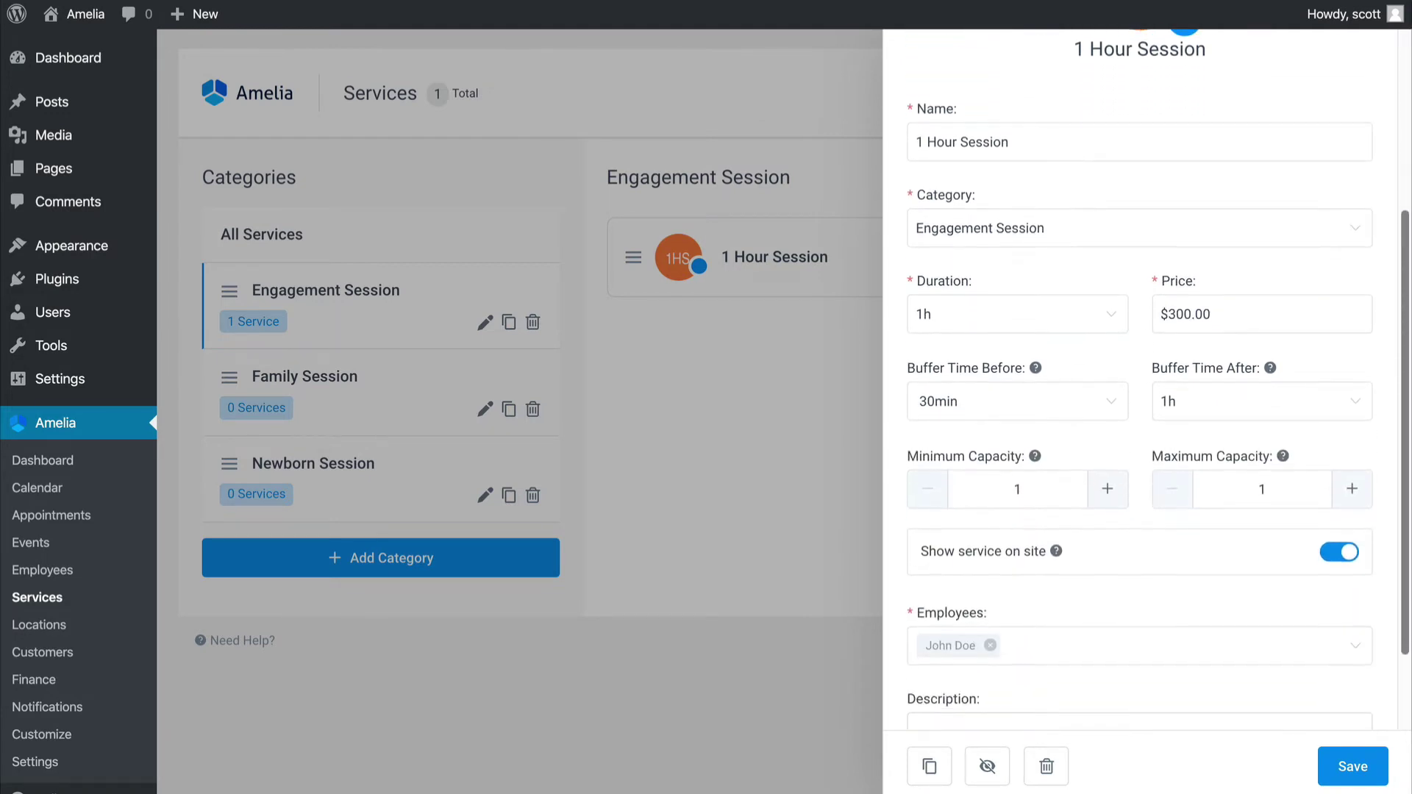
{"action": "scroll", "coordinate": [1103, 530], "scroll_direction": "down", "scroll_amount": 2}
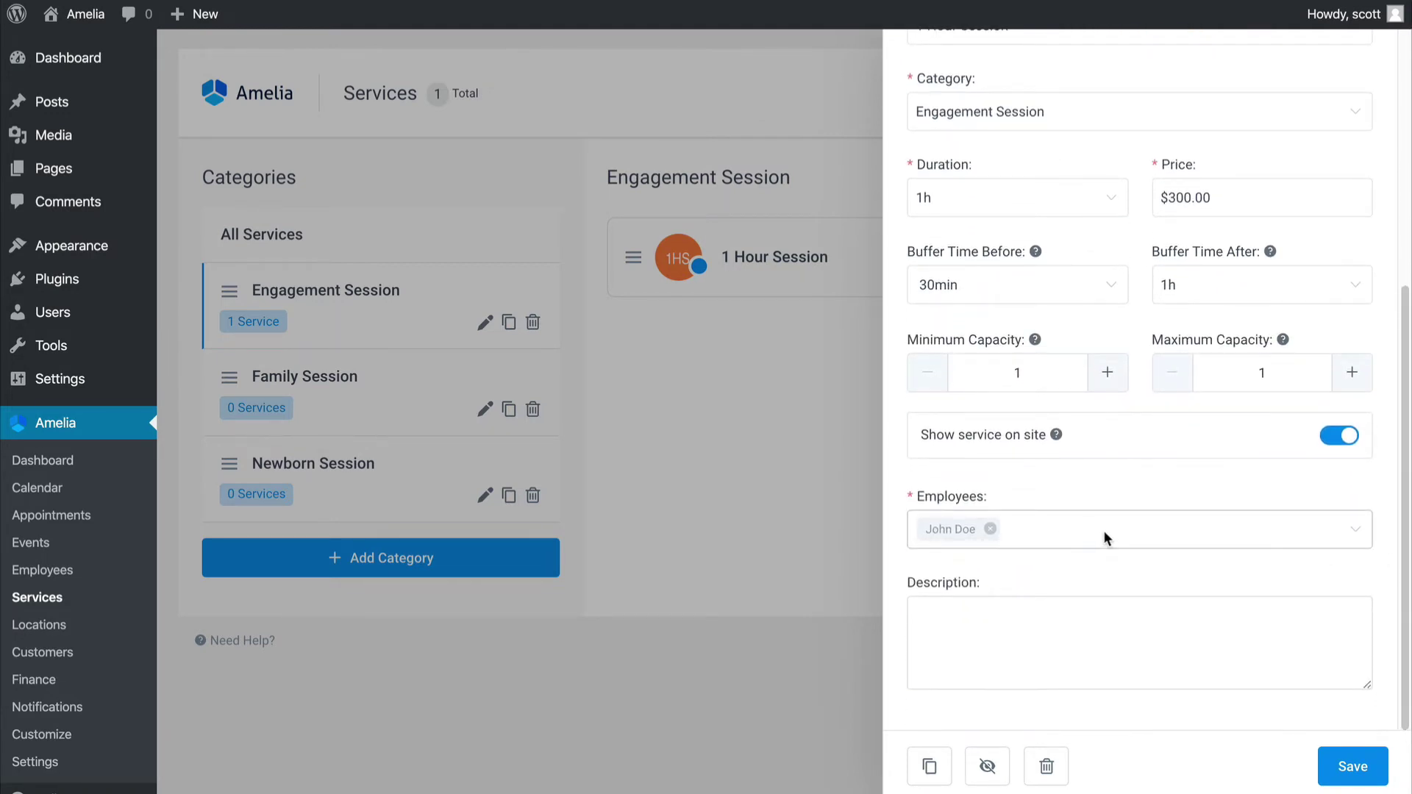
{"action": "left_click", "coordinate": [1103, 531]}
{"action": "left_click", "coordinate": [1190, 535]}
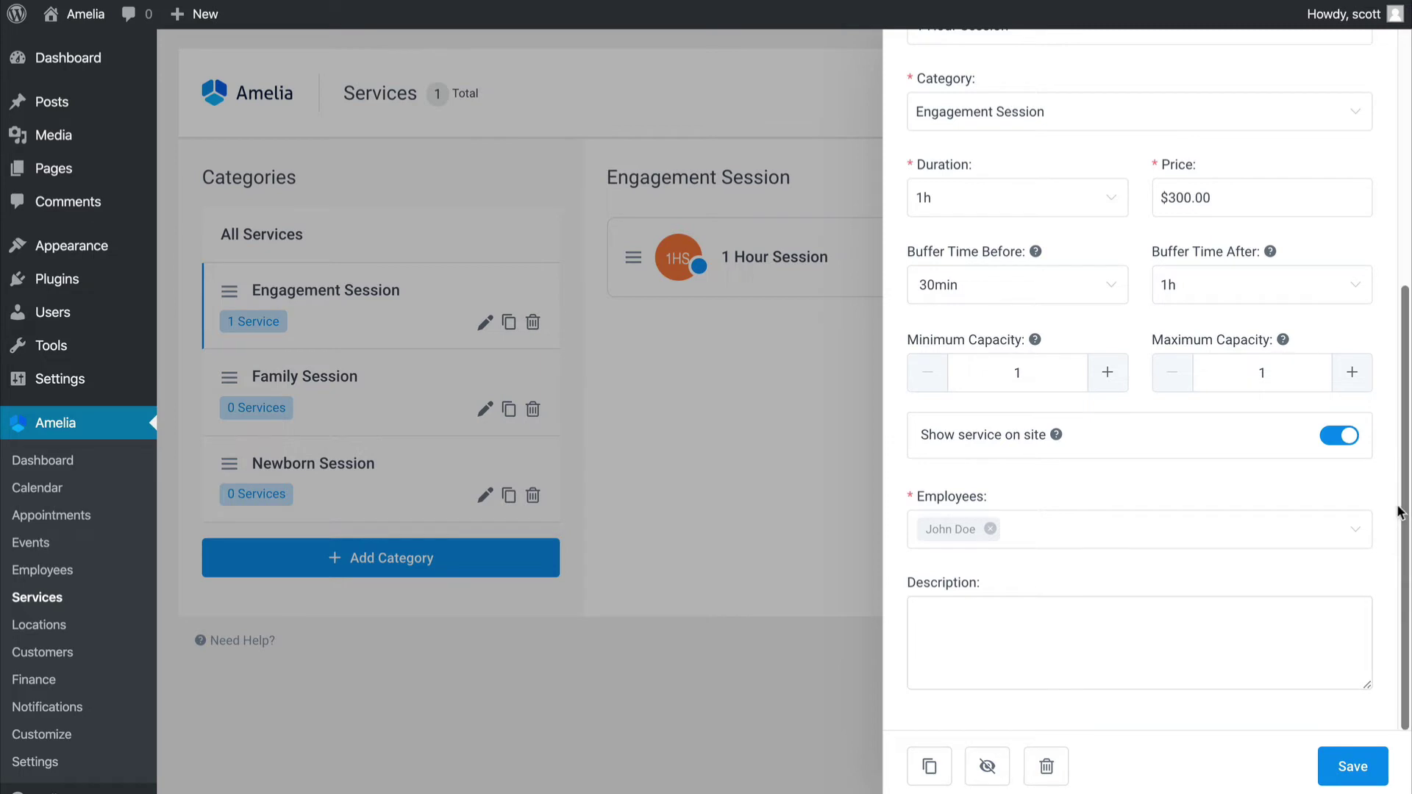
{"action": "scroll", "coordinate": [1401, 513], "scroll_direction": "up", "scroll_amount": 5}
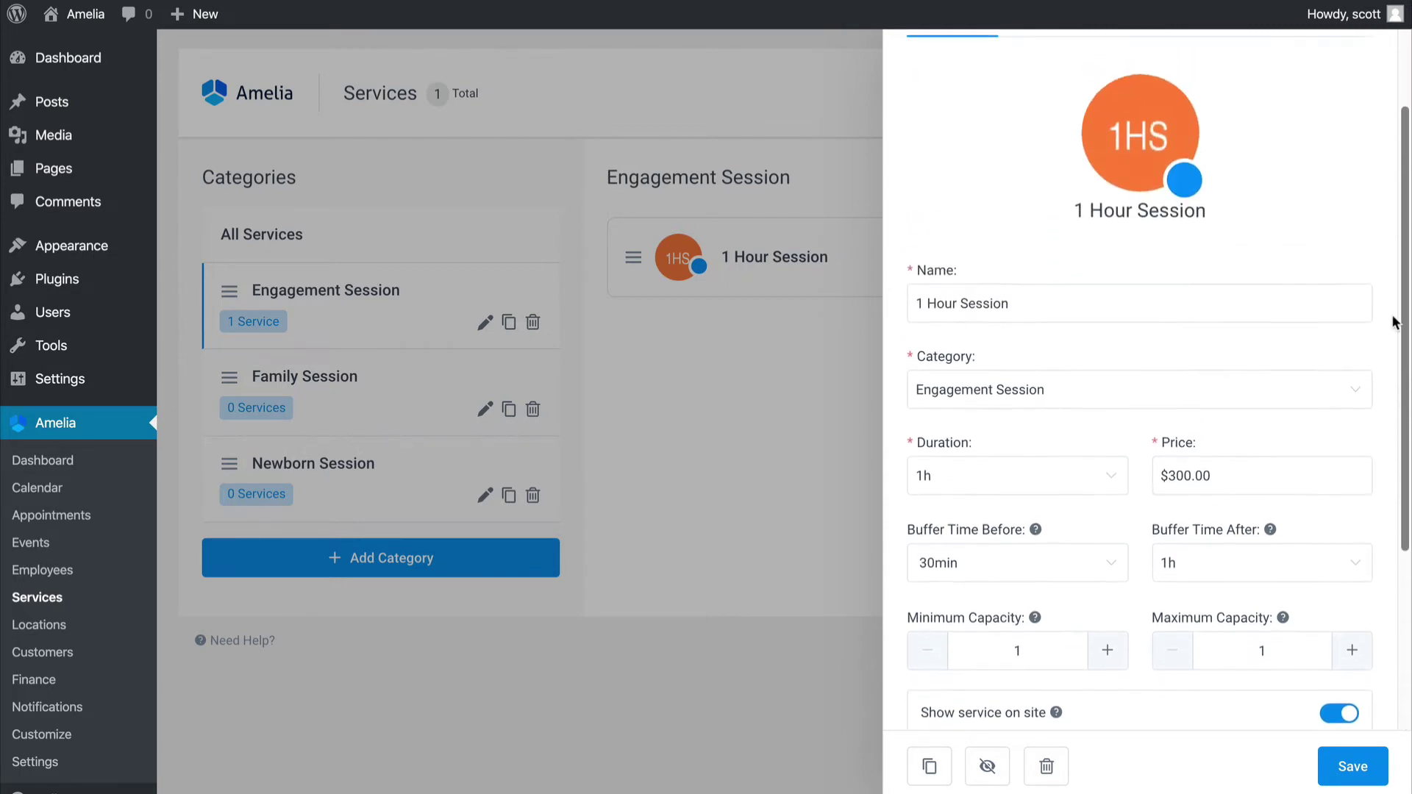
{"action": "scroll", "coordinate": [1401, 271], "scroll_direction": "up", "scroll_amount": 2}
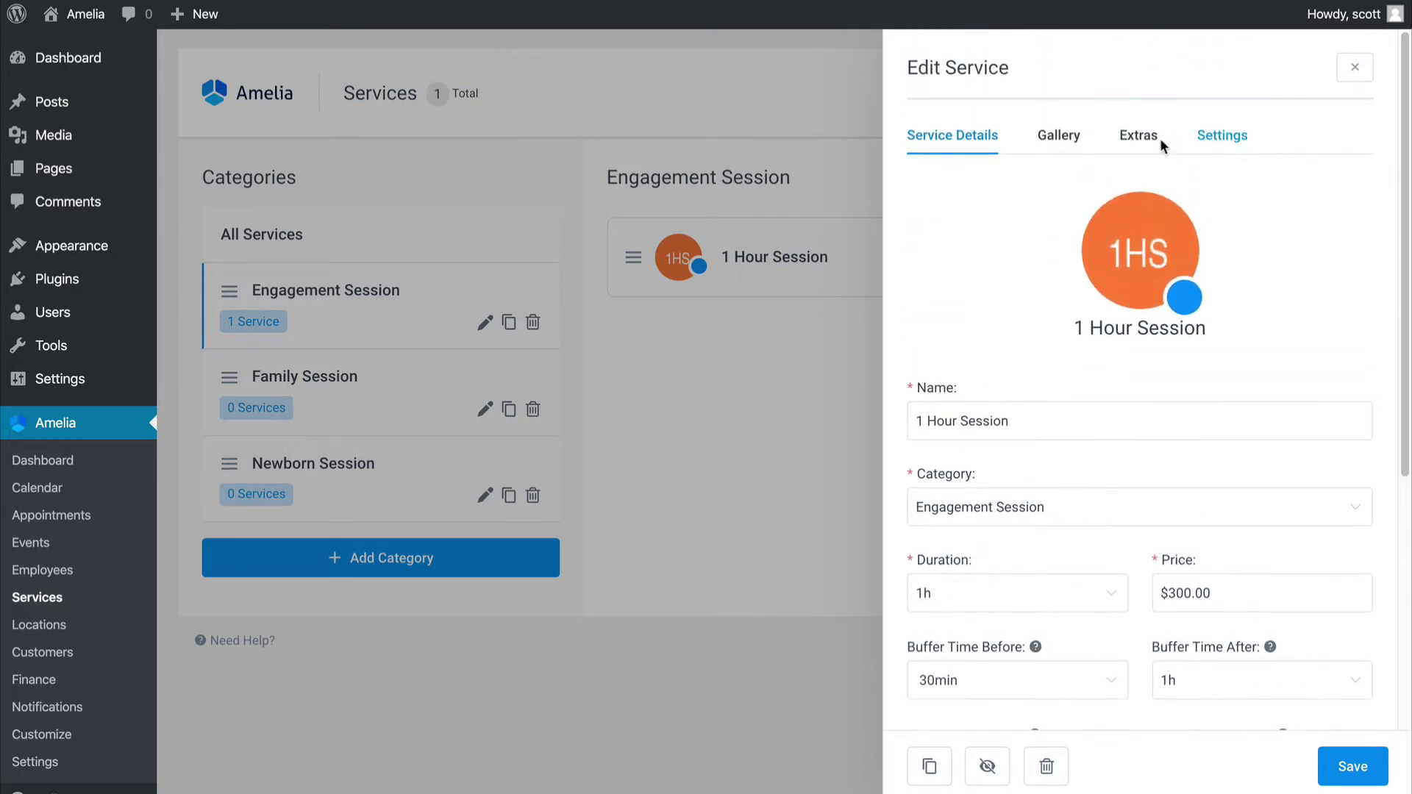
- Review the 1 Hour Session's gallery, extras and payment settings, discard the blank extra, and save the service
{"action": "left_click", "coordinate": [1059, 137]}
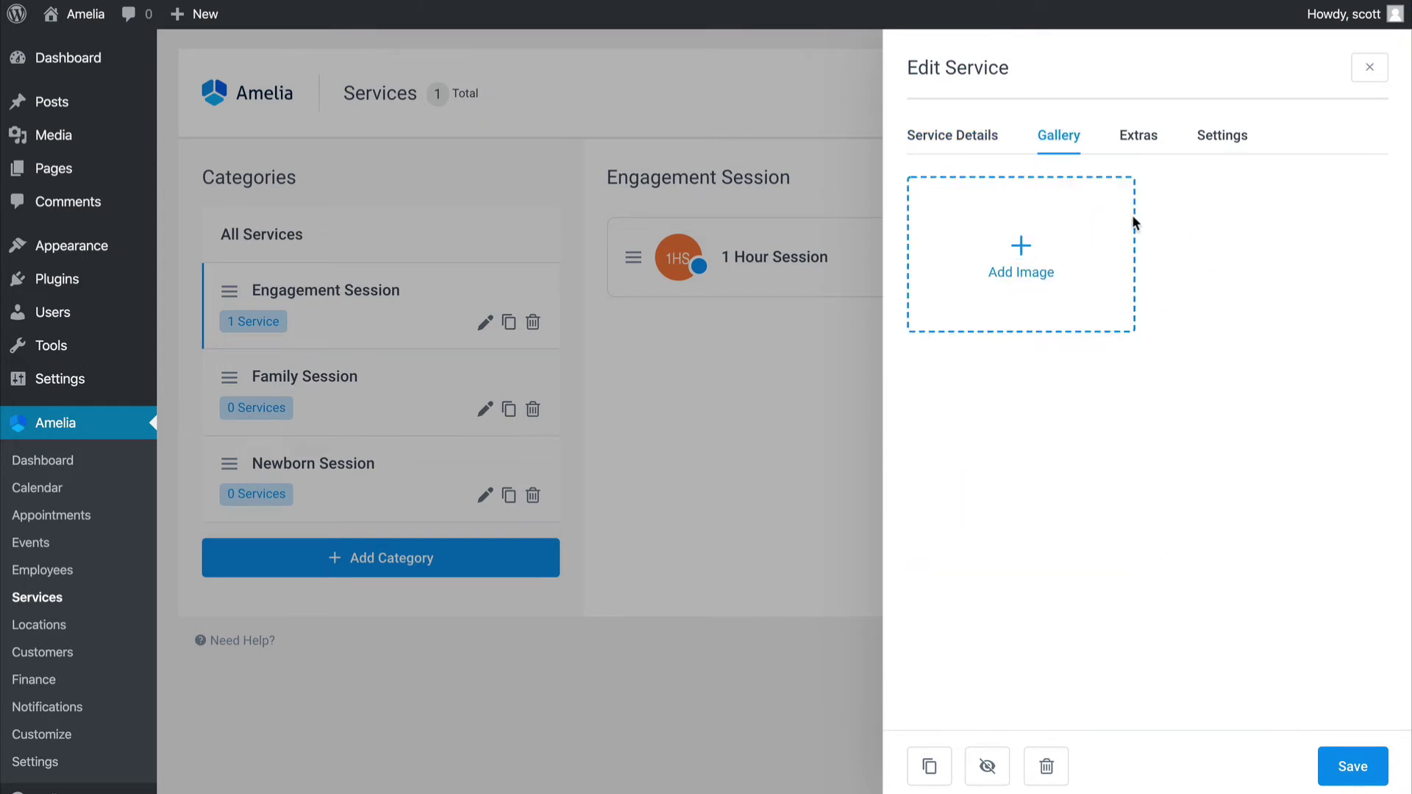
{"action": "left_click", "coordinate": [1131, 133]}
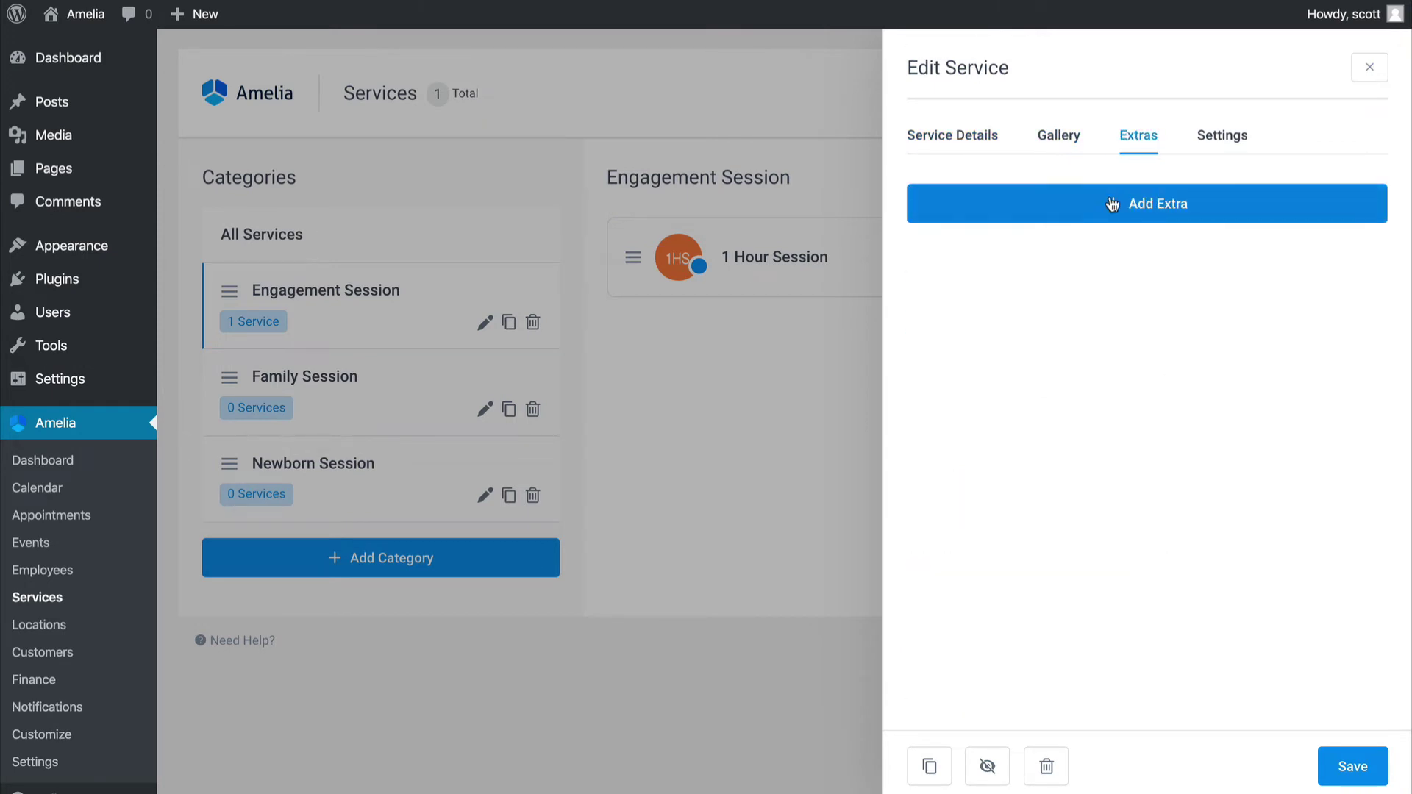
{"action": "left_click", "coordinate": [1156, 200]}
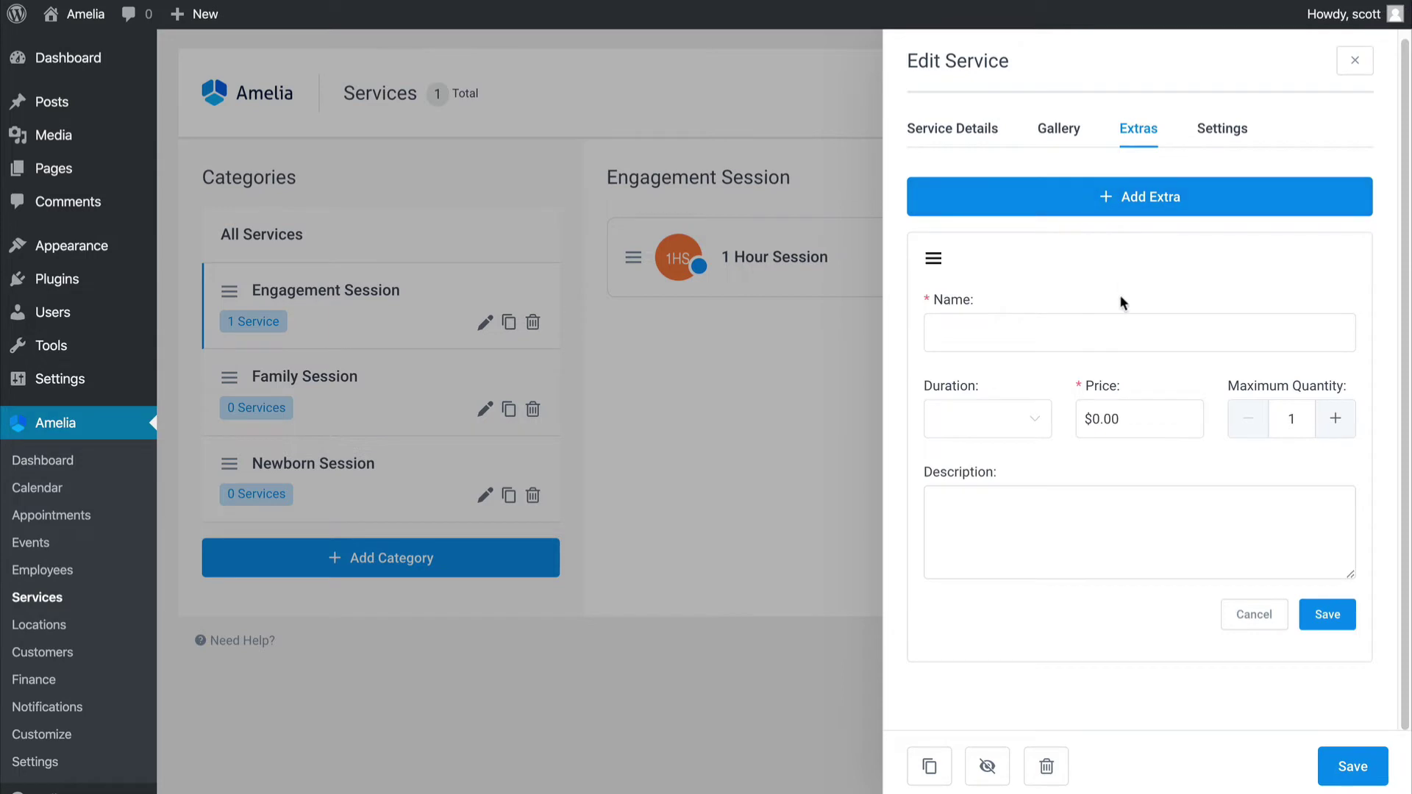
{"action": "left_click", "coordinate": [1256, 616]}
{"action": "left_click", "coordinate": [1228, 143]}
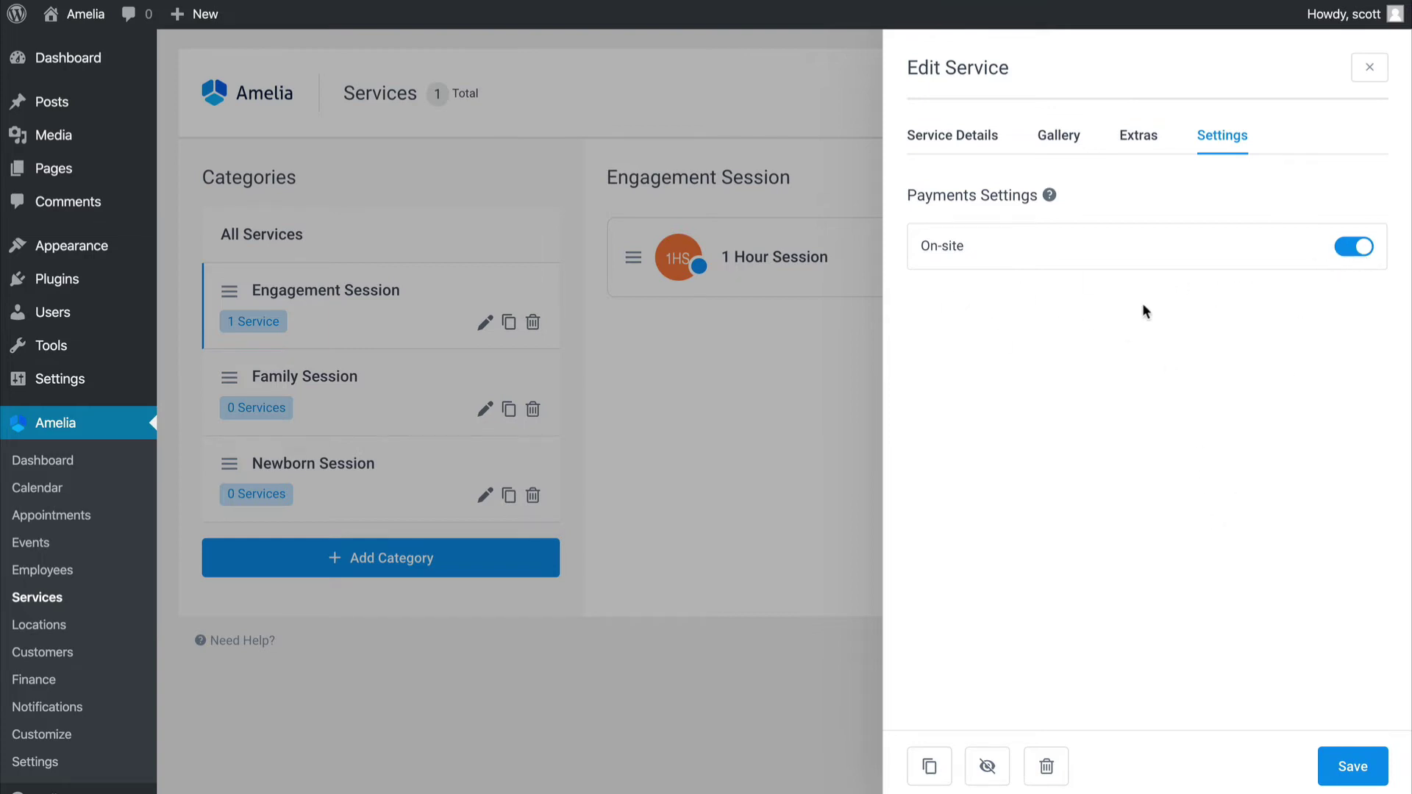
{"action": "left_click", "coordinate": [1350, 759]}
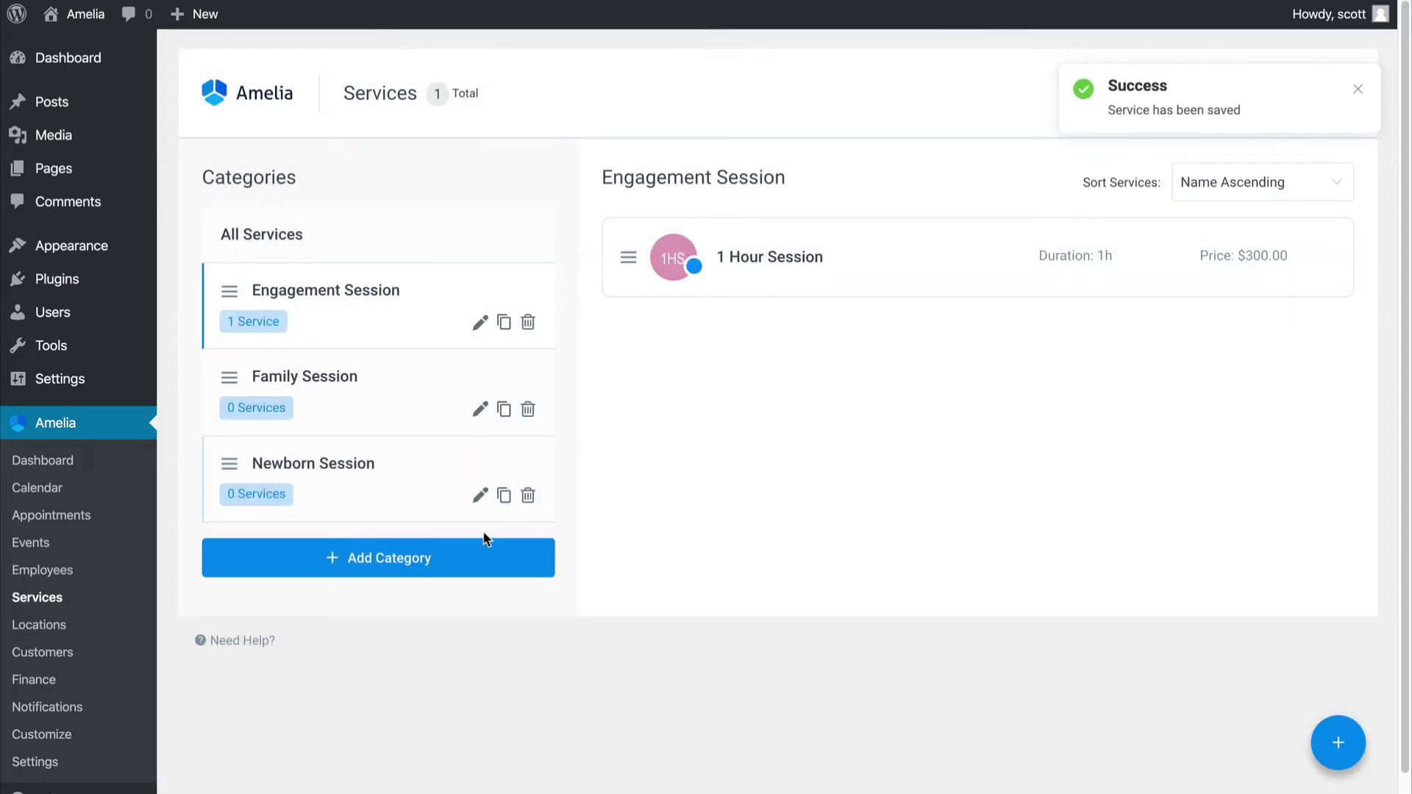
- Go to Amelia's Employees, open the existing employee's edit form, and review the details, location choices and WordPress user options
{"action": "left_click", "coordinate": [112, 568]}
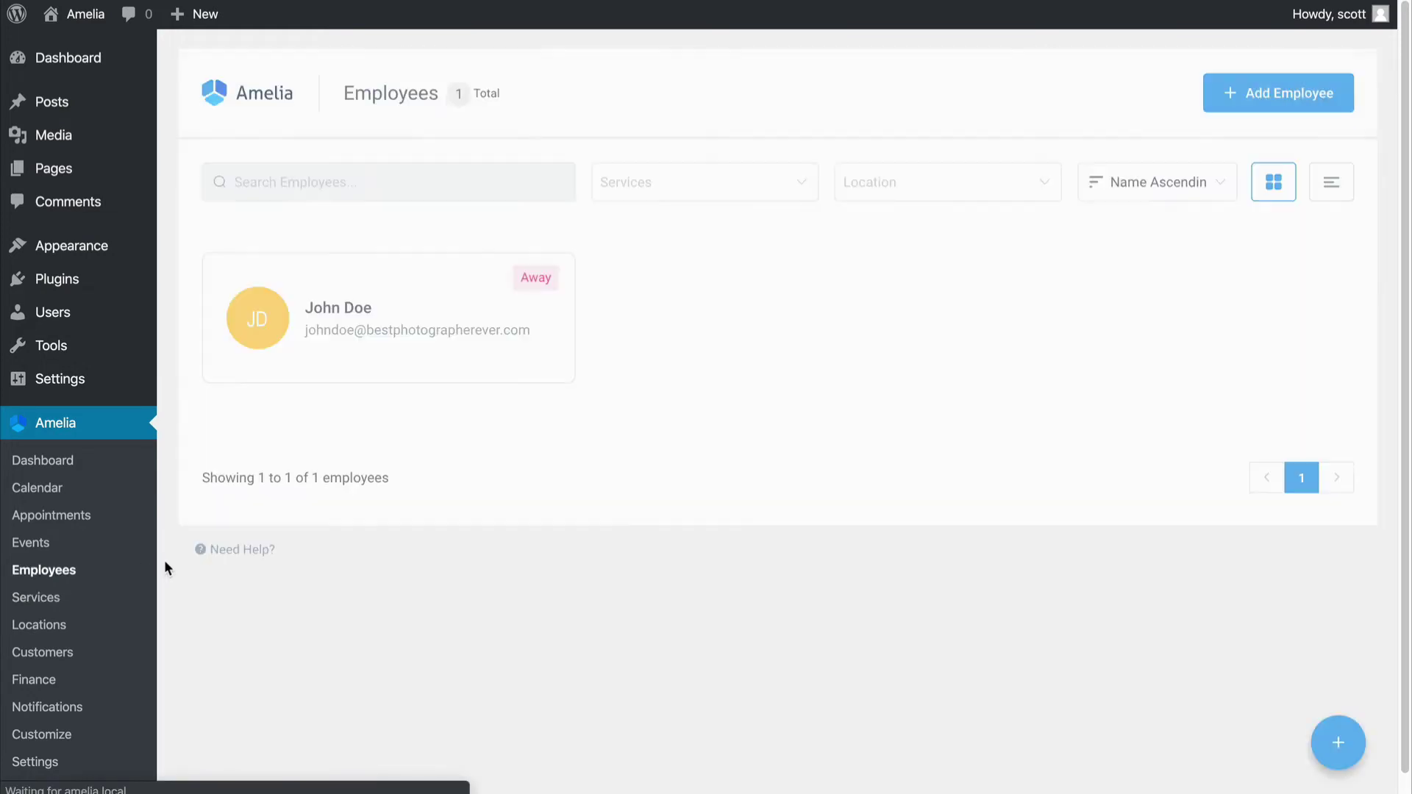
{"action": "left_click", "coordinate": [426, 337]}
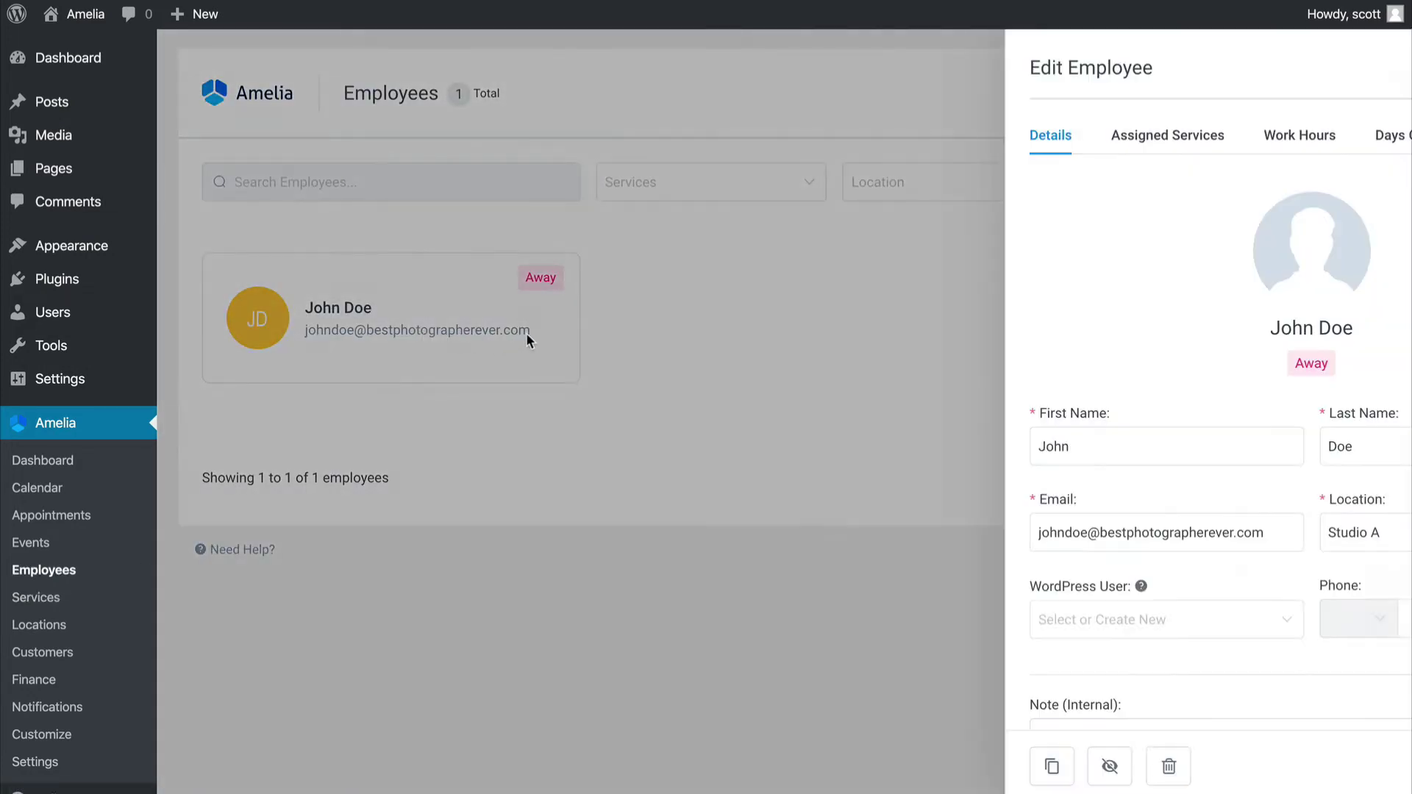
{"action": "scroll", "coordinate": [1324, 318], "scroll_direction": "down", "scroll_amount": 1}
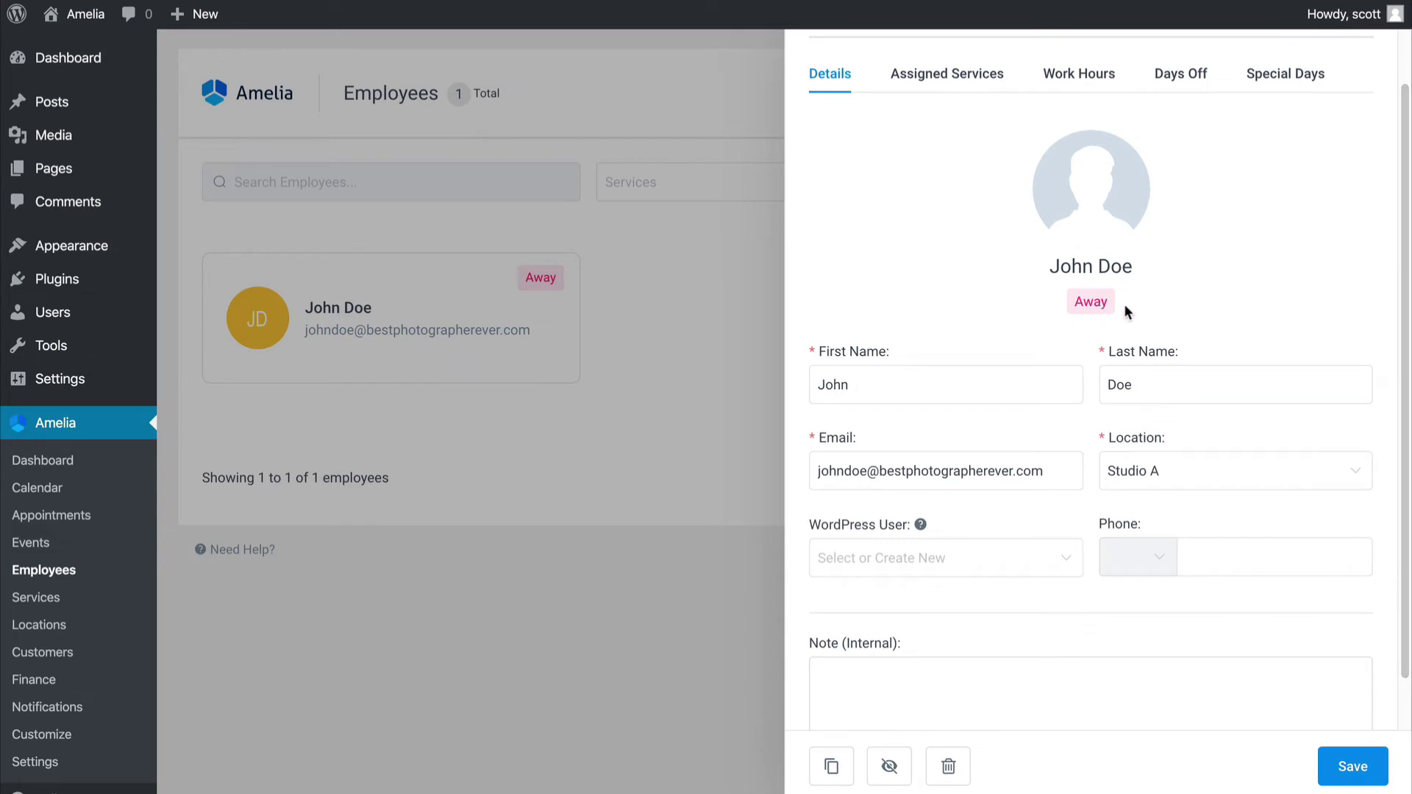
{"action": "scroll", "coordinate": [1407, 336], "scroll_direction": "down", "scroll_amount": 1}
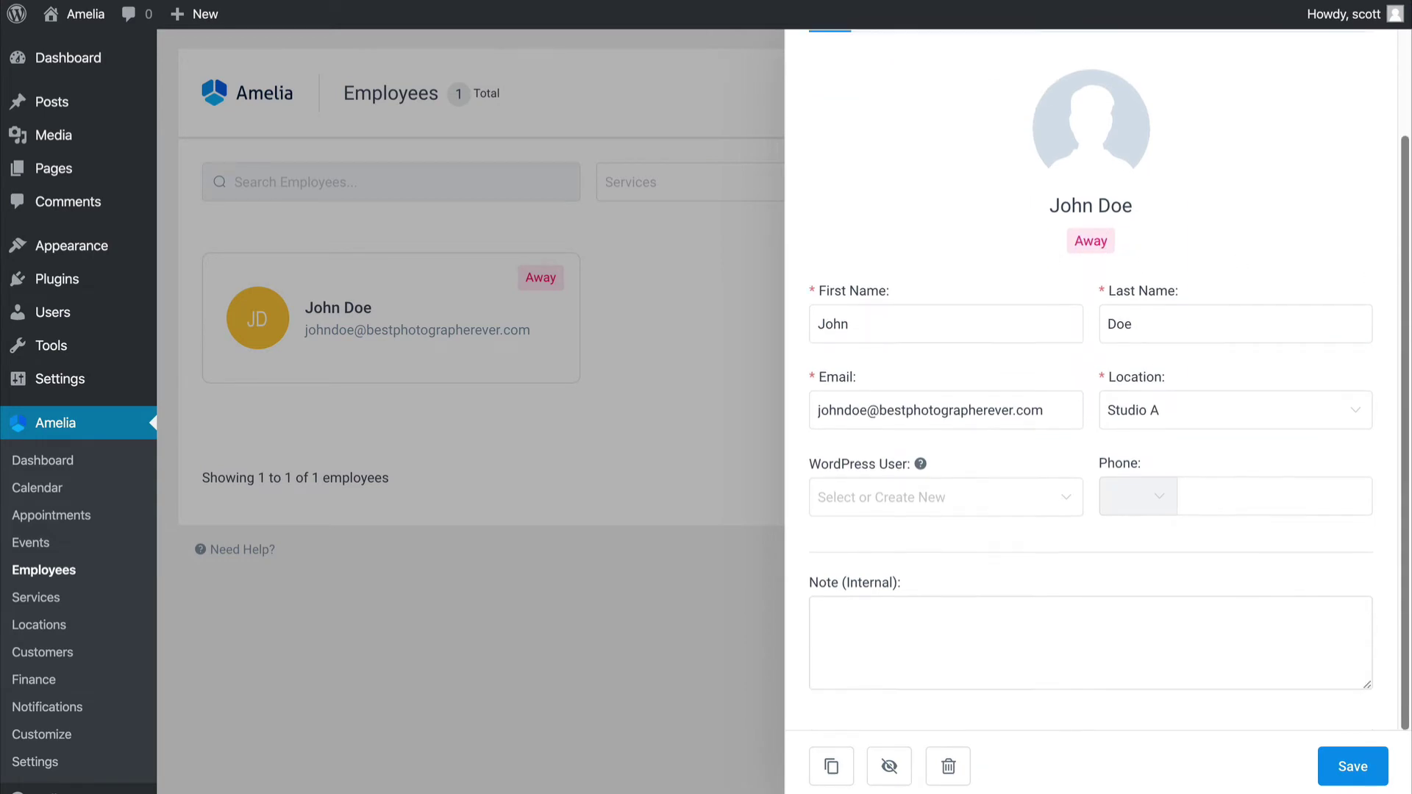
{"action": "scroll", "coordinate": [1184, 151], "scroll_direction": "up", "scroll_amount": 2}
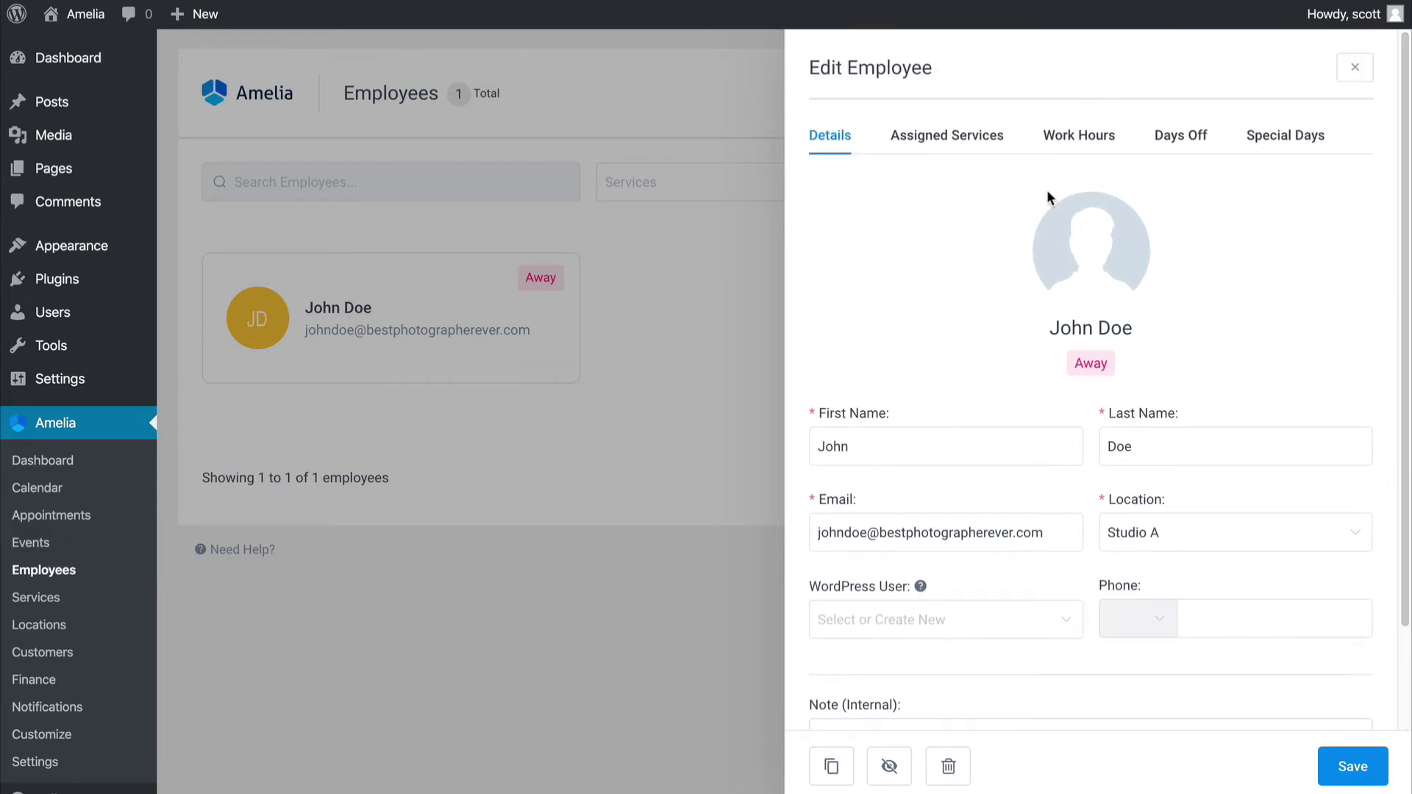
{"action": "left_click", "coordinate": [1261, 542]}
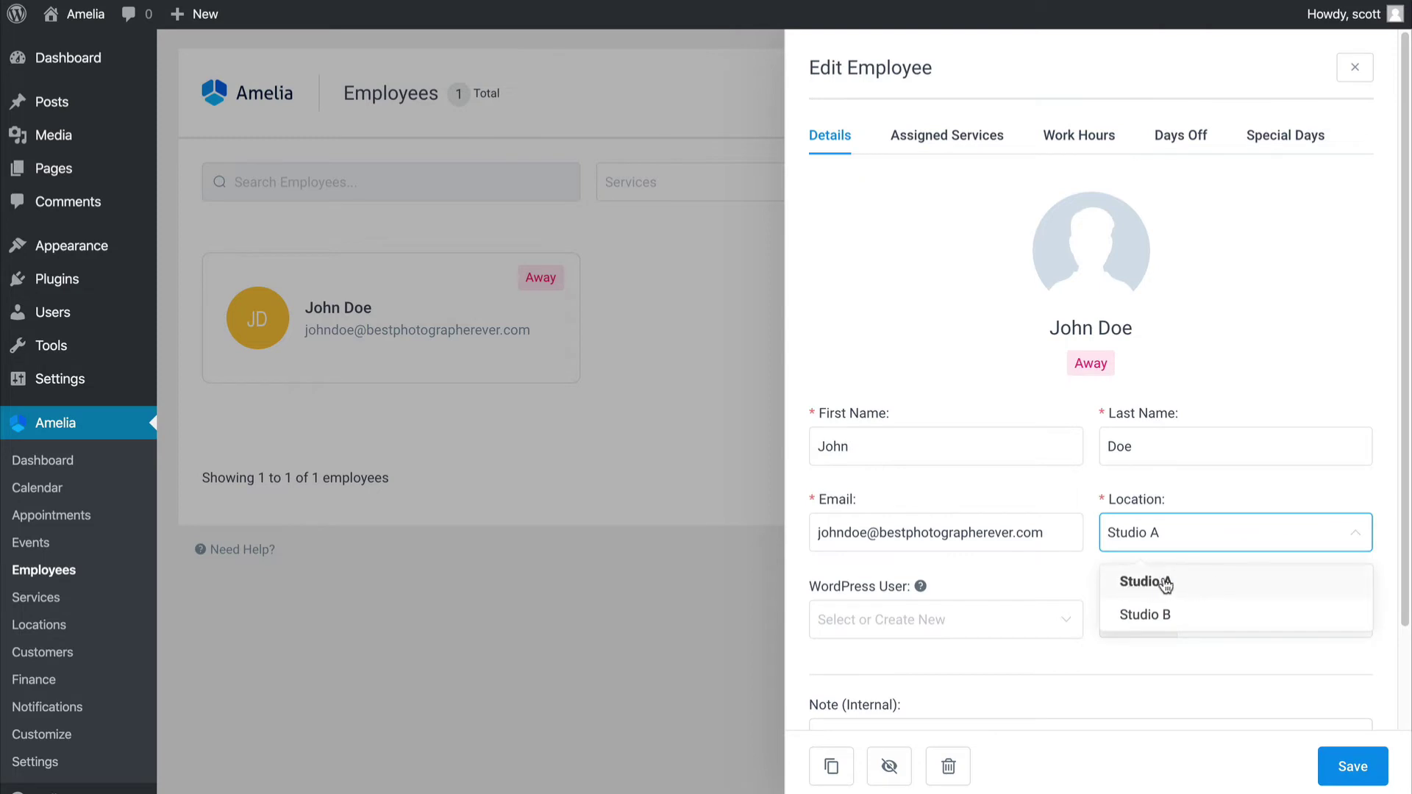
{"action": "left_click", "coordinate": [920, 622]}
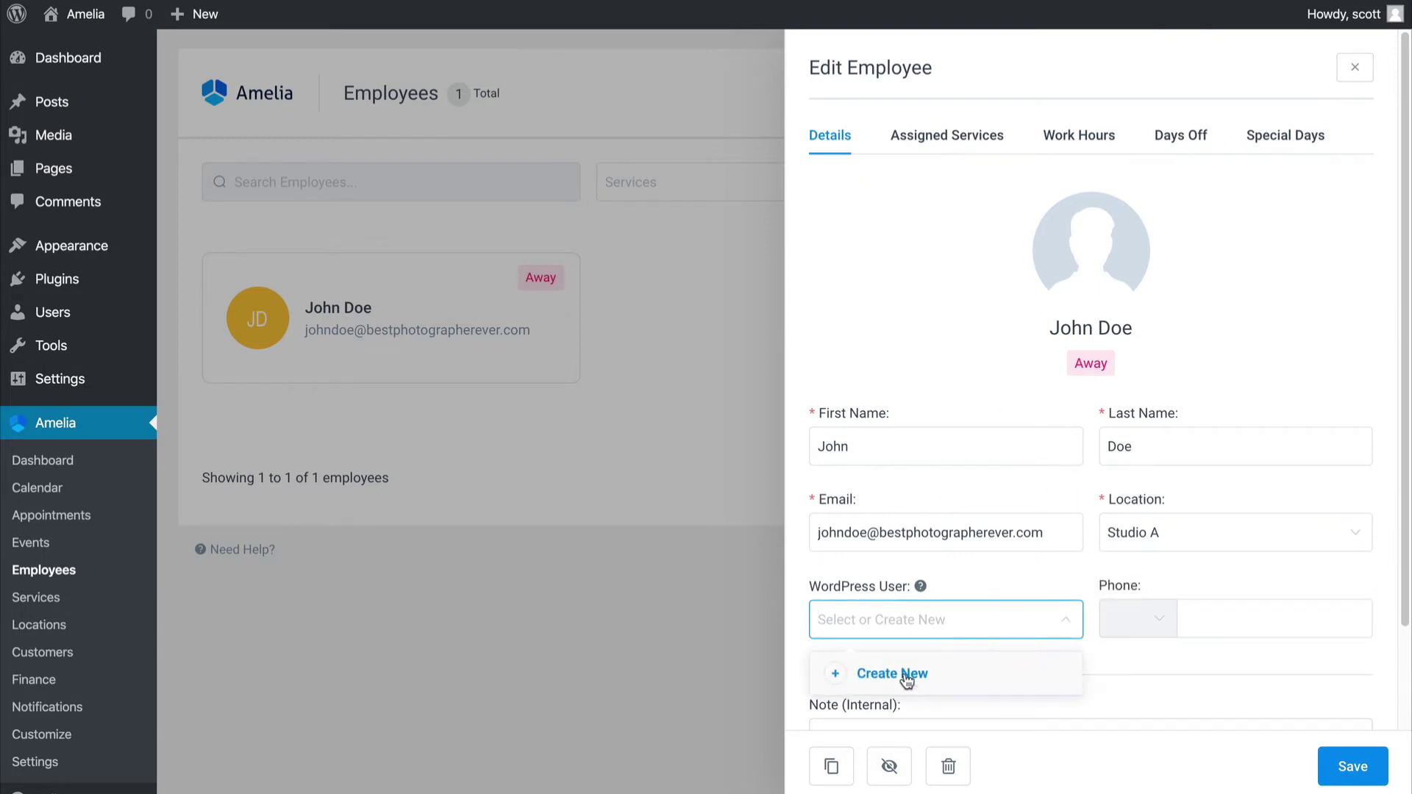
{"action": "left_click", "coordinate": [879, 274]}
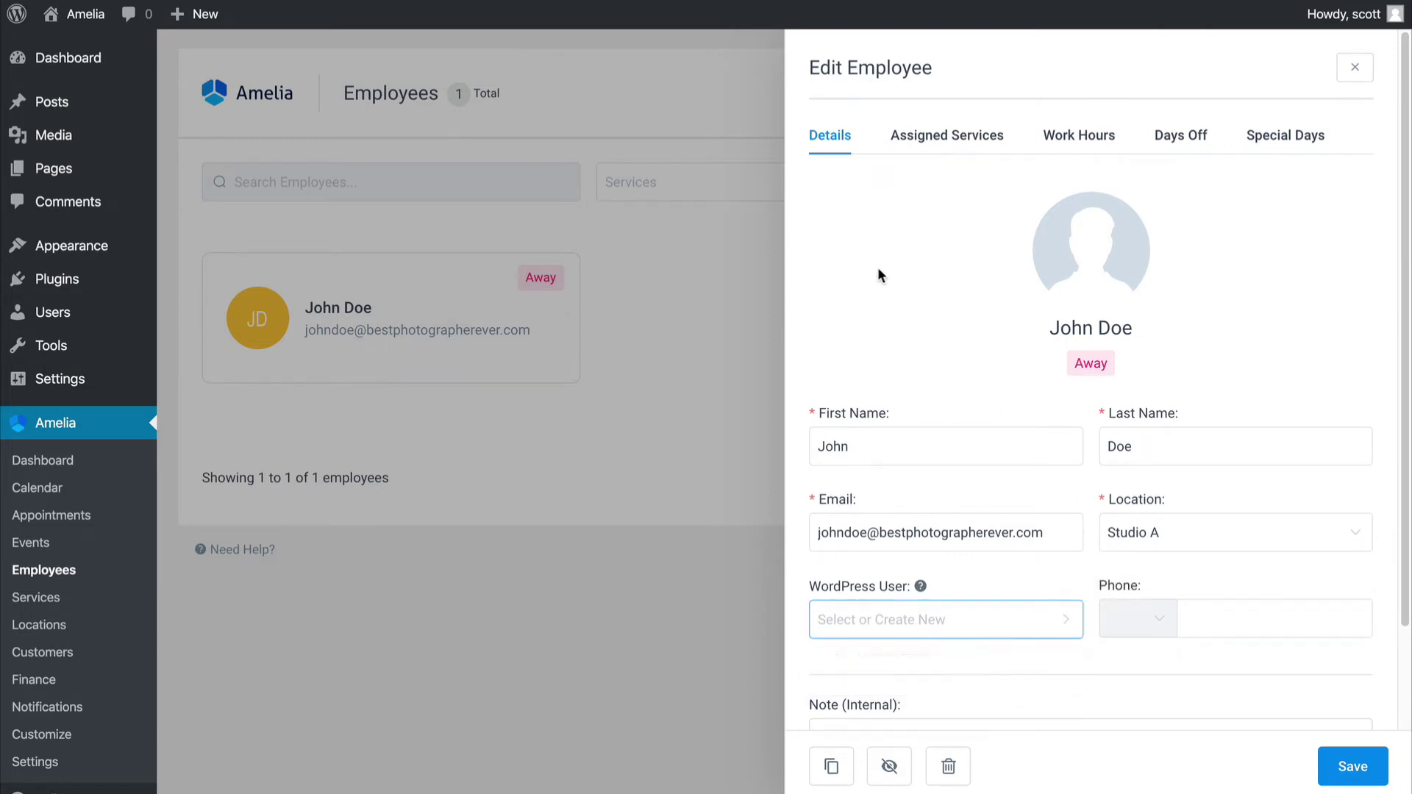
- Review the employee's assigned services, work hours, days off and special days, discard the blank special day, and close the form without saving
{"action": "left_click", "coordinate": [940, 142]}
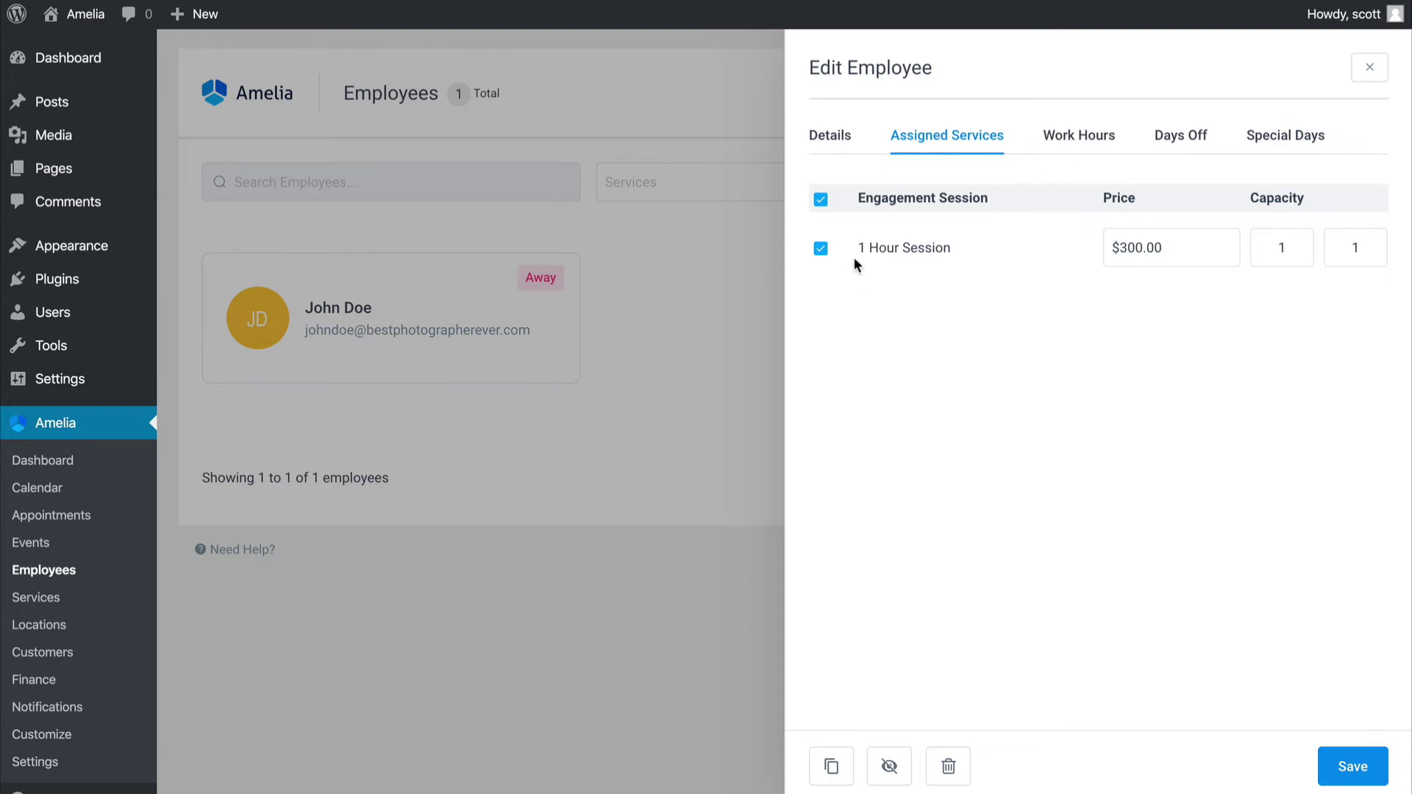
{"action": "left_click", "coordinate": [1107, 136]}
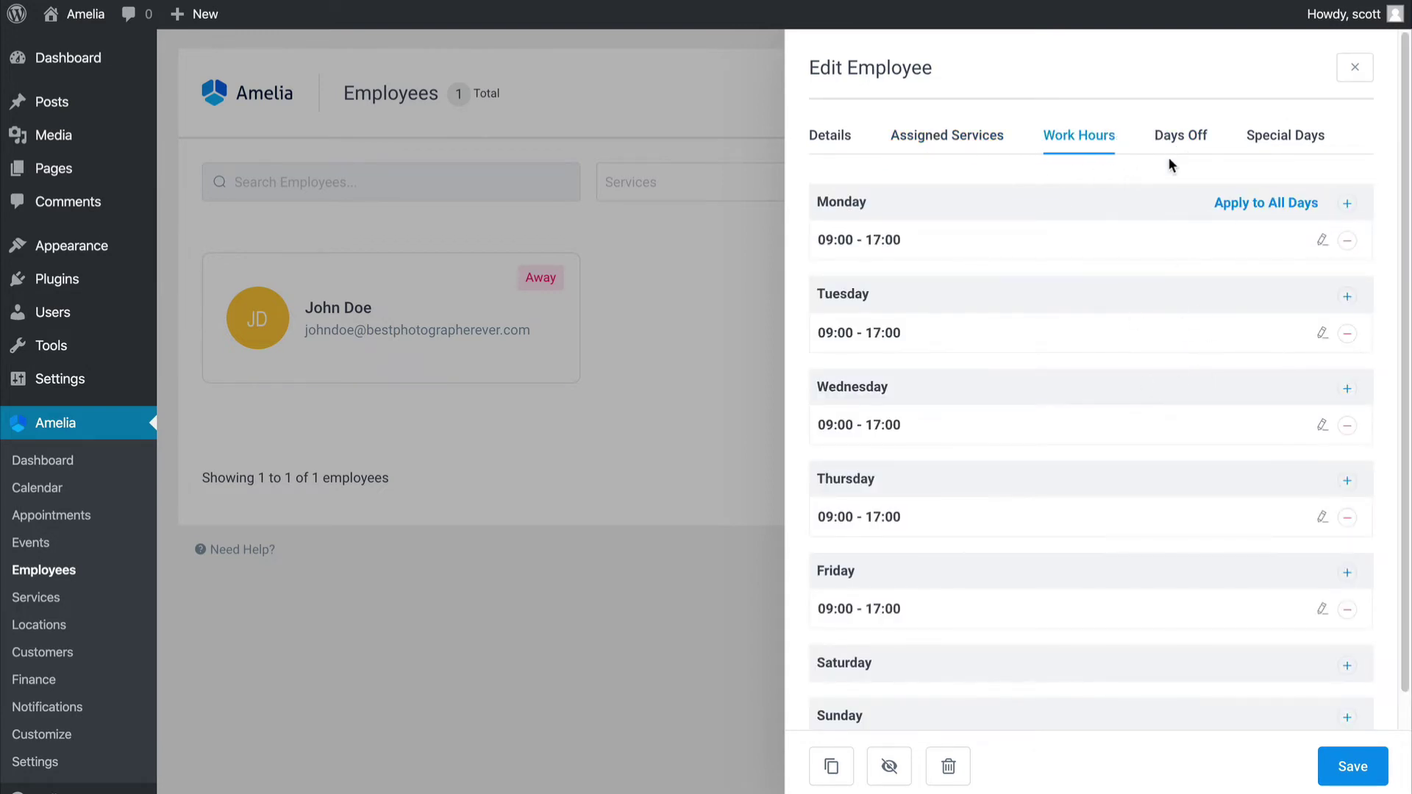
{"action": "left_click", "coordinate": [1176, 136]}
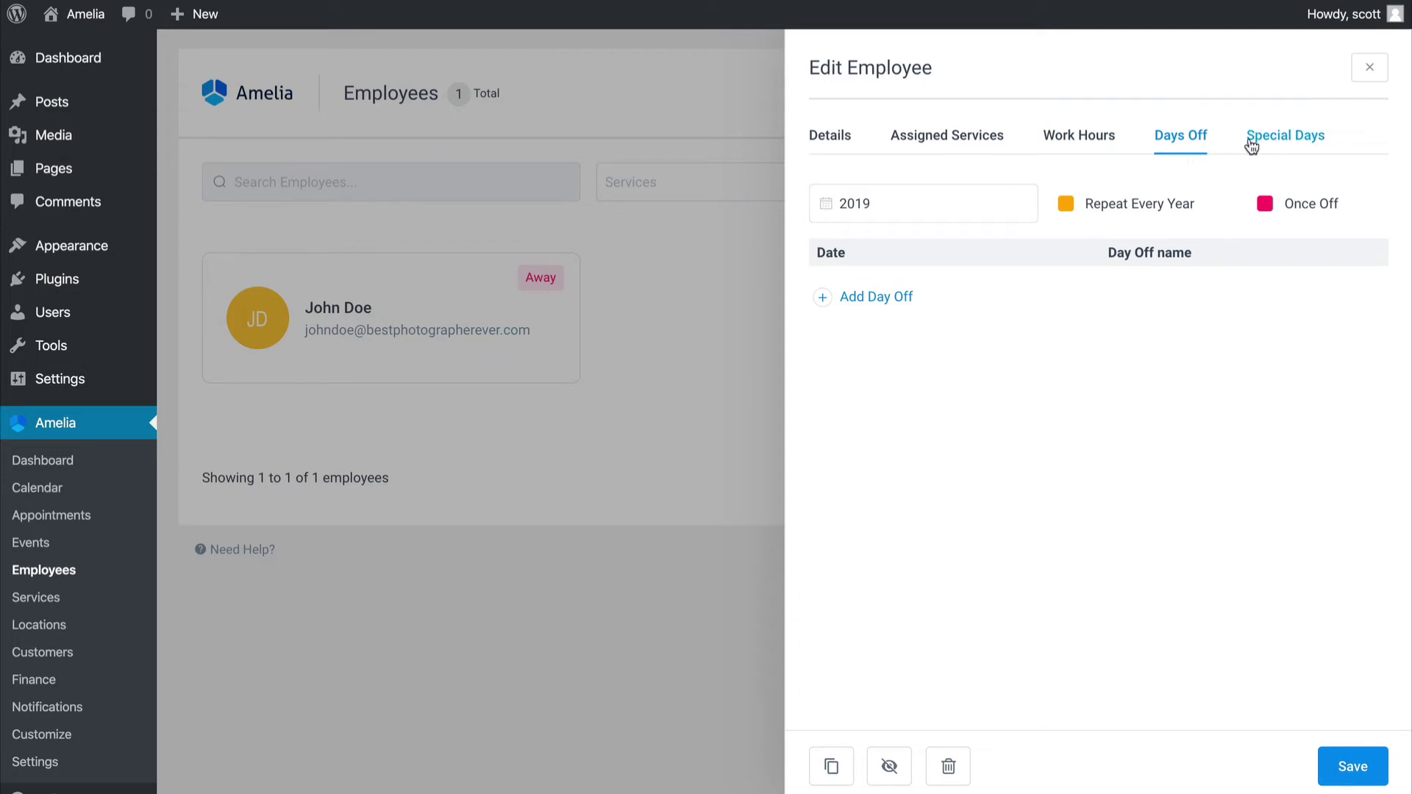
{"action": "left_click", "coordinate": [1279, 143]}
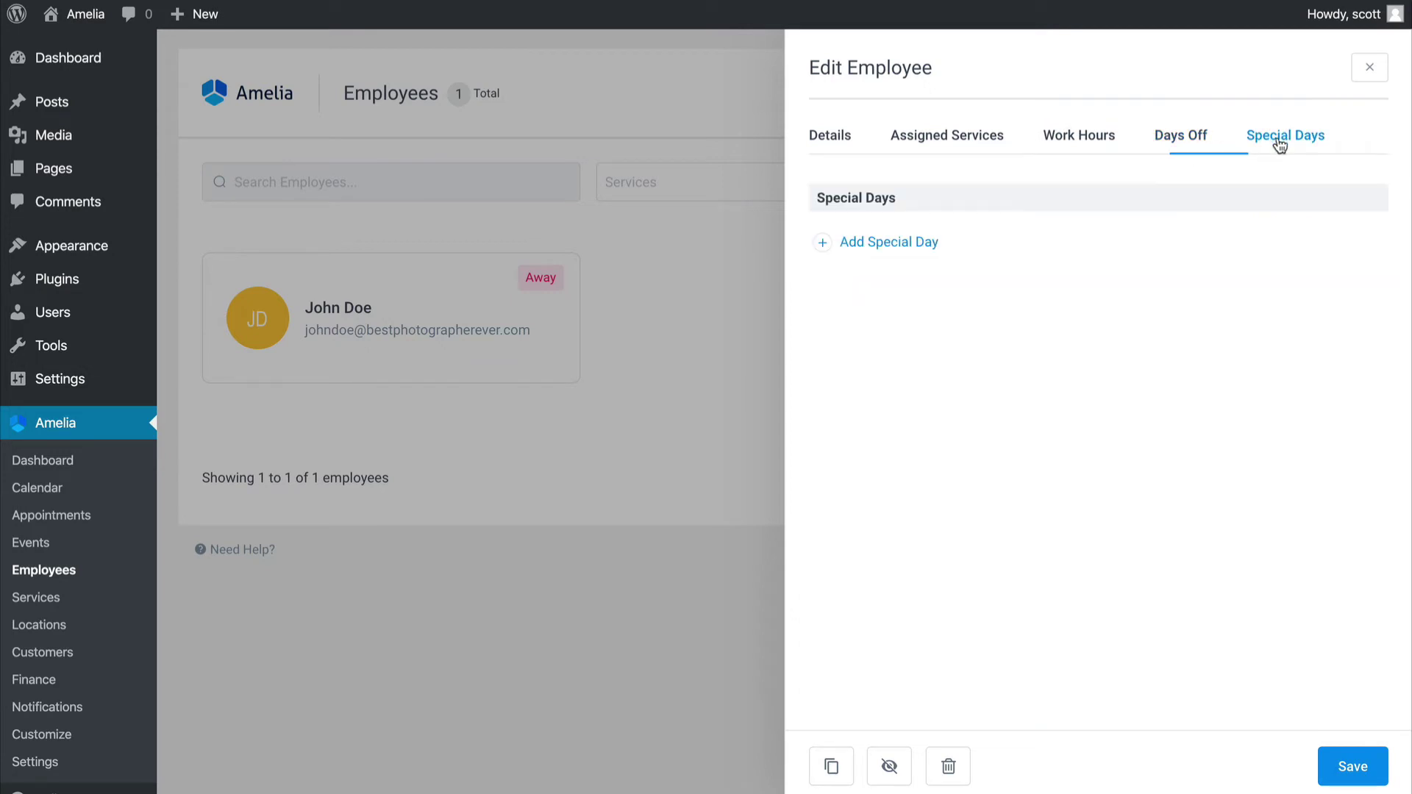
{"action": "left_click", "coordinate": [901, 242]}
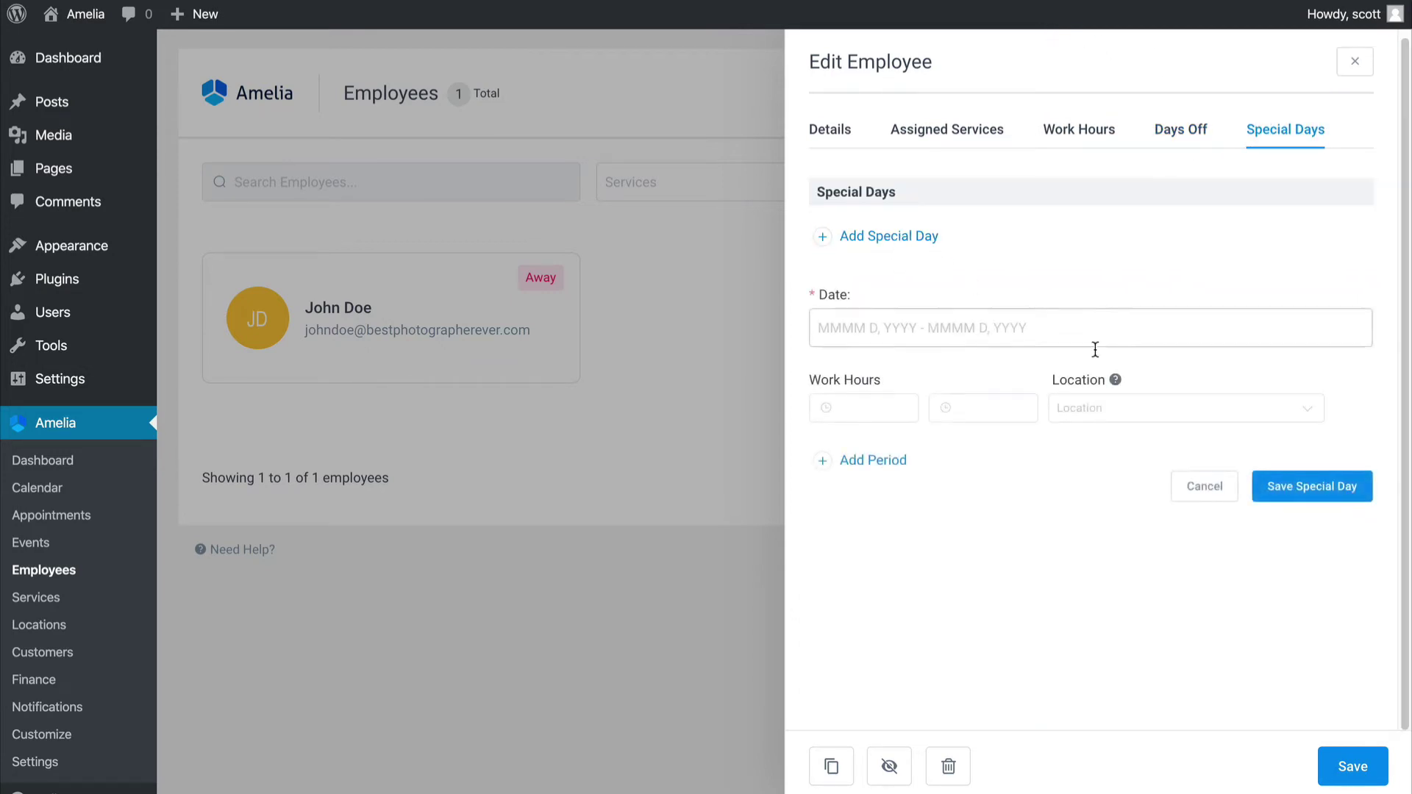
{"action": "left_click", "coordinate": [1203, 488]}
{"action": "left_click", "coordinate": [1355, 62]}
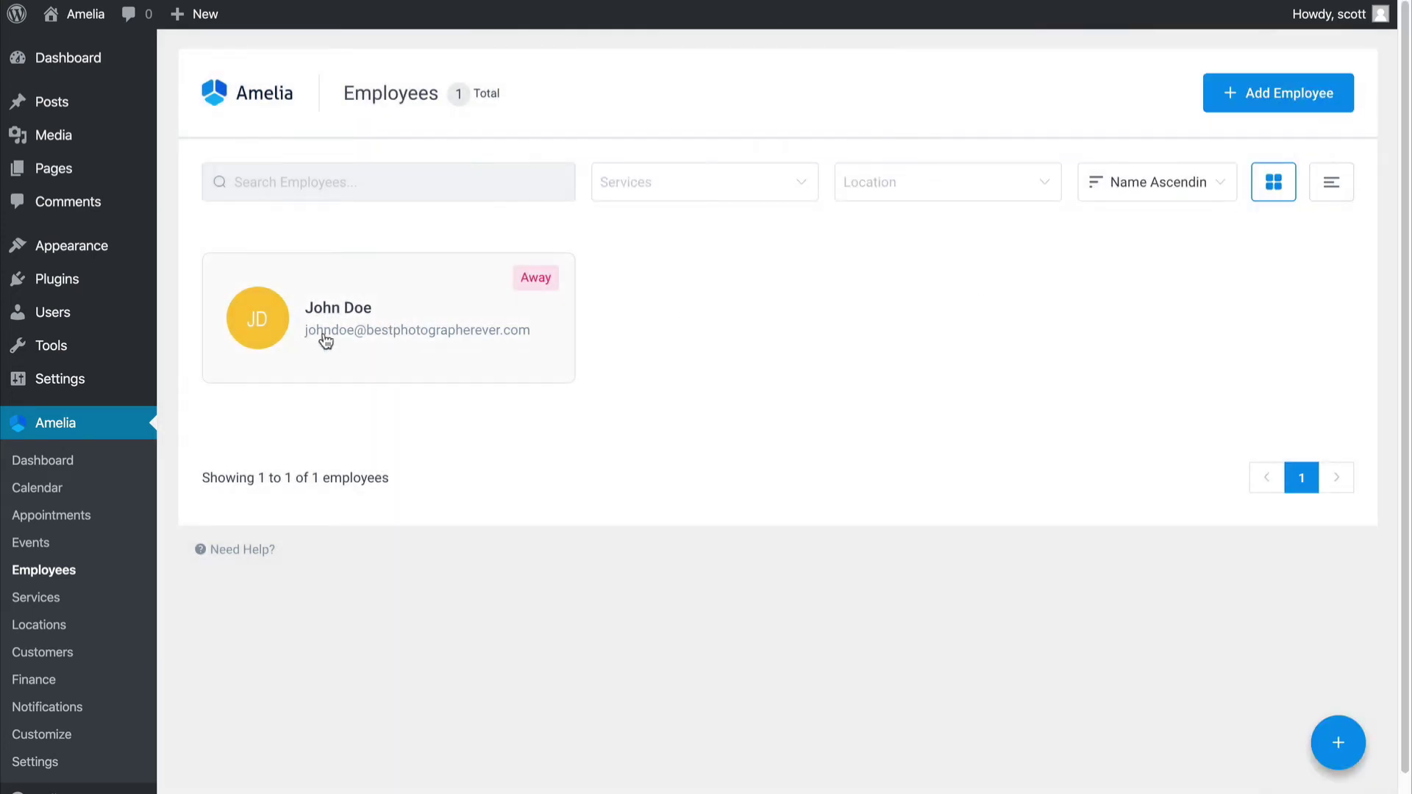
- Go to Amelia's Events, review the new event form's details and customization options, and close it without saving
{"action": "left_click", "coordinate": [52, 546]}
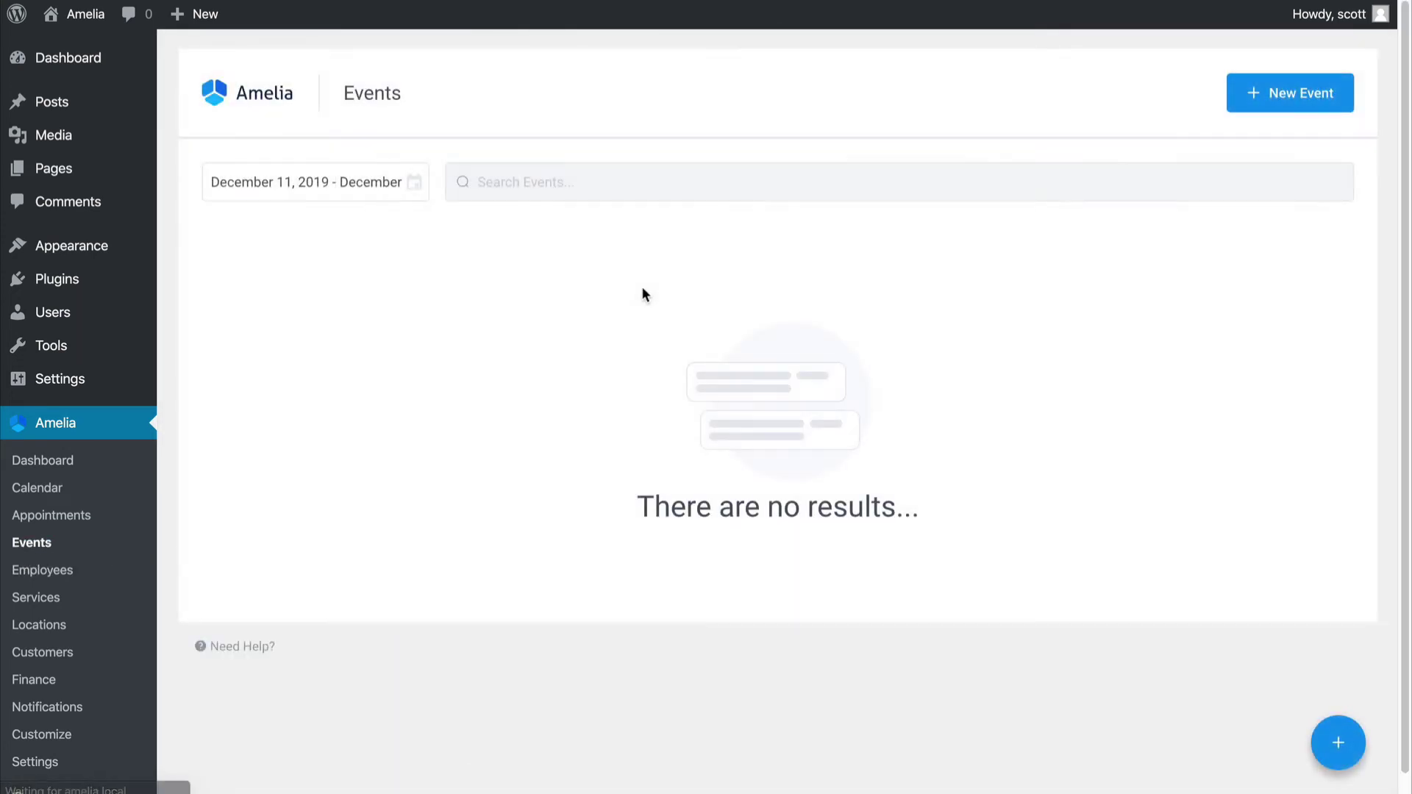
{"action": "left_click", "coordinate": [1280, 96]}
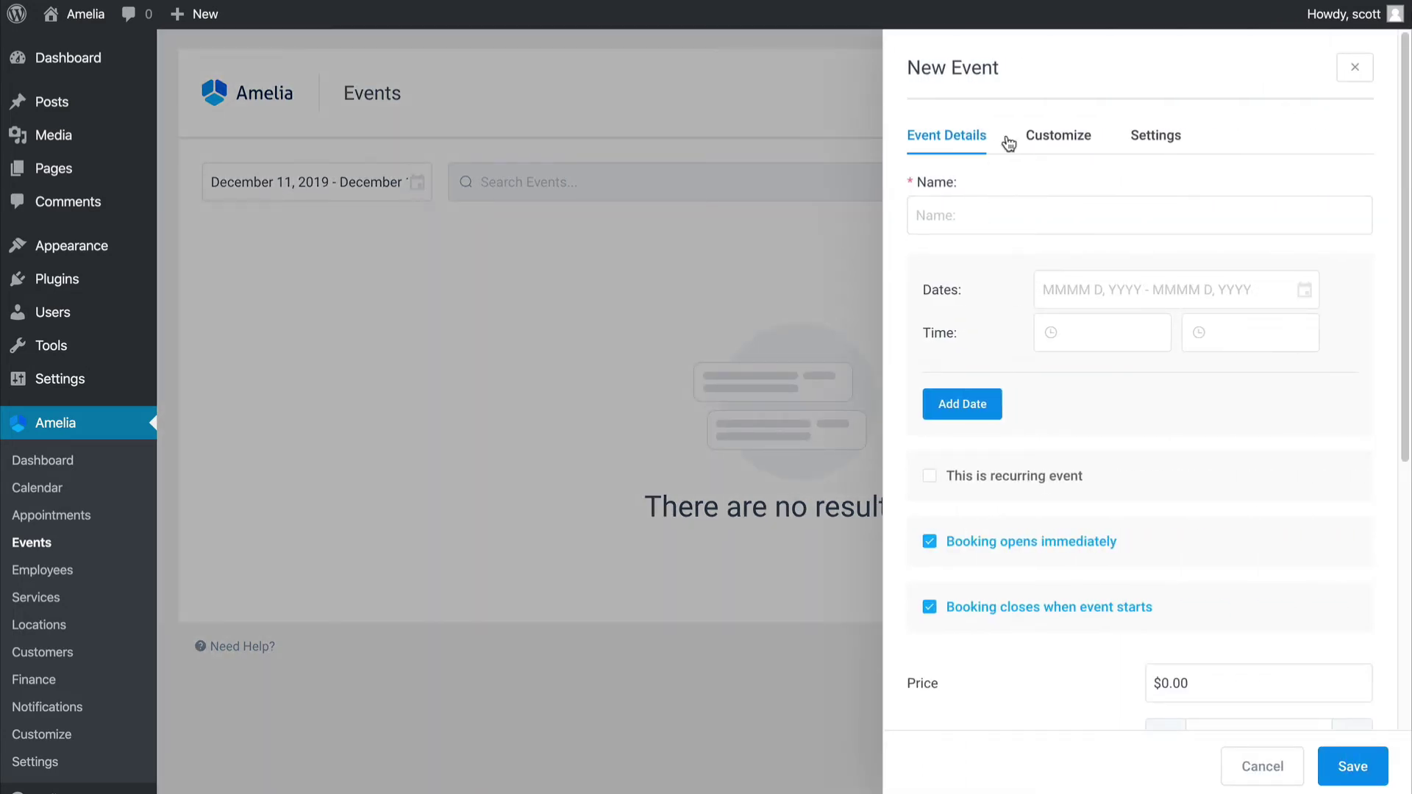
{"action": "left_click", "coordinate": [1058, 136]}
{"action": "left_click", "coordinate": [946, 135]}
{"action": "left_click", "coordinate": [1355, 69]}
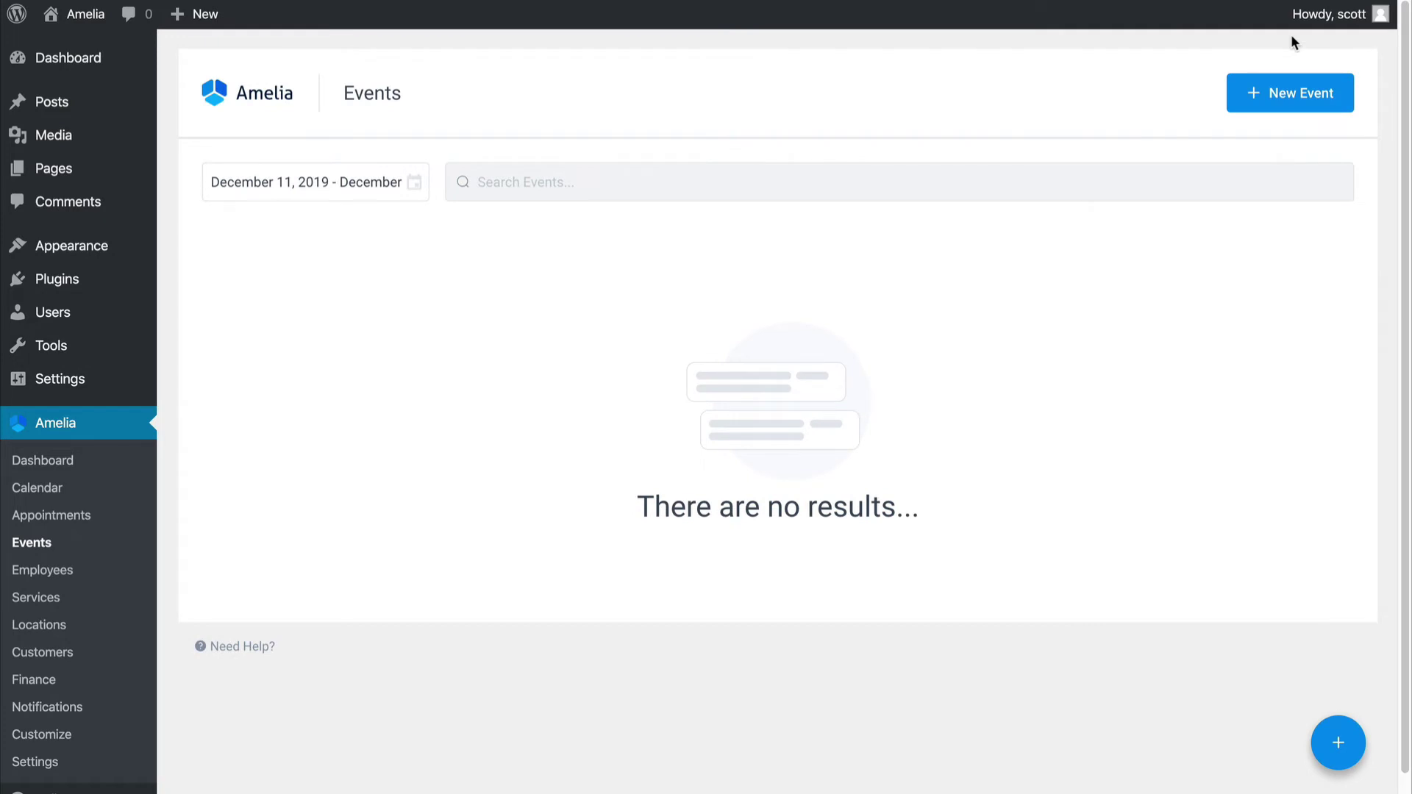
- Go to Amelia's Appointments, review the new appointment form including its customer selection, and close it without saving
{"action": "left_click", "coordinate": [95, 526]}
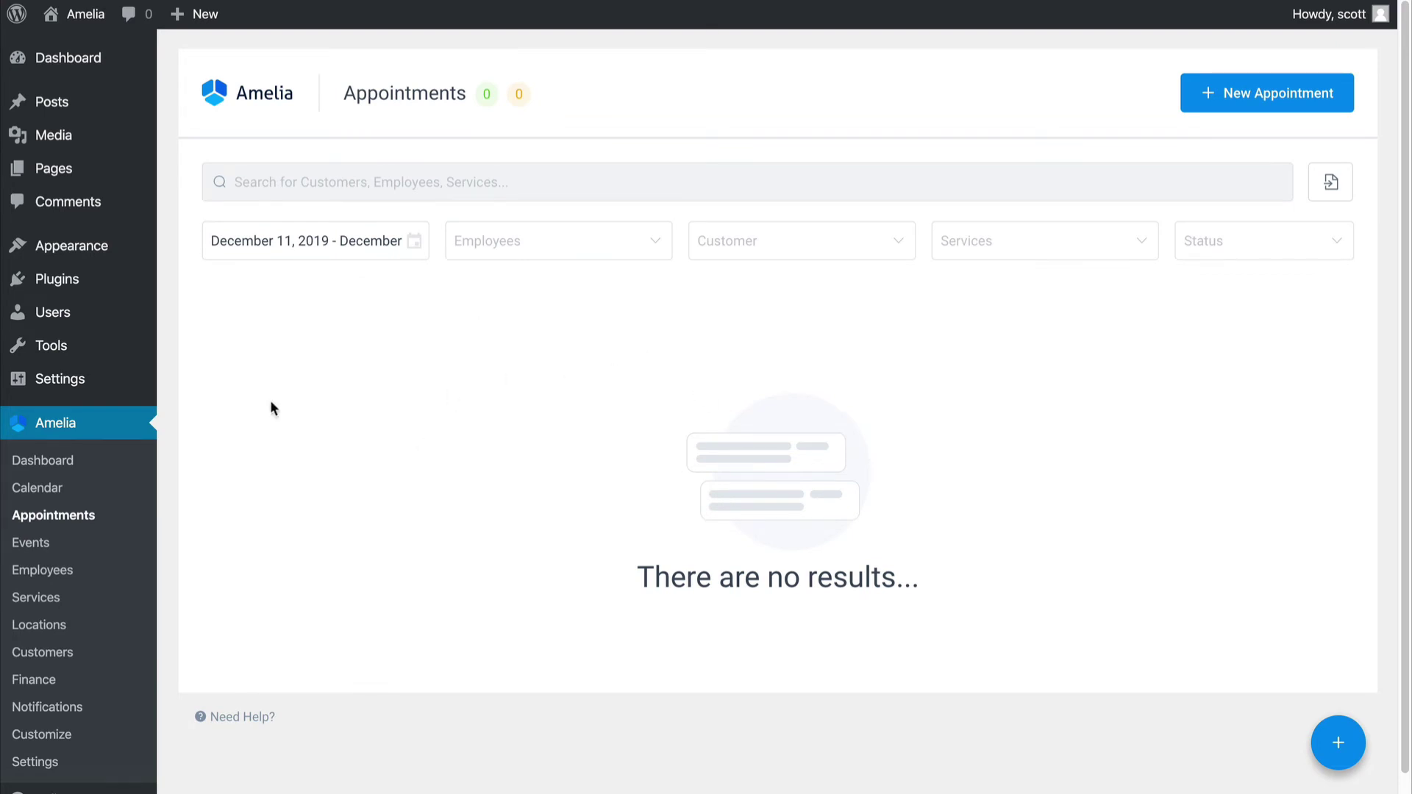
{"action": "left_click", "coordinate": [1217, 96]}
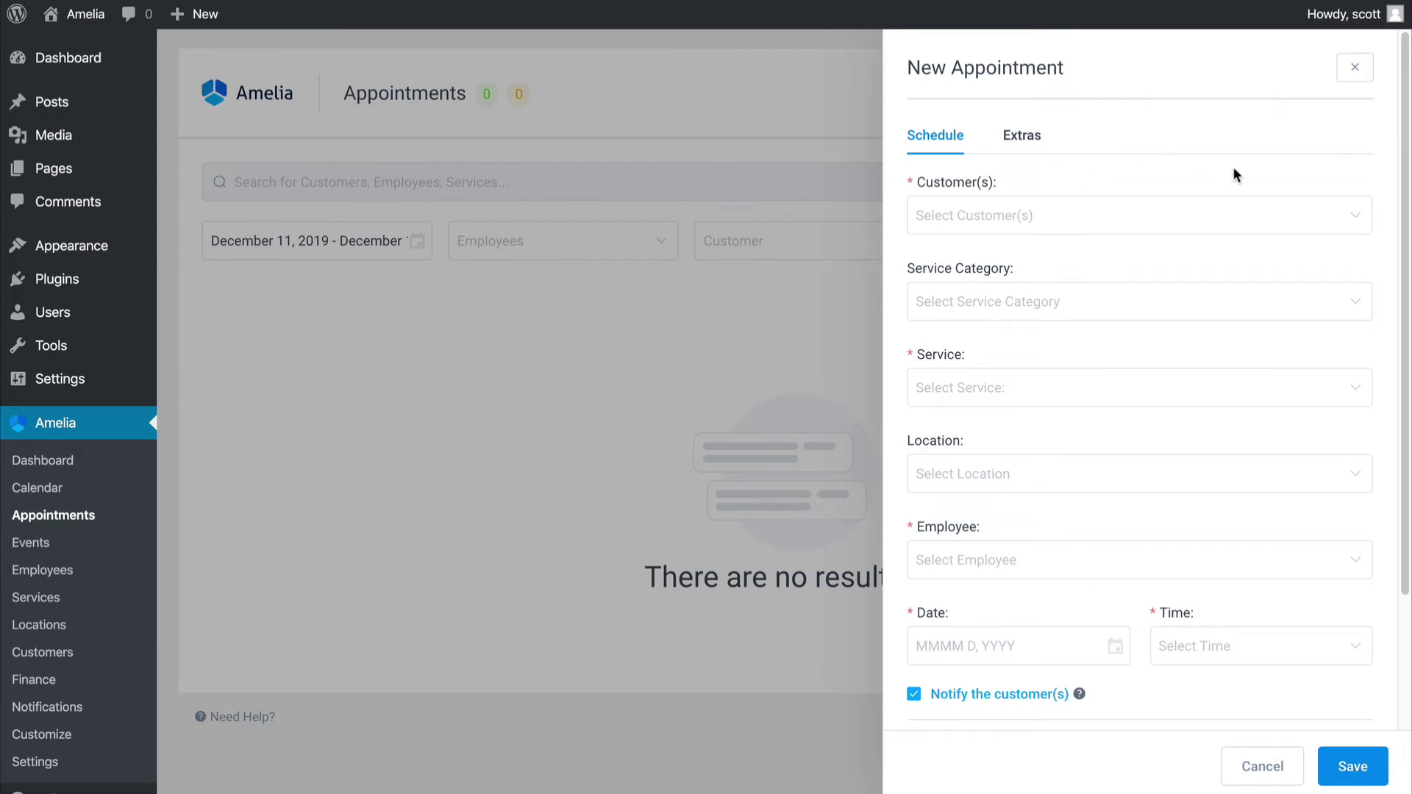
{"action": "left_click", "coordinate": [1206, 219]}
{"action": "left_click", "coordinate": [1352, 69]}
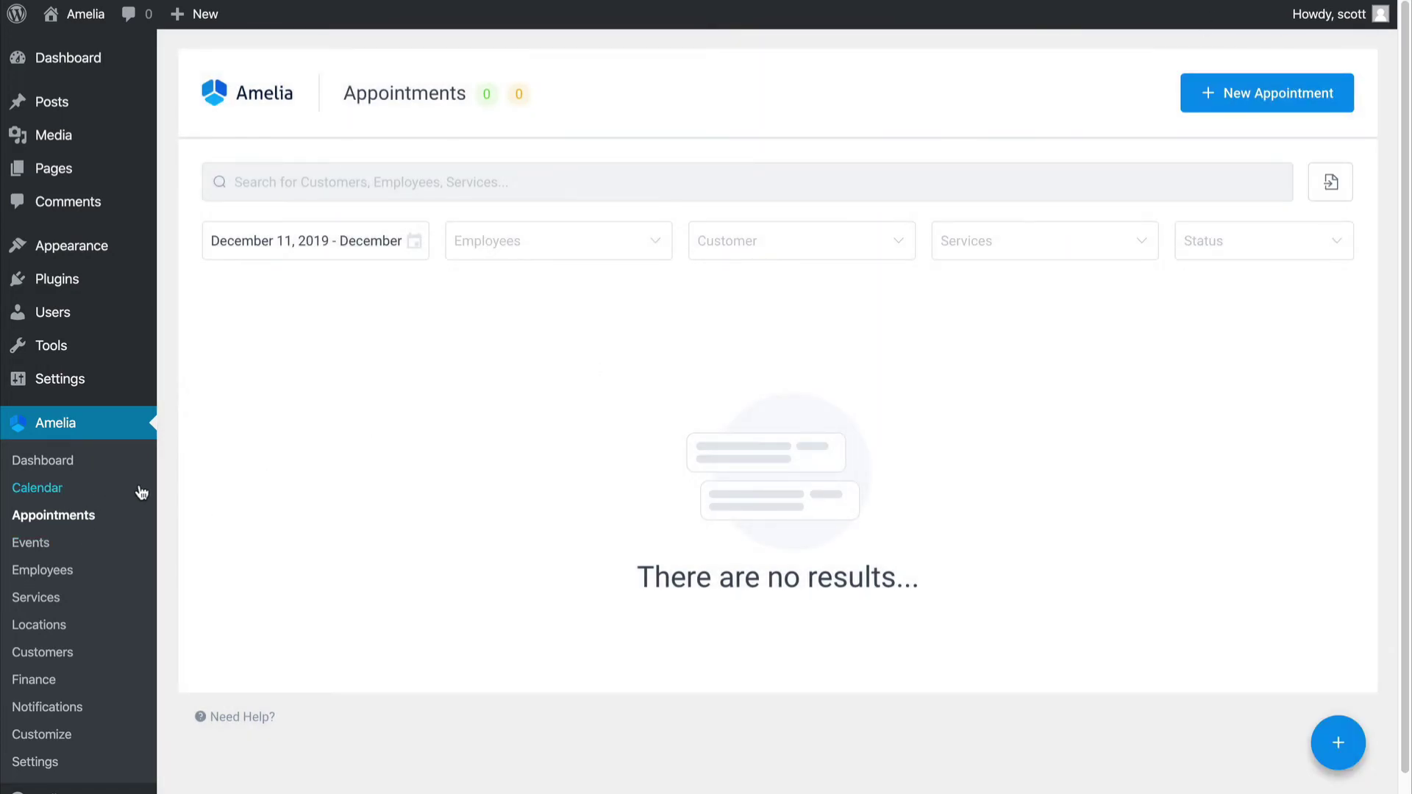
- Open Amelia's Calendar and check its employee, services and locations filters, leaving all employees shown and no filter applied
{"action": "left_click", "coordinate": [102, 491]}
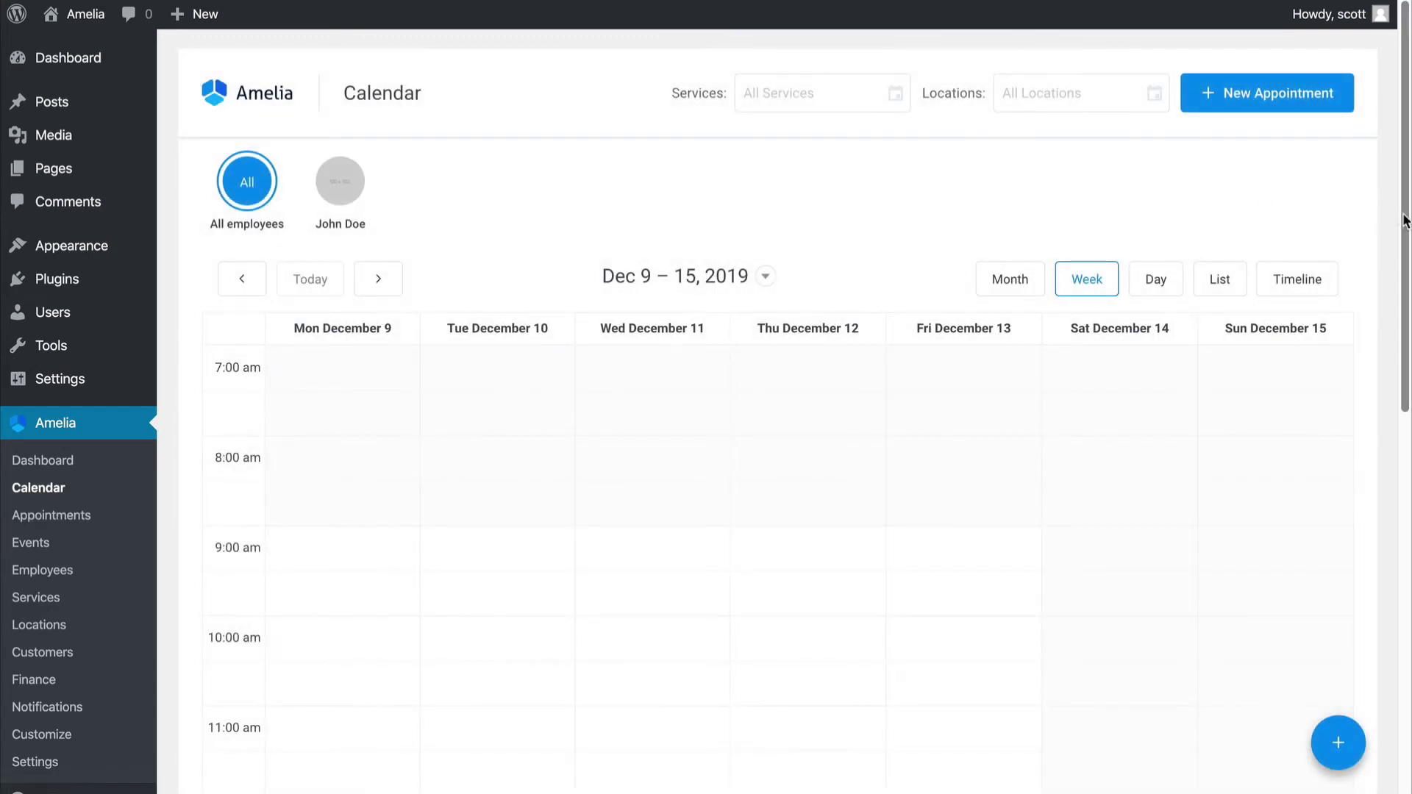
{"action": "scroll", "coordinate": [1376, 209], "scroll_direction": "down", "scroll_amount": 3}
{"action": "scroll", "coordinate": [1369, 206], "scroll_direction": "up", "scroll_amount": 3}
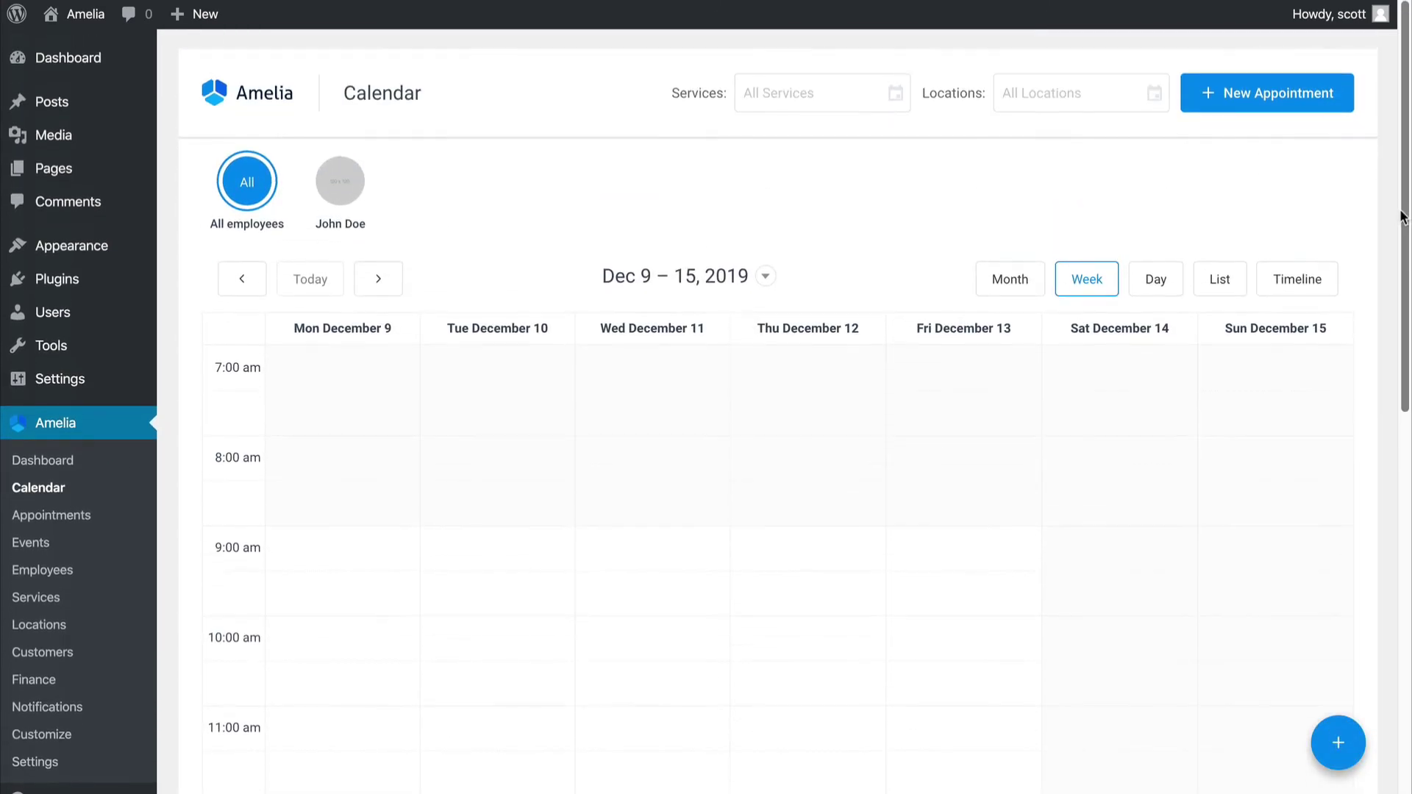
{"action": "left_click", "coordinate": [341, 182]}
{"action": "left_click", "coordinate": [248, 182]}
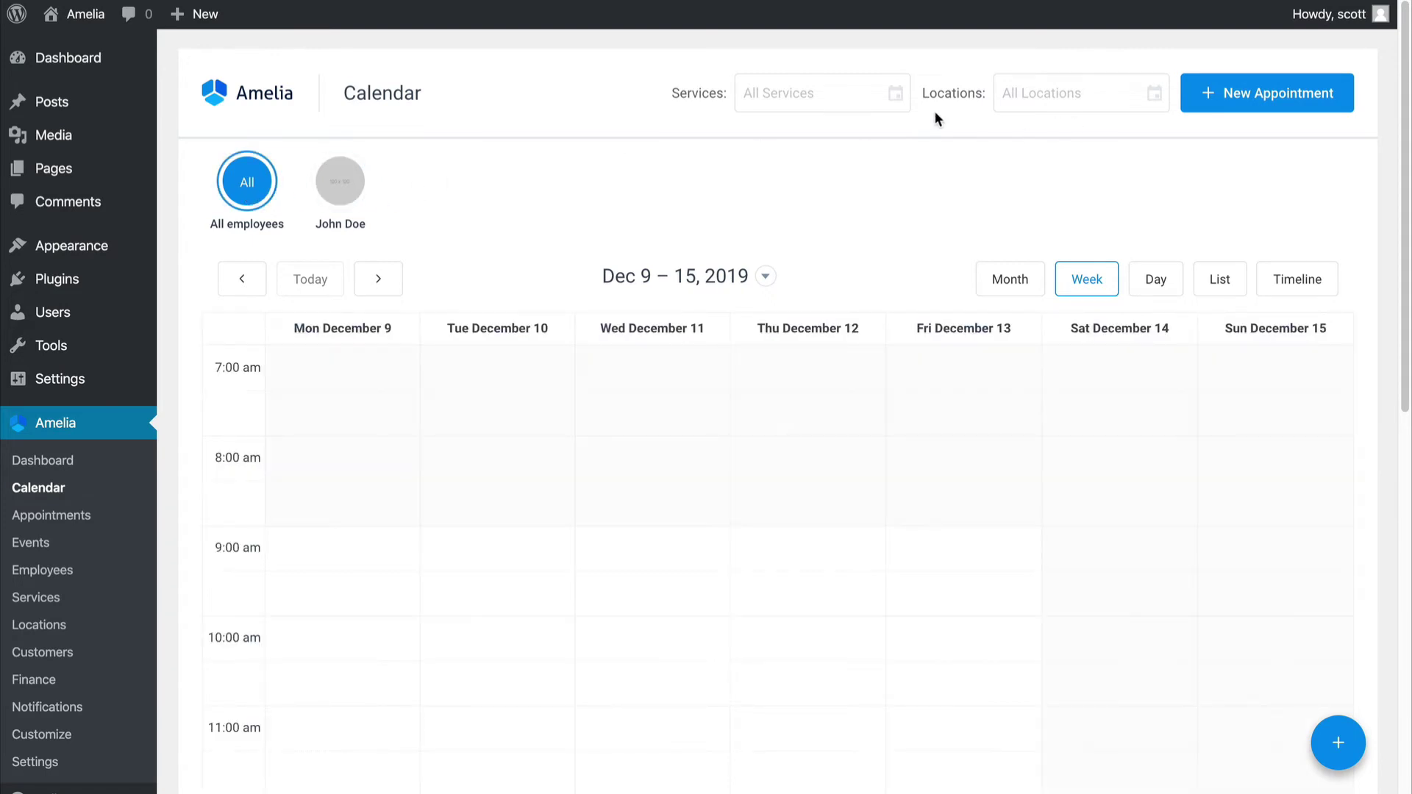
{"action": "left_click", "coordinate": [828, 103]}
{"action": "left_click", "coordinate": [1090, 96]}
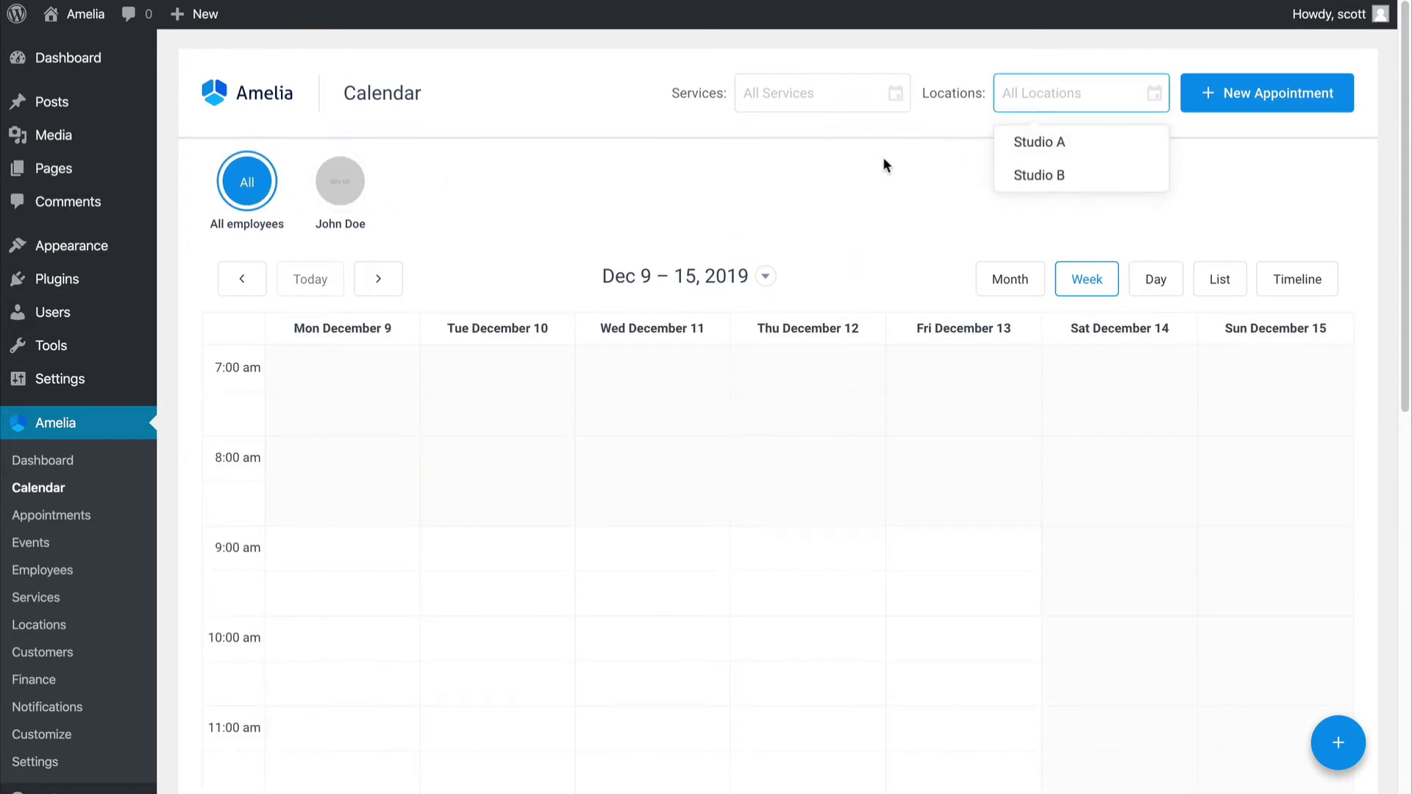
{"action": "left_click", "coordinate": [886, 166]}
- Examine the calendar's weekly hours, compare the Timeline, List and Day views, return to Week, and open Amelia's Dashboard
{"action": "scroll", "coordinate": [1299, 506], "scroll_direction": "down", "scroll_amount": 8}
{"action": "scroll", "coordinate": [1266, 320], "scroll_direction": "up", "scroll_amount": 4}
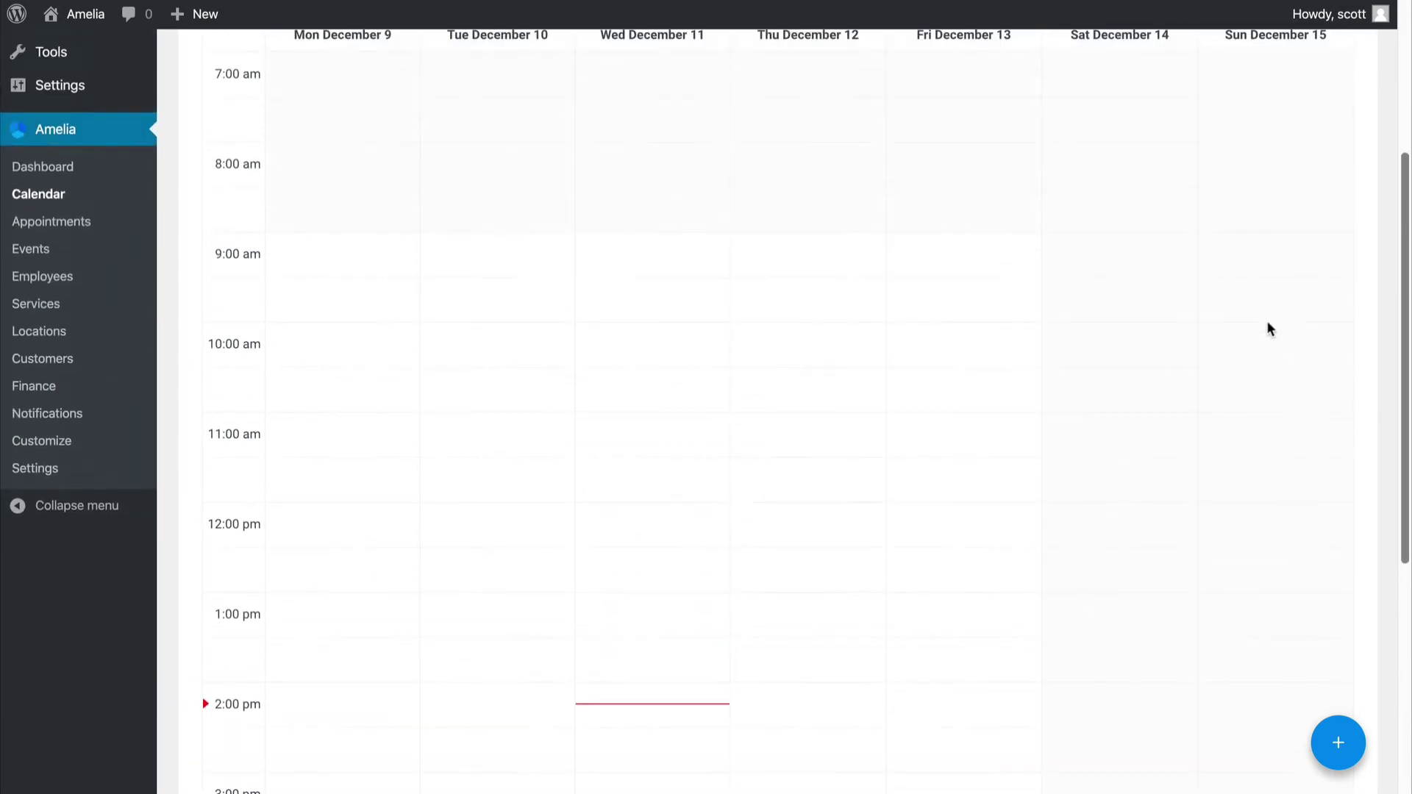
{"action": "scroll", "coordinate": [1267, 323], "scroll_direction": "up", "scroll_amount": 4}
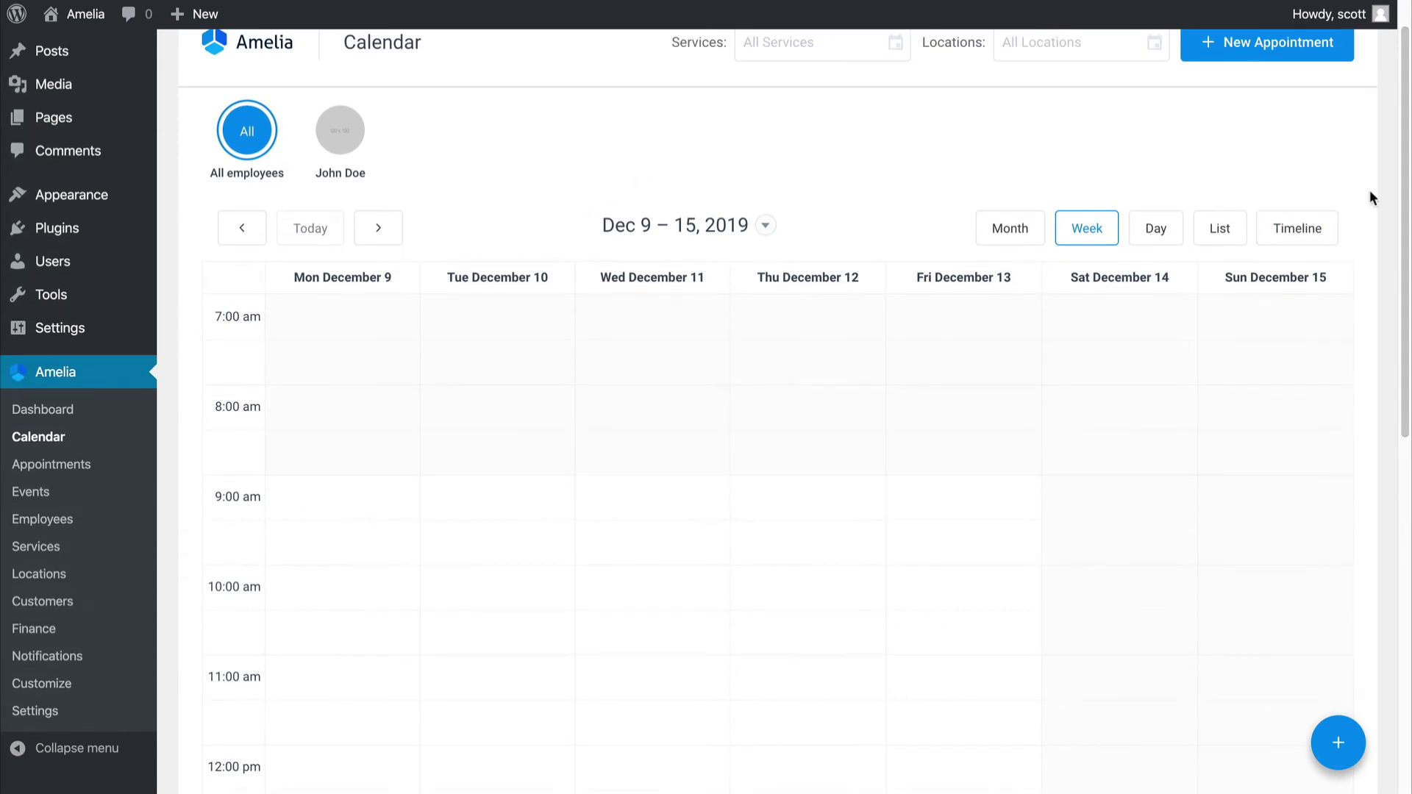
{"action": "scroll", "coordinate": [1370, 198], "scroll_direction": "up", "scroll_amount": 1}
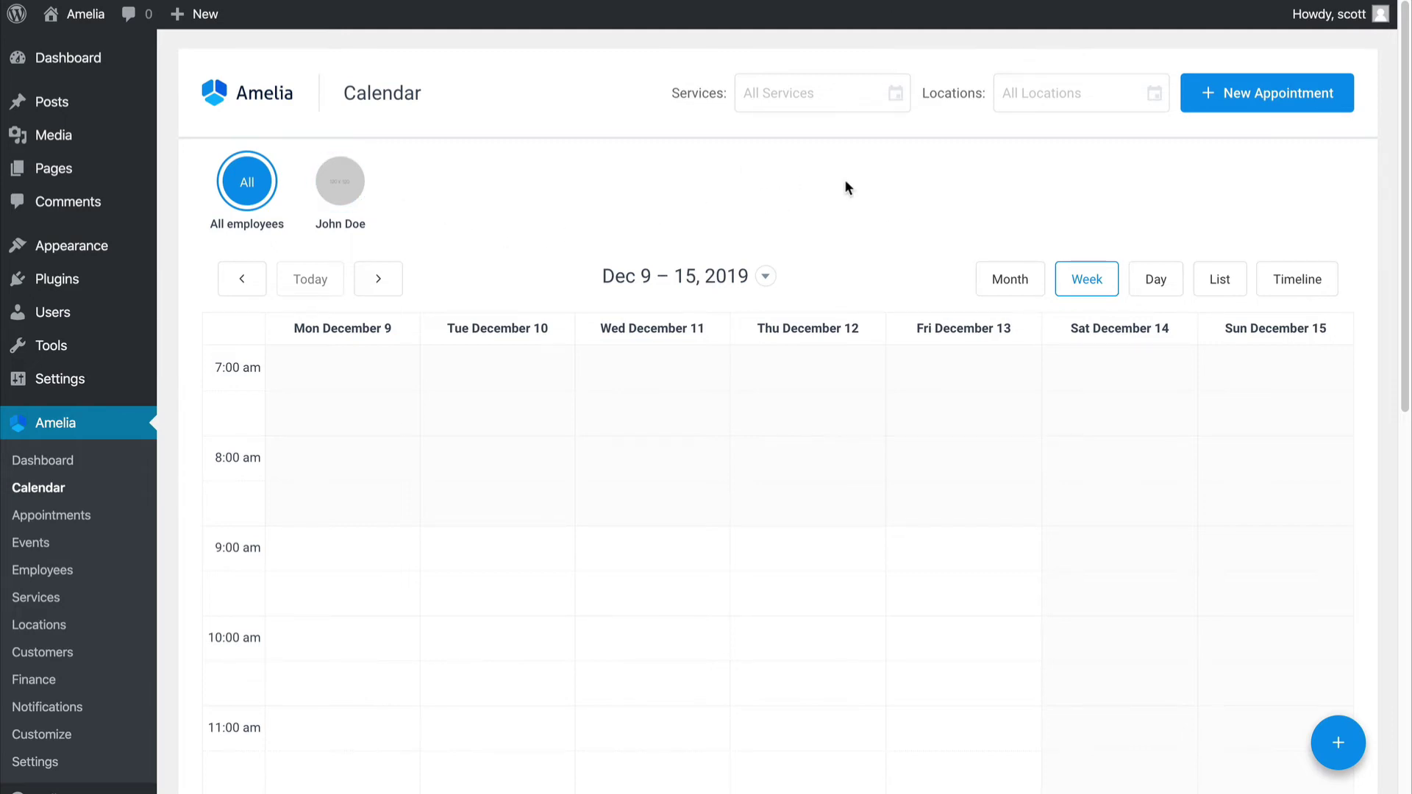
{"action": "left_click", "coordinate": [1262, 283]}
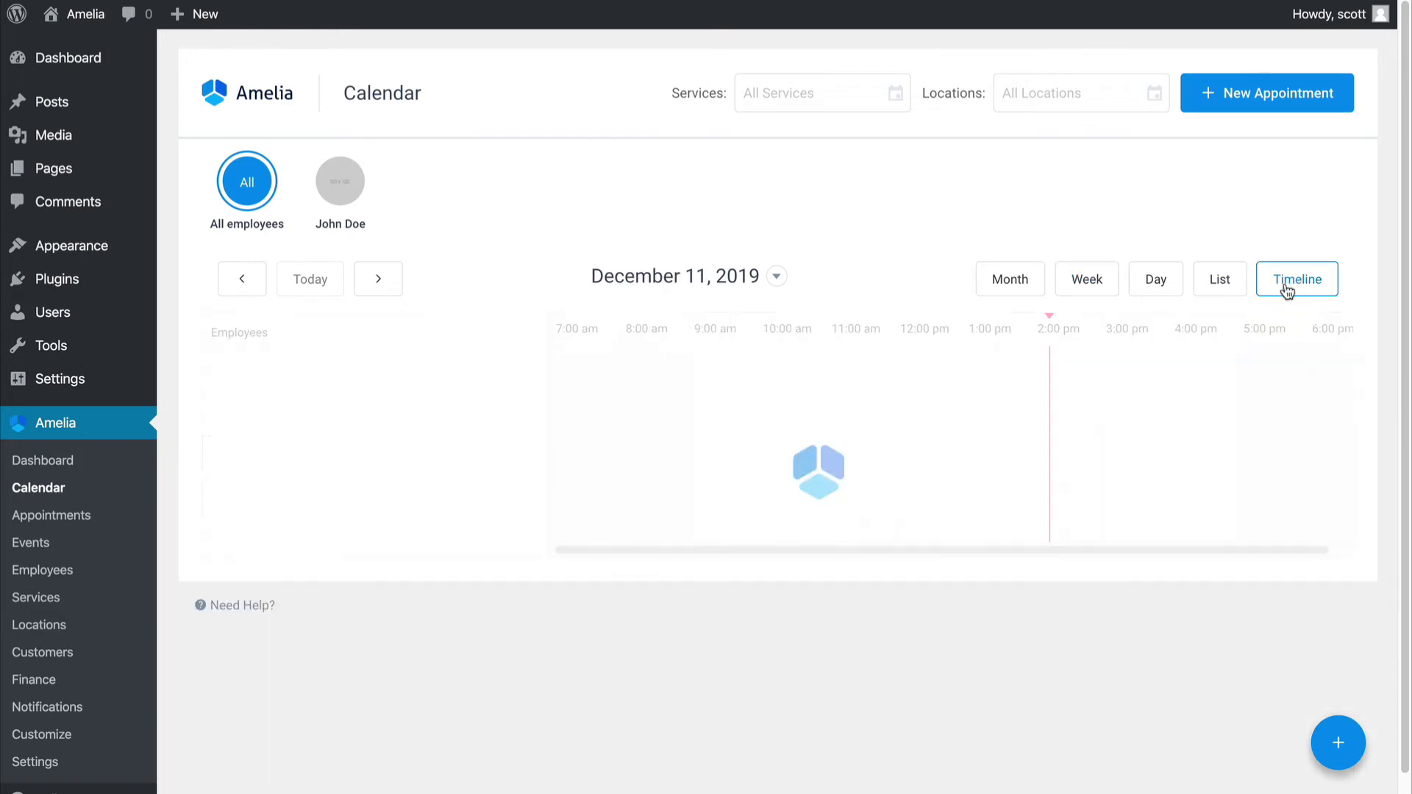
{"action": "left_click", "coordinate": [1217, 291]}
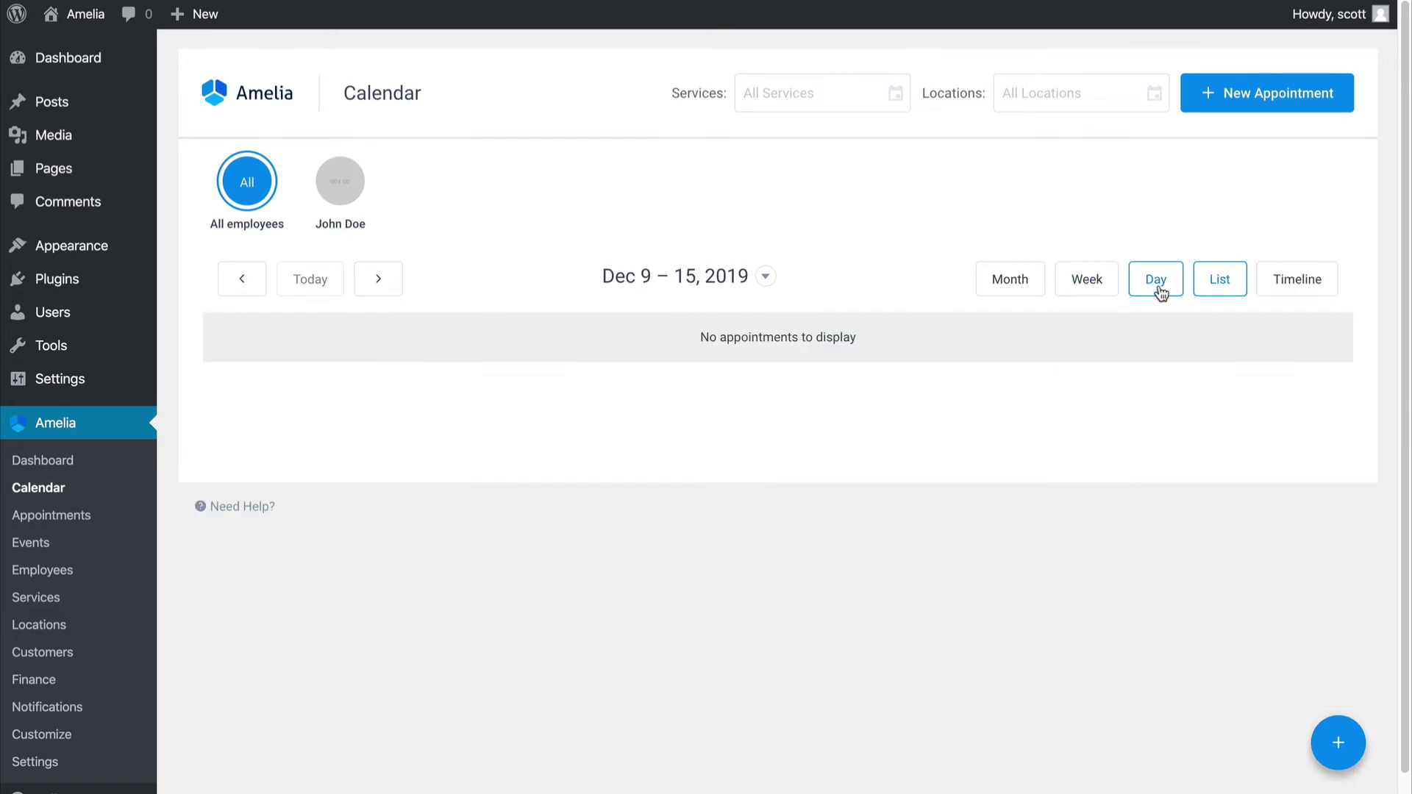
{"action": "left_click", "coordinate": [1158, 292]}
{"action": "left_click", "coordinate": [1093, 285]}
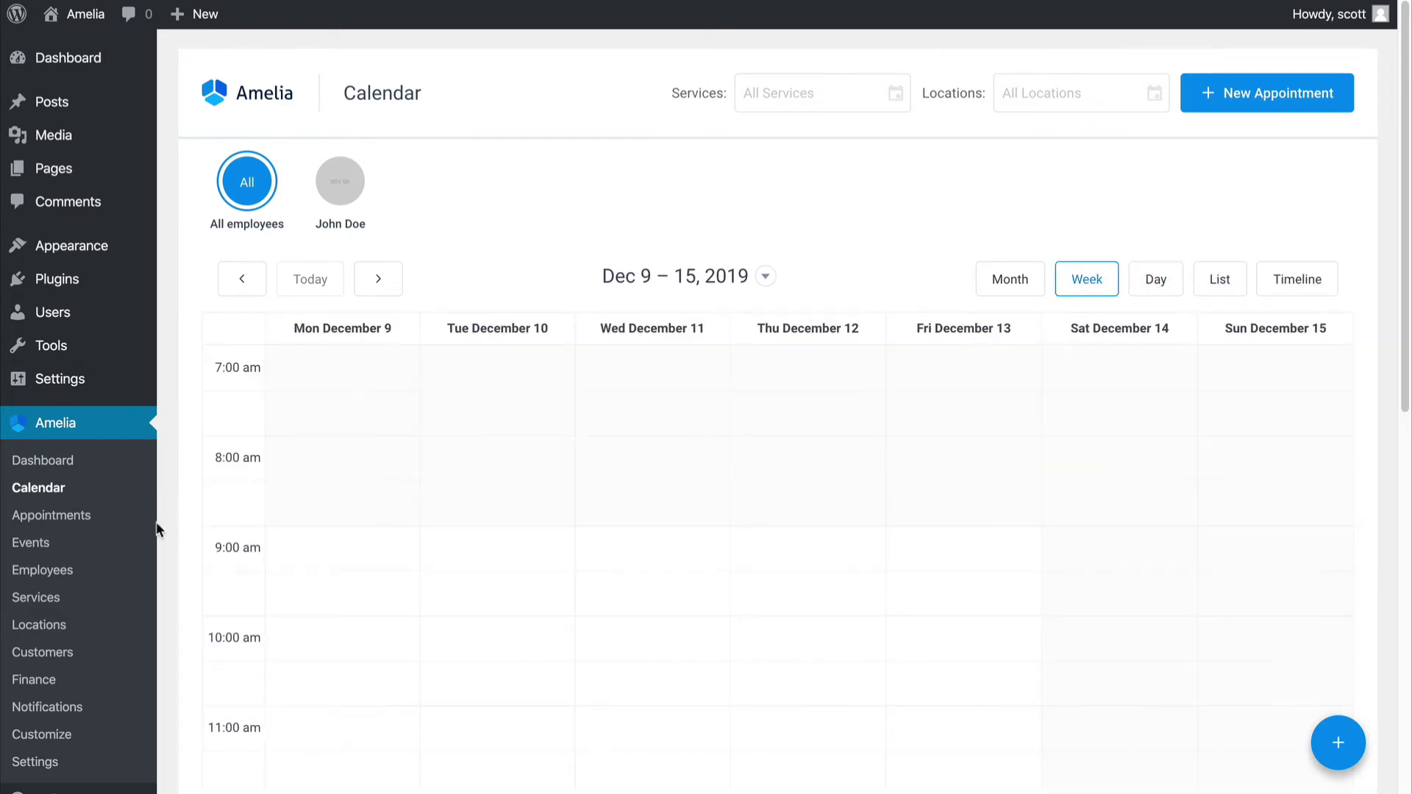
{"action": "left_click", "coordinate": [44, 461]}
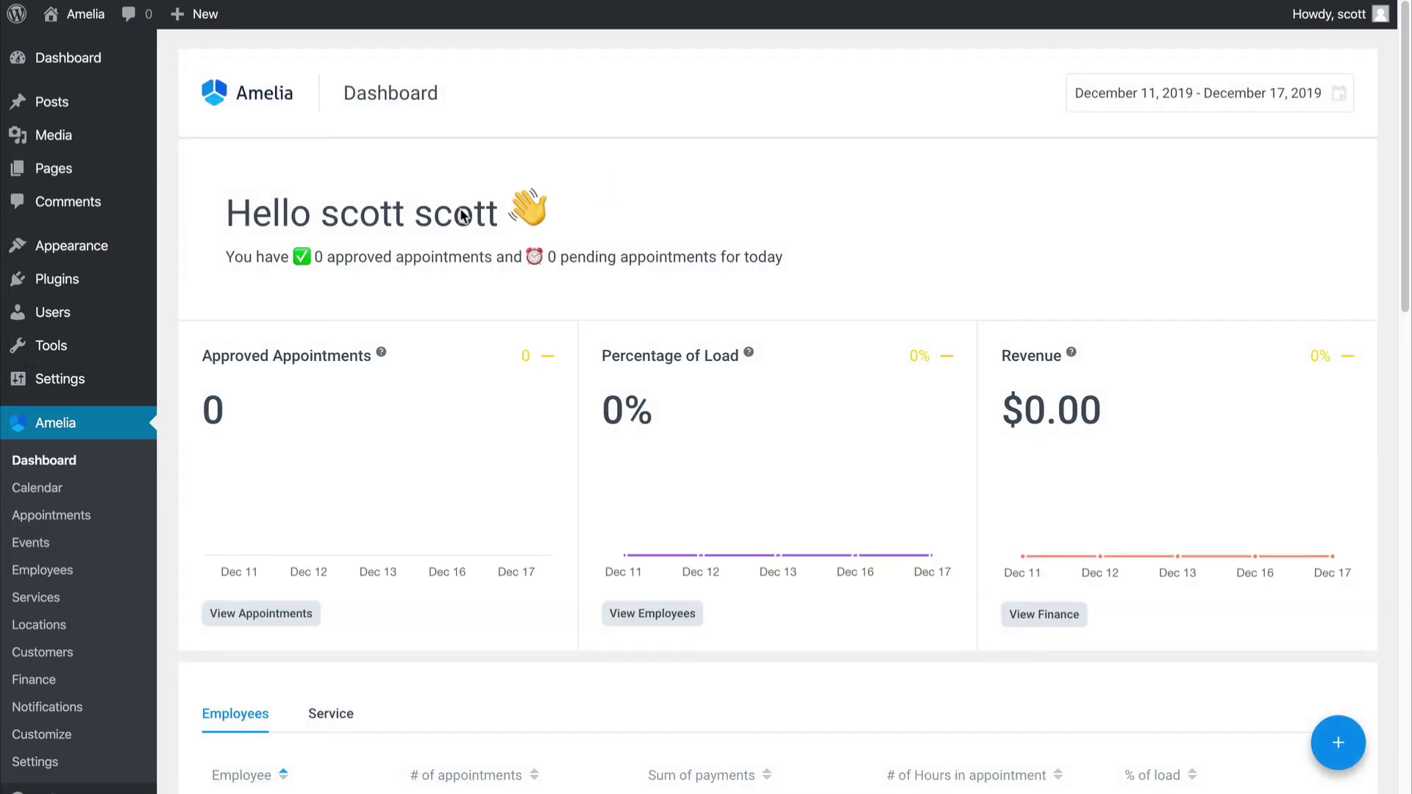
- Open the Booking page for editing and check which Amelia blocks can be inserted, without adding any
{"action": "left_click", "coordinate": [66, 178]}
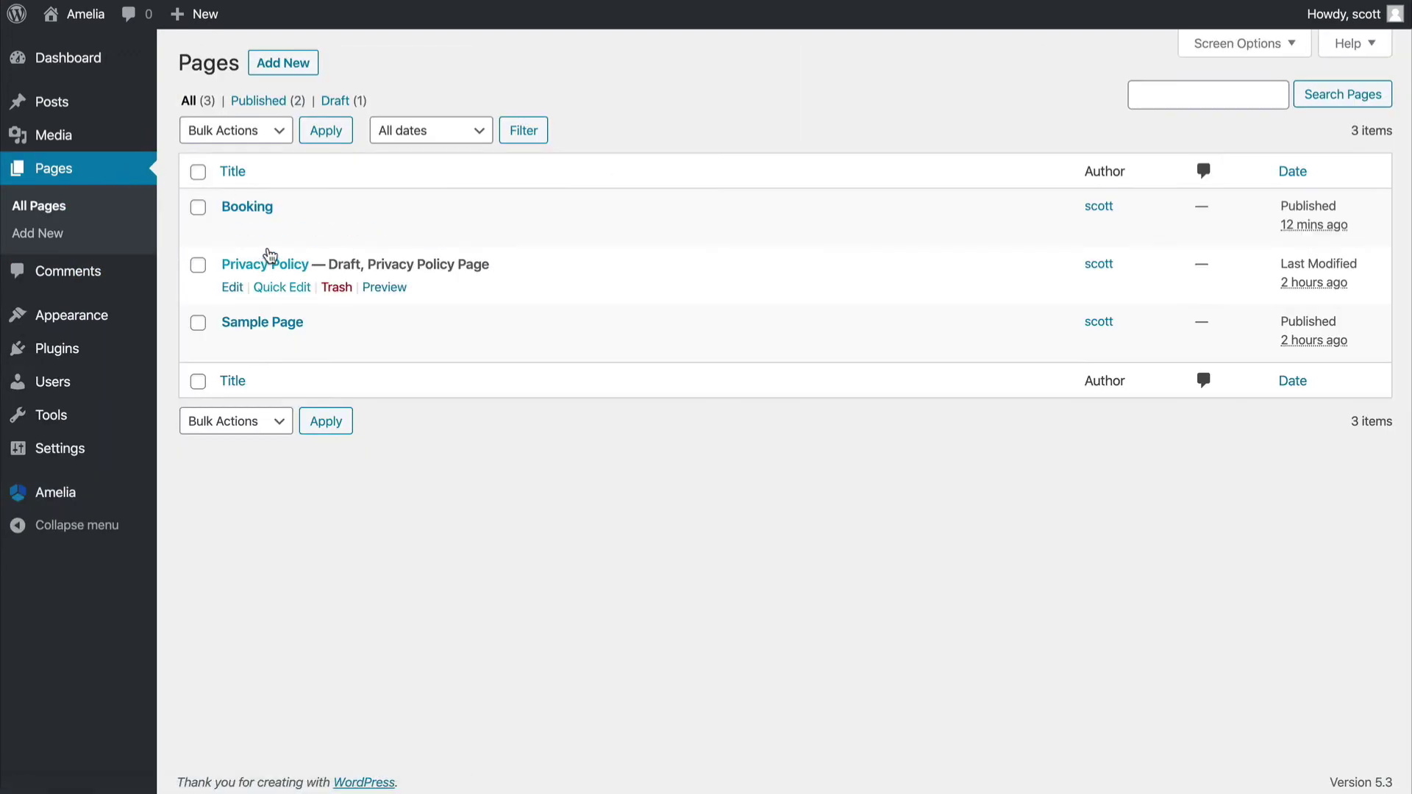
{"action": "left_click", "coordinate": [239, 207]}
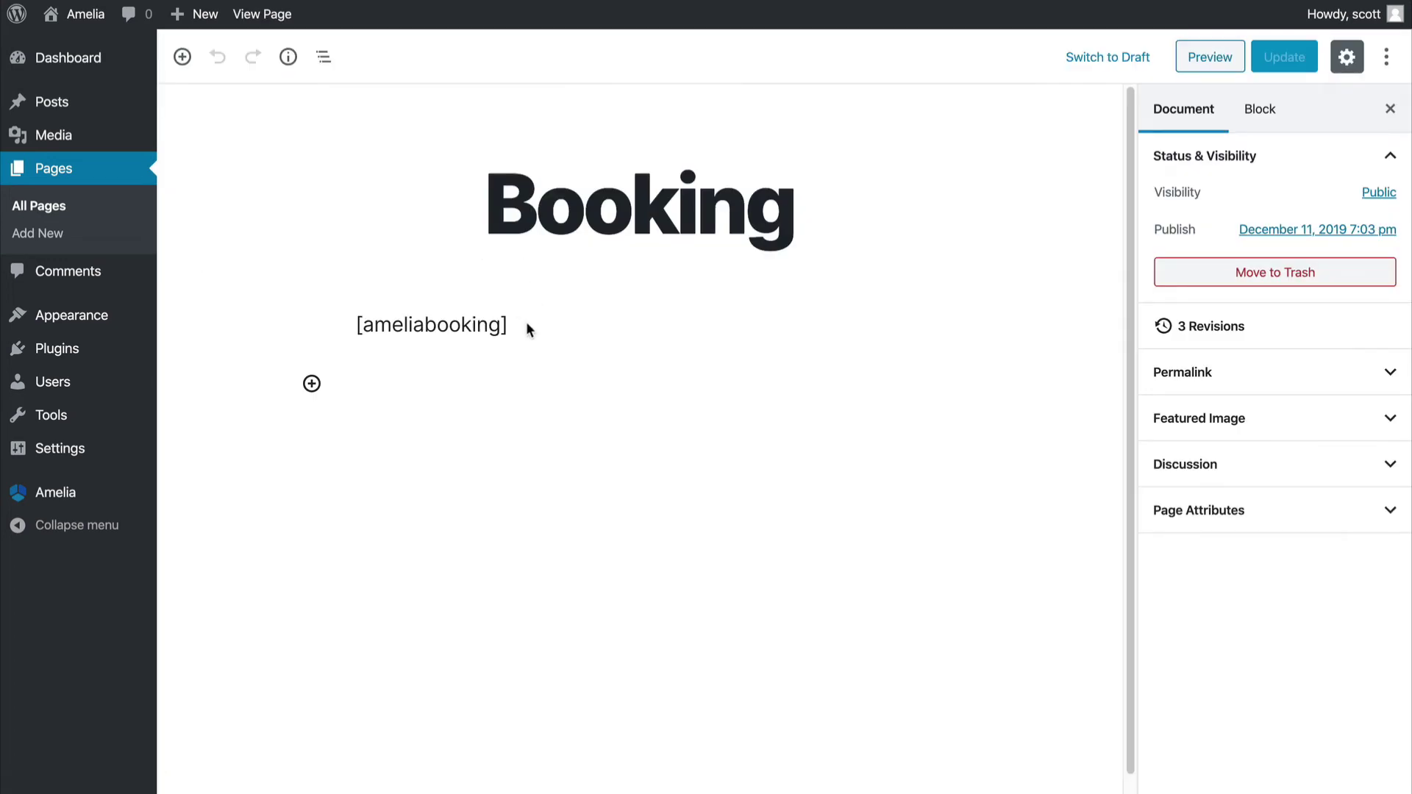
{"action": "left_click", "coordinate": [392, 323]}
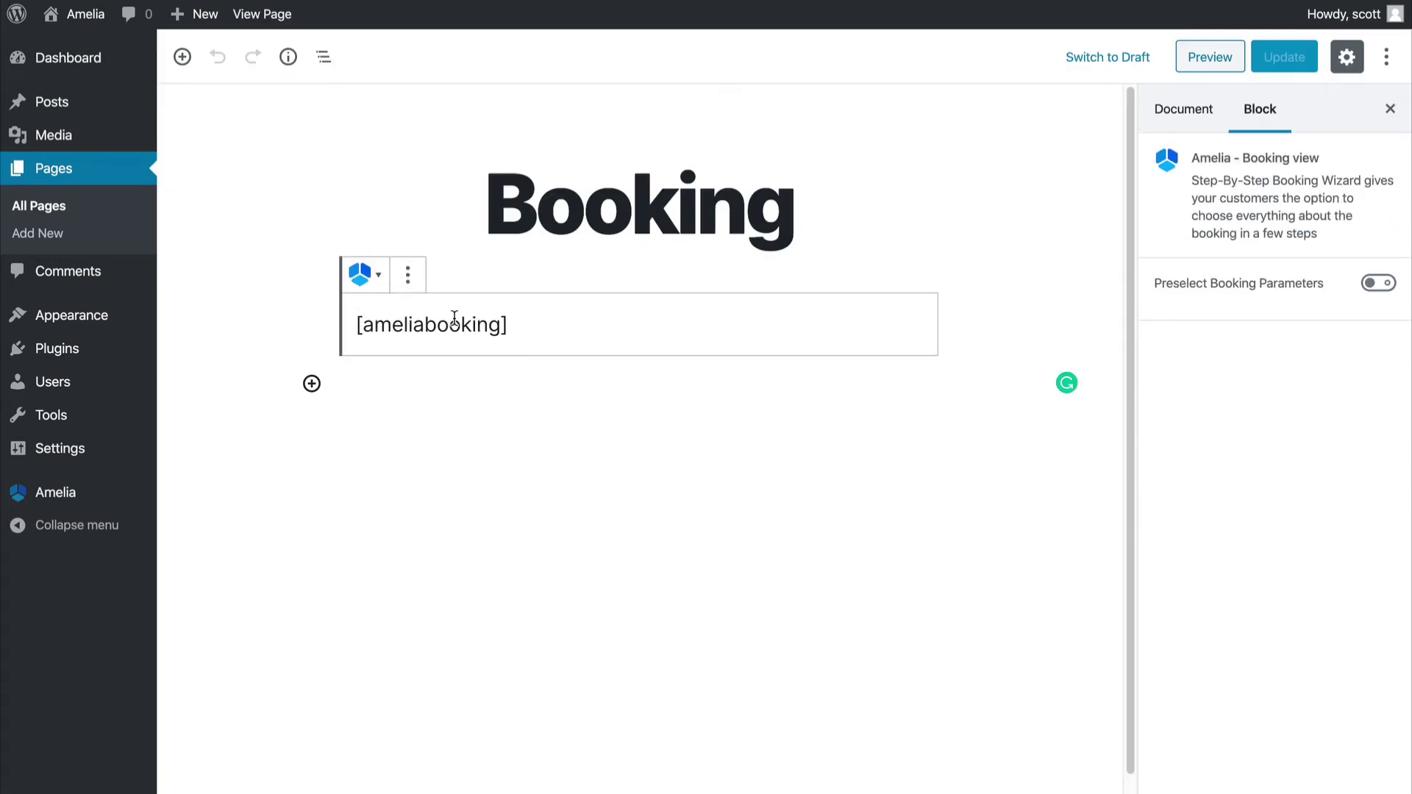
{"action": "left_click", "coordinate": [312, 383]}
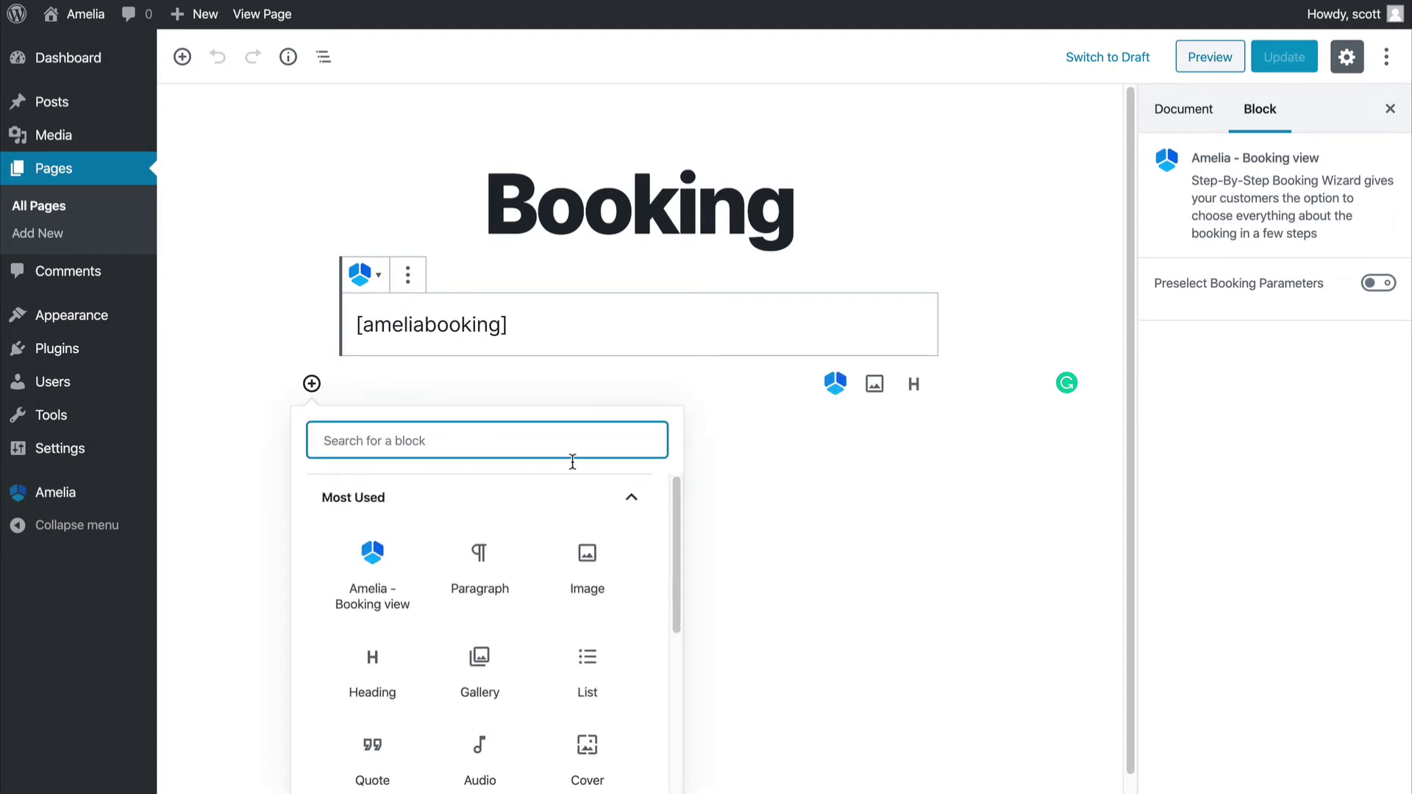
{"action": "left_click", "coordinate": [631, 497]}
{"action": "left_click", "coordinate": [553, 545]}
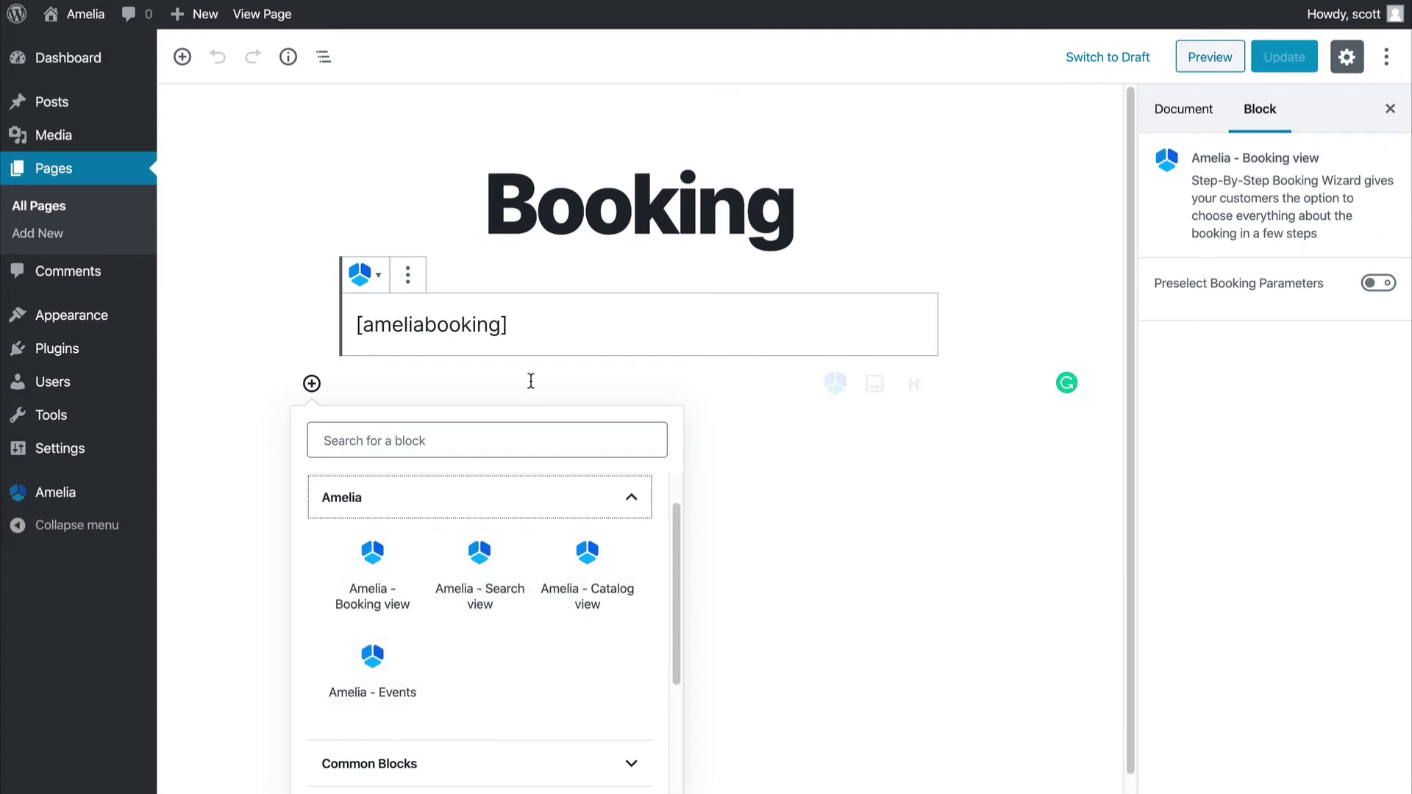
{"action": "left_click", "coordinate": [1280, 56]}
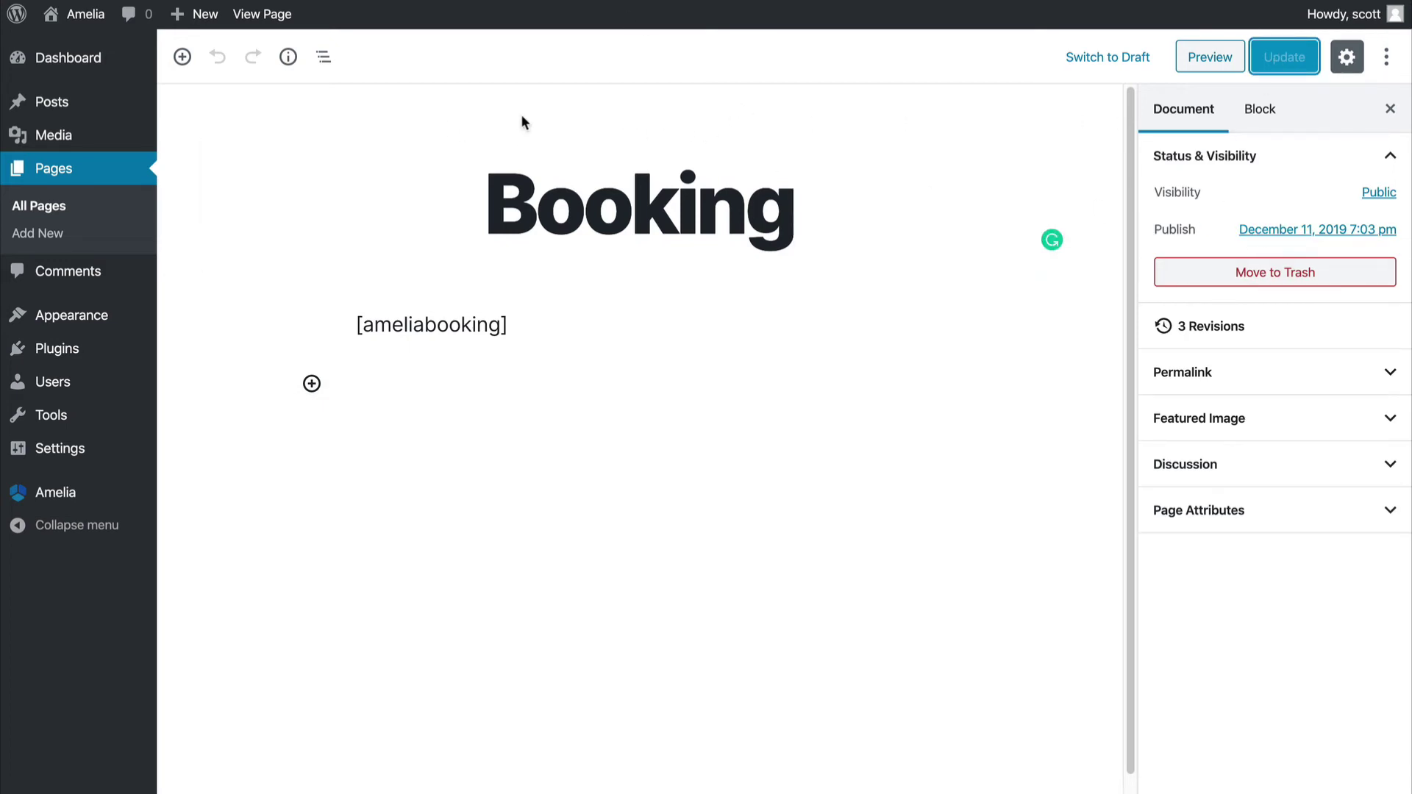
- View the published Booking page and choose the 1:00 pm - 2:00 pm slot on December 27, 2019
{"action": "left_click", "coordinate": [57, 209]}
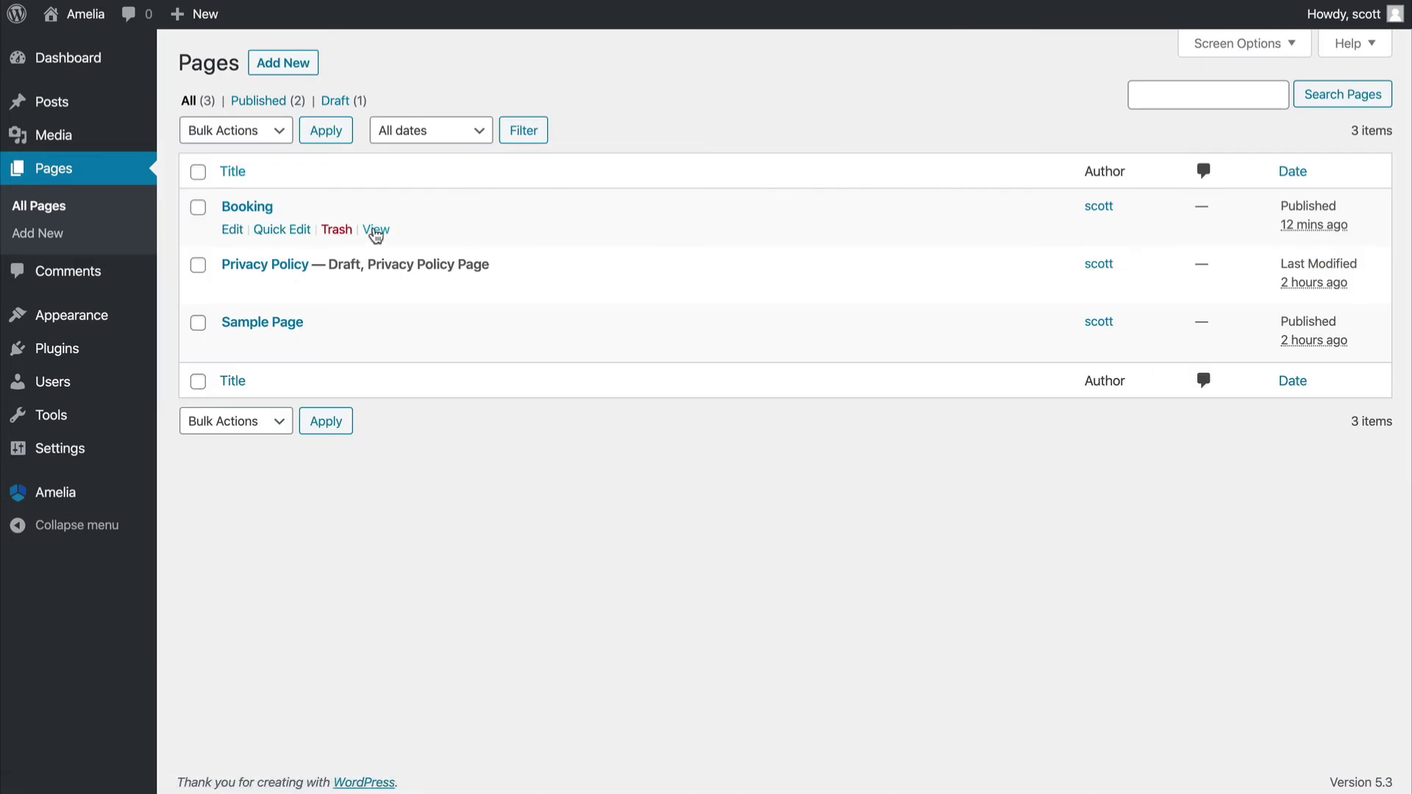
{"action": "left_click", "coordinate": [375, 230]}
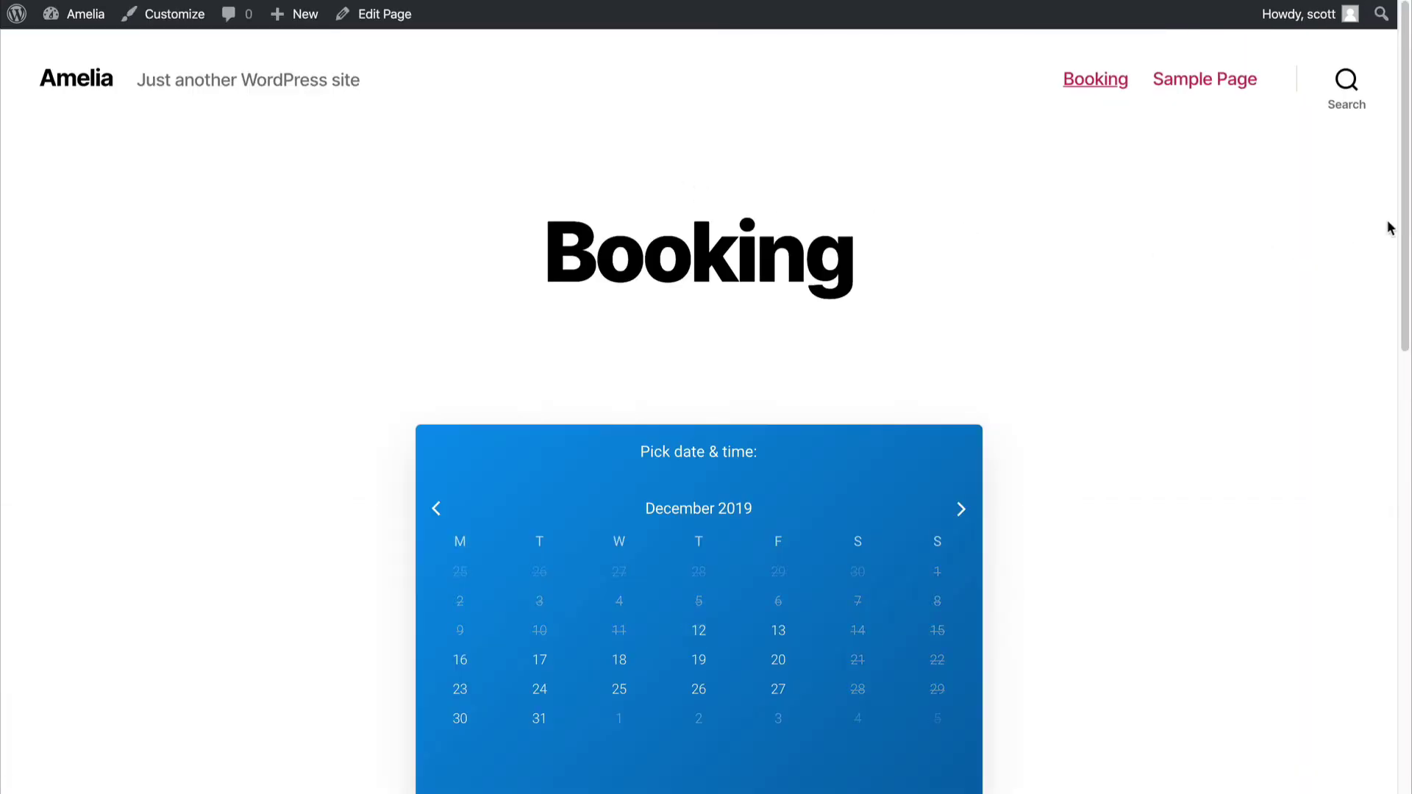
{"action": "scroll", "coordinate": [1387, 228], "scroll_direction": "down", "scroll_amount": 3}
{"action": "scroll", "coordinate": [557, 359], "scroll_direction": "up", "scroll_amount": 1}
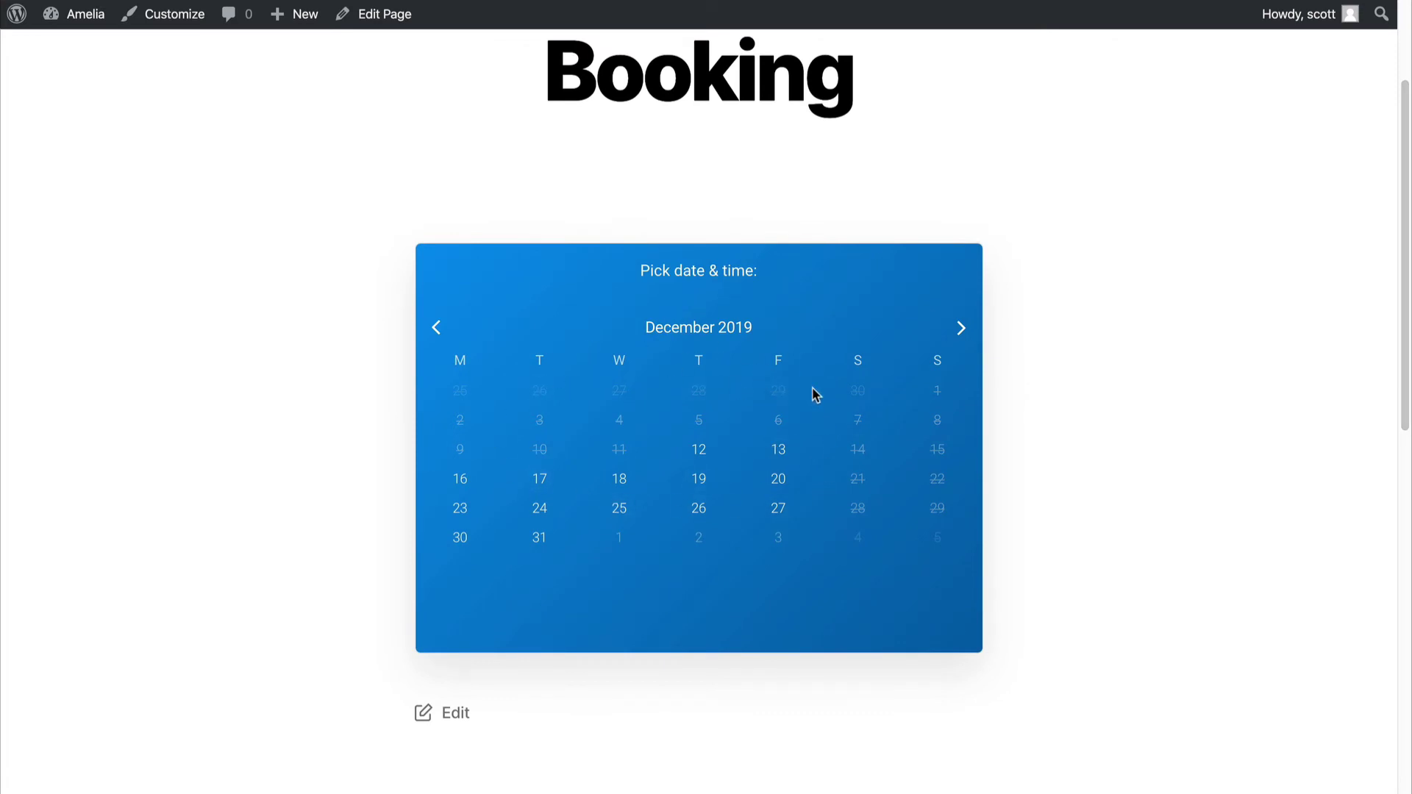
{"action": "left_click", "coordinate": [778, 508]}
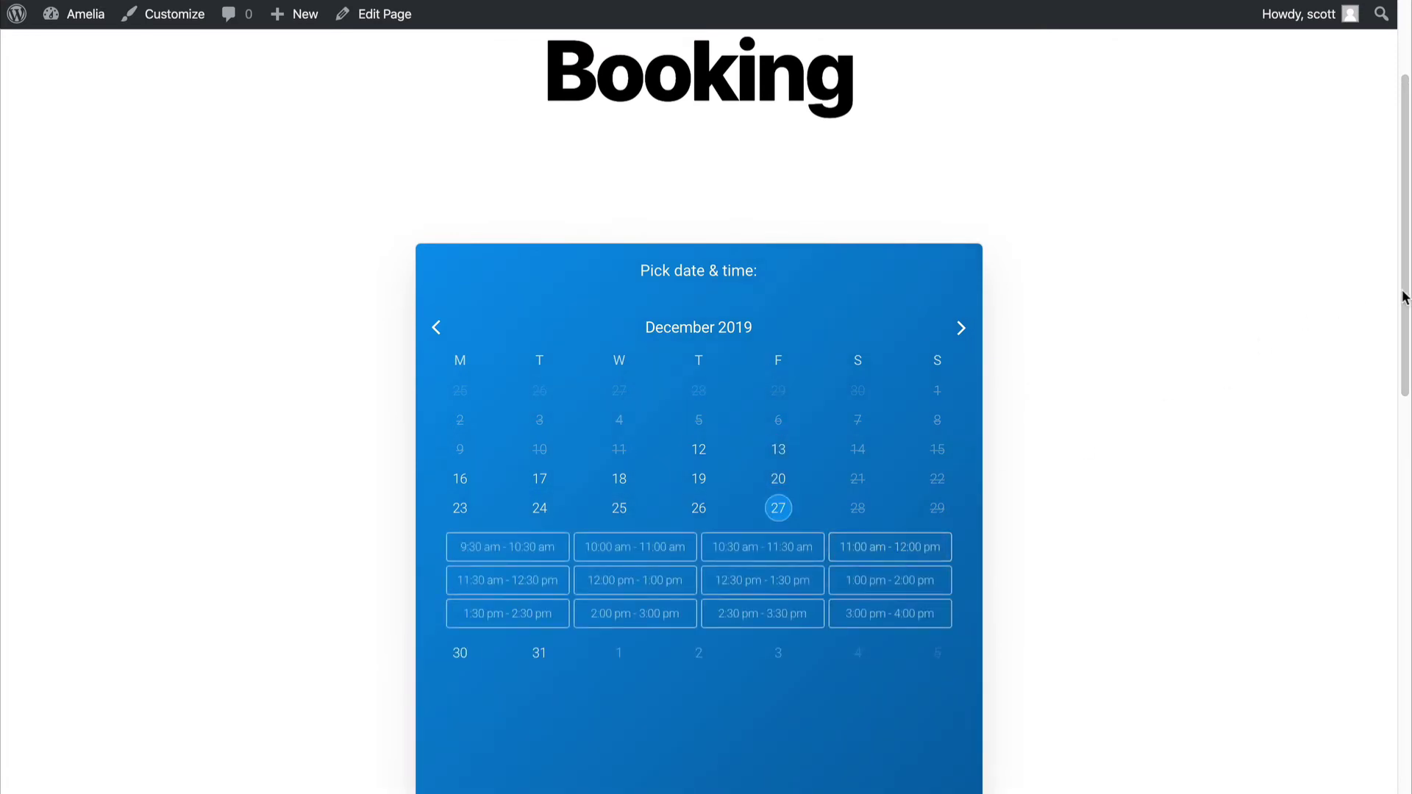
{"action": "scroll", "coordinate": [1405, 297], "scroll_direction": "down", "scroll_amount": 5}
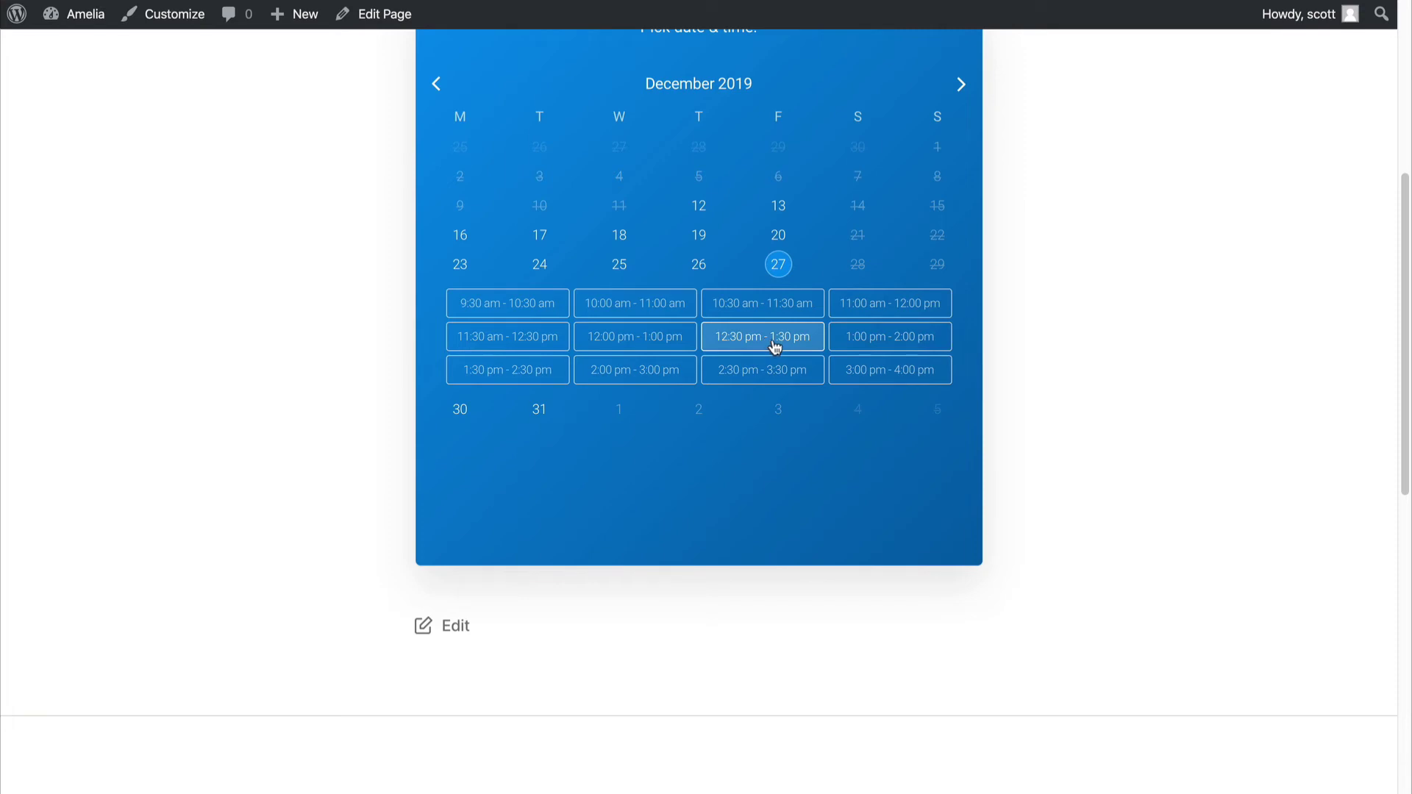
{"action": "left_click", "coordinate": [861, 345]}
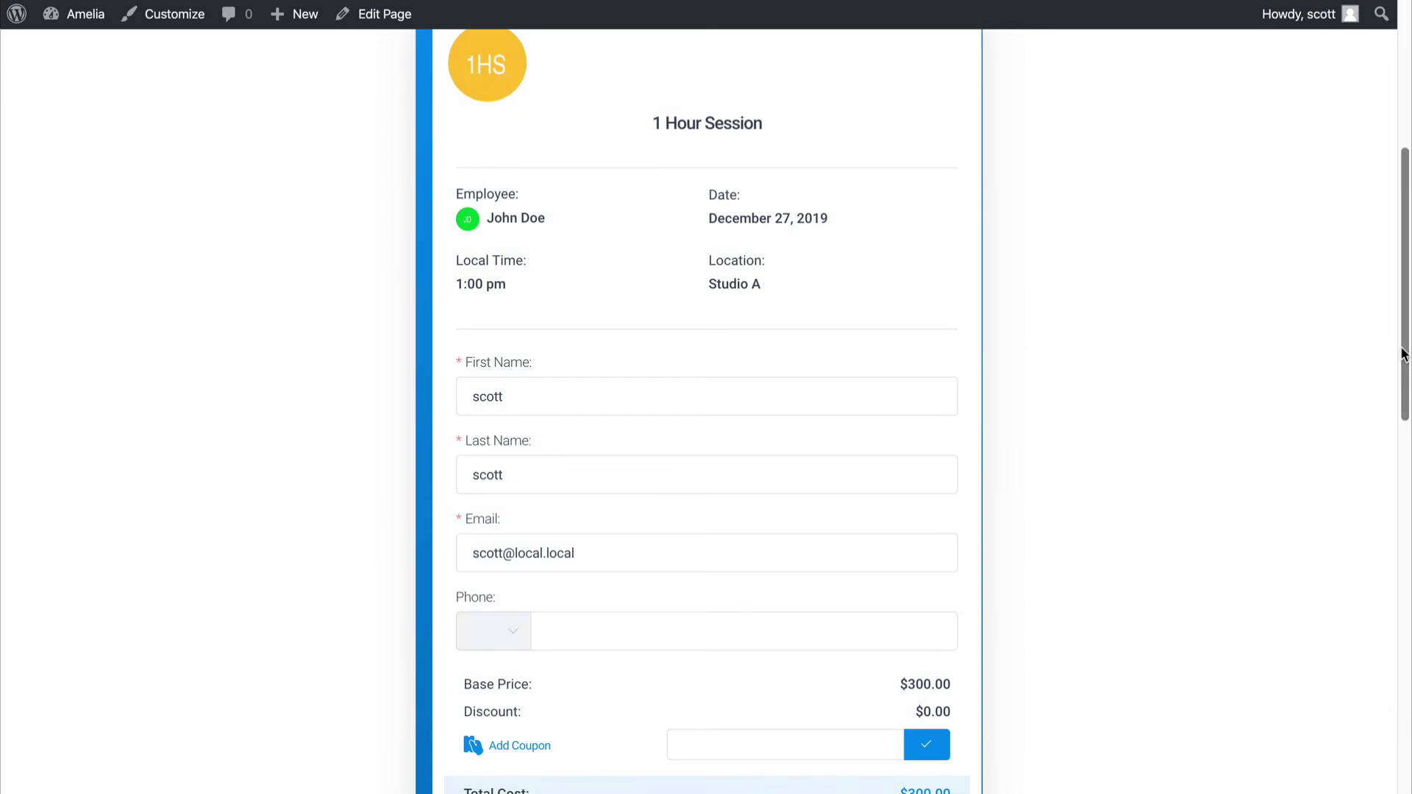
- Review the 1 Hour Session booking form, leave the phone and coupon empty, and confirm the booking
{"action": "left_click_drag", "start_coordinate": [1400, 351], "coordinate": [1397, 328]}
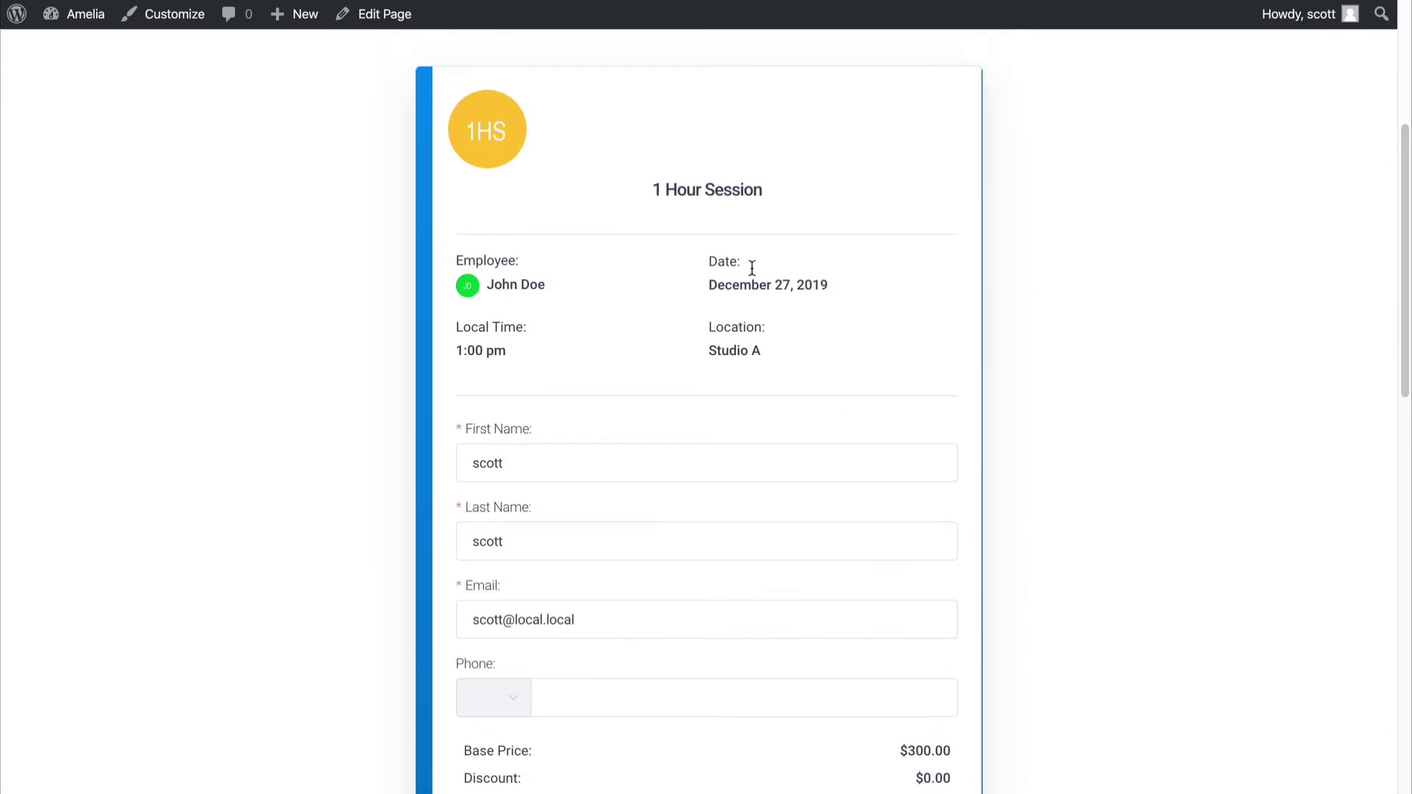
{"action": "left_click_drag", "start_coordinate": [1401, 311], "coordinate": [1403, 355]}
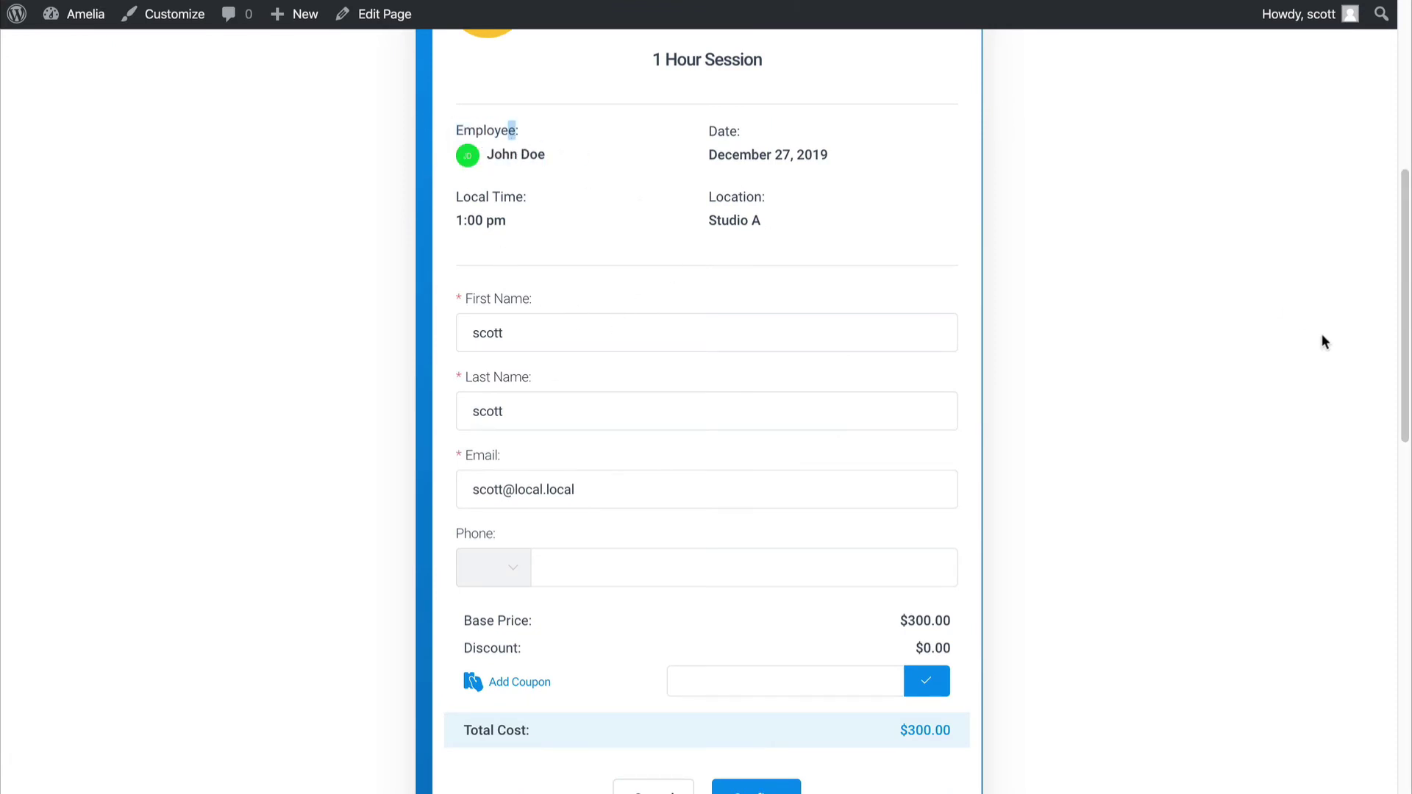
{"action": "left_click_drag", "start_coordinate": [1403, 349], "coordinate": [1404, 375]}
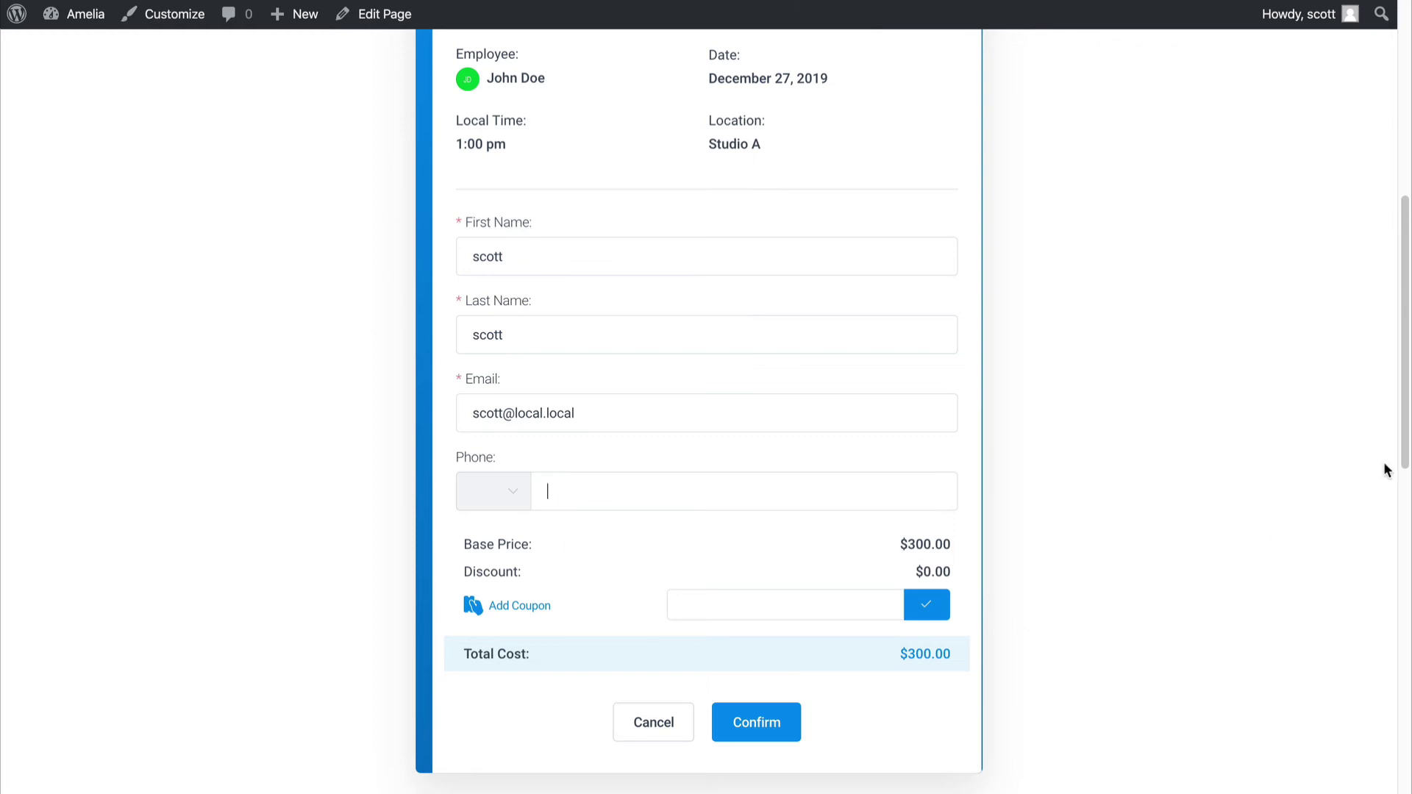
{"action": "scroll", "coordinate": [1384, 469], "scroll_direction": "down", "scroll_amount": 3}
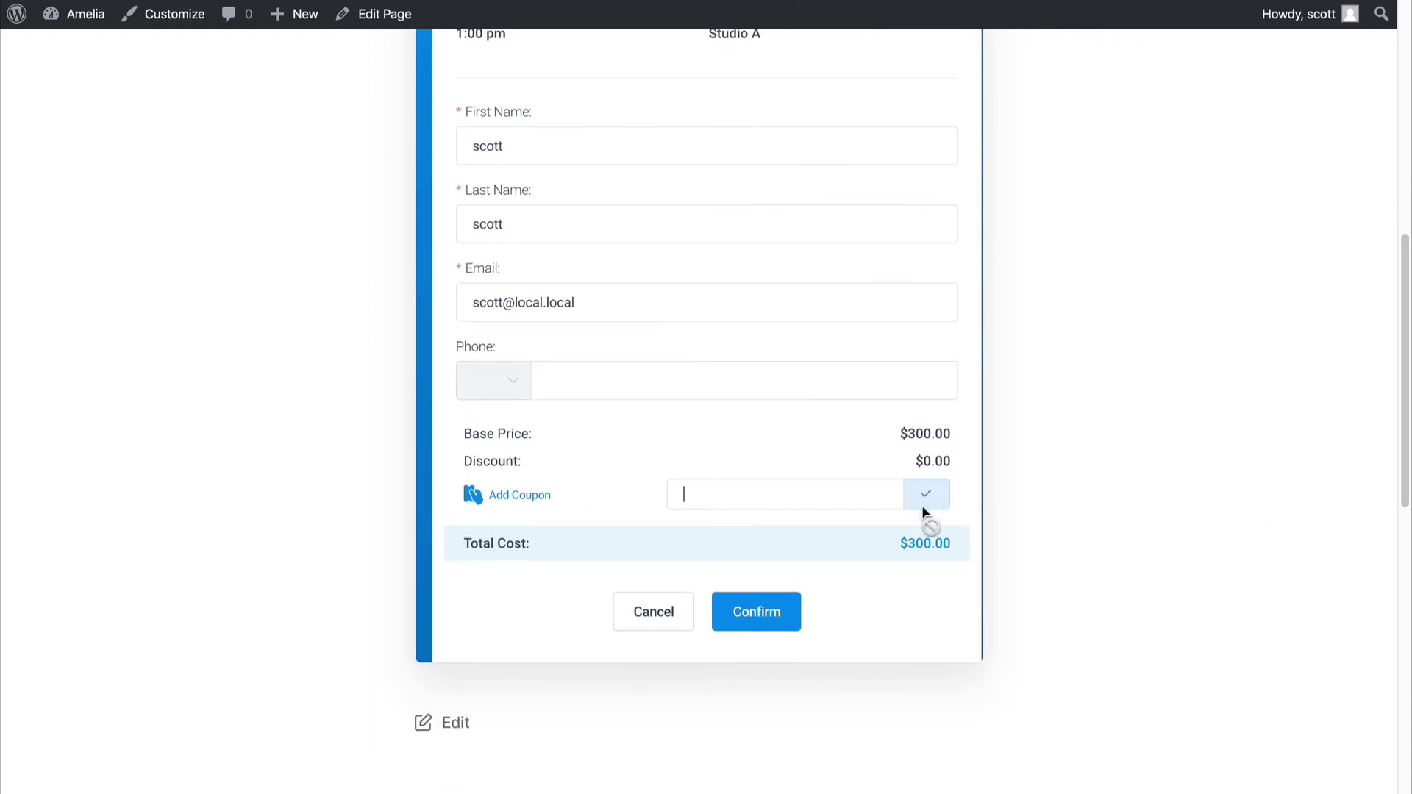
{"action": "left_click", "coordinate": [770, 620]}
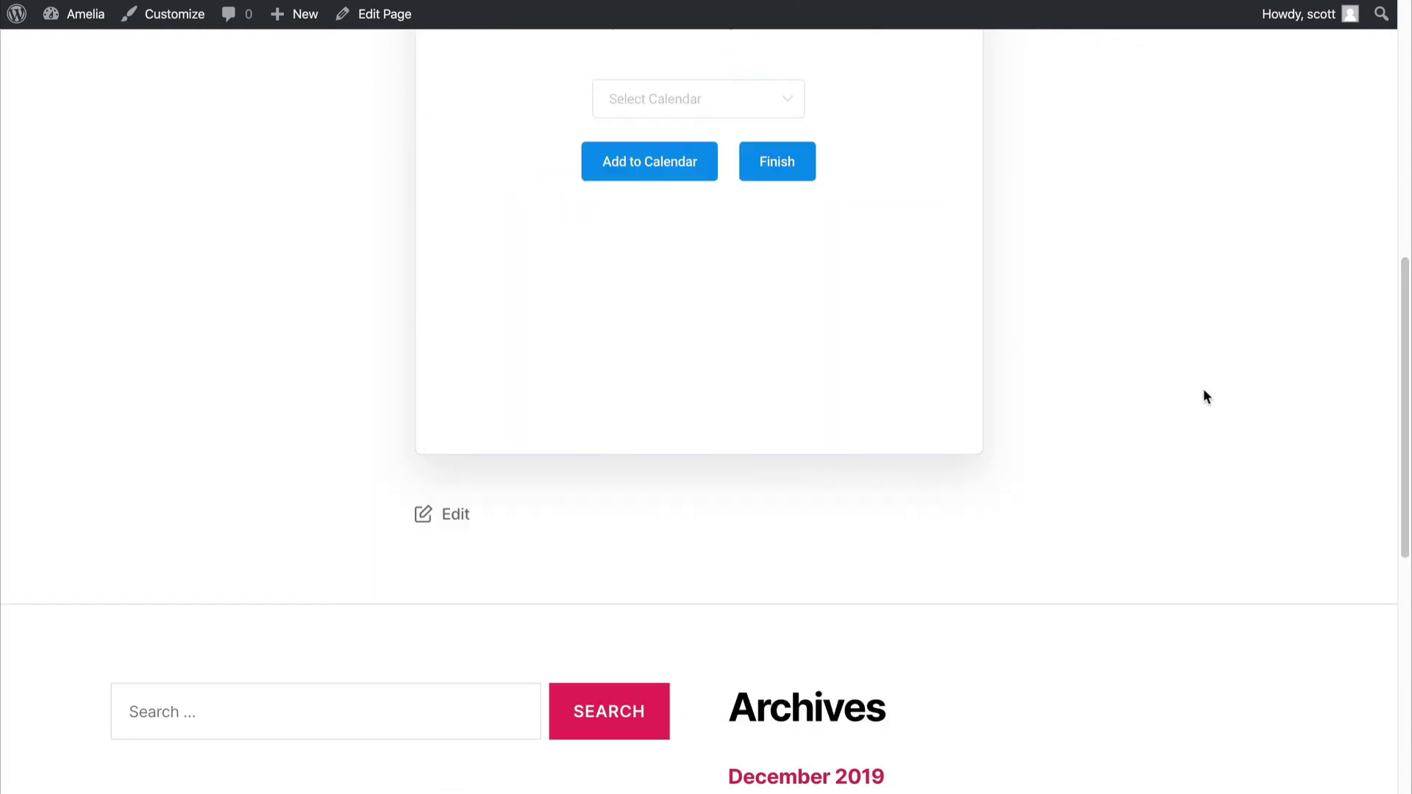
- Check the calendar choices for the completed booking, add it to iCal Calendar as a downloaded file, and finish
{"action": "scroll", "coordinate": [1354, 414], "scroll_direction": "up", "scroll_amount": 5}
{"action": "scroll", "coordinate": [1030, 353], "scroll_direction": "down", "scroll_amount": 1}
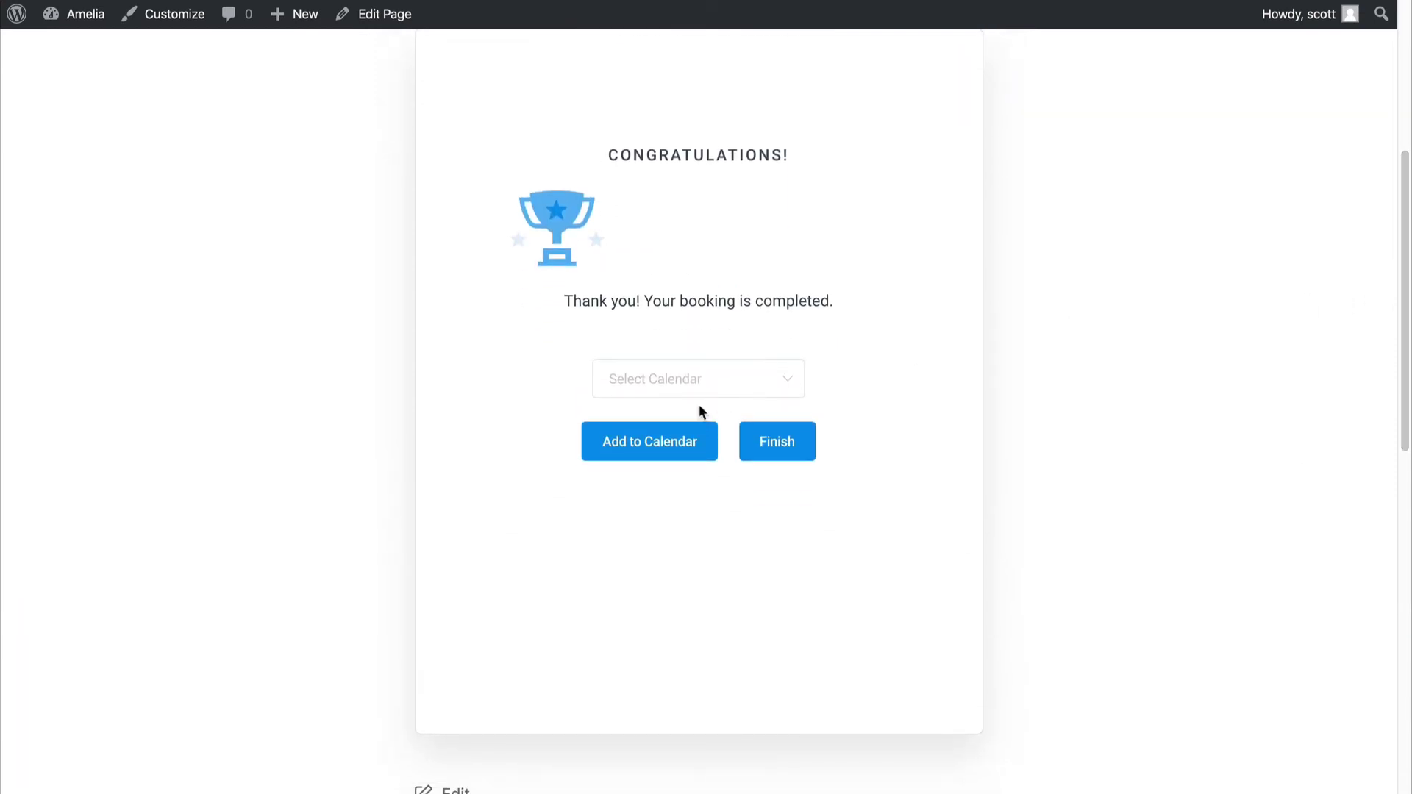
{"action": "left_click", "coordinate": [667, 398]}
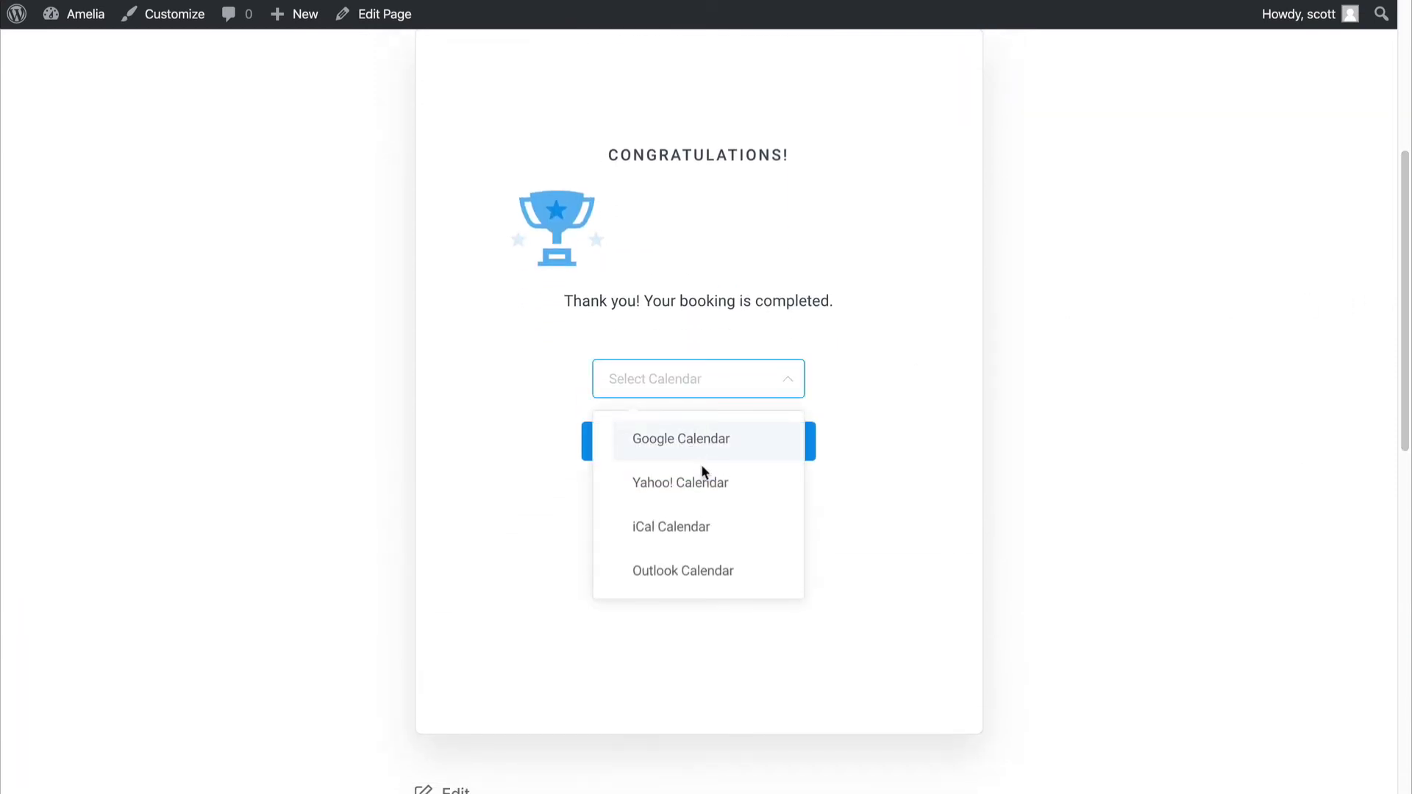
{"action": "left_click", "coordinate": [886, 504]}
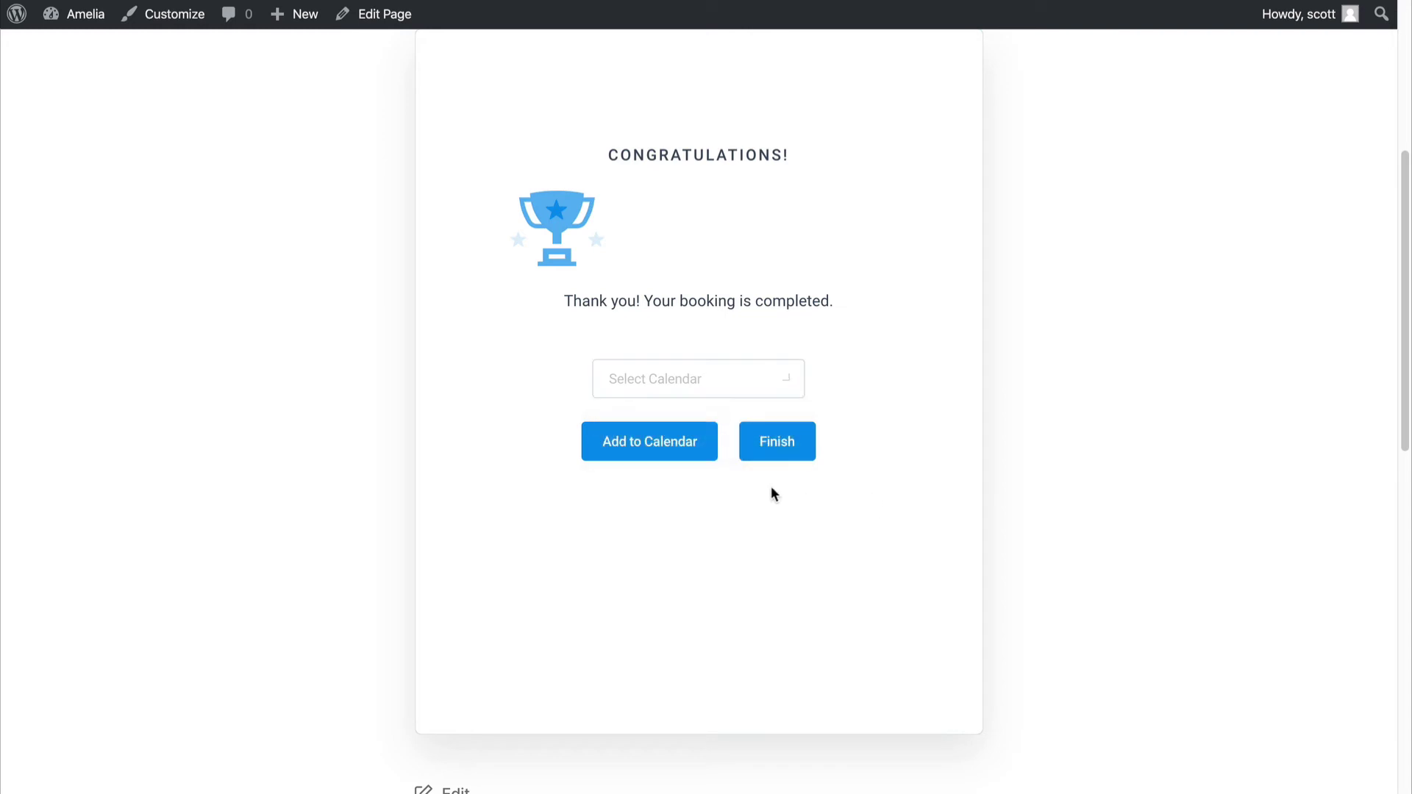
{"action": "left_click", "coordinate": [699, 385]}
{"action": "left_click", "coordinate": [693, 525]}
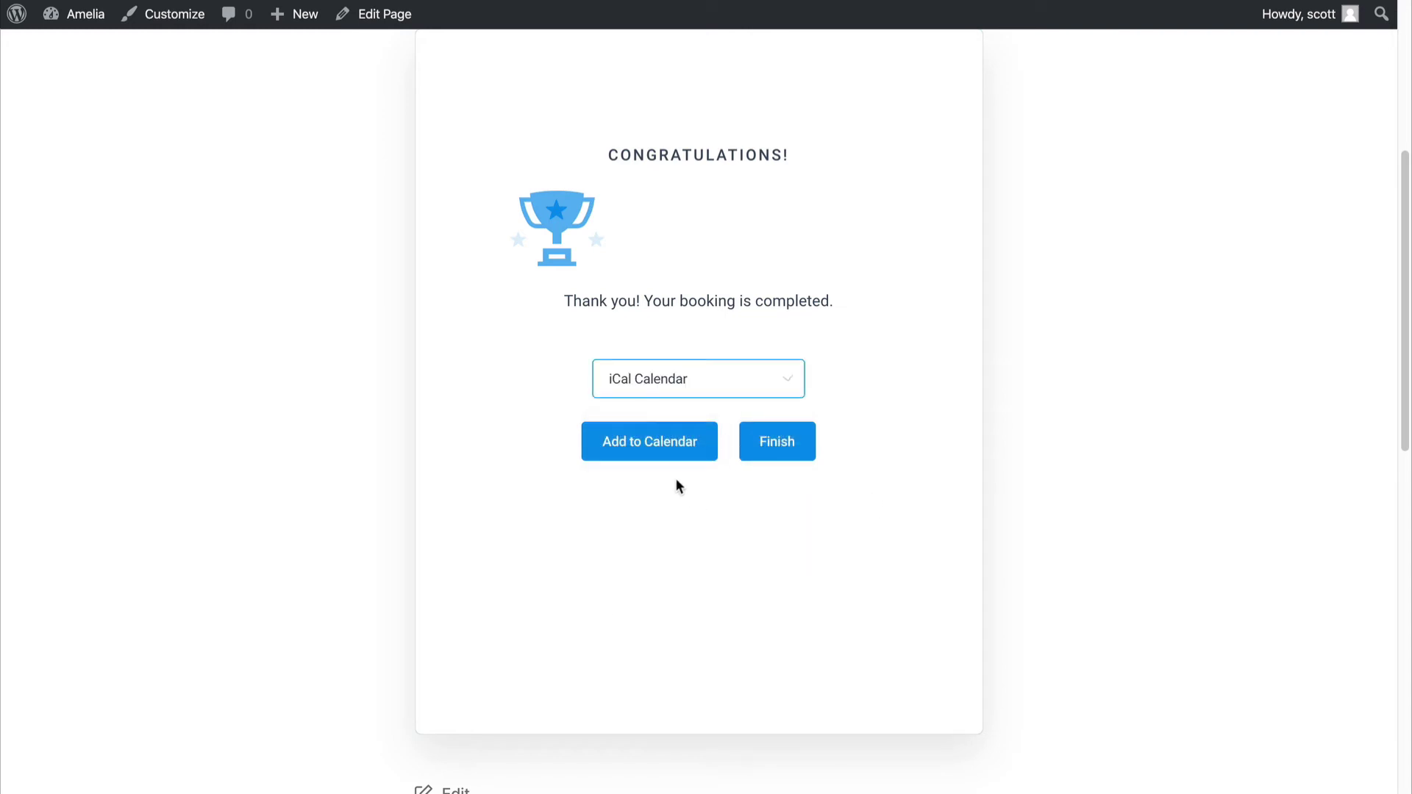
{"action": "left_click", "coordinate": [659, 448]}
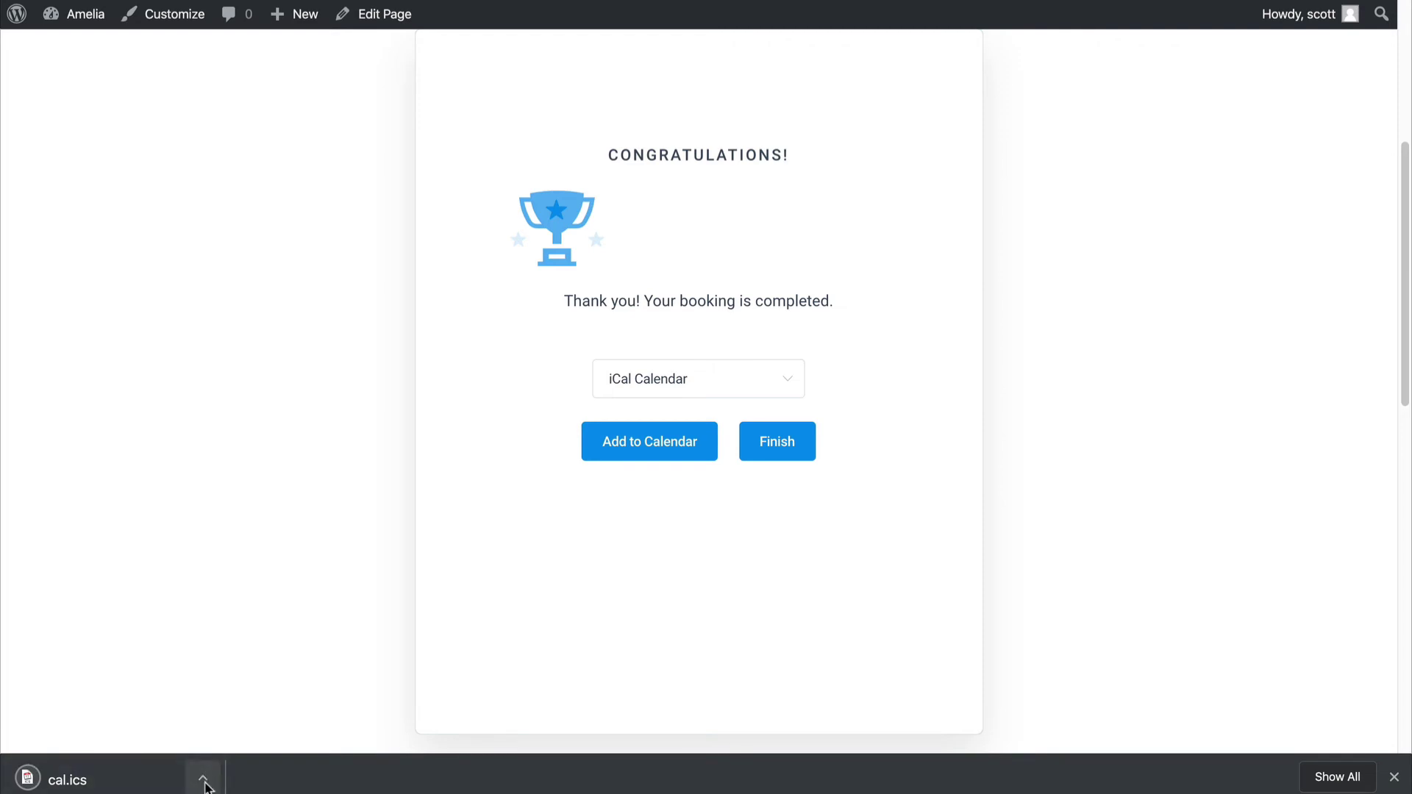
{"action": "left_click", "coordinate": [203, 777]}
{"action": "left_click", "coordinate": [129, 704]}
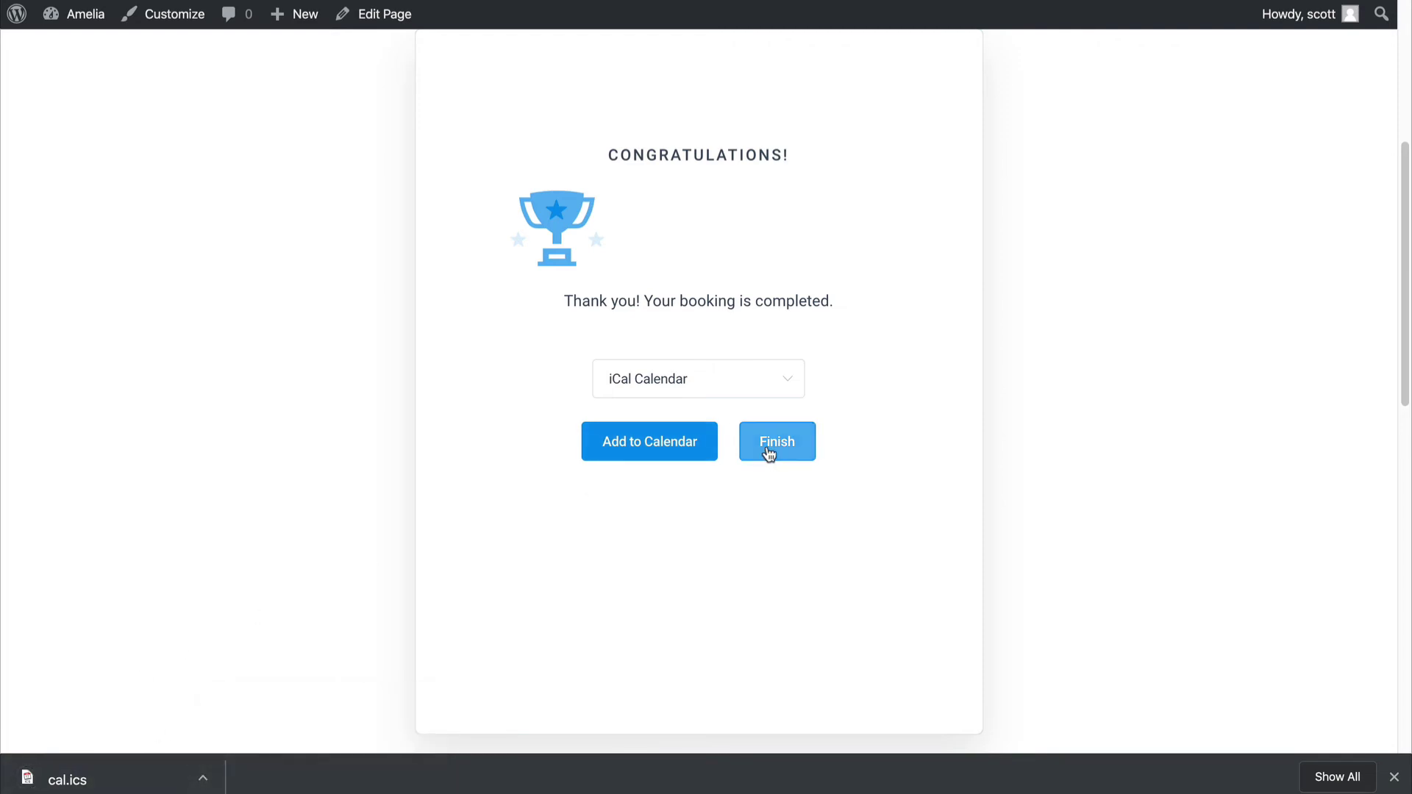
{"action": "left_click", "coordinate": [766, 448]}
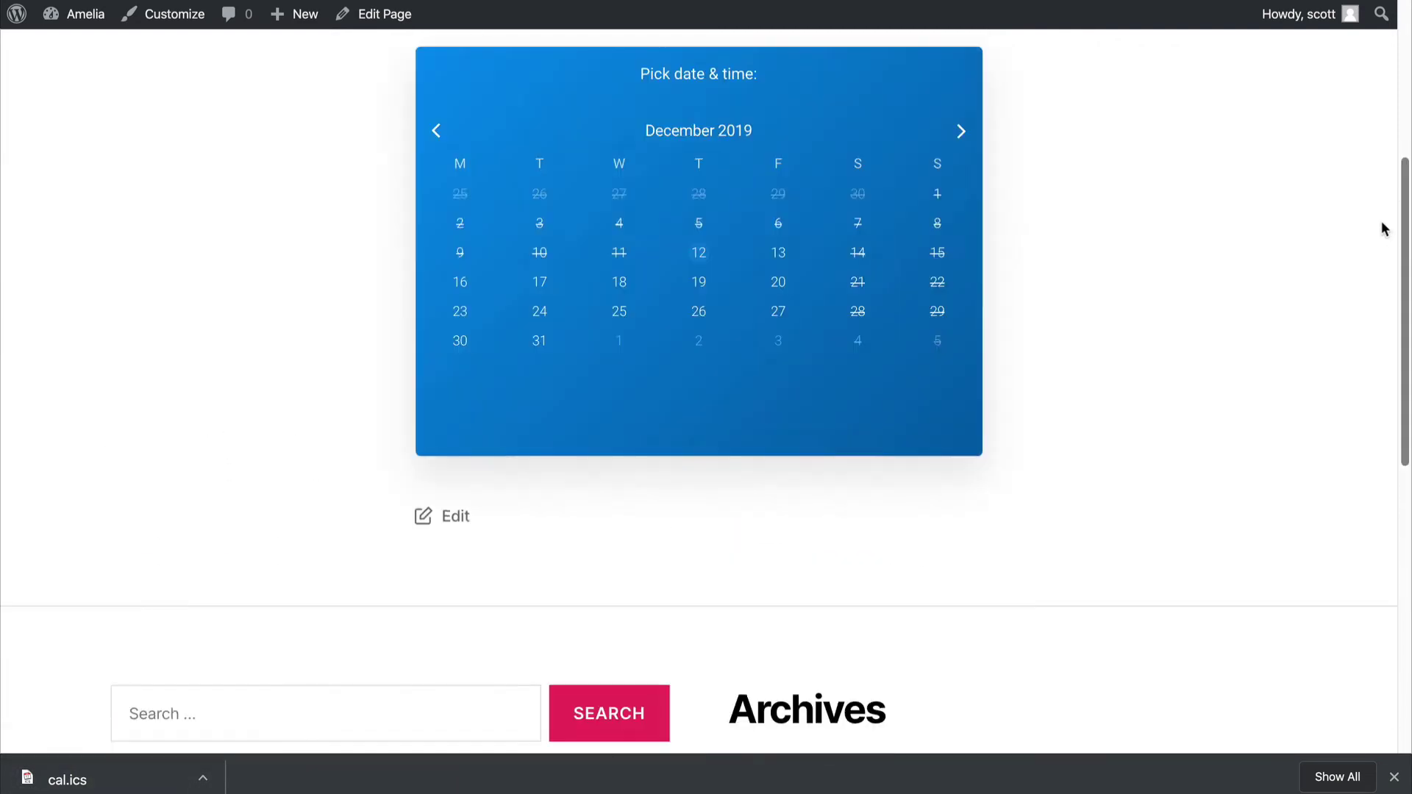
- Preview the Booking page as an iPhone X and continue with the 10:30 am - 11:30 am slot on December 27
{"action": "scroll", "coordinate": [710, 323], "scroll_direction": "up", "scroll_amount": 5}
{"action": "scroll", "coordinate": [1400, 289], "scroll_direction": "down", "scroll_amount": 3}
{"action": "scroll", "coordinate": [1391, 299], "scroll_direction": "up", "scroll_amount": 4}
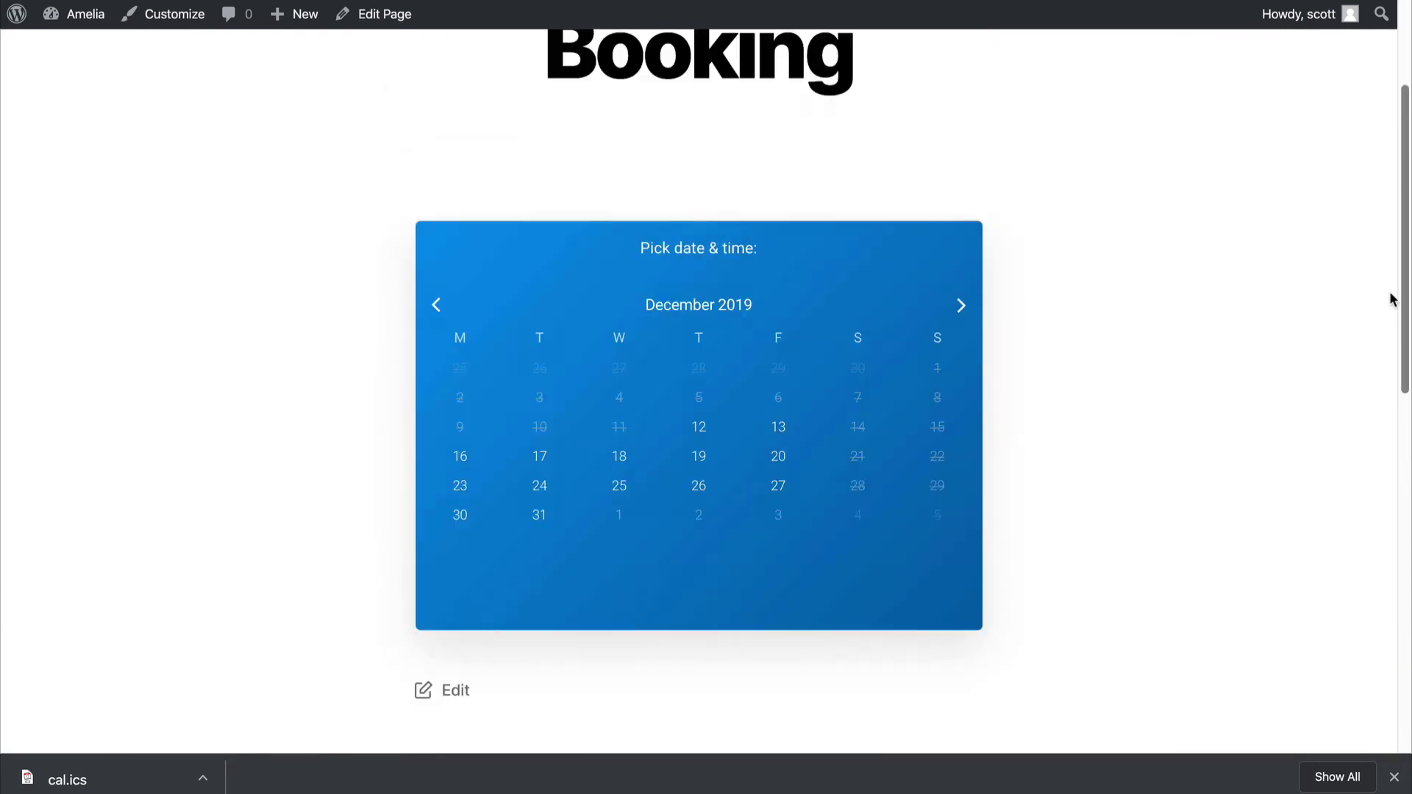
{"action": "scroll", "coordinate": [1366, 225], "scroll_direction": "down", "scroll_amount": 1}
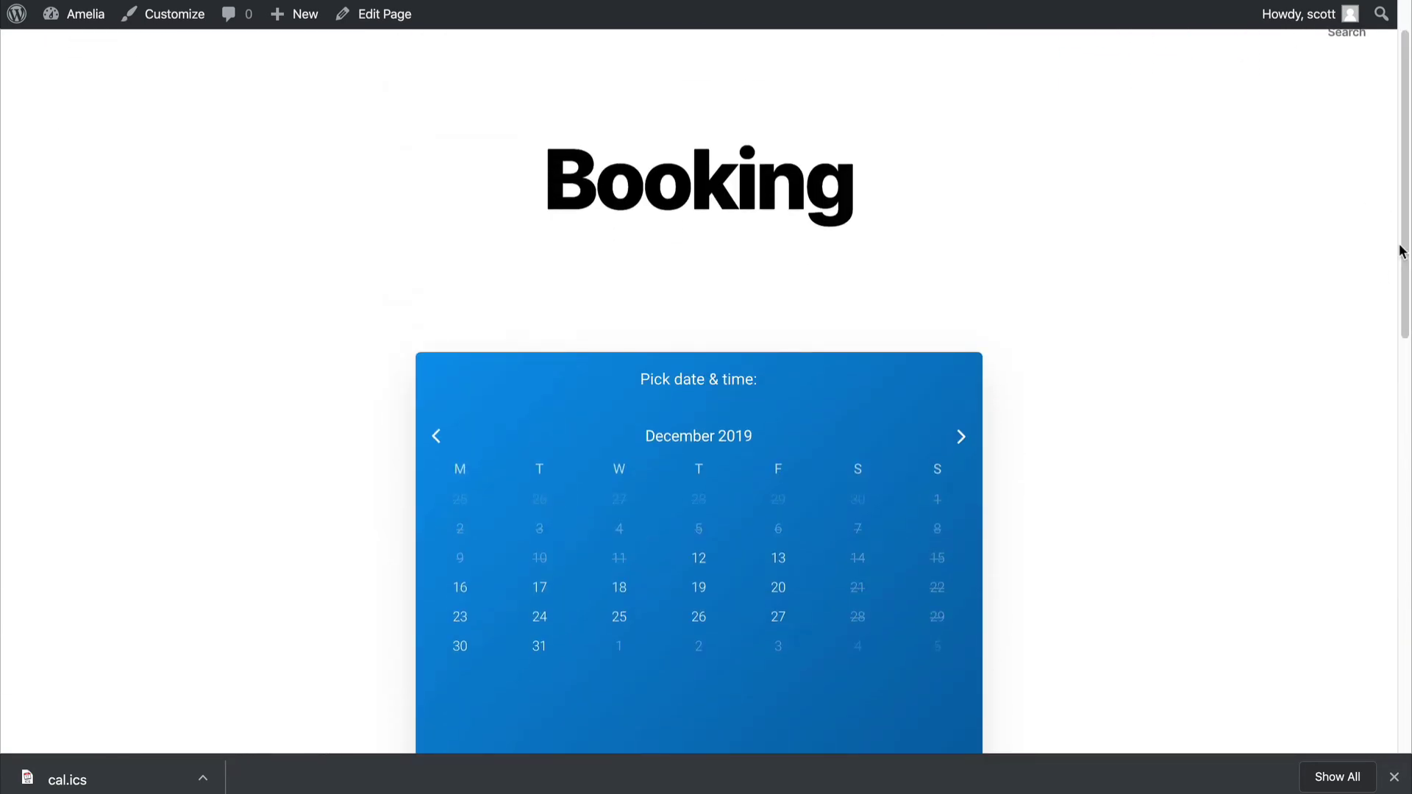
{"action": "scroll", "coordinate": [1401, 253], "scroll_direction": "down", "scroll_amount": 1}
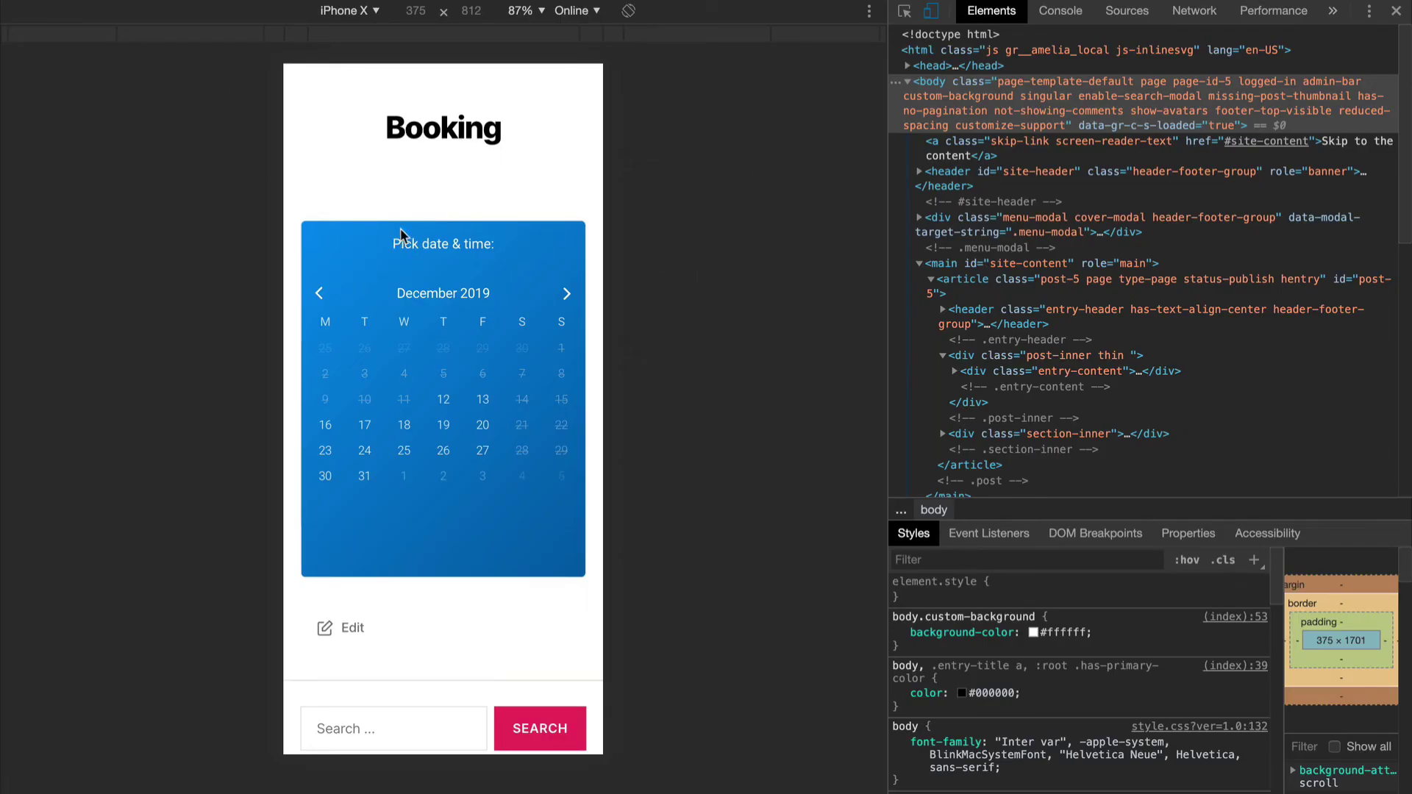
{"action": "left_click", "coordinate": [483, 452]}
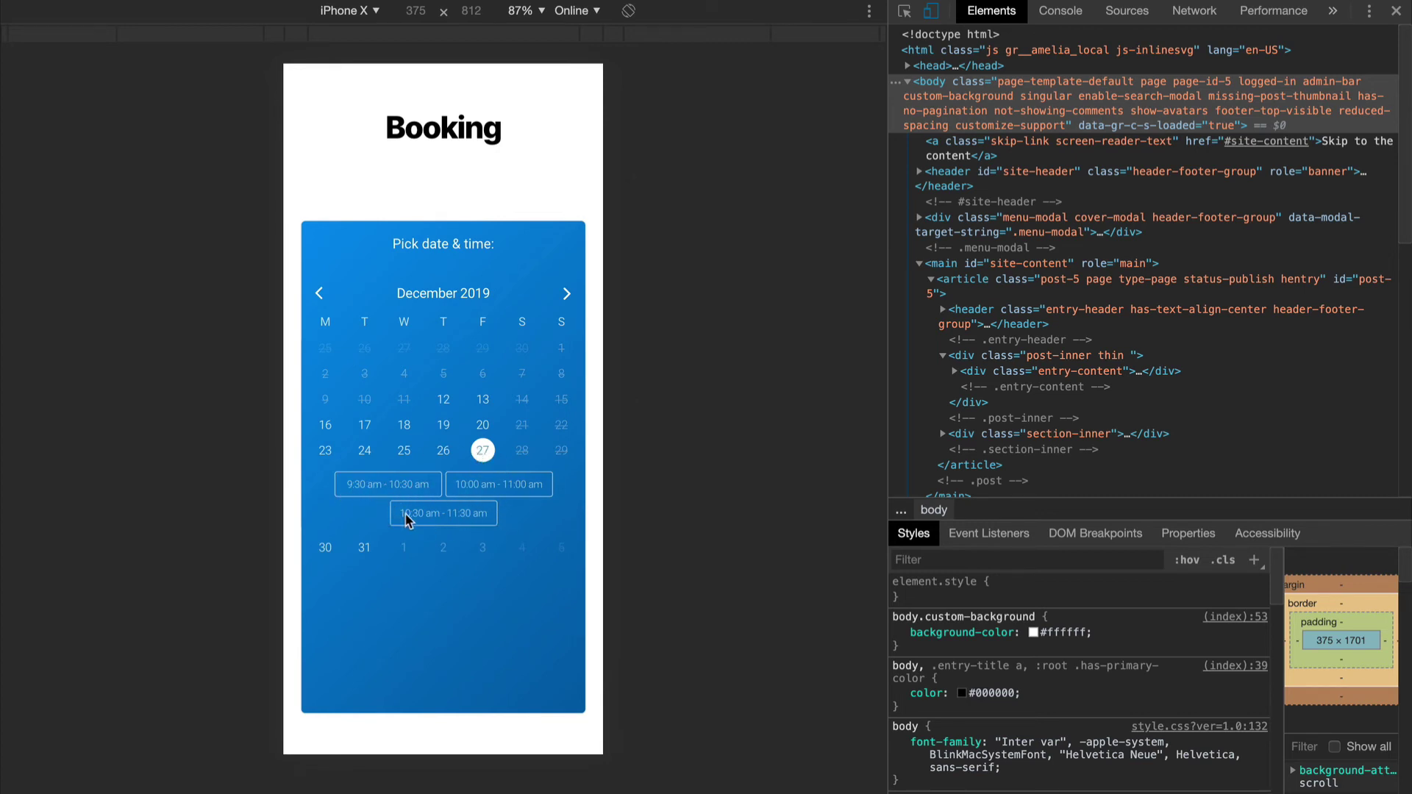
{"action": "left_click", "coordinate": [450, 517]}
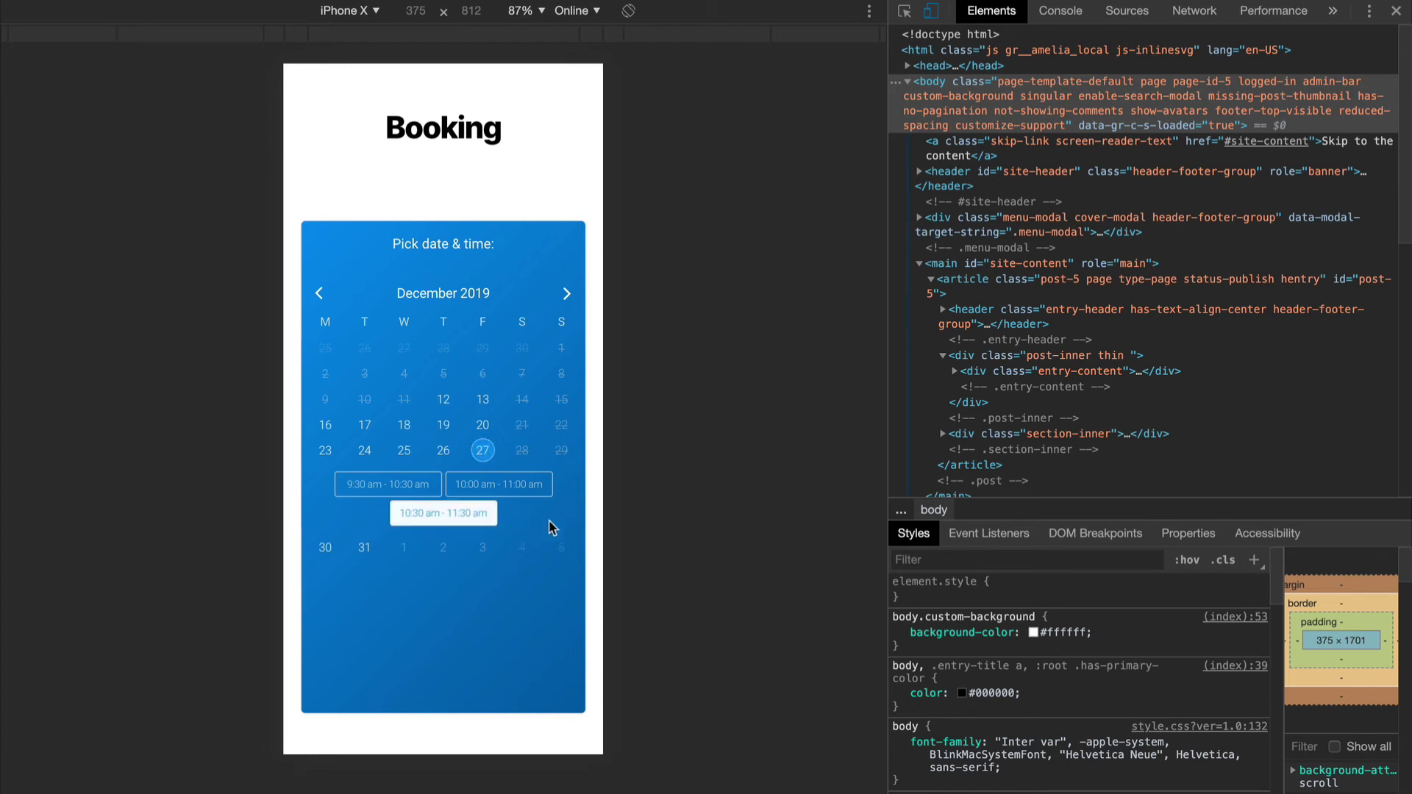
{"action": "left_click", "coordinate": [464, 602]}
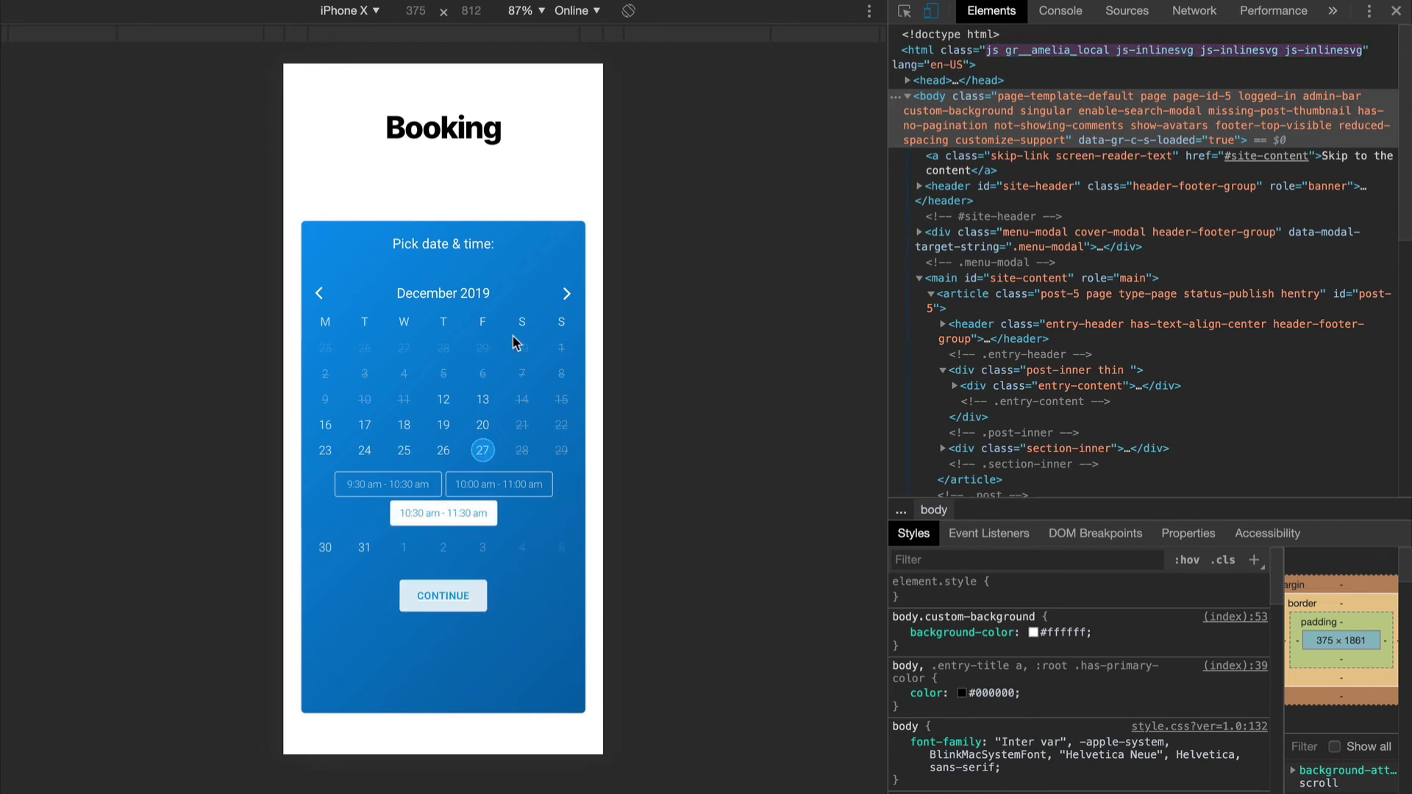
- Examine the mobile layout of the 1 Hour Session booking form from service details to total cost, and cancel the booking
{"action": "scroll", "coordinate": [480, 388], "scroll_direction": "down", "scroll_amount": 5}
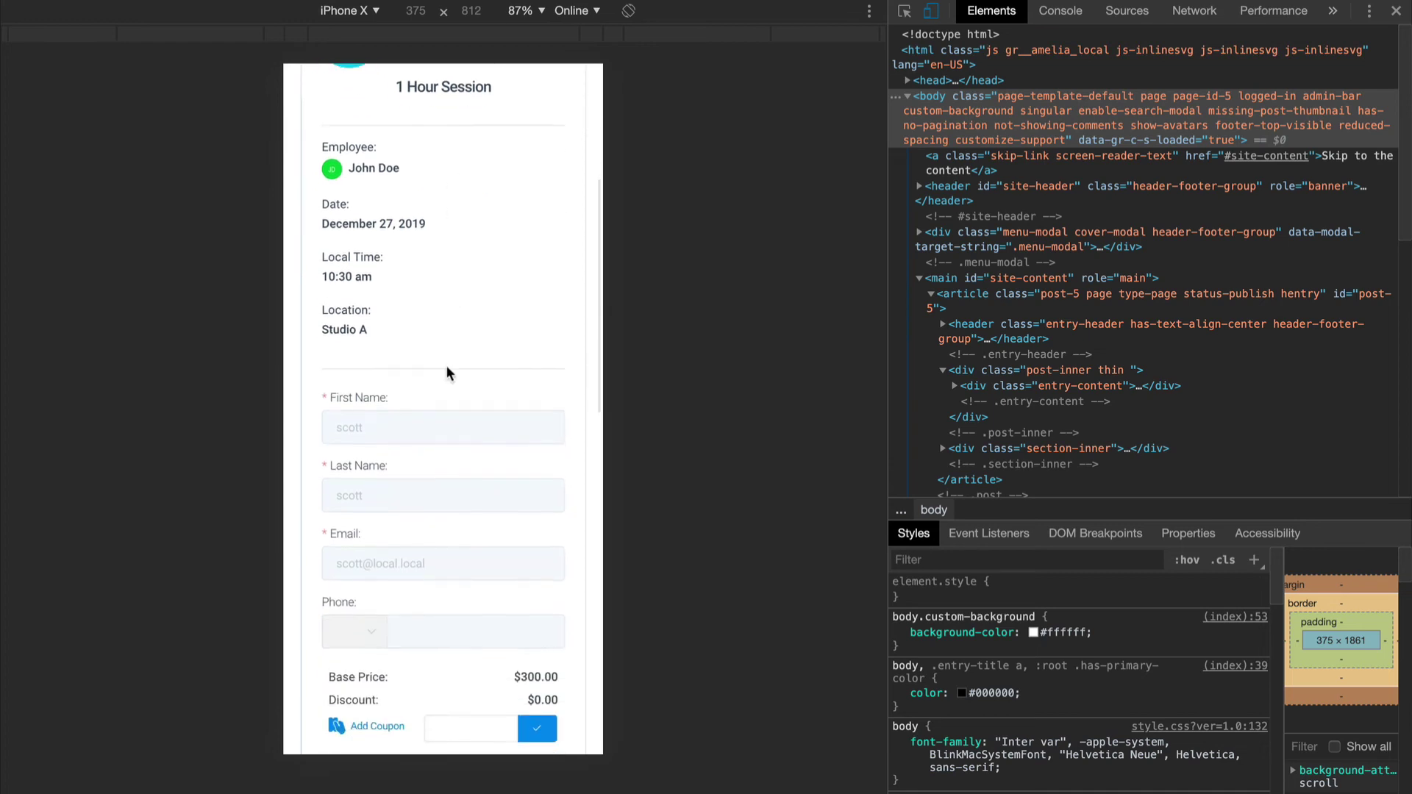
{"action": "scroll", "coordinate": [384, 379], "scroll_direction": "down", "scroll_amount": 3}
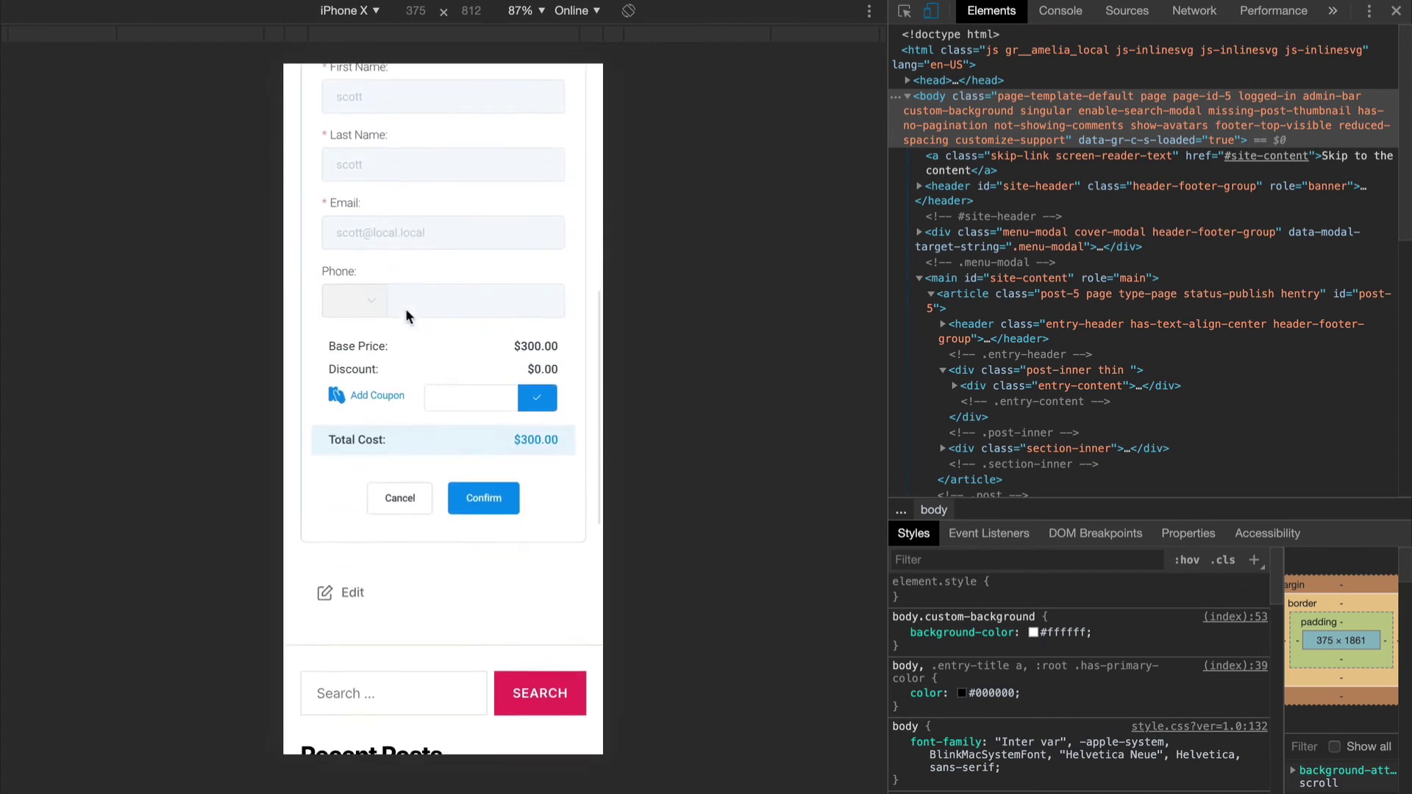
{"action": "scroll", "coordinate": [405, 308], "scroll_direction": "up", "scroll_amount": 3}
{"action": "scroll", "coordinate": [391, 519], "scroll_direction": "up", "scroll_amount": 4}
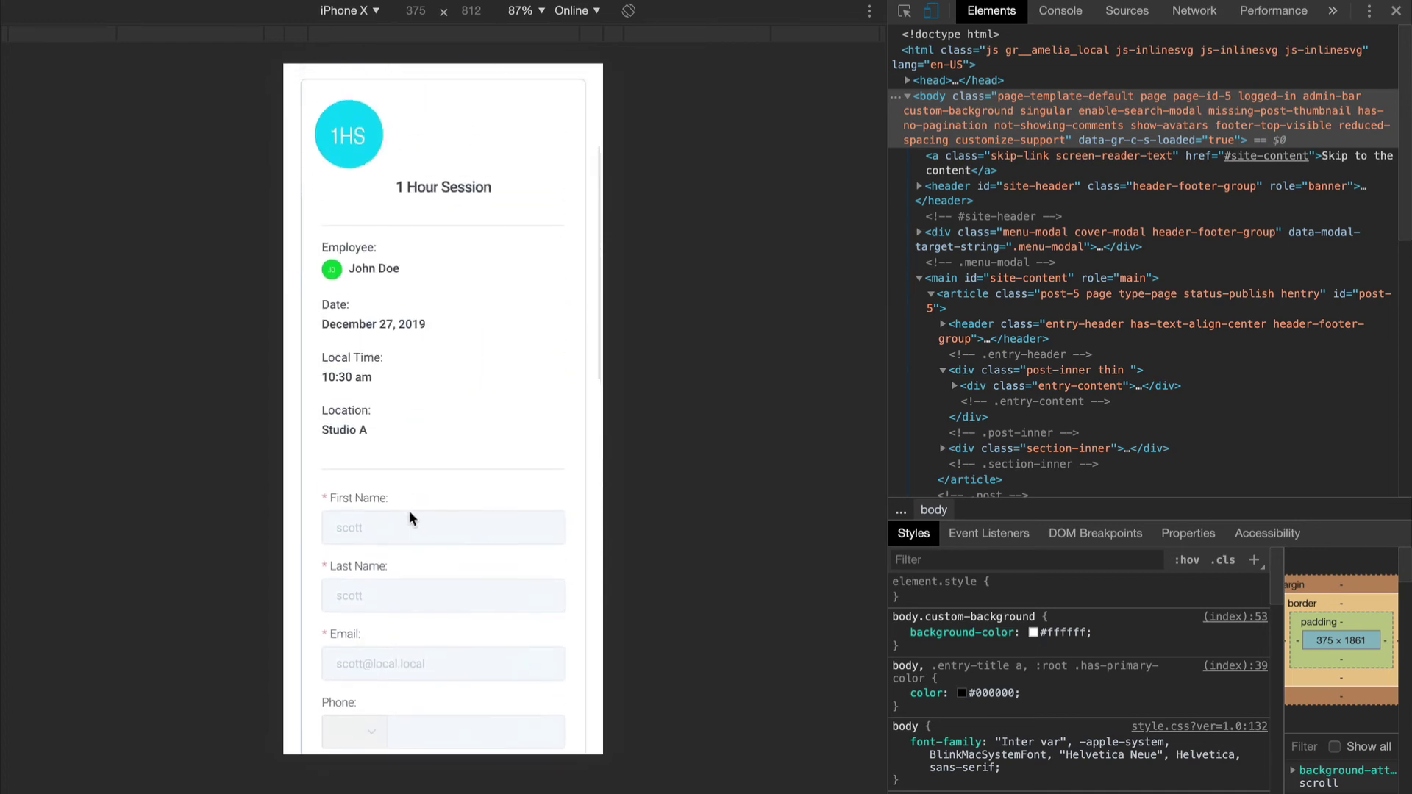
{"action": "scroll", "coordinate": [391, 576], "scroll_direction": "down", "scroll_amount": 2}
{"action": "scroll", "coordinate": [405, 407], "scroll_direction": "down", "scroll_amount": 3}
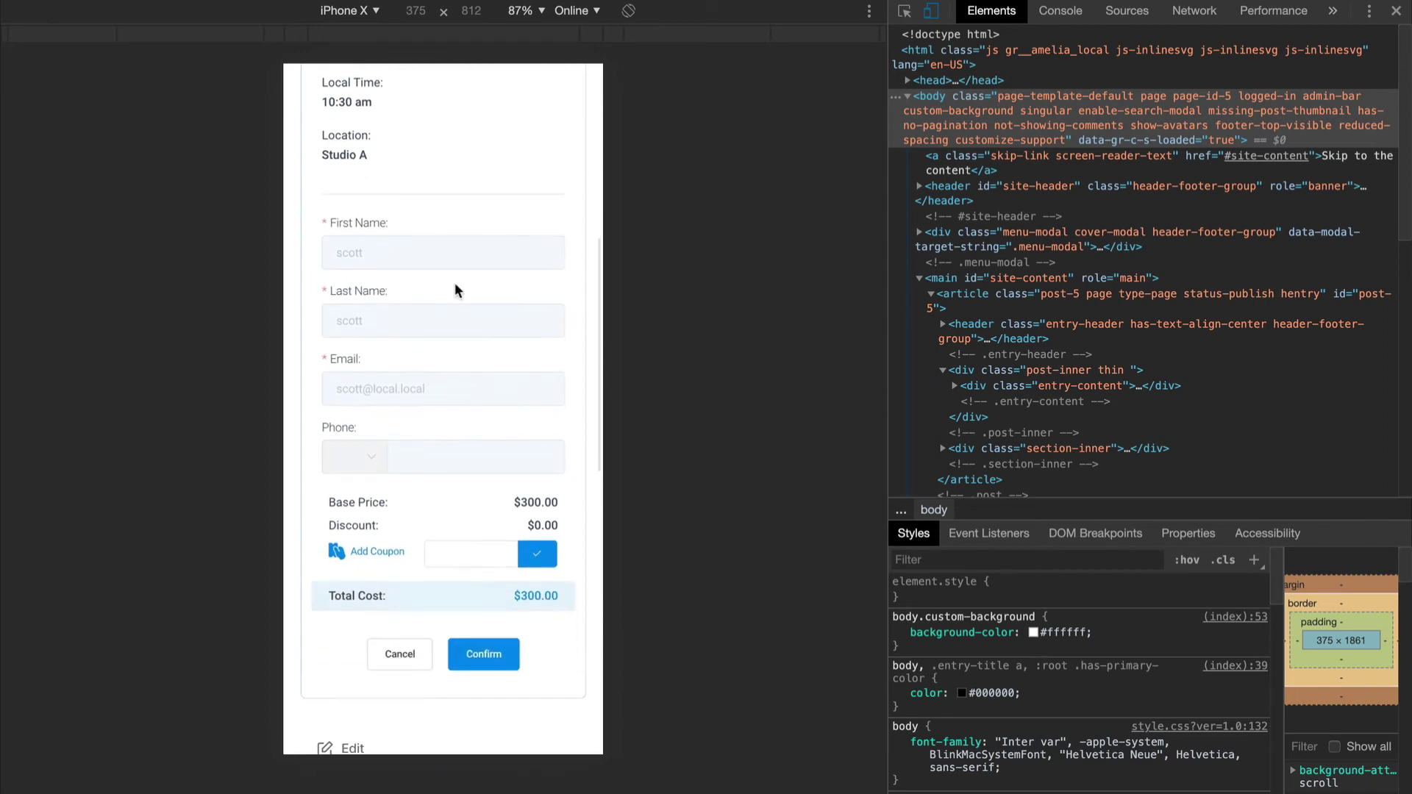
{"action": "left_click", "coordinate": [399, 662]}
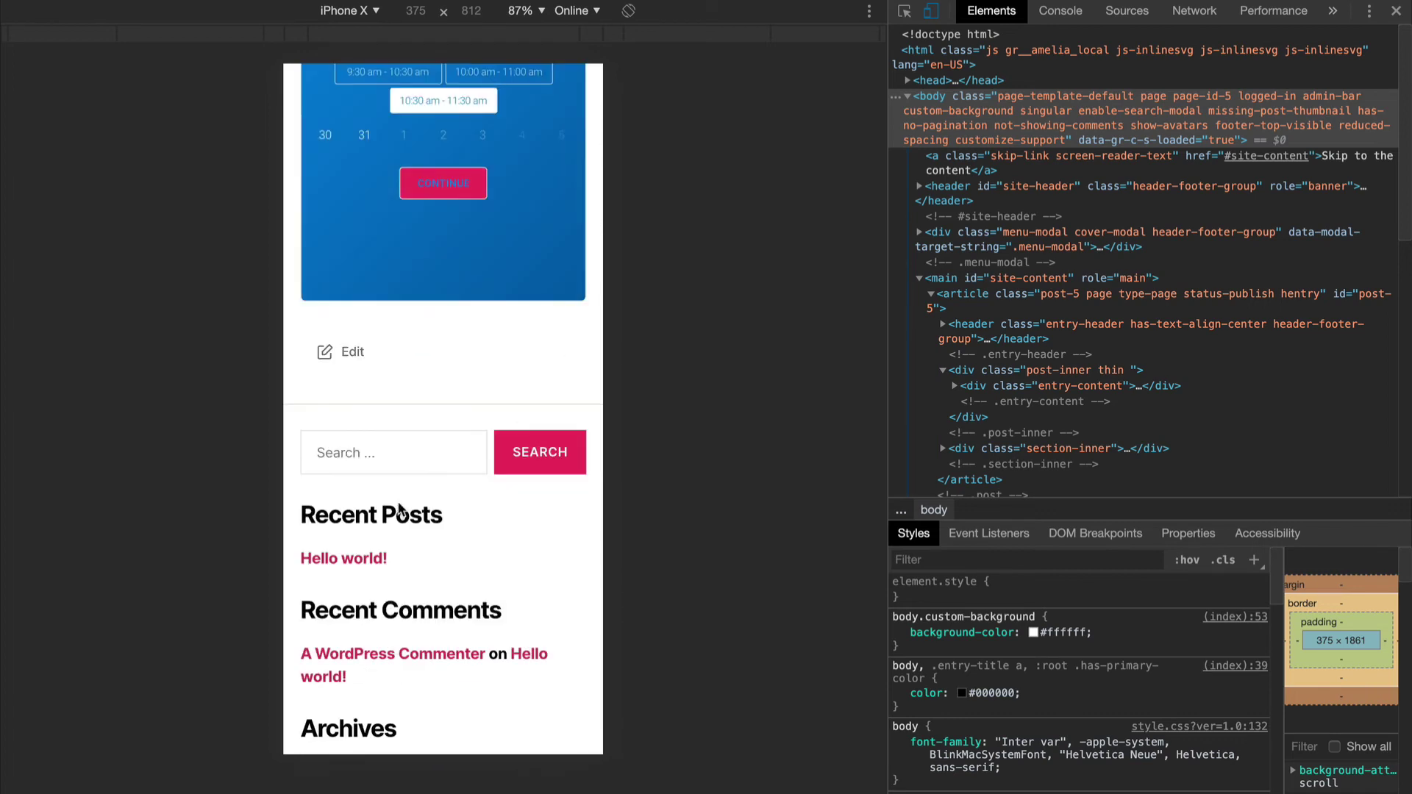
- Exit the mobile preview, close the developer tools and start a new page
{"action": "left_click", "coordinate": [931, 10]}
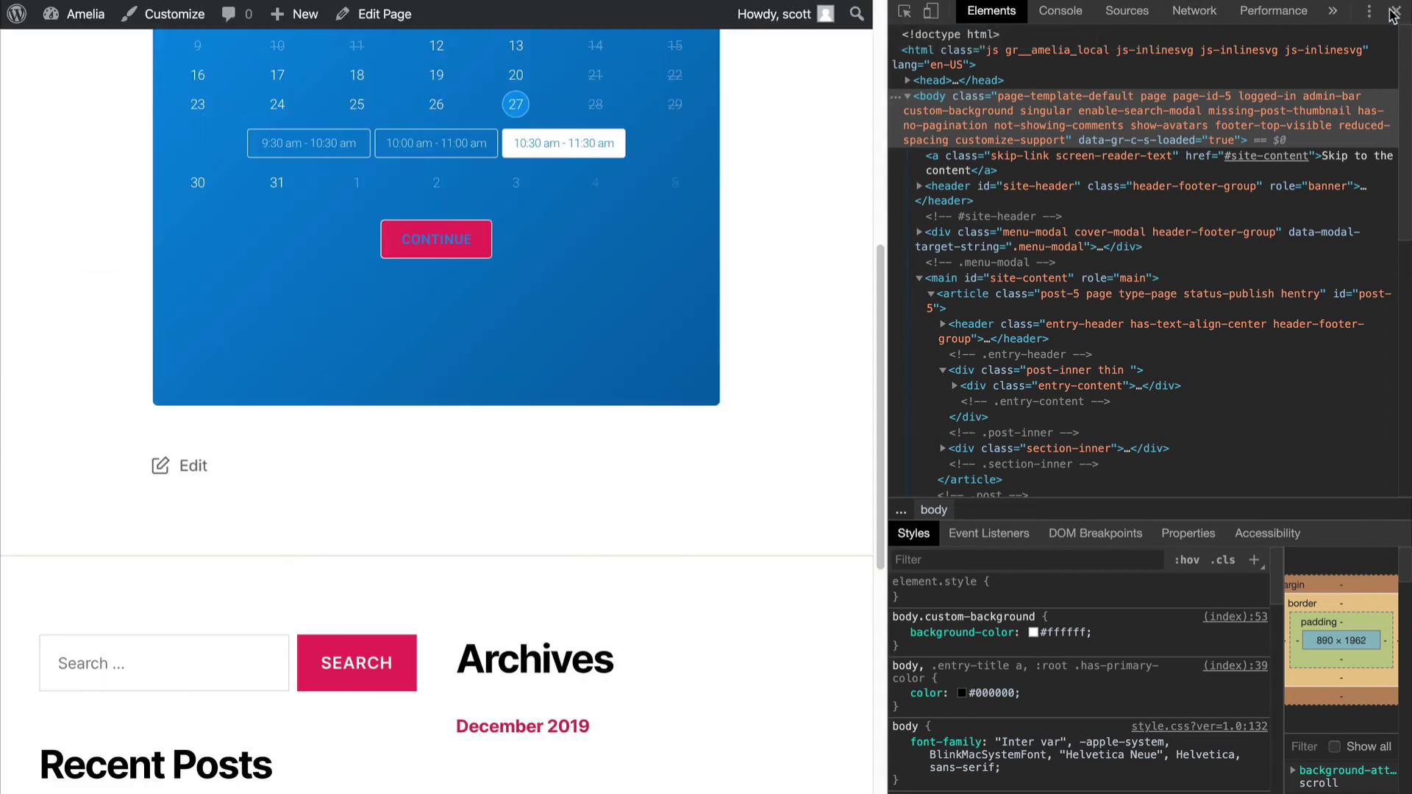
{"action": "left_click", "coordinate": [1394, 15]}
{"action": "mouse_move", "coordinate": [294, 14]}
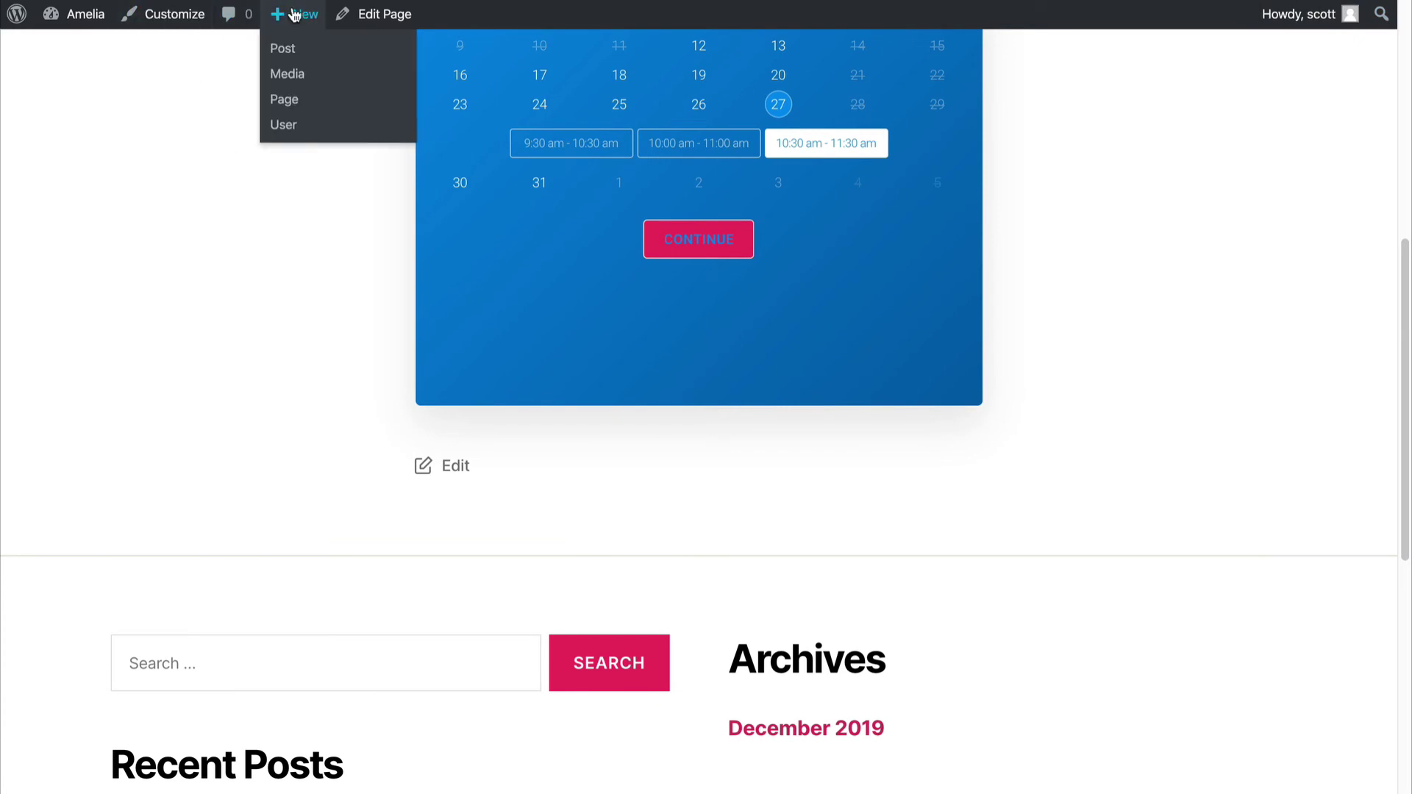
{"action": "left_click", "coordinate": [301, 99]}
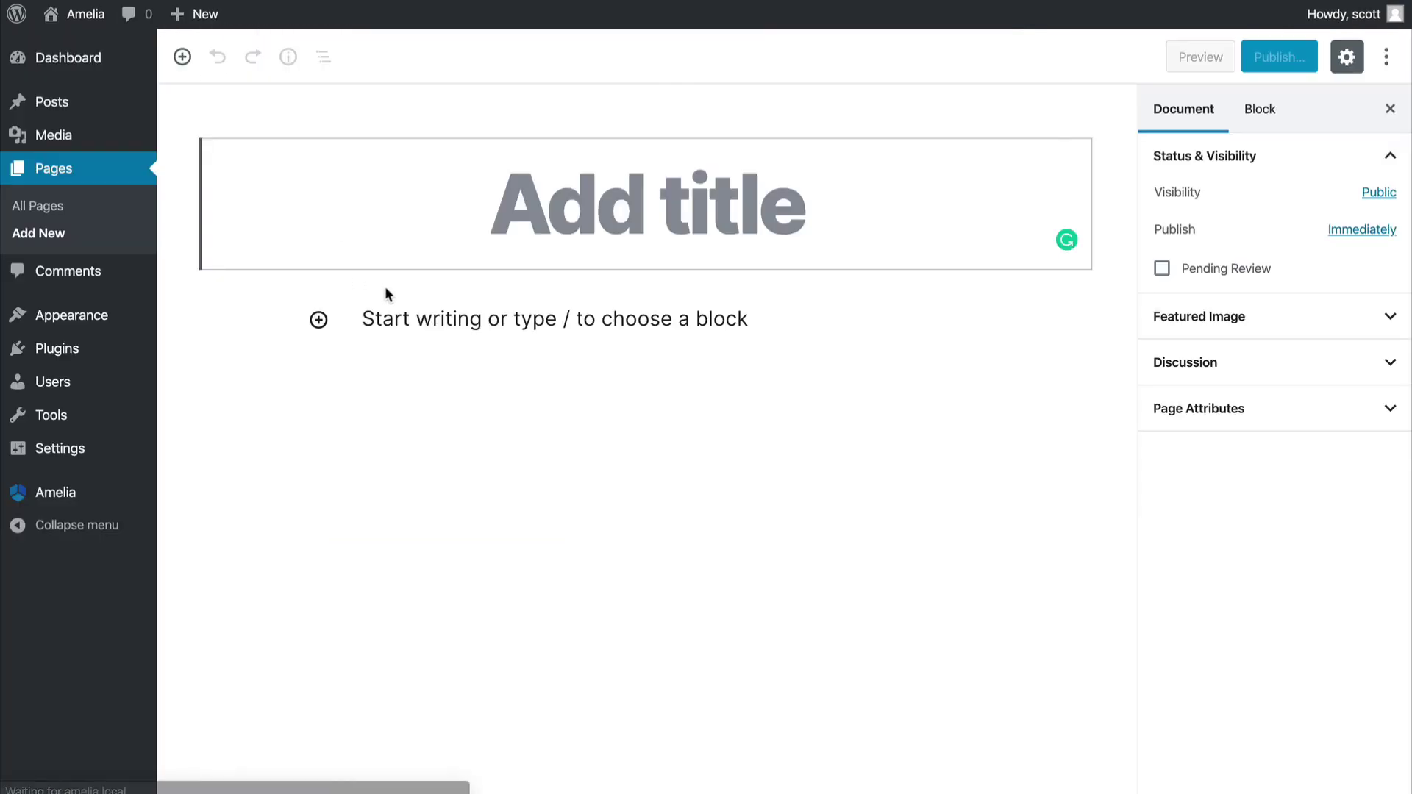
- Add the Amelia - Search view block to the page, title it "search view" and publish it
{"action": "left_click", "coordinate": [319, 319]}
{"action": "left_click", "coordinate": [481, 515]}
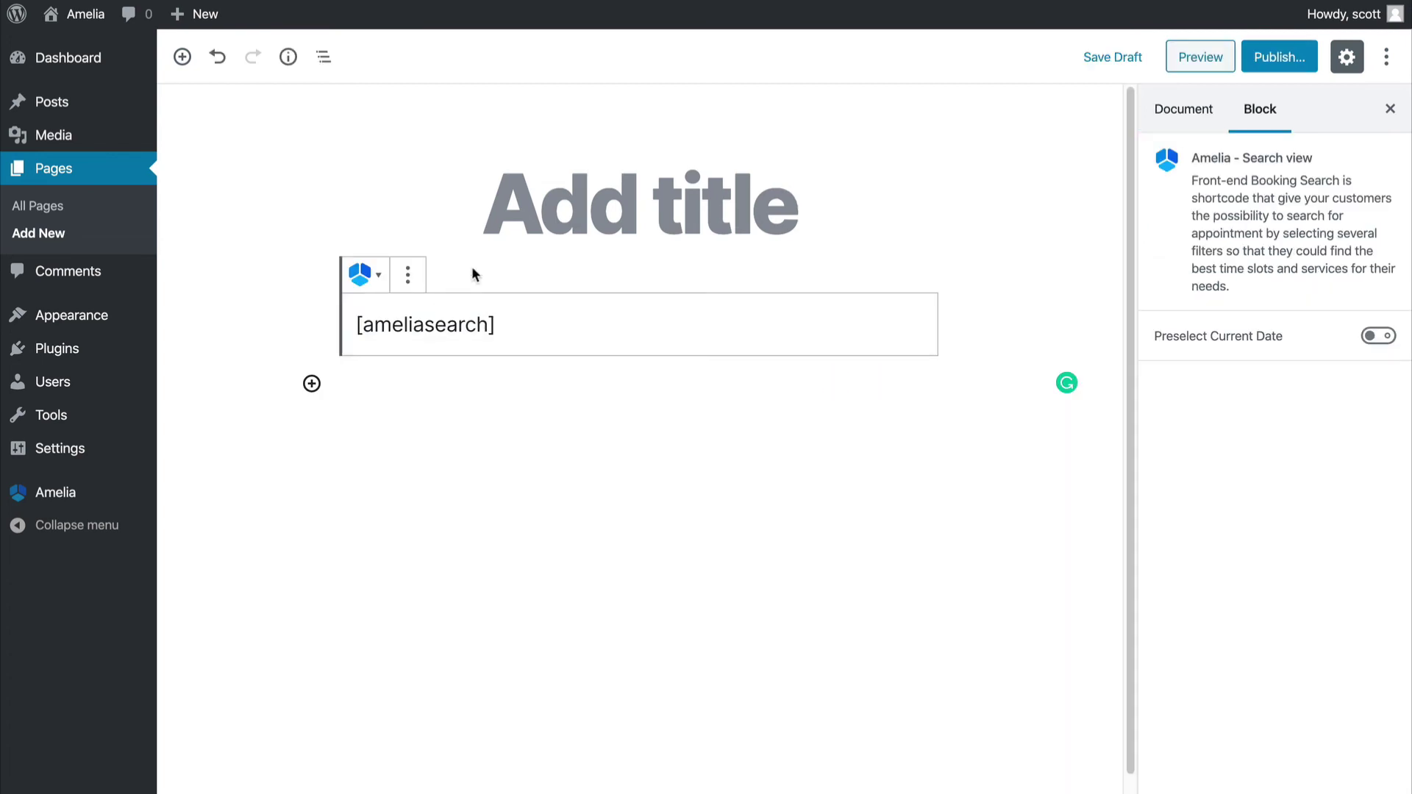
{"action": "left_click", "coordinate": [515, 206]}
{"action": "type", "text": "search view"}
{"action": "left_click", "coordinate": [1279, 57]}
{"action": "left_click", "coordinate": [1288, 56]}
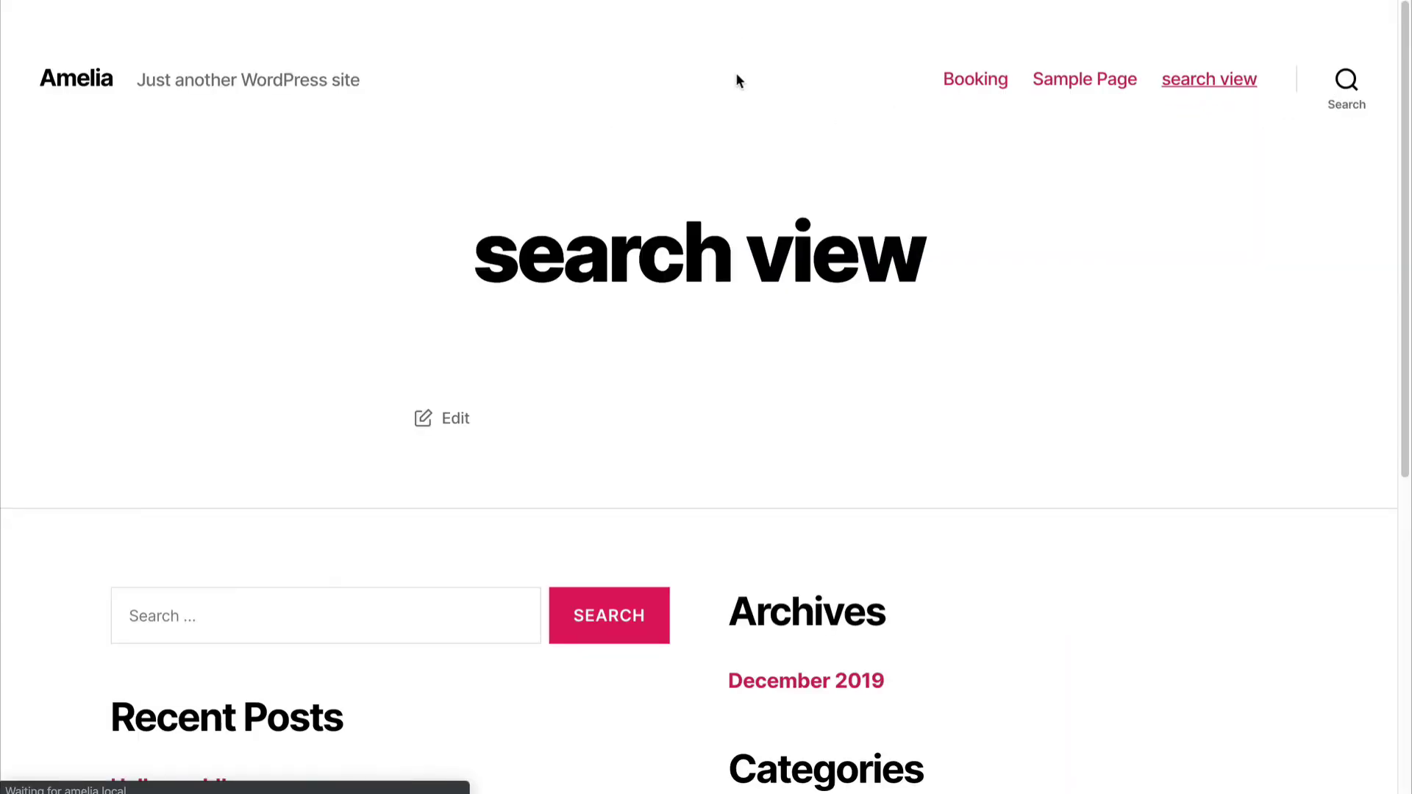
- Look over the filters on the published search view page and close the filter panel to reveal the search results
{"action": "scroll", "coordinate": [1399, 300], "scroll_direction": "down", "scroll_amount": 4}
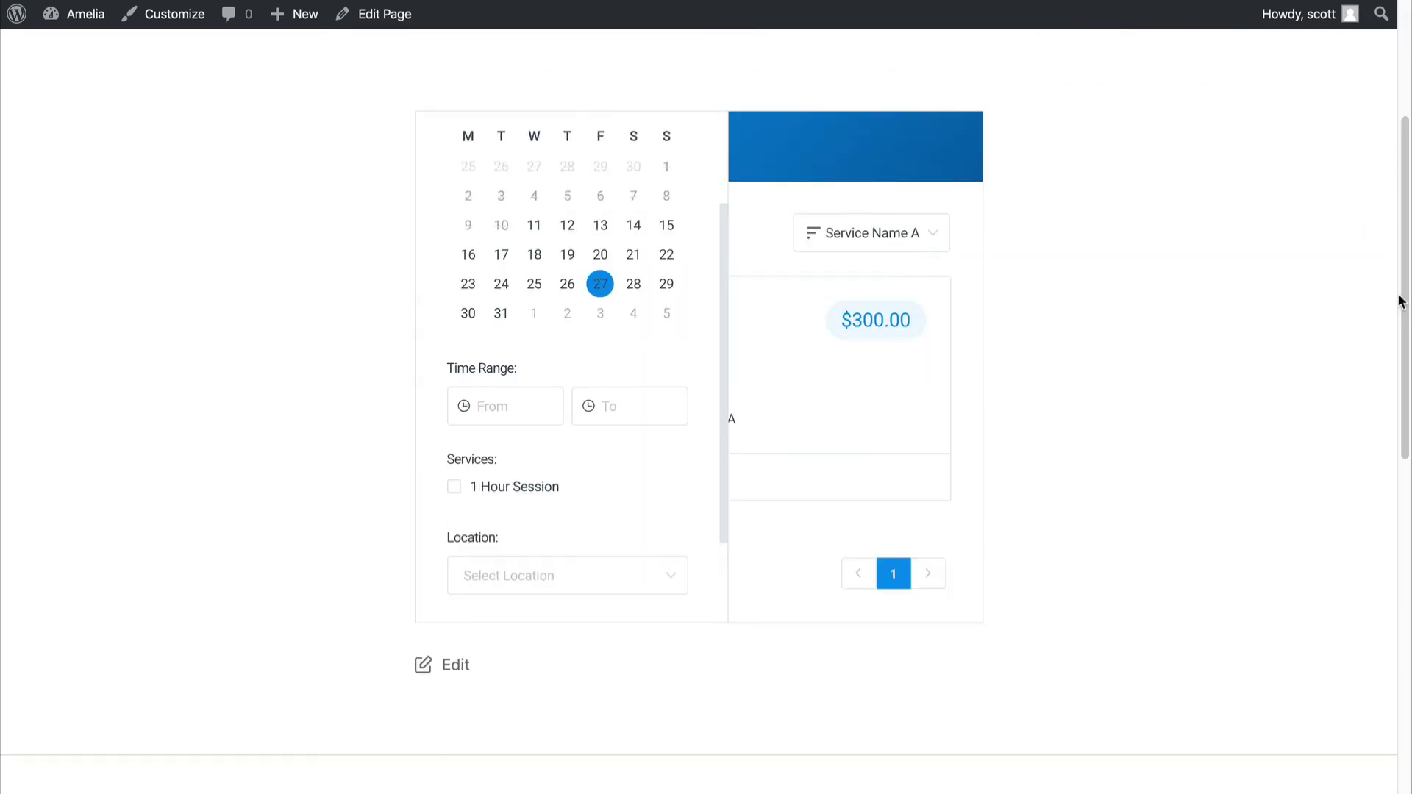
{"action": "scroll", "coordinate": [672, 236], "scroll_direction": "up", "scroll_amount": 1}
{"action": "left_click", "coordinate": [829, 319]}
{"action": "left_click", "coordinate": [756, 381]}
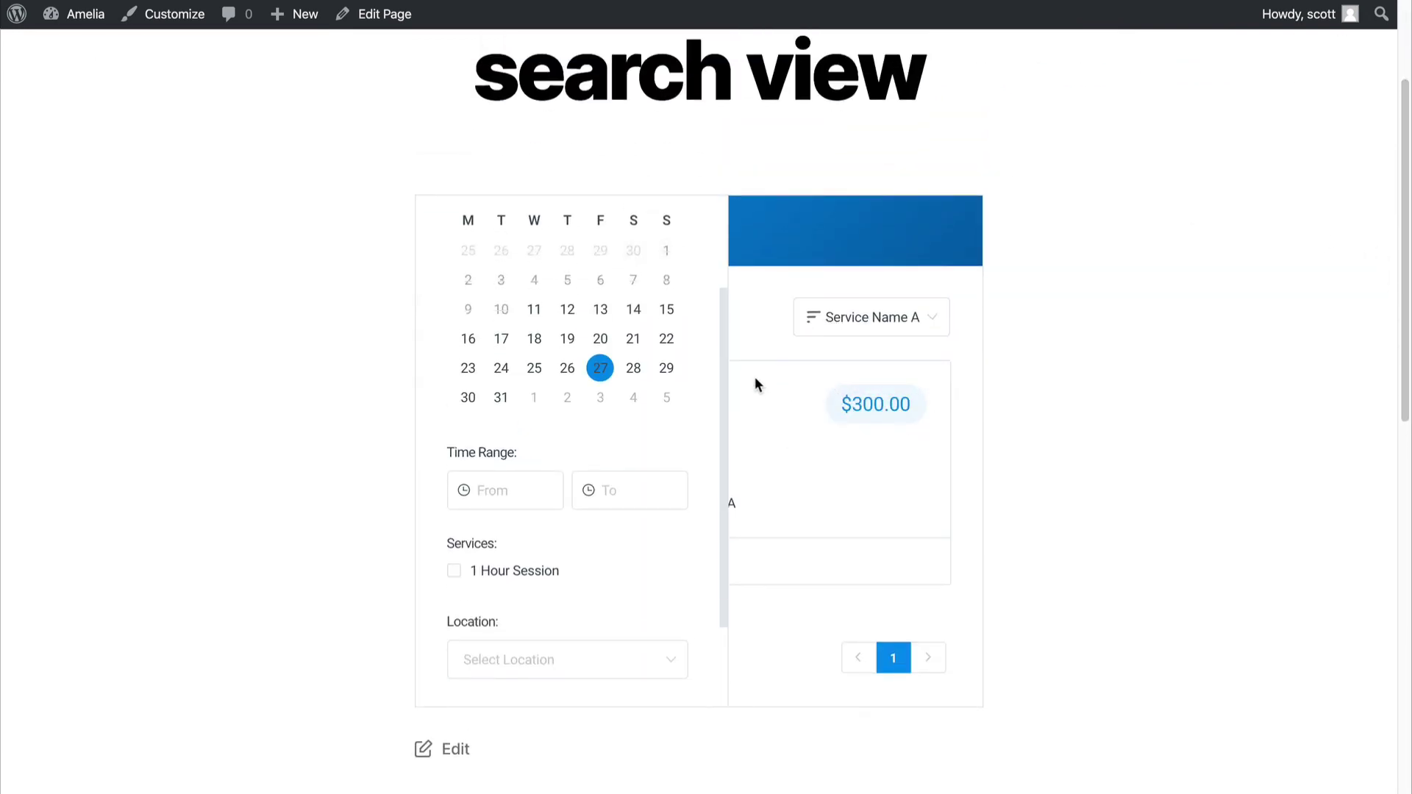
{"action": "left_click", "coordinate": [673, 237]}
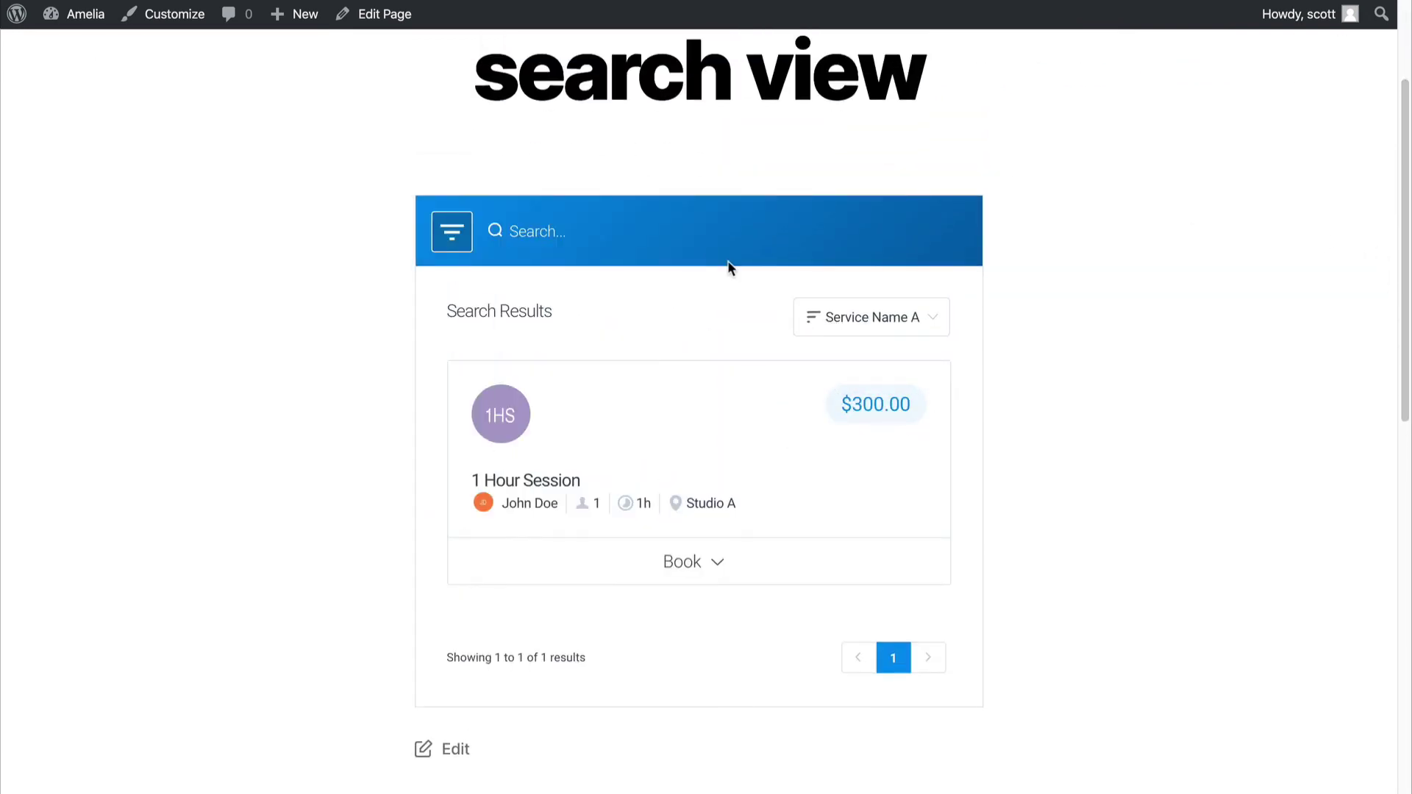
- Expand the 1 Hour Session search result to check its appointment times and booking option, and collapse it again
{"action": "scroll", "coordinate": [678, 424], "scroll_direction": "down", "scroll_amount": 1}
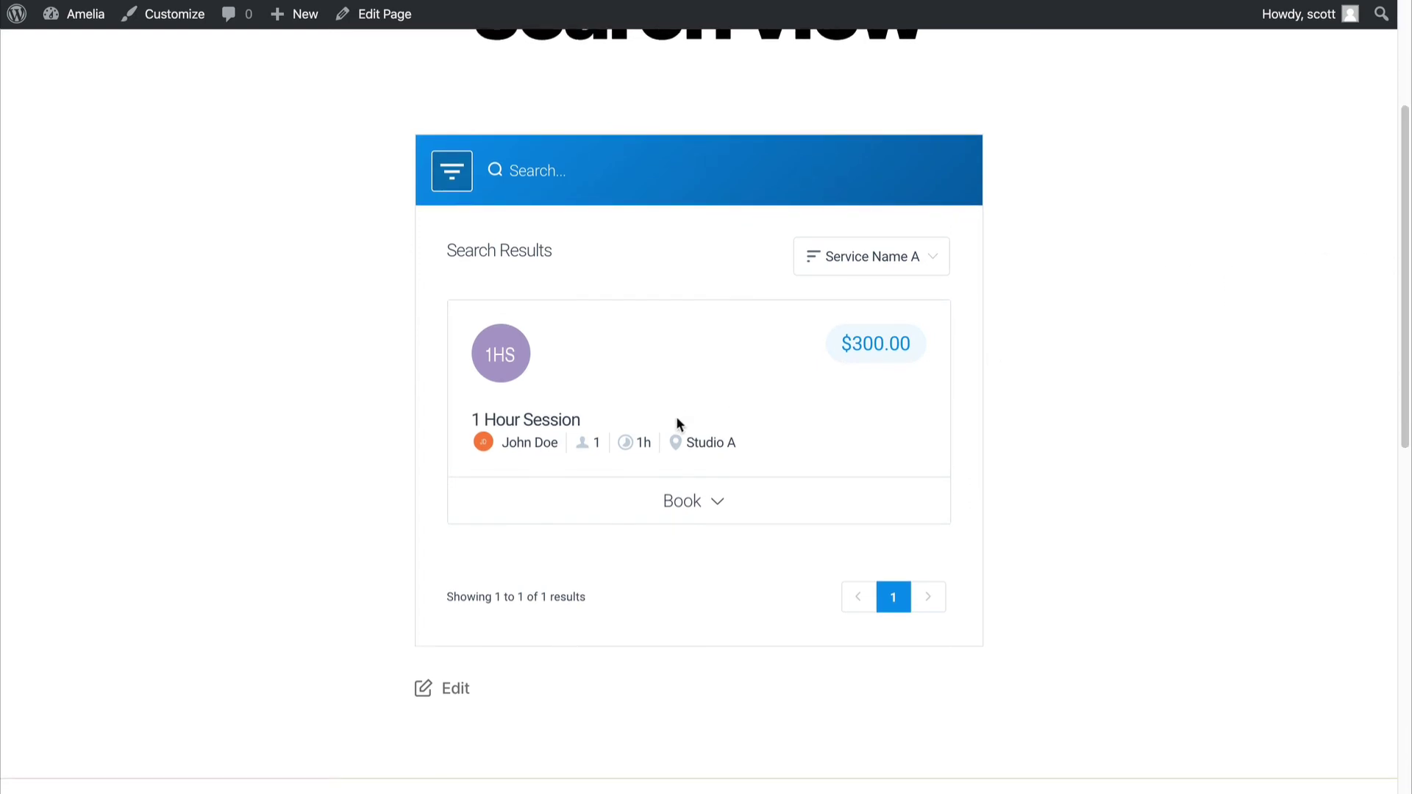
{"action": "left_click", "coordinate": [722, 502]}
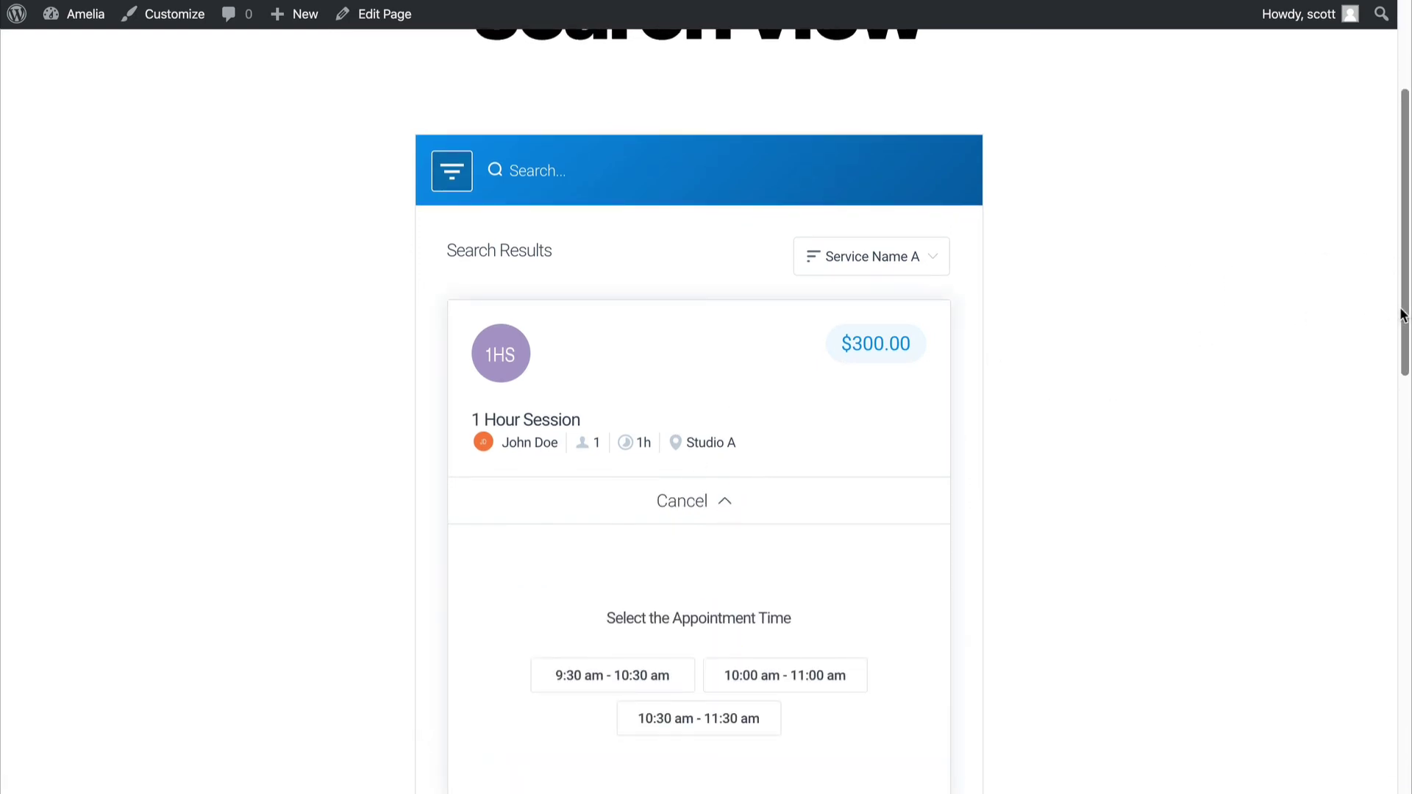
{"action": "scroll", "coordinate": [1401, 316], "scroll_direction": "down", "scroll_amount": 3}
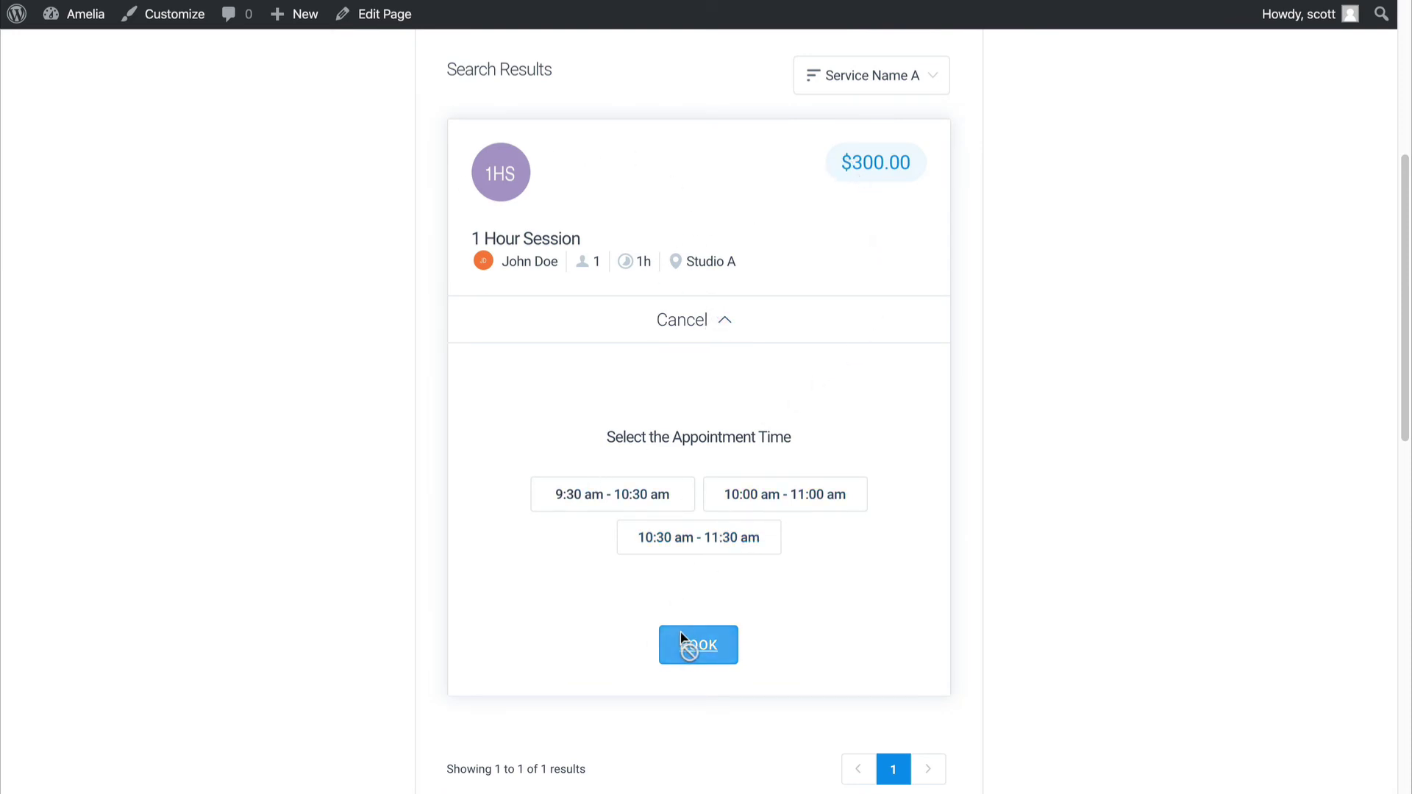
{"action": "mouse_move", "coordinate": [1403, 414]}
{"action": "left_mouse_down"}
{"action": "mouse_move", "coordinate": [1403, 434]}
{"action": "mouse_move", "coordinate": [1403, 406]}
{"action": "left_mouse_up"}
{"action": "left_click", "coordinate": [682, 346]}
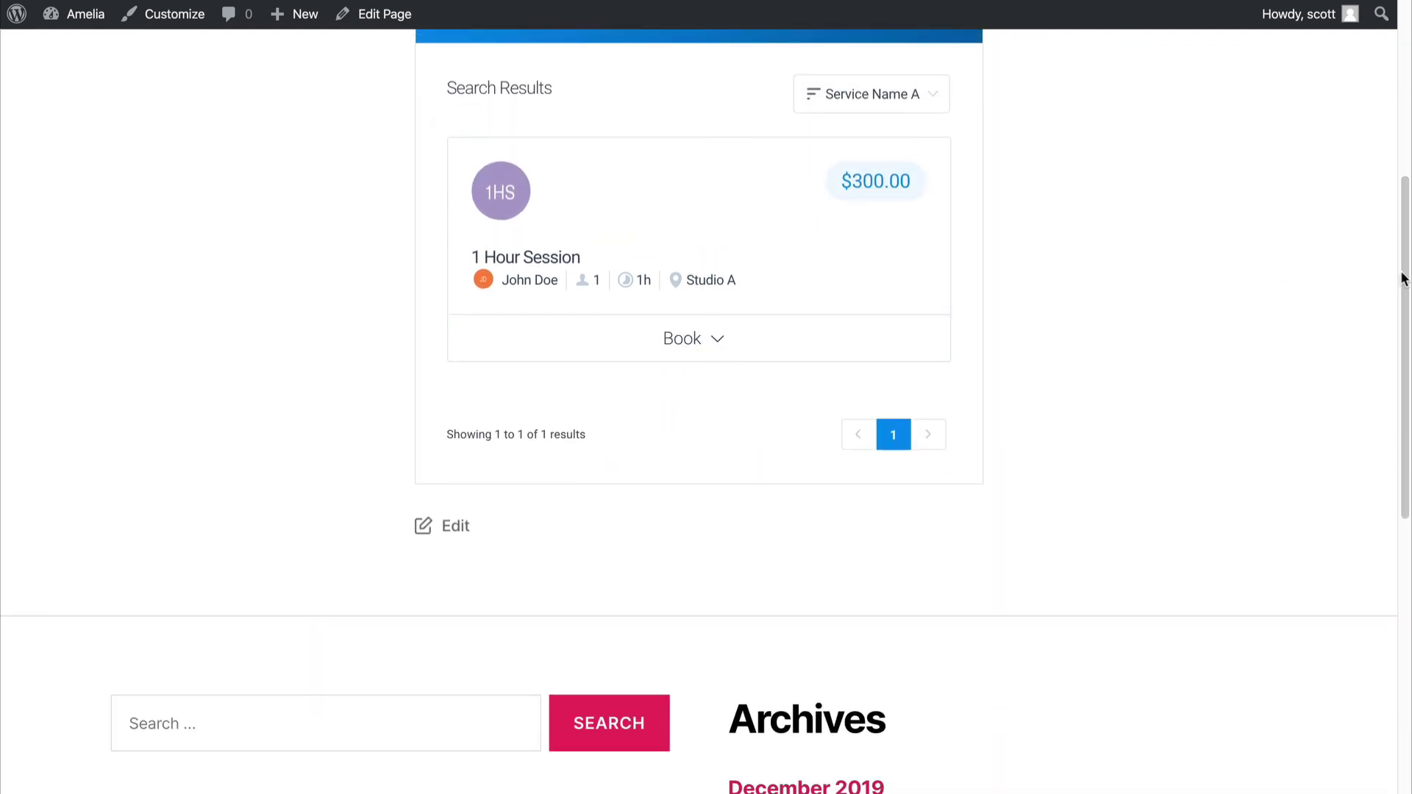
{"action": "scroll", "coordinate": [961, 110], "scroll_direction": "up", "scroll_amount": 3}
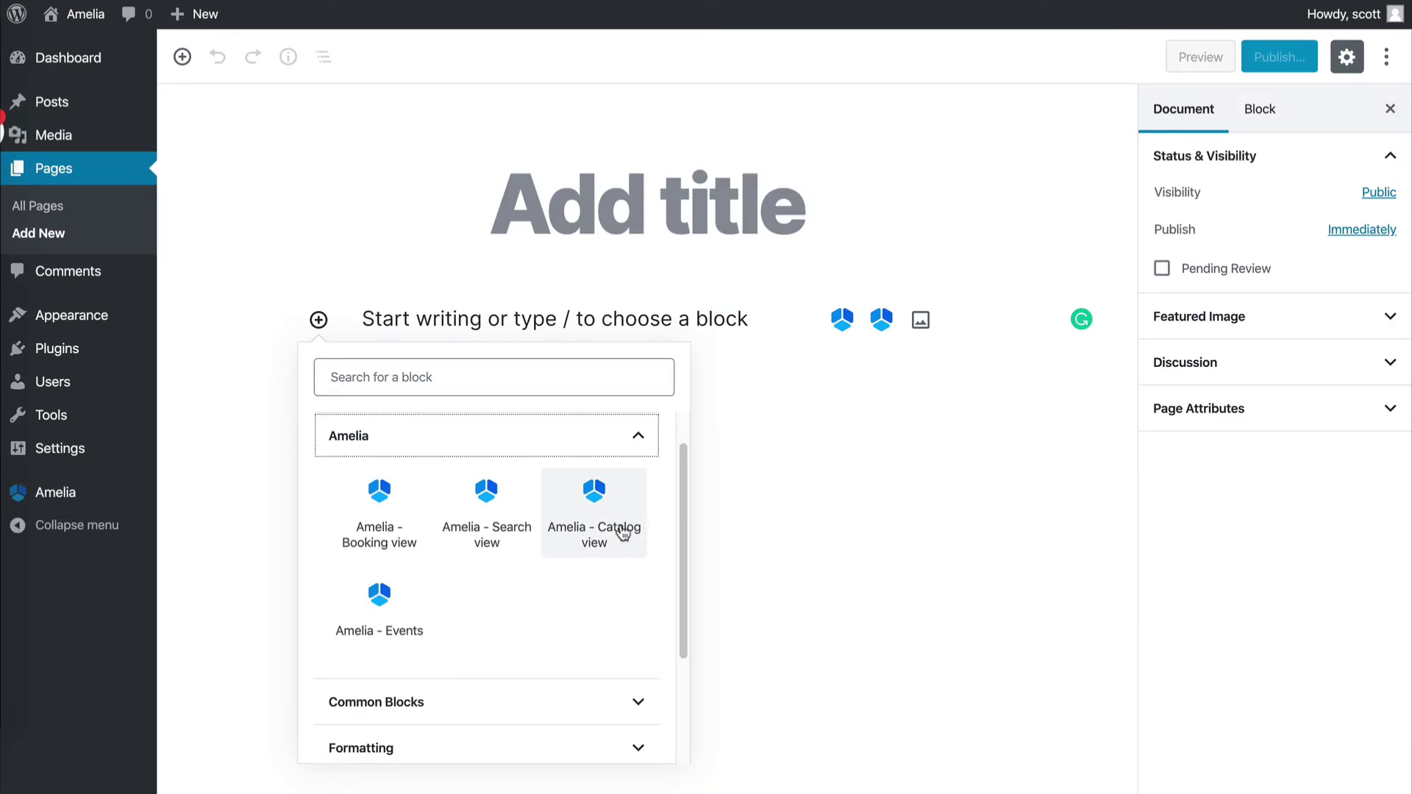
- Create a new page with the Amelia - Catalog view block, titled "catalog view"
{"action": "left_click", "coordinate": [622, 529]}
{"action": "left_click", "coordinate": [607, 224]}
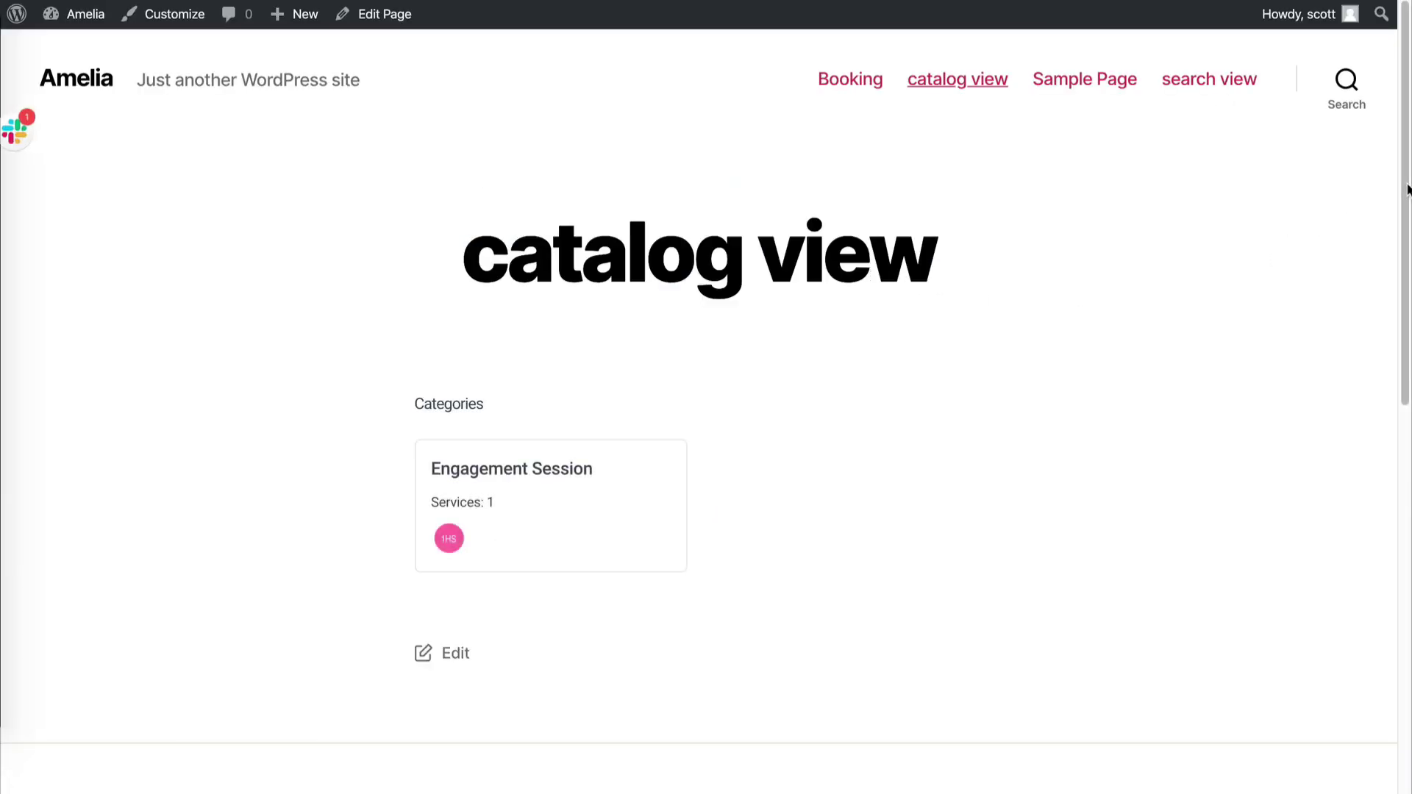
- Browse the catalog's Engagement Session category and examine the 1 Hour Session details from price to date calendar
{"action": "left_click_drag", "start_coordinate": [1407, 190], "coordinate": [1405, 236]}
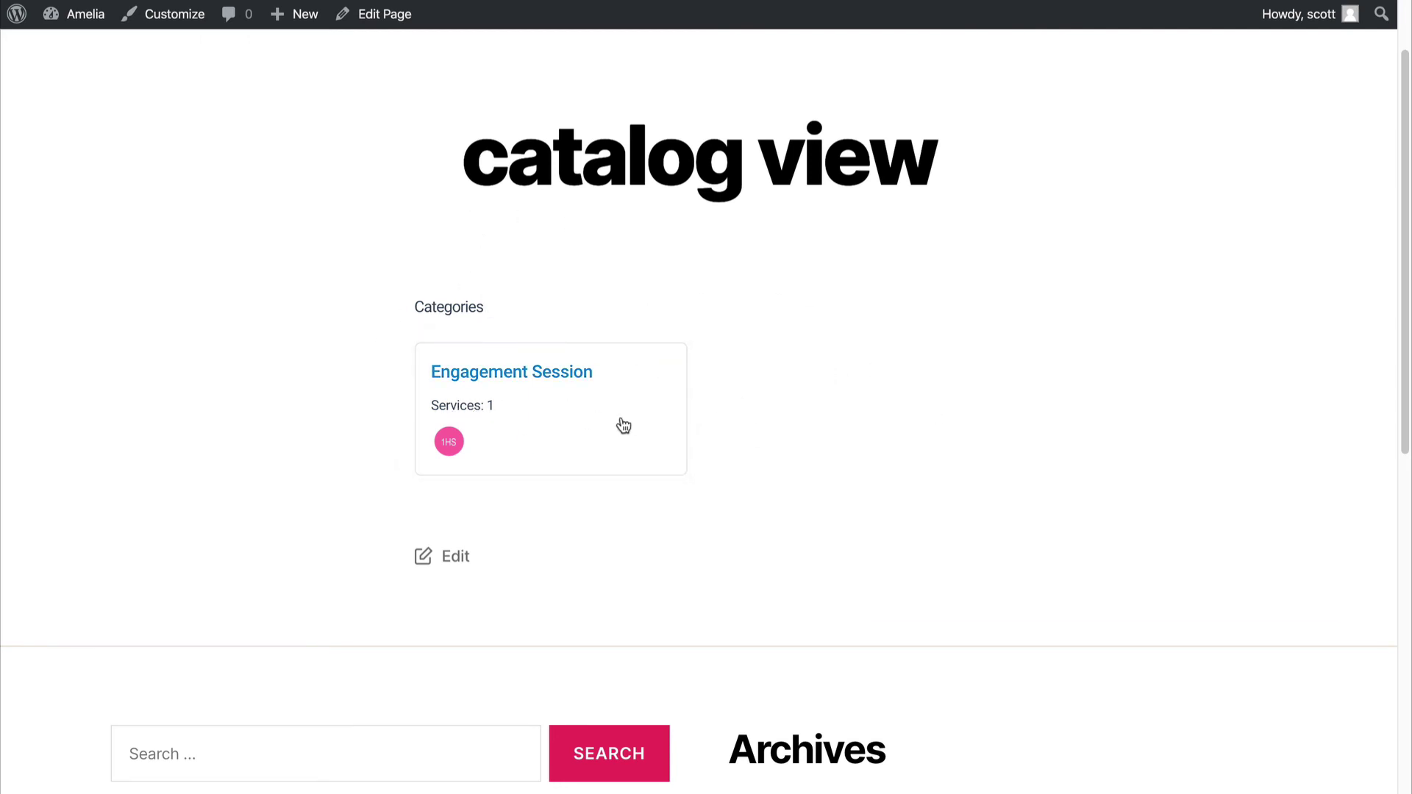
{"action": "left_click", "coordinate": [586, 370]}
{"action": "left_click_drag", "start_coordinate": [1402, 228], "coordinate": [1401, 248]}
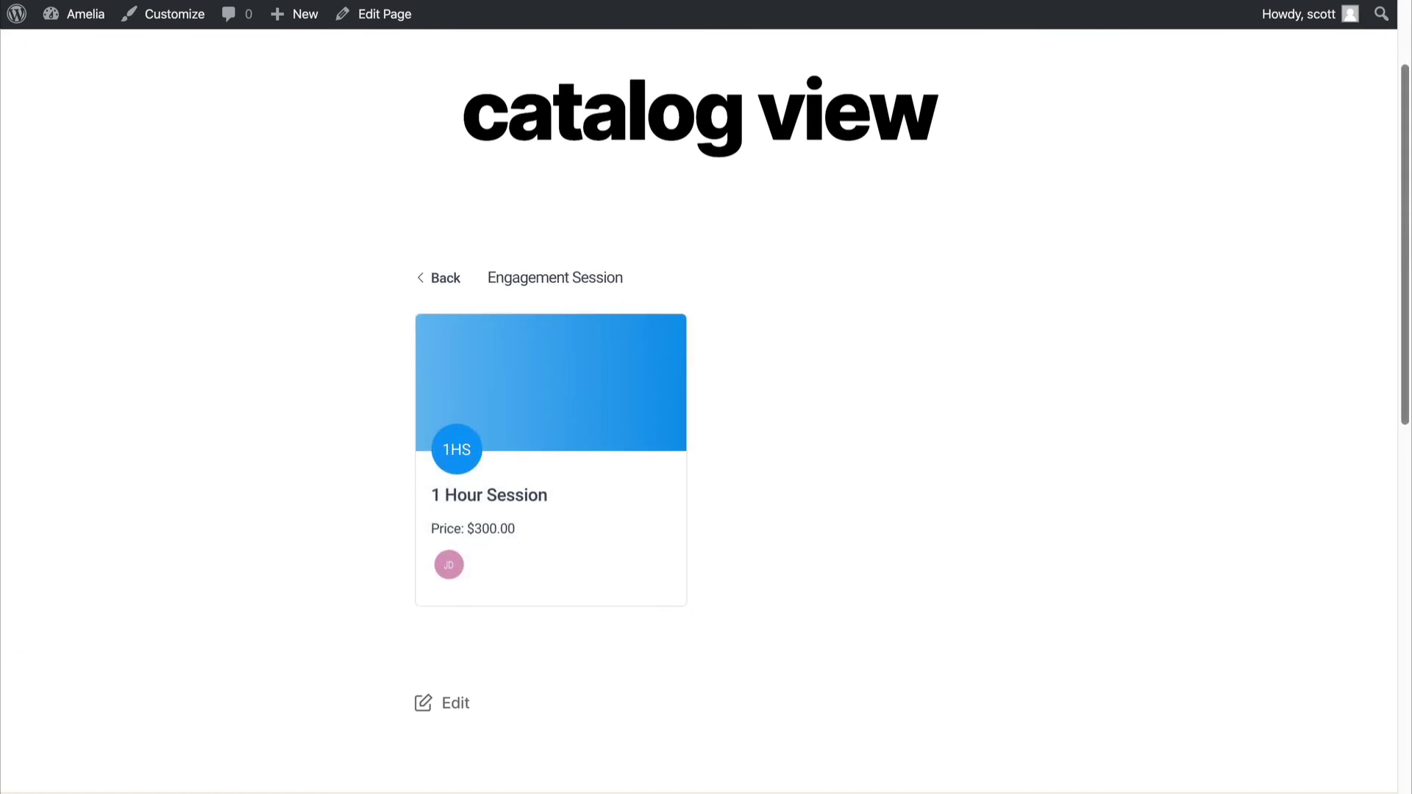
{"action": "mouse_move", "coordinate": [577, 390]}
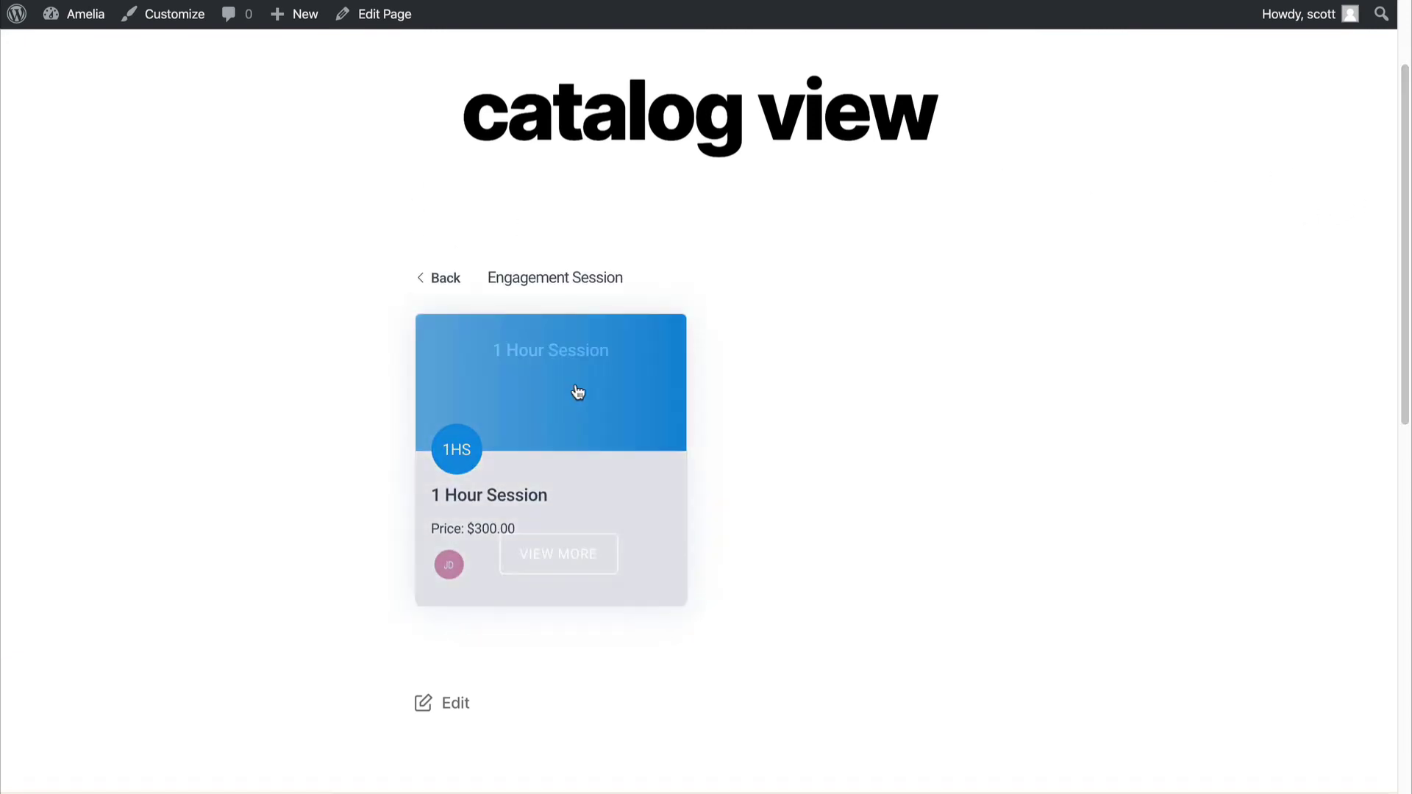
{"action": "left_click", "coordinate": [563, 560]}
{"action": "scroll", "coordinate": [1401, 231], "scroll_direction": "down", "scroll_amount": 5}
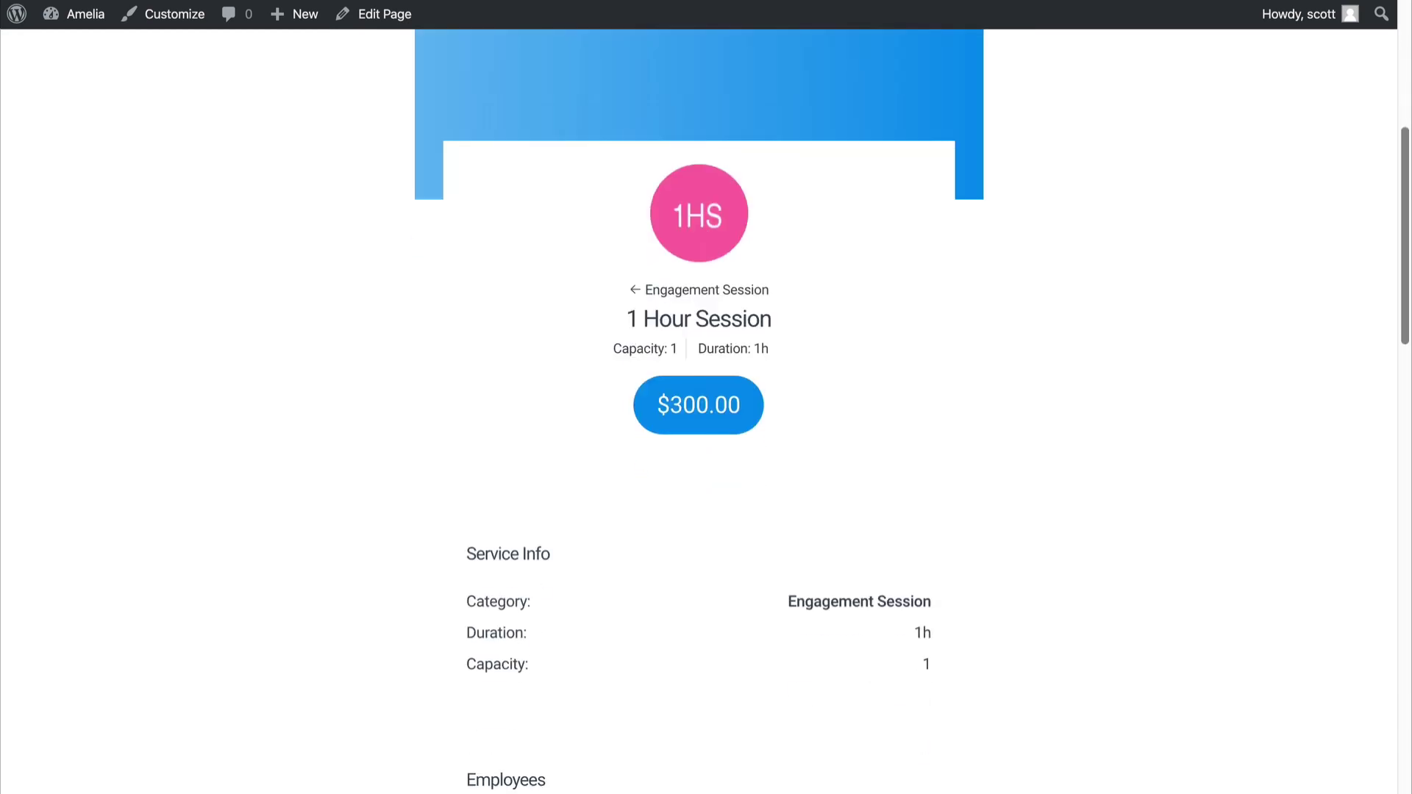
{"action": "scroll", "coordinate": [1365, 332], "scroll_direction": "down", "scroll_amount": 10}
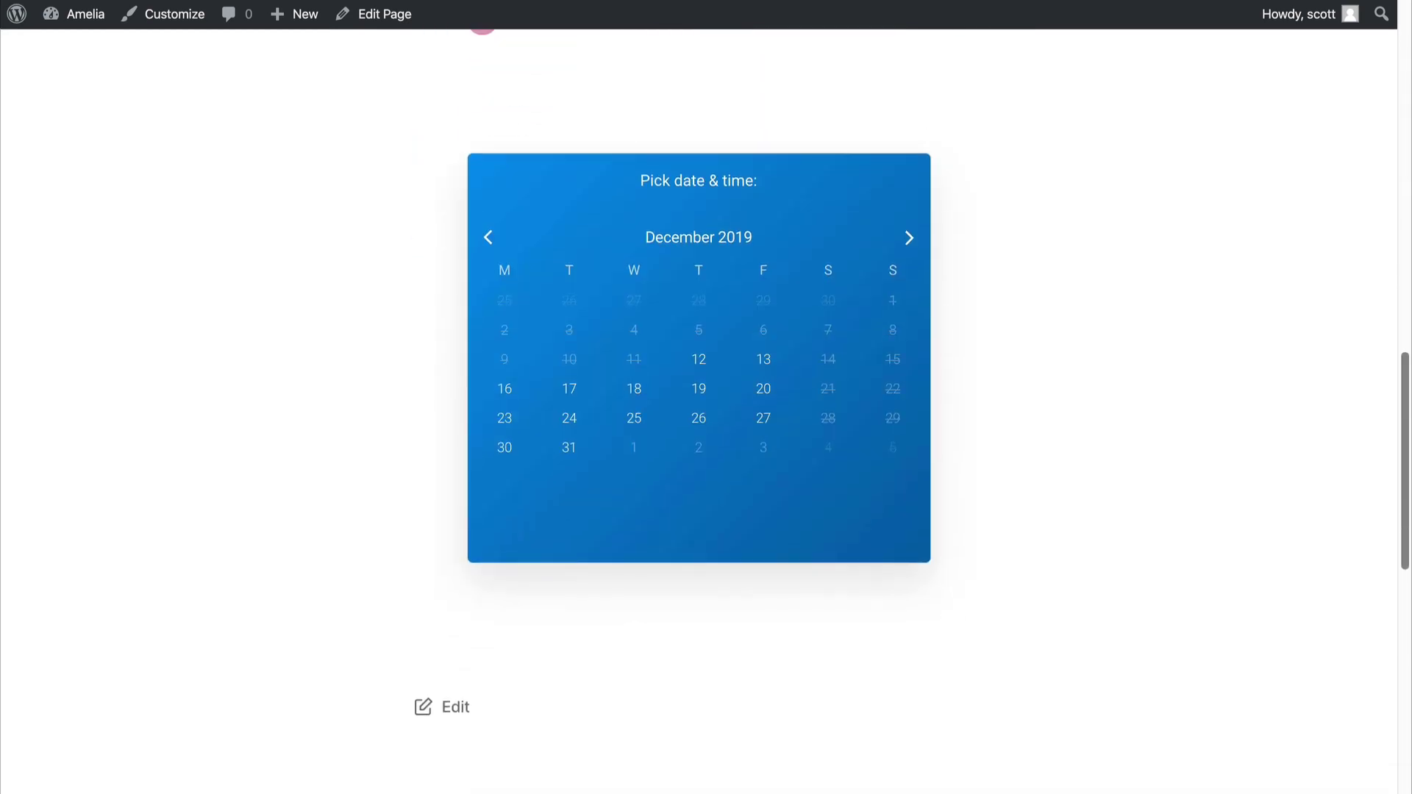
{"action": "scroll", "coordinate": [1059, 157], "scroll_direction": "up", "scroll_amount": 15}
- Create a new page with the Amelia - Events block, title it "events" and publish it
{"action": "left_click", "coordinate": [16, 14]}
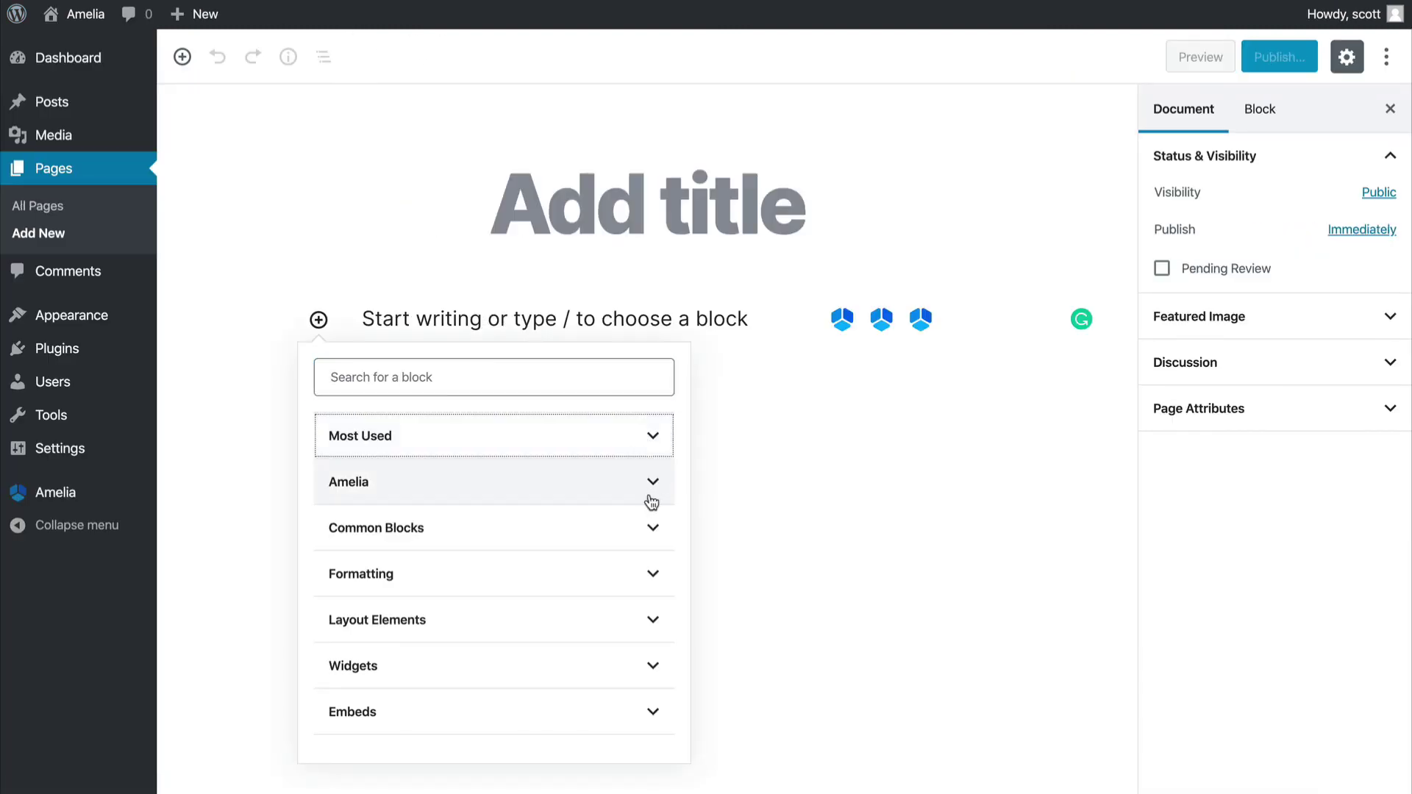
{"action": "left_click", "coordinate": [652, 481]}
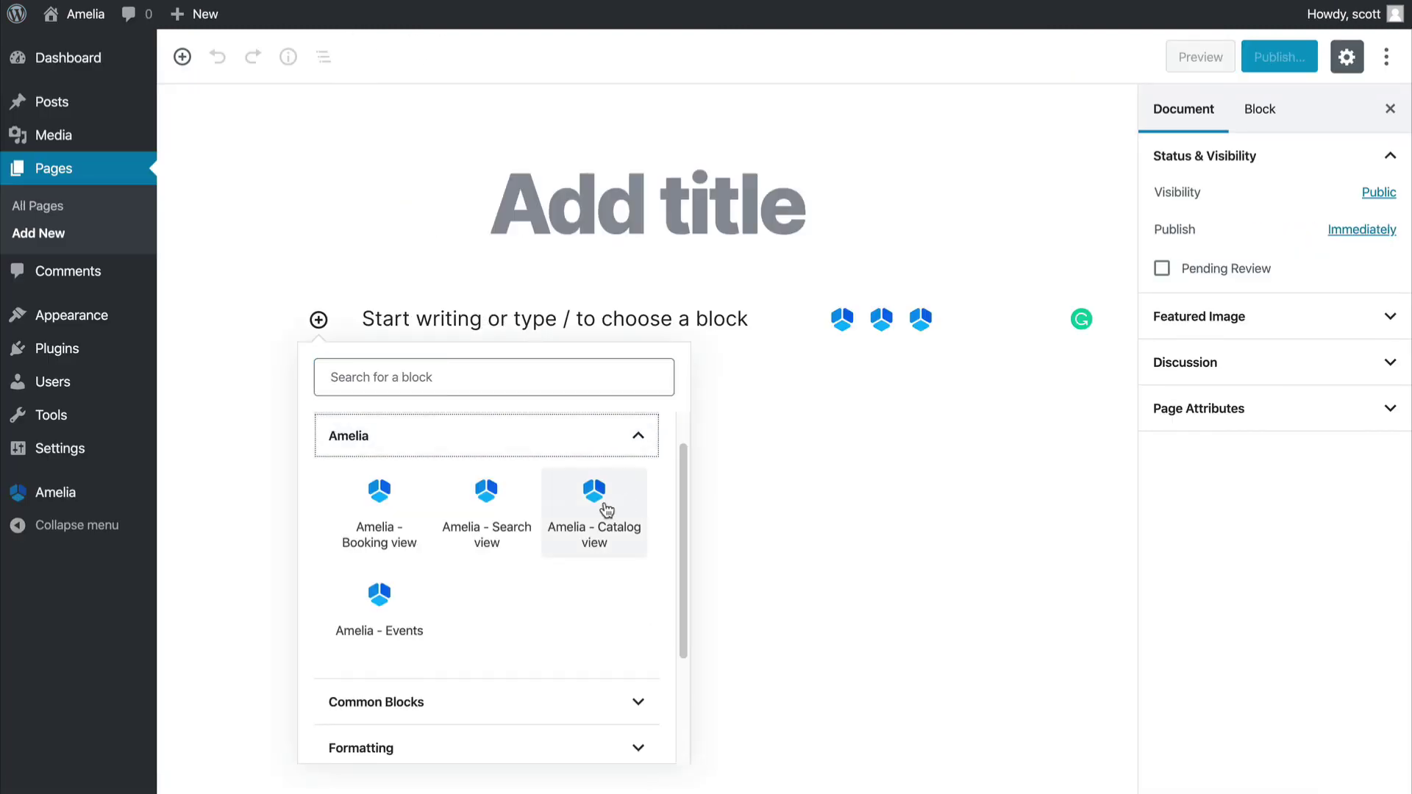
{"action": "left_click", "coordinate": [370, 625]}
{"action": "left_click", "coordinate": [664, 197]}
{"action": "type", "text": "events"}
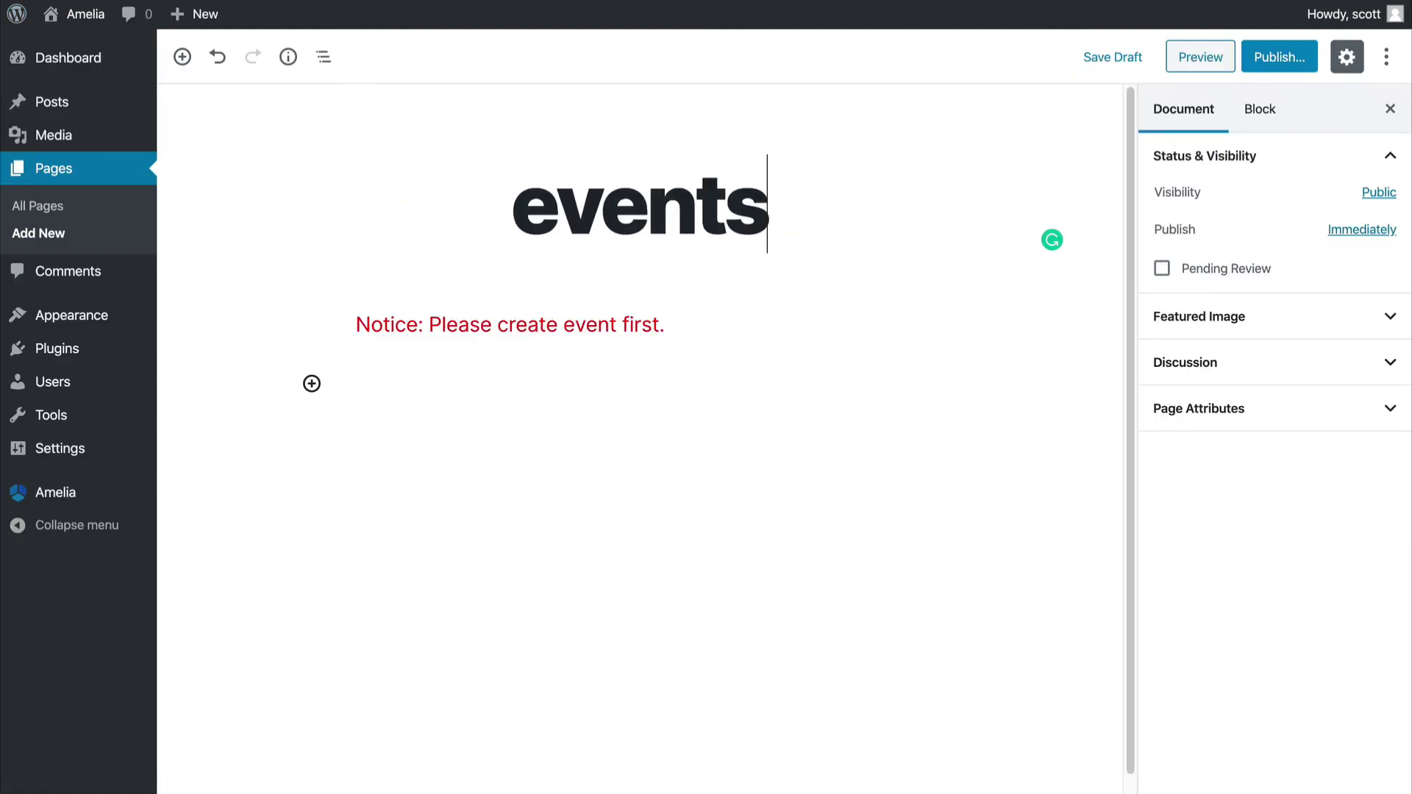
{"action": "left_click", "coordinate": [423, 345]}
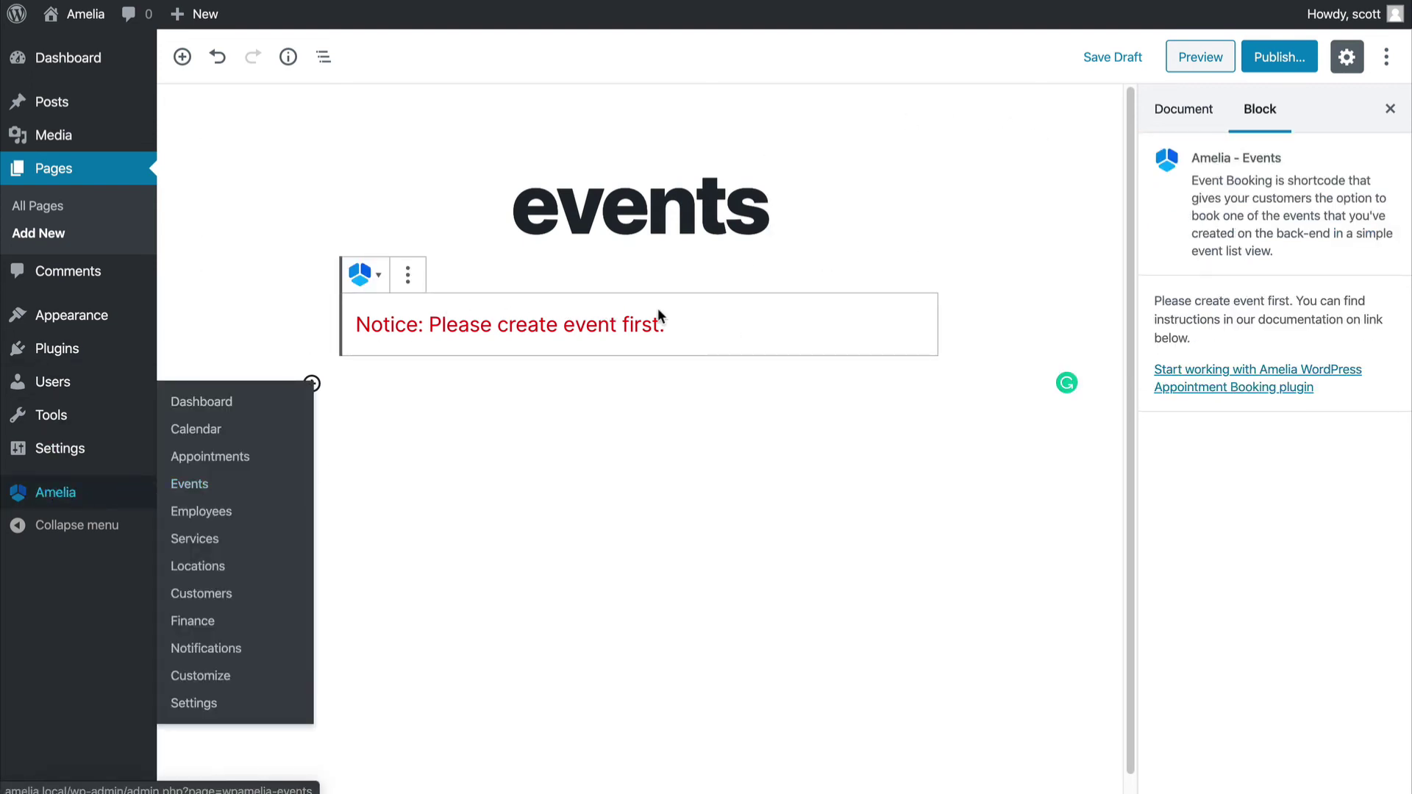
{"action": "left_click", "coordinate": [1265, 58]}
{"action": "left_click", "coordinate": [1287, 55]}
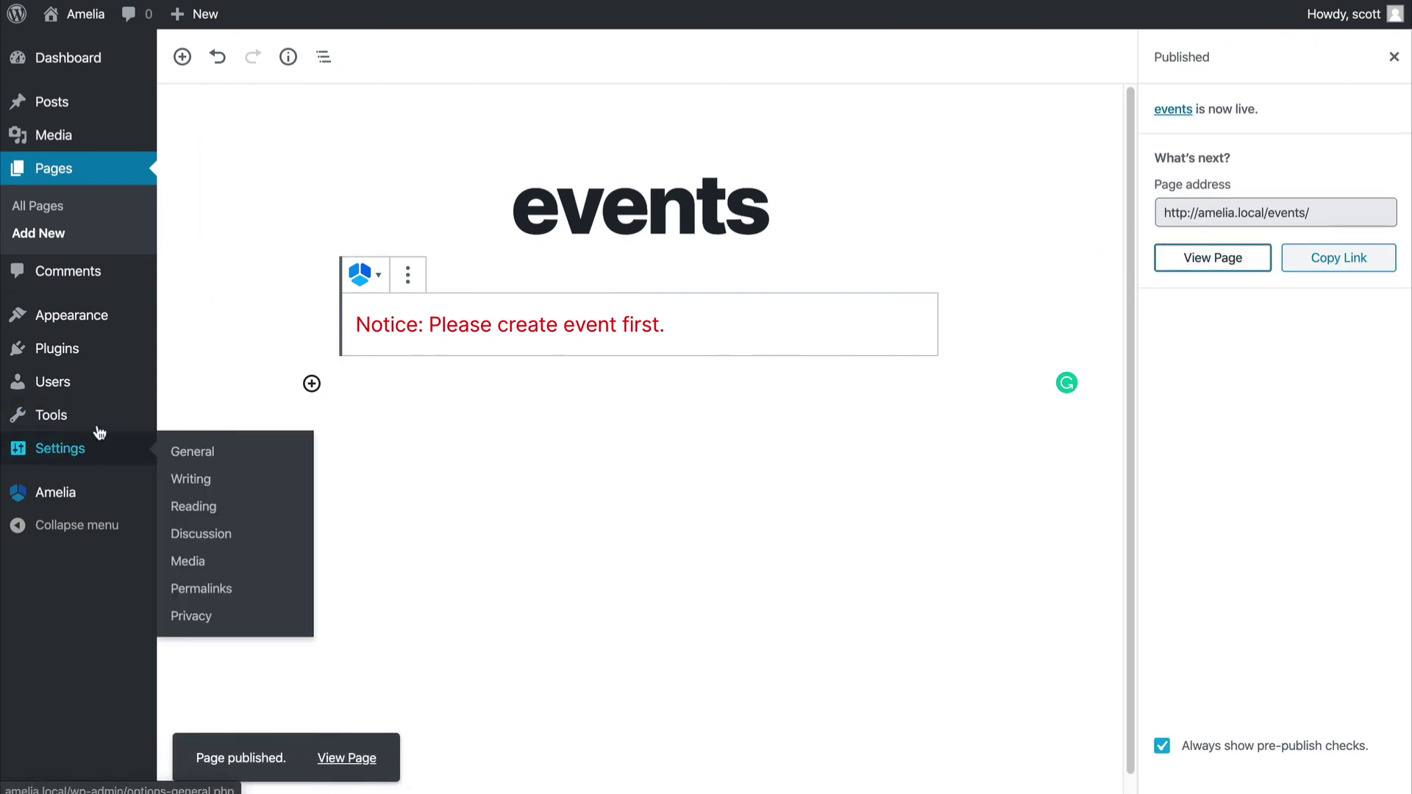
- Start a new Amelia event named "open house" and set its date to December 27, 2019
{"action": "left_click", "coordinate": [190, 483]}
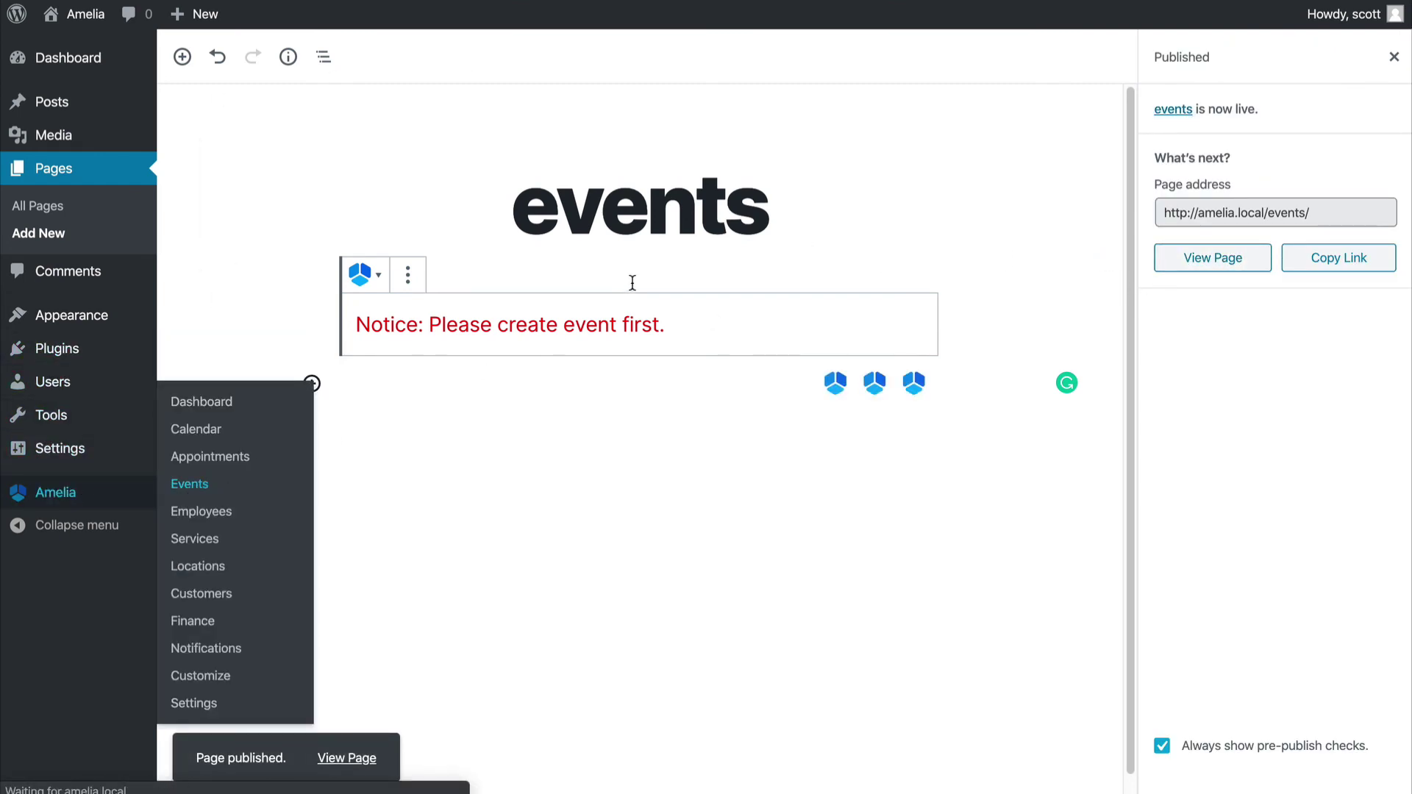
{"action": "type", "text": "open house"}
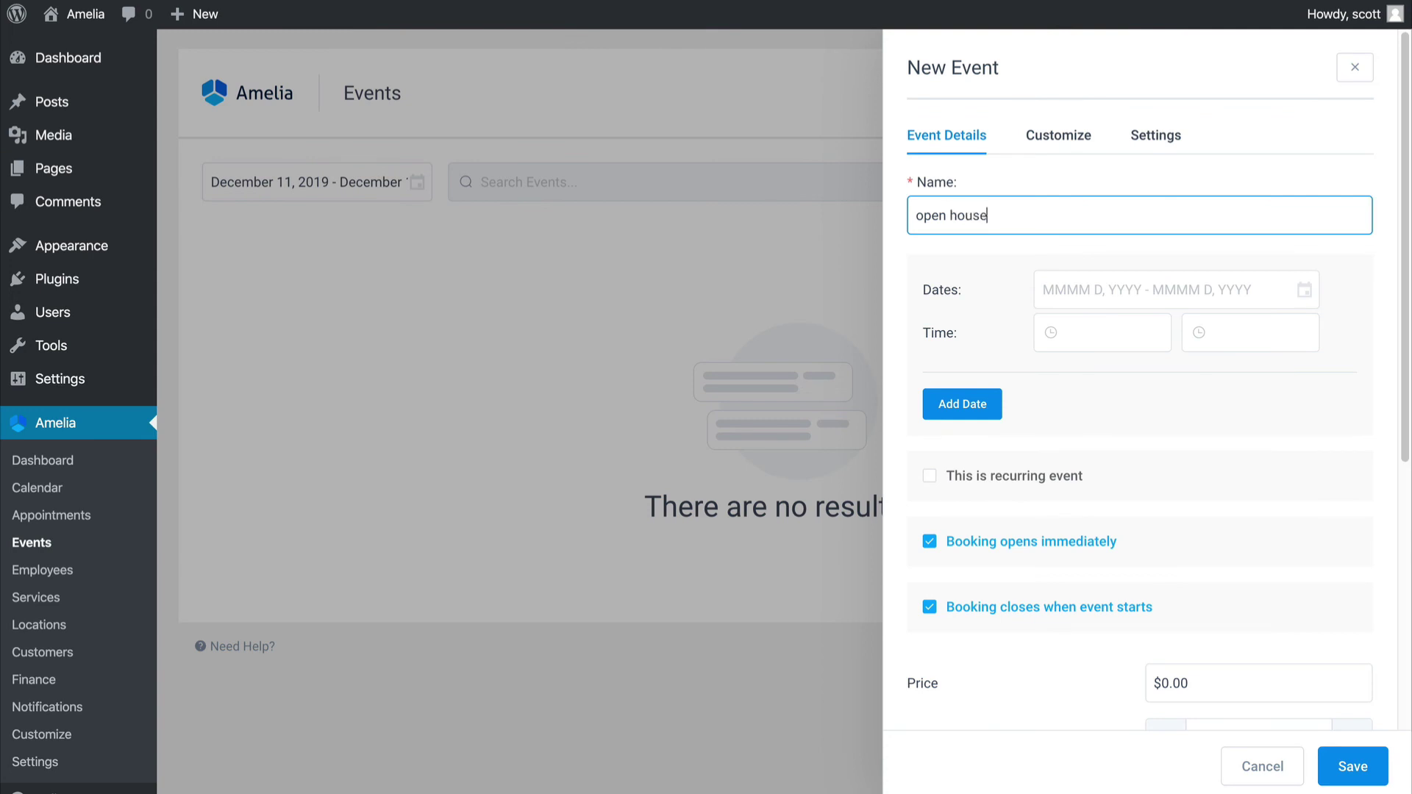
{"action": "left_click", "coordinate": [1122, 291]}
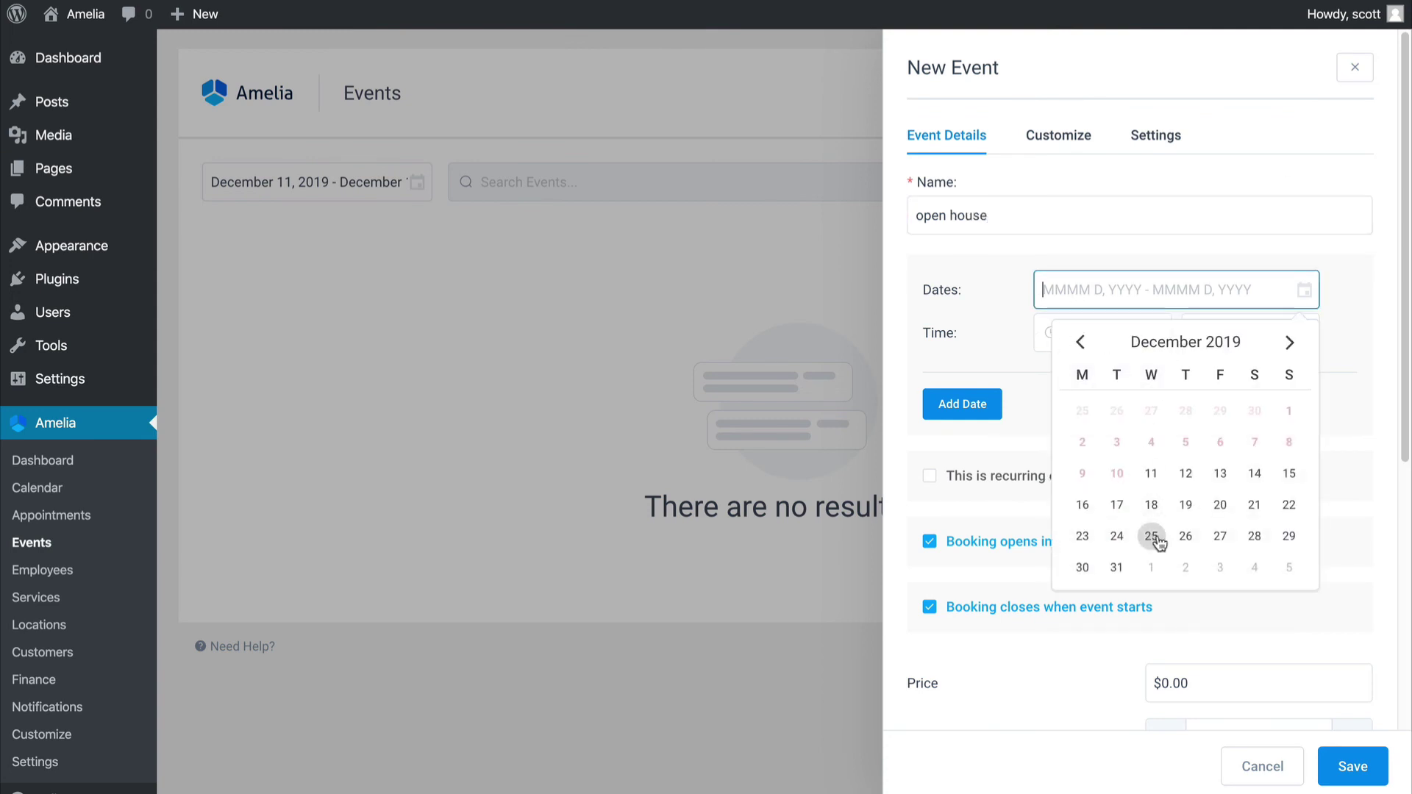
{"action": "left_click", "coordinate": [1214, 539]}
- Set the open house event's time from 02:00 to 02:30
{"action": "left_click", "coordinate": [1118, 337]}
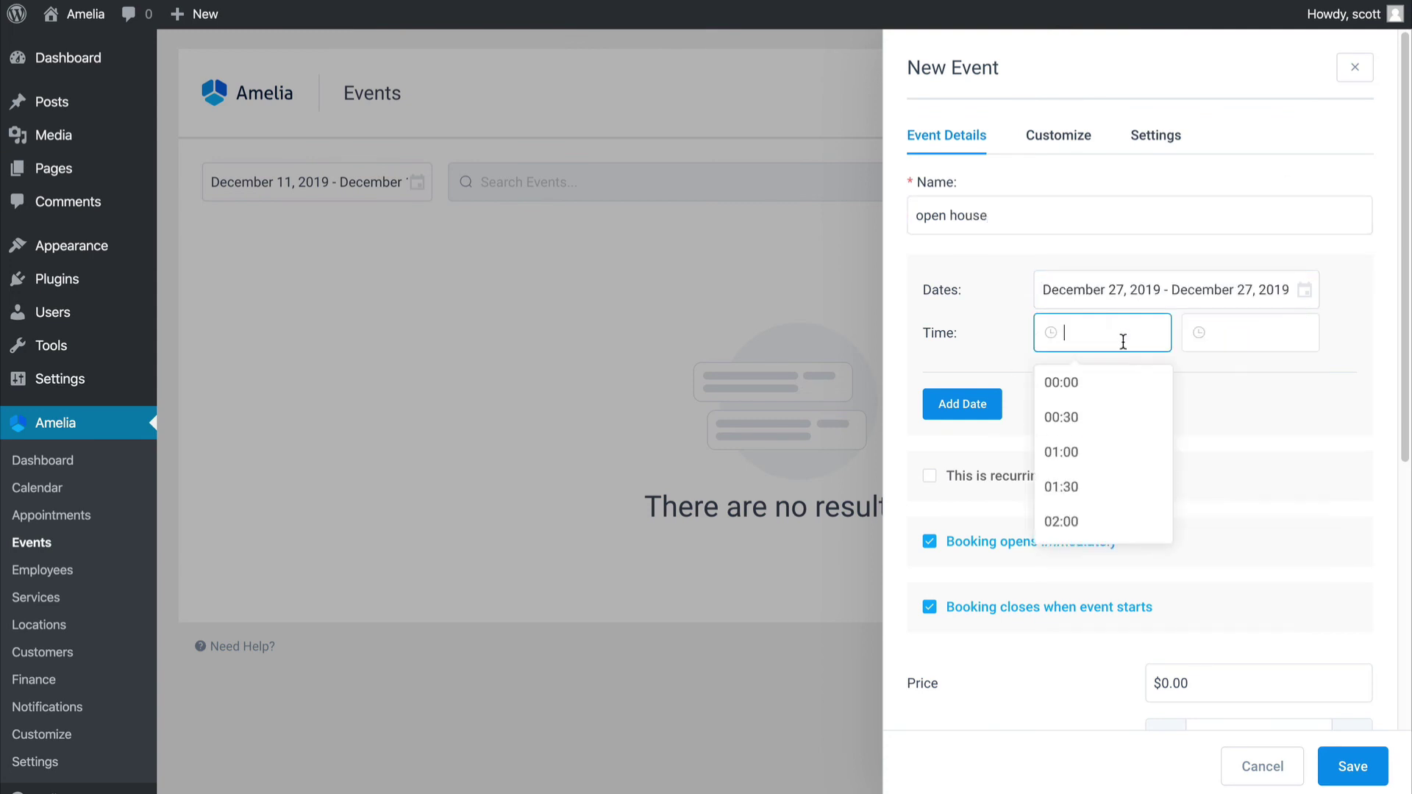
{"action": "left_click", "coordinate": [1078, 522]}
{"action": "left_click", "coordinate": [1216, 341]}
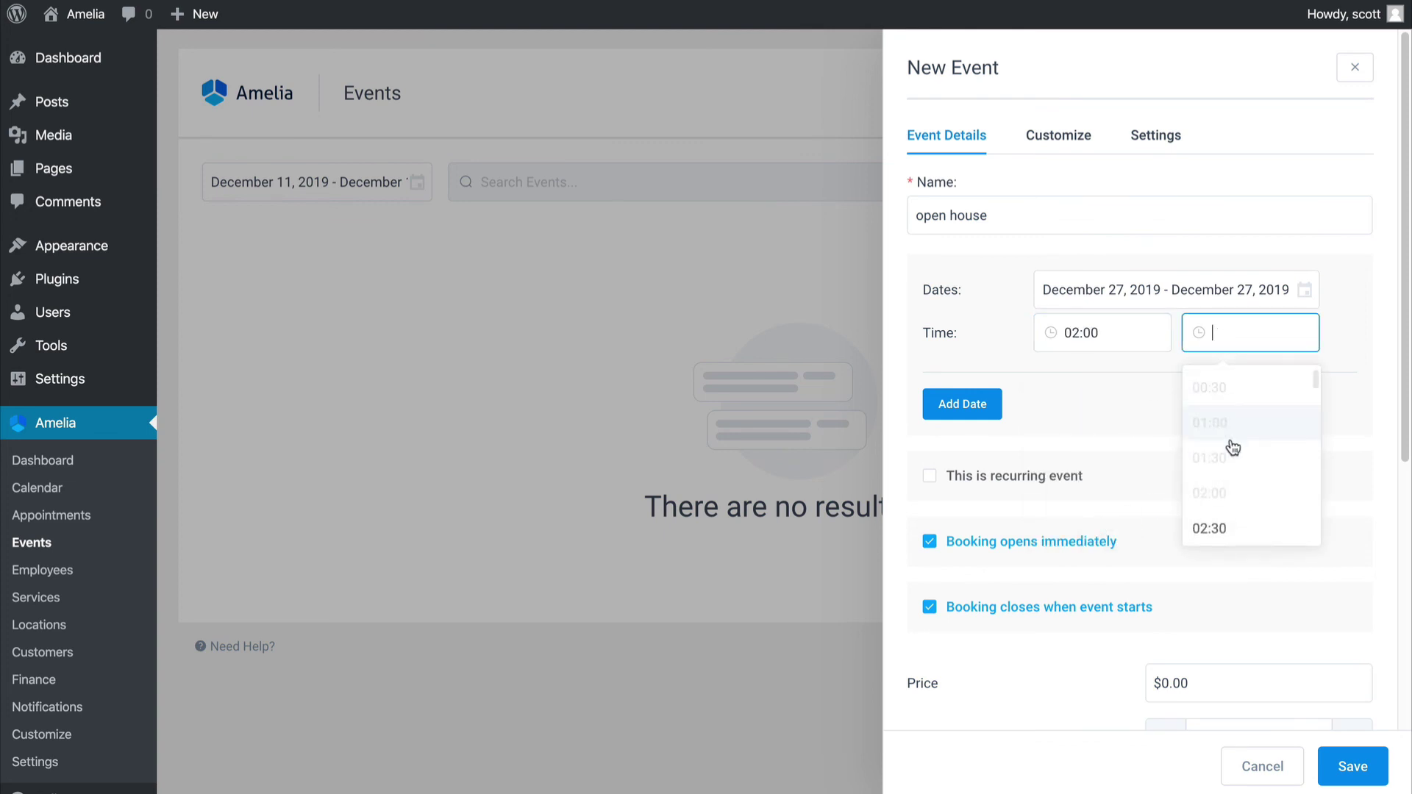
{"action": "left_click", "coordinate": [1220, 527]}
{"action": "left_click", "coordinate": [980, 417]}
- Set the event's maximum allowed spots to 20 and its address to Studio A
{"action": "scroll", "coordinate": [981, 421], "scroll_direction": "down", "scroll_amount": 6}
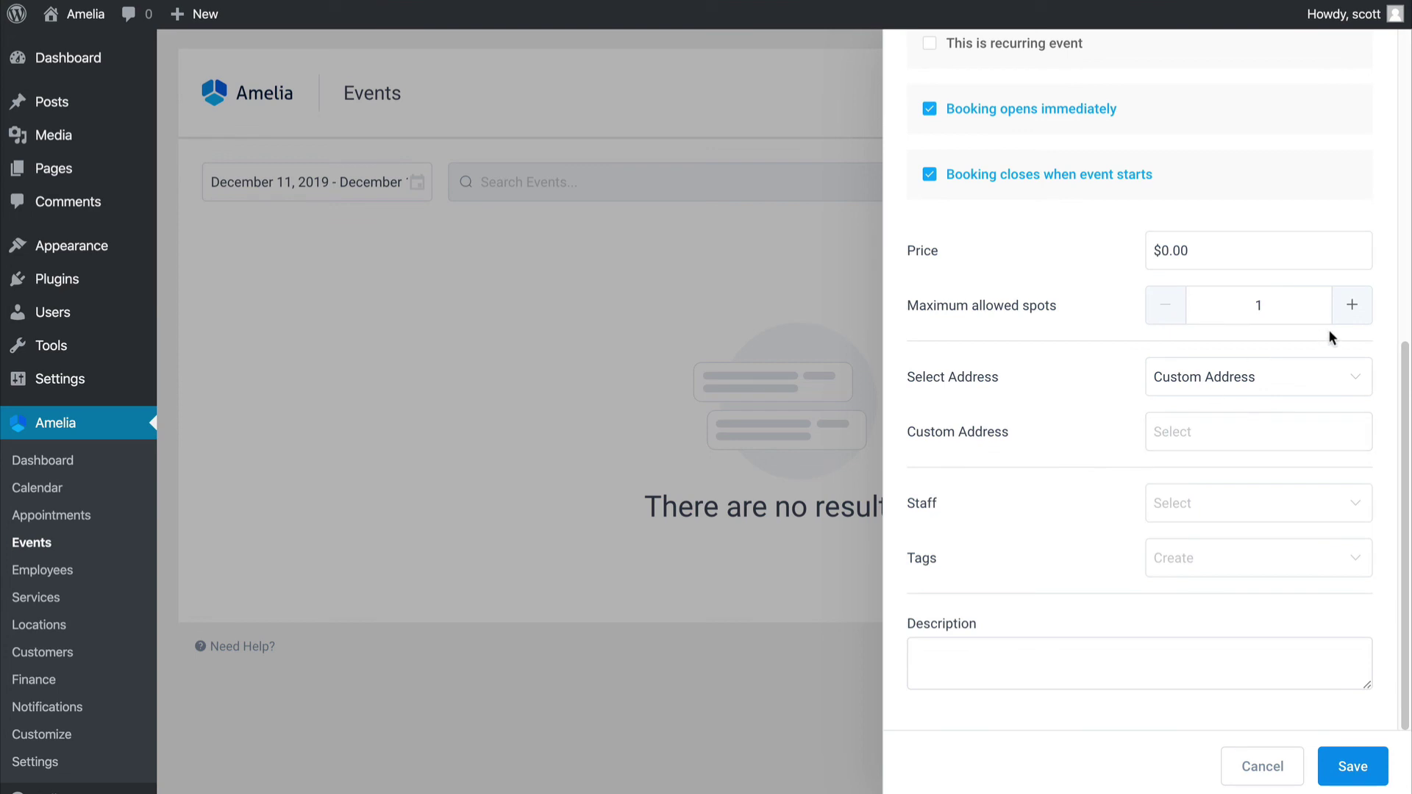
{"action": "double_click", "coordinate": [1224, 288]}
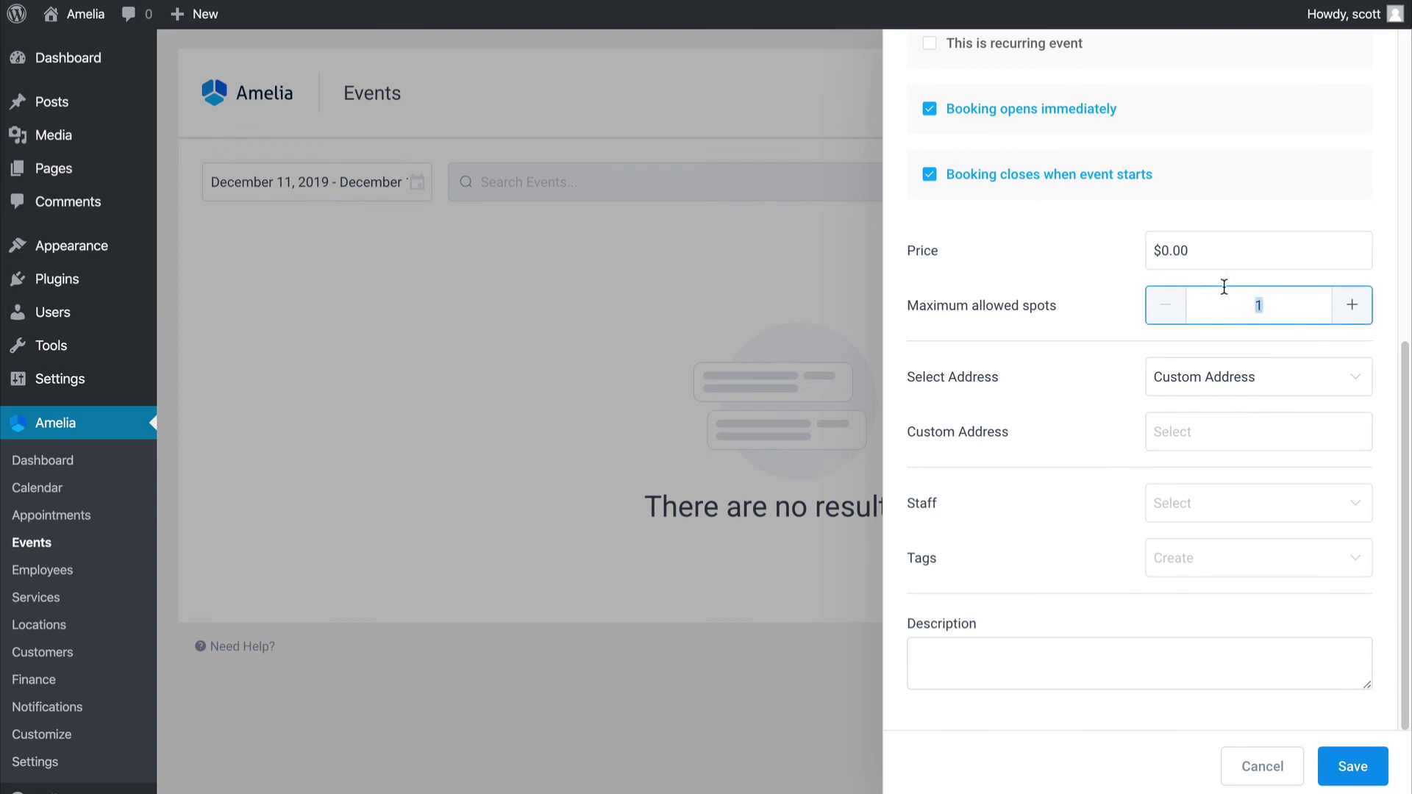
{"action": "left_click", "coordinate": [1179, 397]}
{"action": "left_click", "coordinate": [1197, 457]}
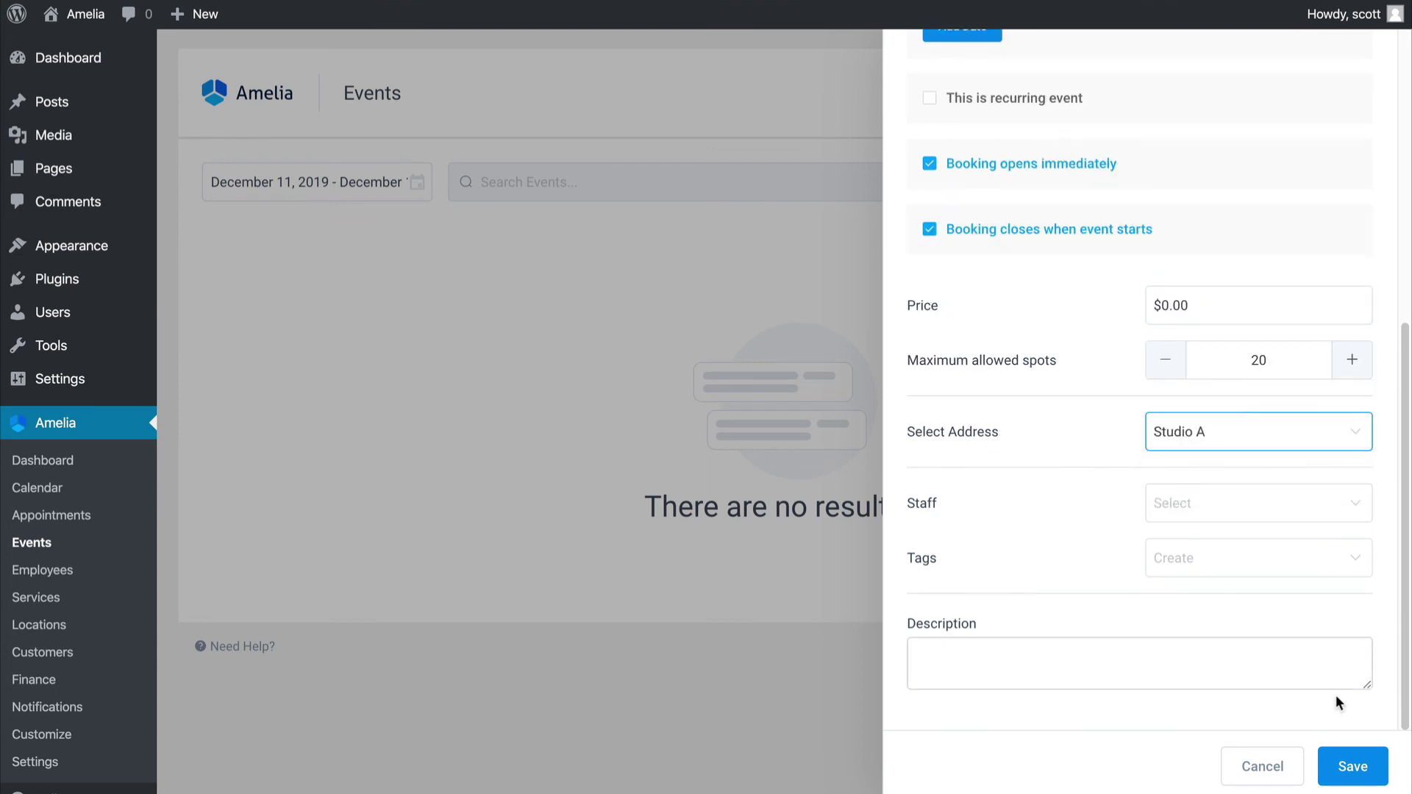
- Assign a staff member to the open house event and save it
{"action": "left_click", "coordinate": [1287, 514]}
{"action": "left_click", "coordinate": [1270, 550]}
{"action": "left_click", "coordinate": [1357, 772]}
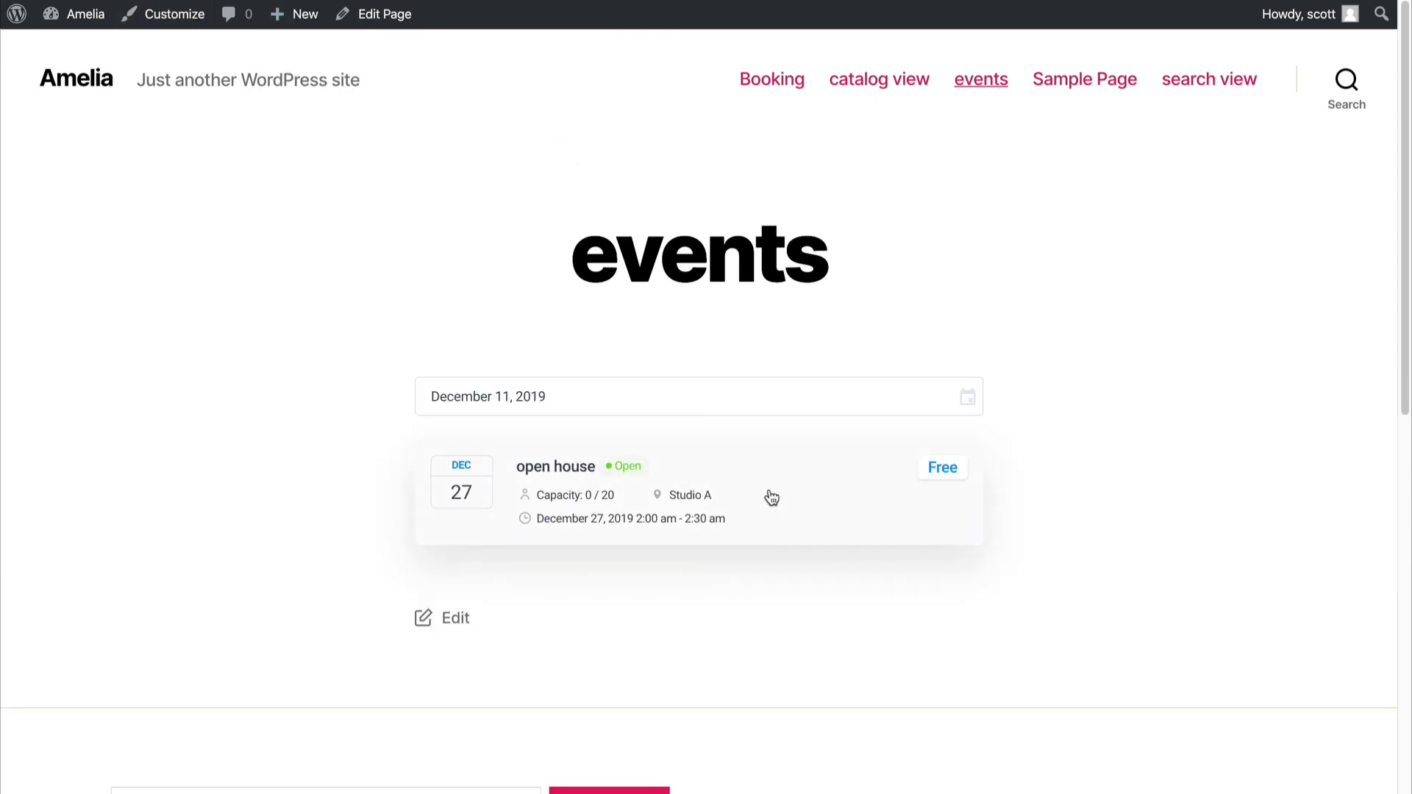
- Open the open house event on the published events page and set the number of persons to 3
{"action": "left_click", "coordinate": [812, 501]}
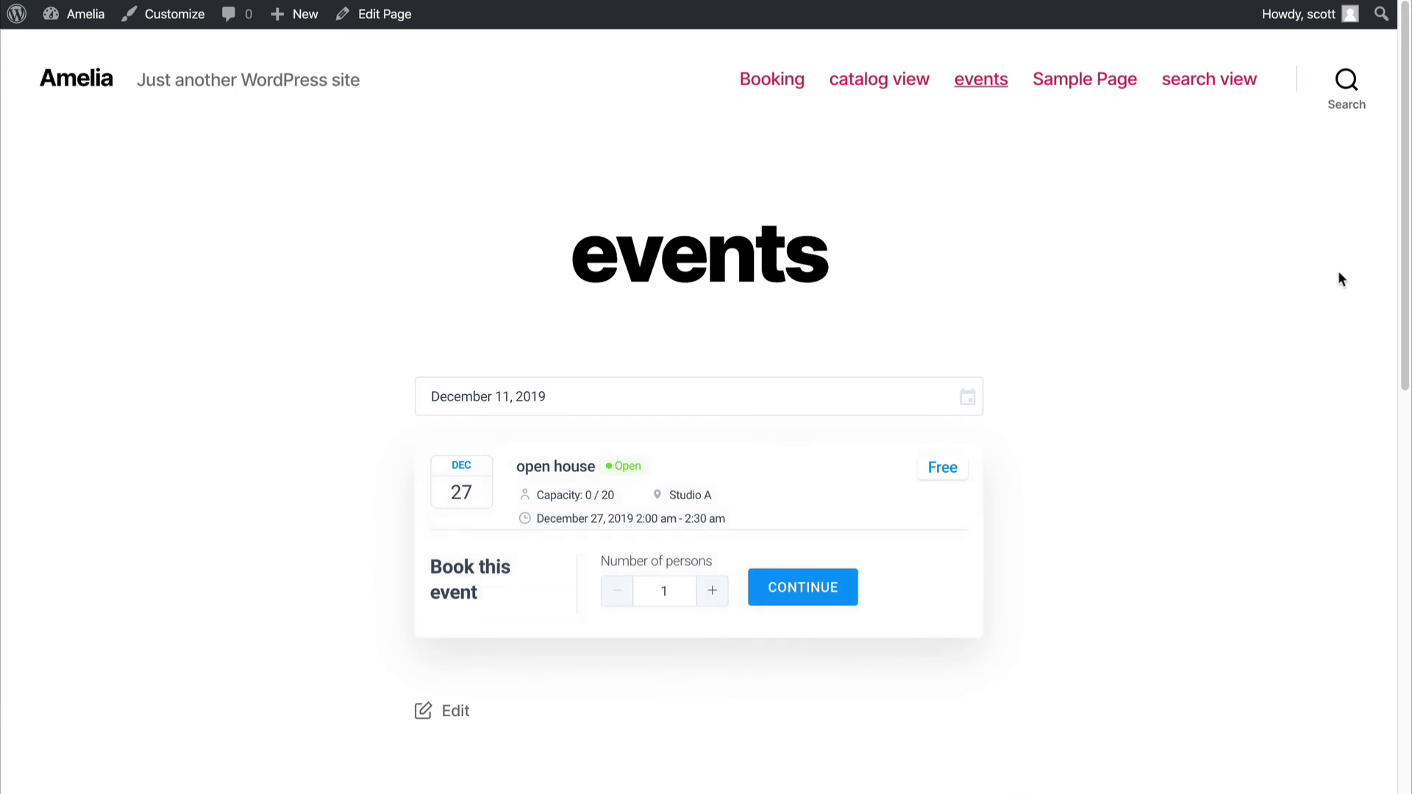
{"action": "scroll", "coordinate": [1388, 287], "scroll_direction": "down", "scroll_amount": 3}
{"action": "left_click", "coordinate": [712, 491]}
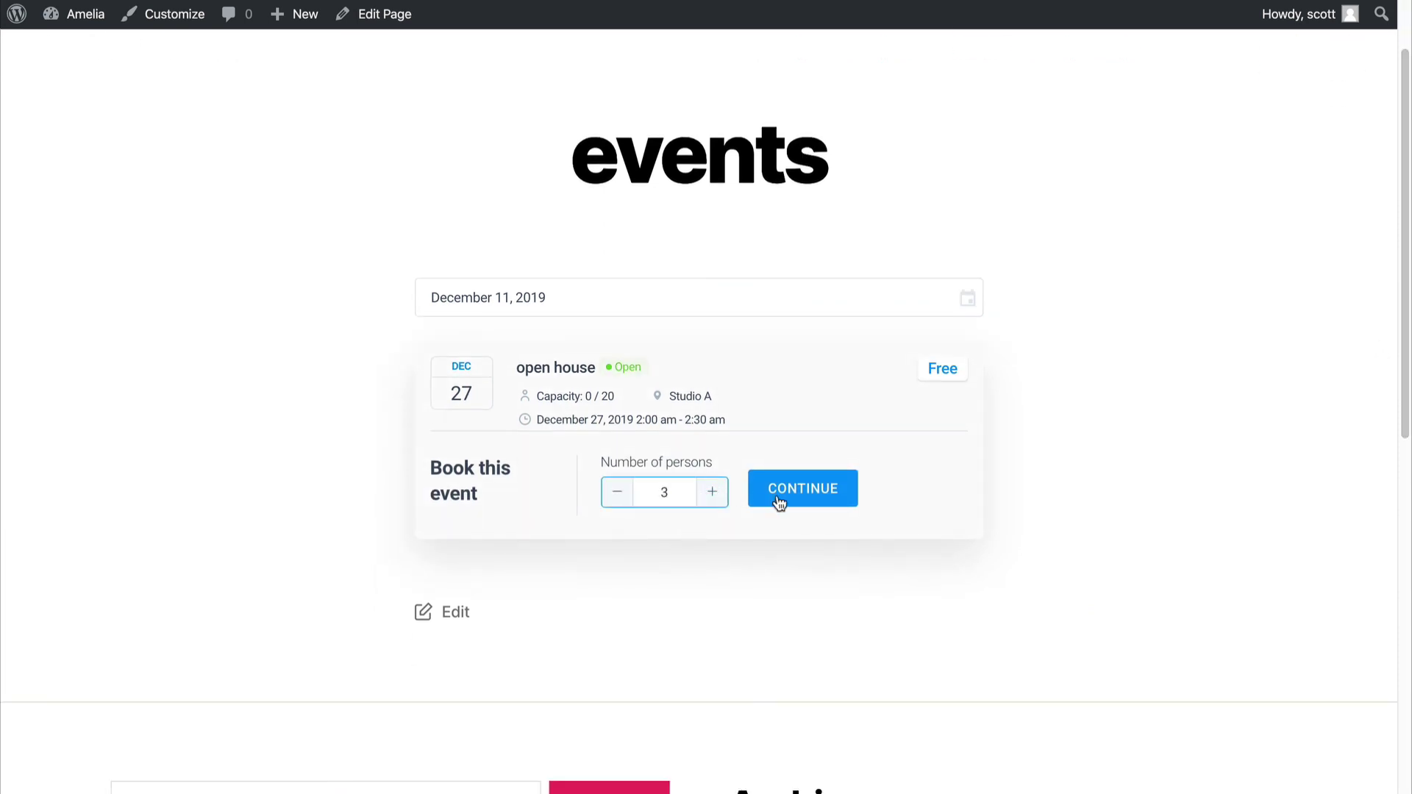
- Confirm the three-person open house booking with the prefilled customer details and view the calendars it can be added to
{"action": "left_click", "coordinate": [778, 494]}
{"action": "left_click_drag", "start_coordinate": [1397, 262], "coordinate": [1390, 419]}
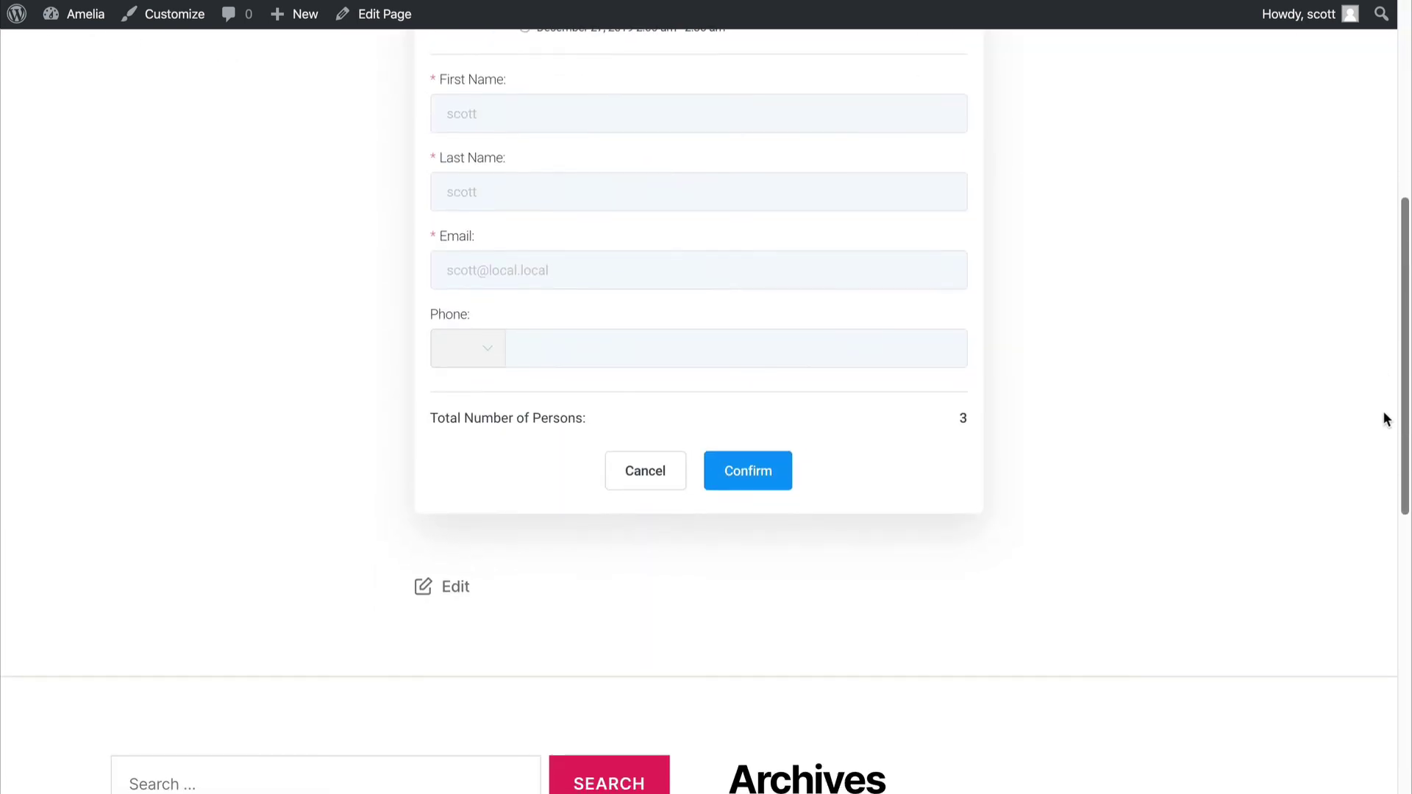
{"action": "left_click", "coordinate": [730, 475]}
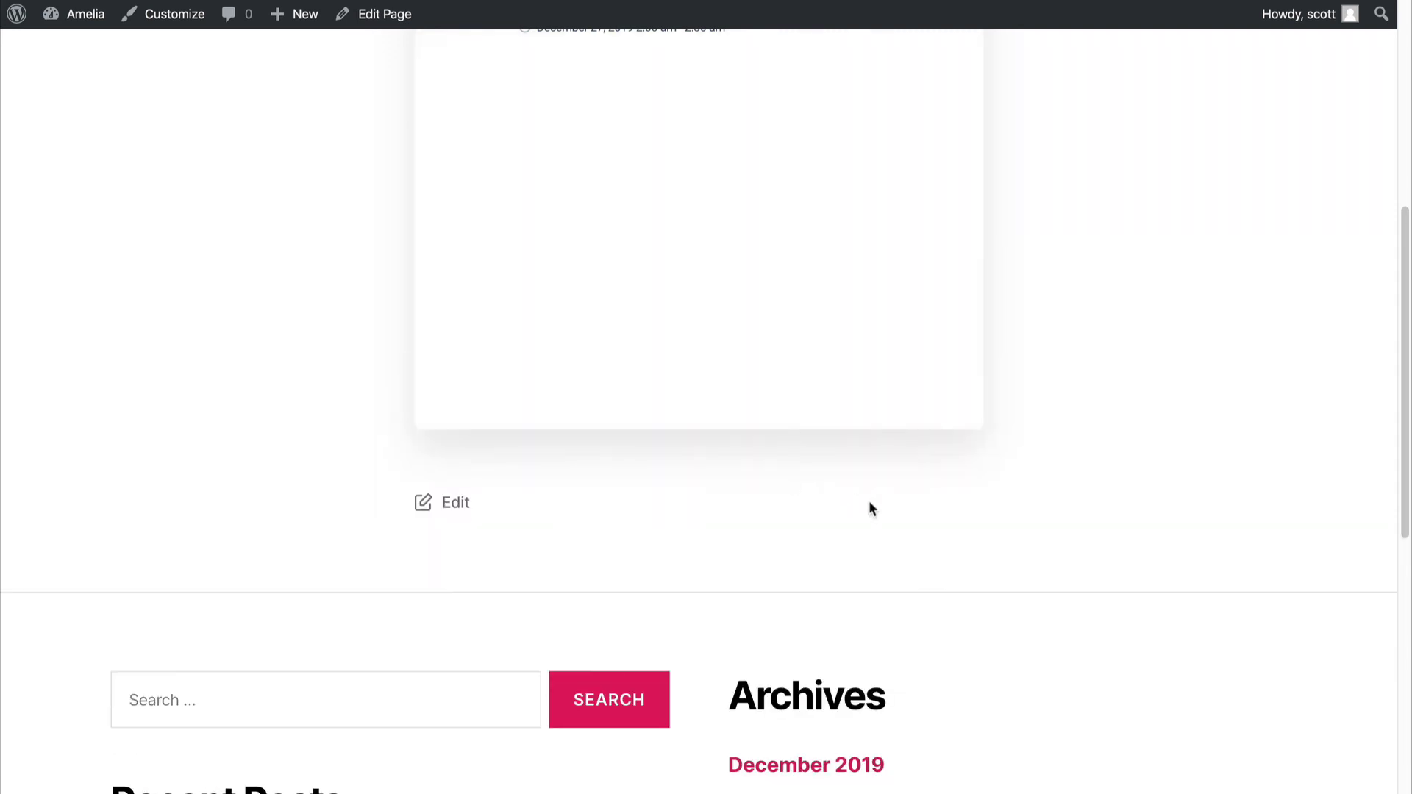
{"action": "left_click", "coordinate": [759, 325]}
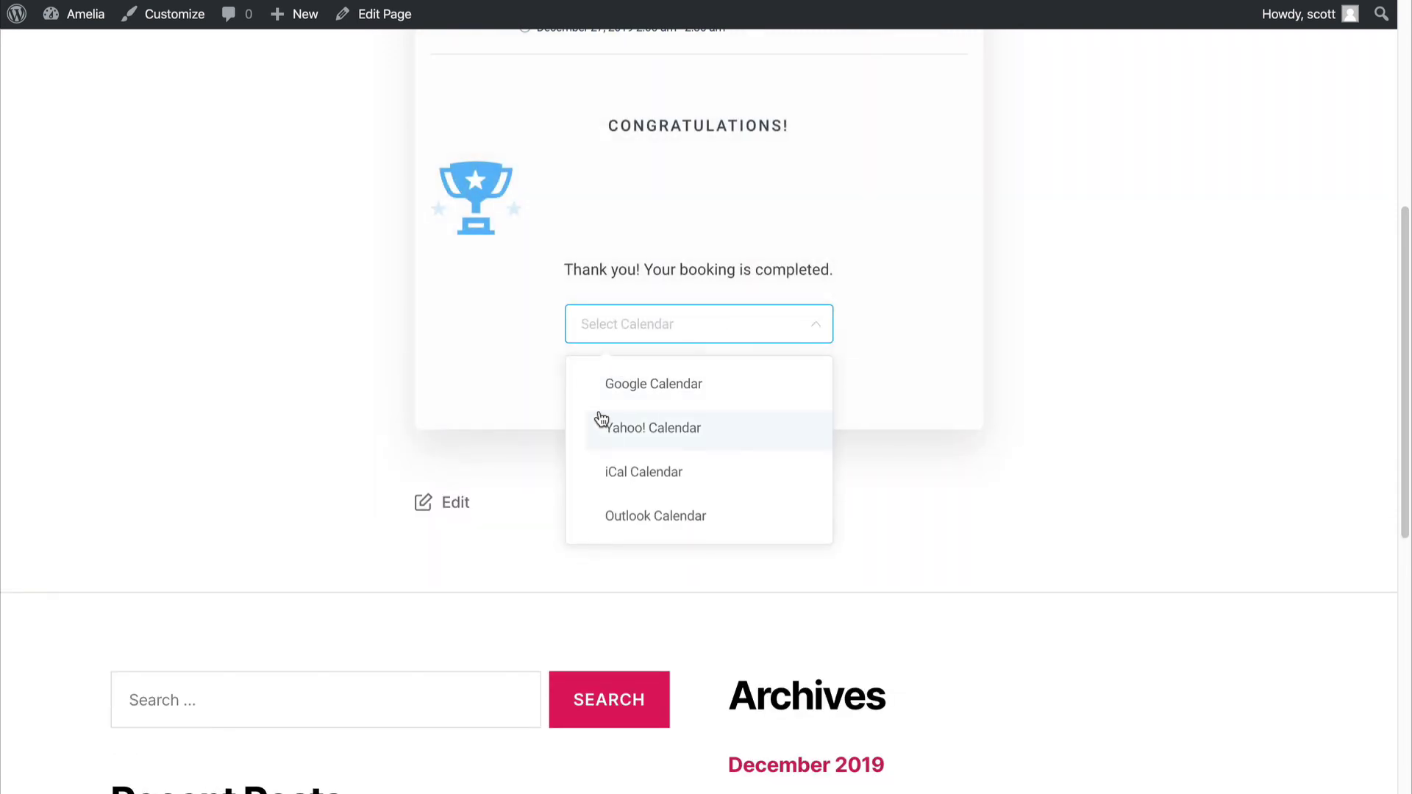
{"action": "left_click", "coordinate": [457, 351]}
- Review the Amelia dashboard's appointment, load and revenue statistics, and compare the employee and service breakdowns
{"action": "scroll", "coordinate": [216, 111], "scroll_direction": "up", "scroll_amount": 7}
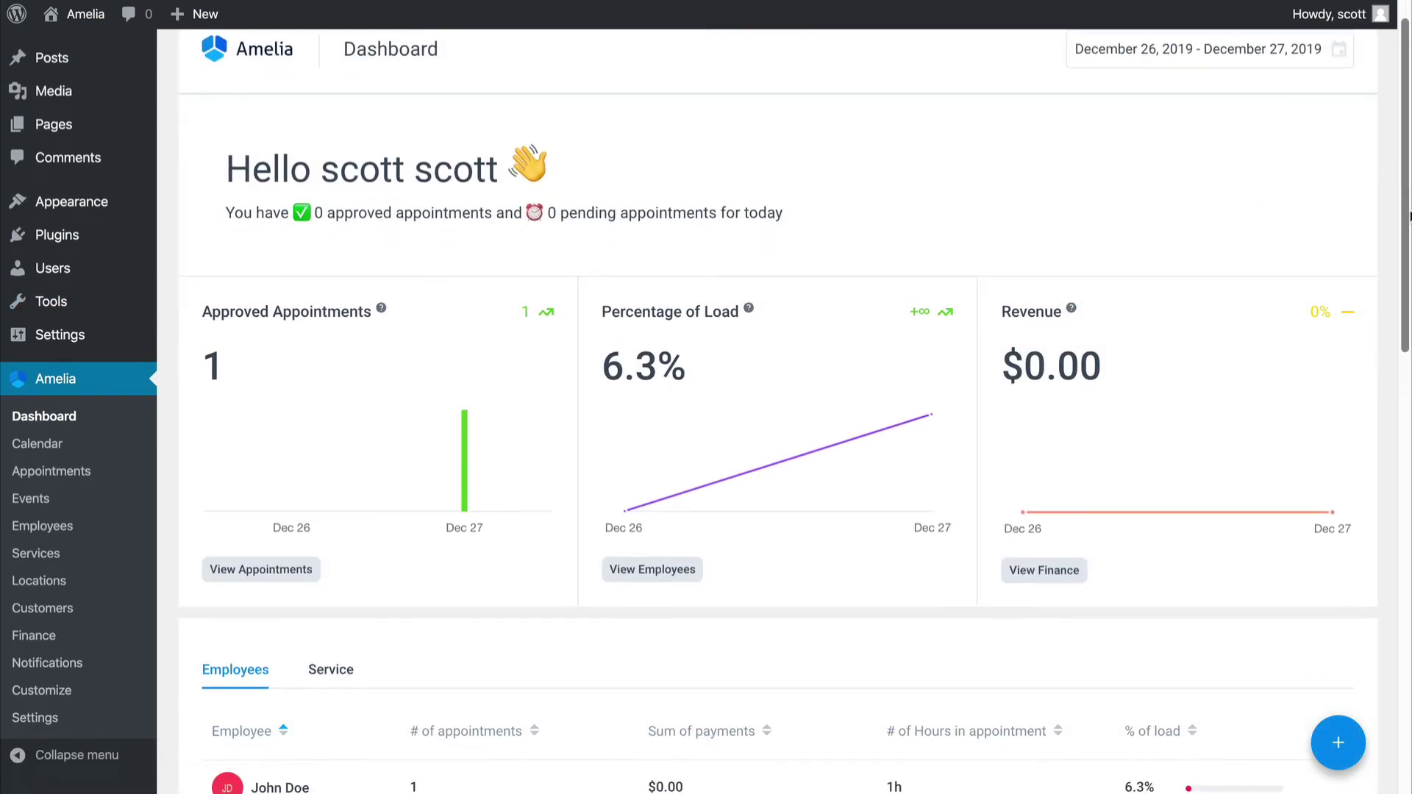
{"action": "scroll", "coordinate": [693, 340], "scroll_direction": "down", "scroll_amount": 1}
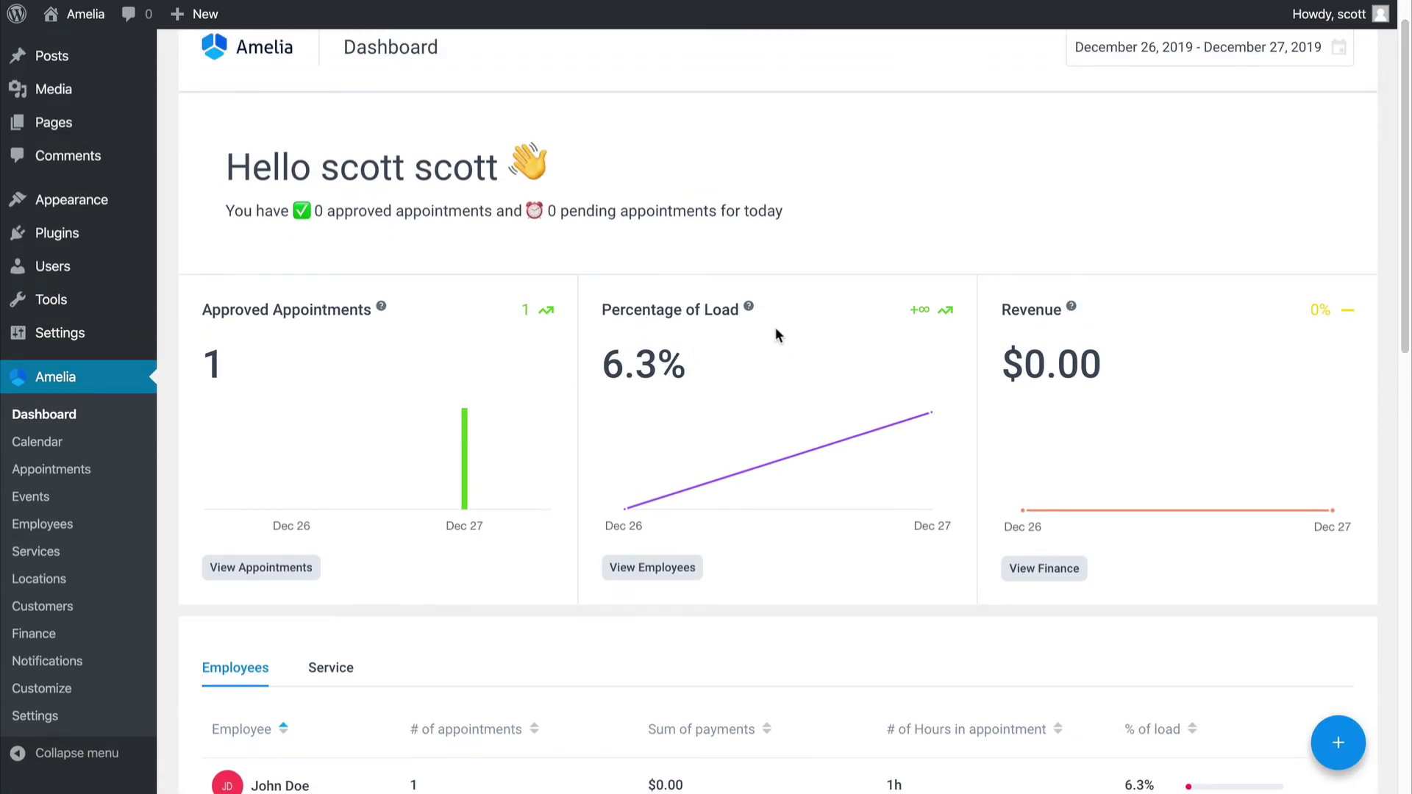
{"action": "mouse_move", "coordinate": [748, 307]}
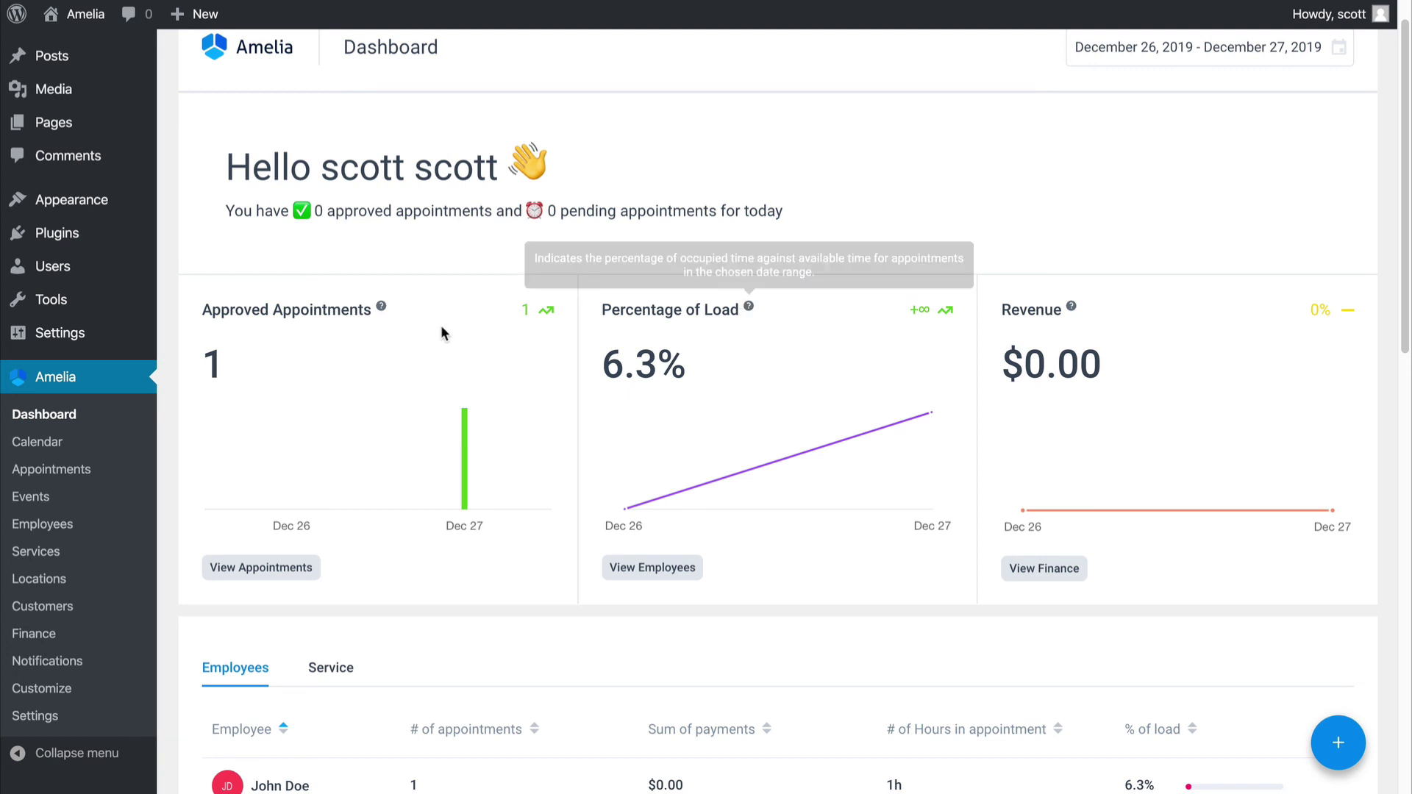
{"action": "mouse_move", "coordinate": [381, 309]}
{"action": "left_click_drag", "start_coordinate": [1396, 249], "coordinate": [1383, 298]}
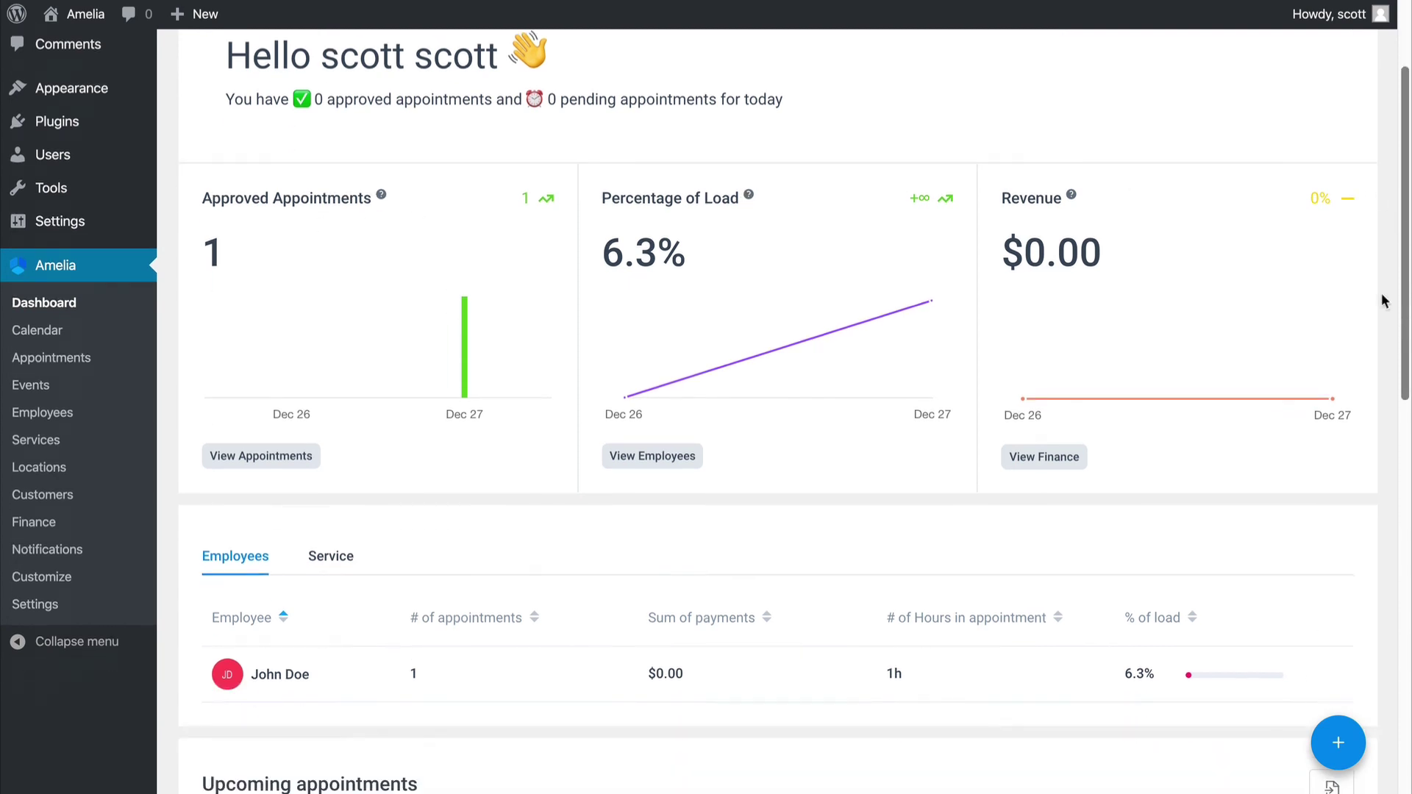
{"action": "scroll", "coordinate": [1405, 265], "scroll_direction": "down", "scroll_amount": 6}
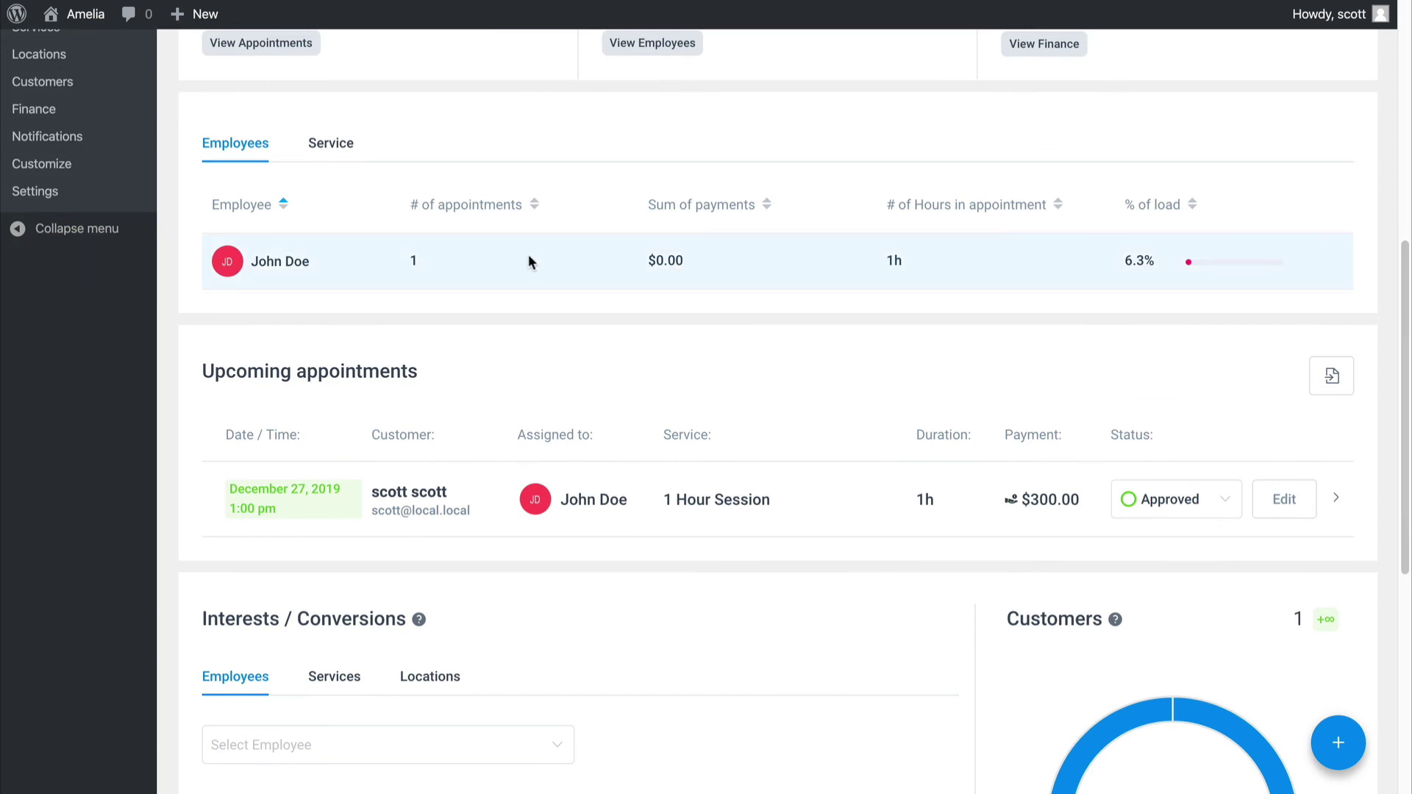
{"action": "left_click", "coordinate": [335, 146]}
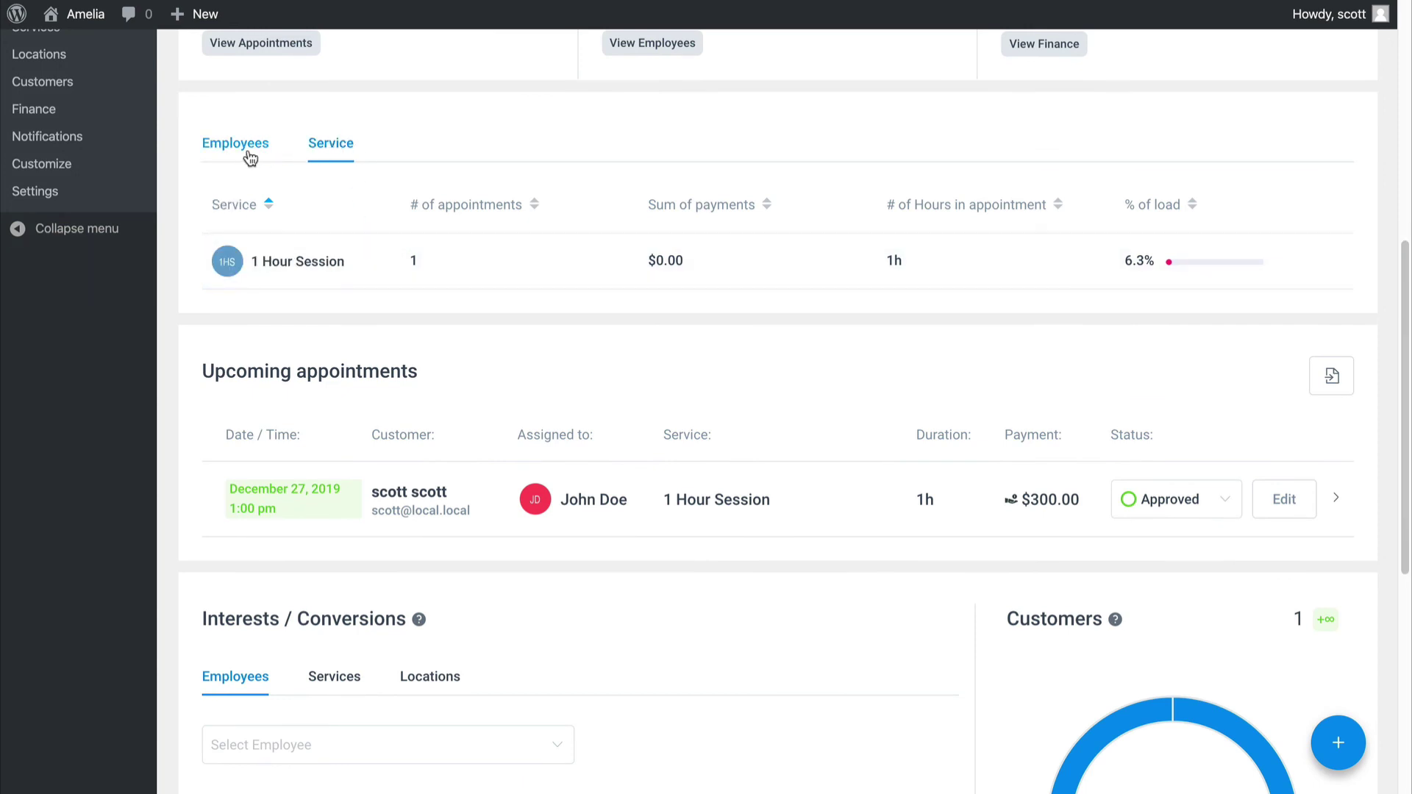
{"action": "left_click", "coordinate": [248, 155]}
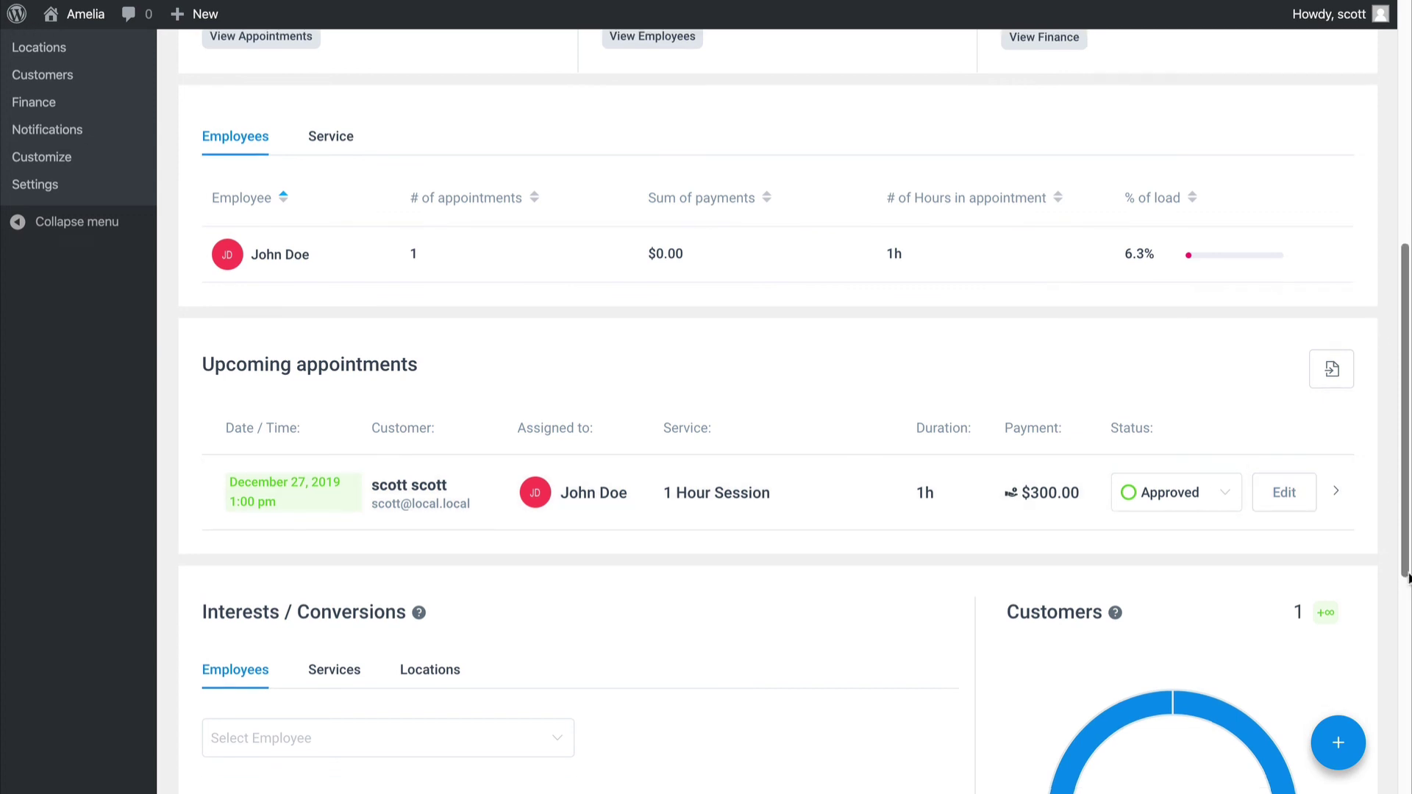
- Examine the Interests / Conversions chart by service, location and employee
{"action": "scroll", "coordinate": [579, 358], "scroll_direction": "down", "scroll_amount": 6}
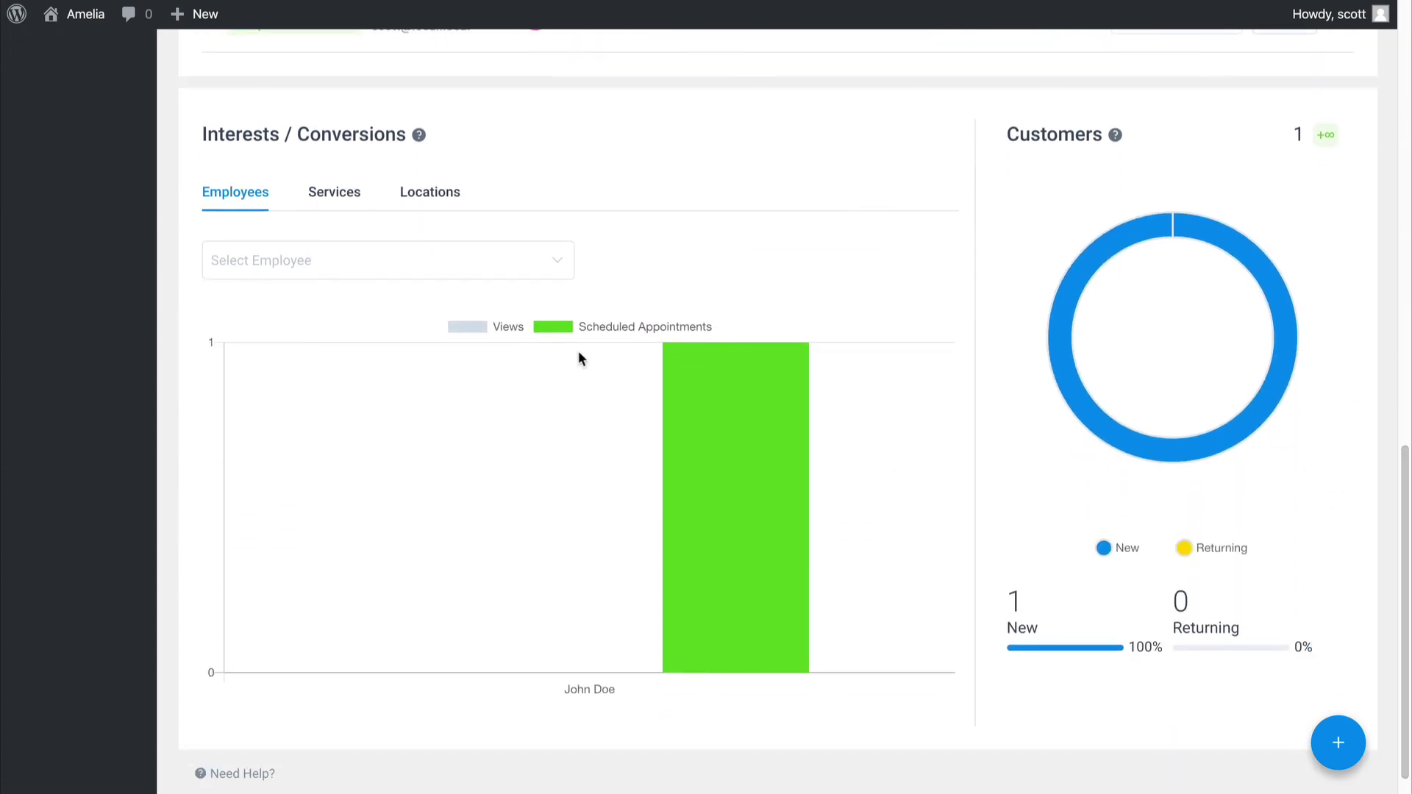
{"action": "left_click", "coordinate": [342, 193]}
{"action": "left_click", "coordinate": [431, 194]}
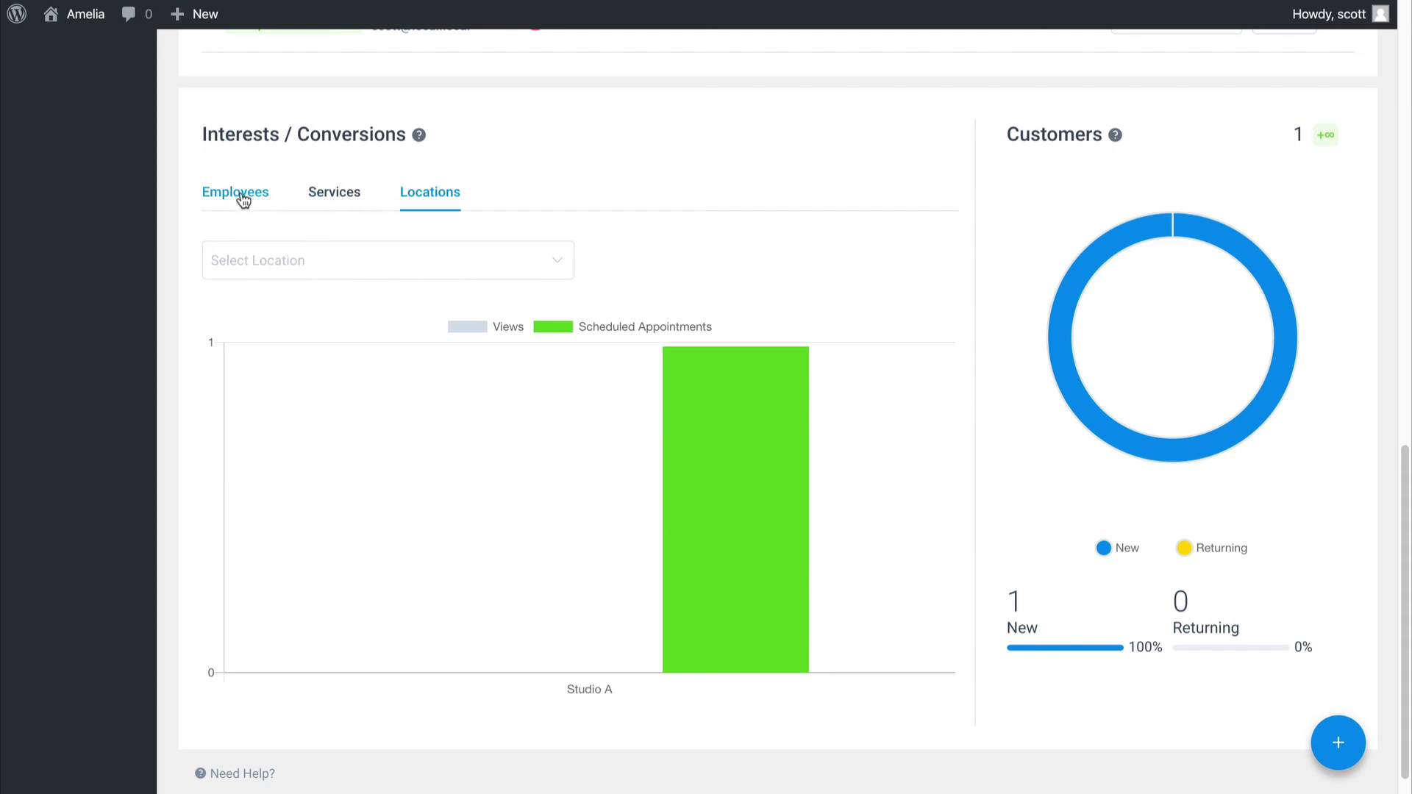
{"action": "left_click", "coordinate": [210, 194]}
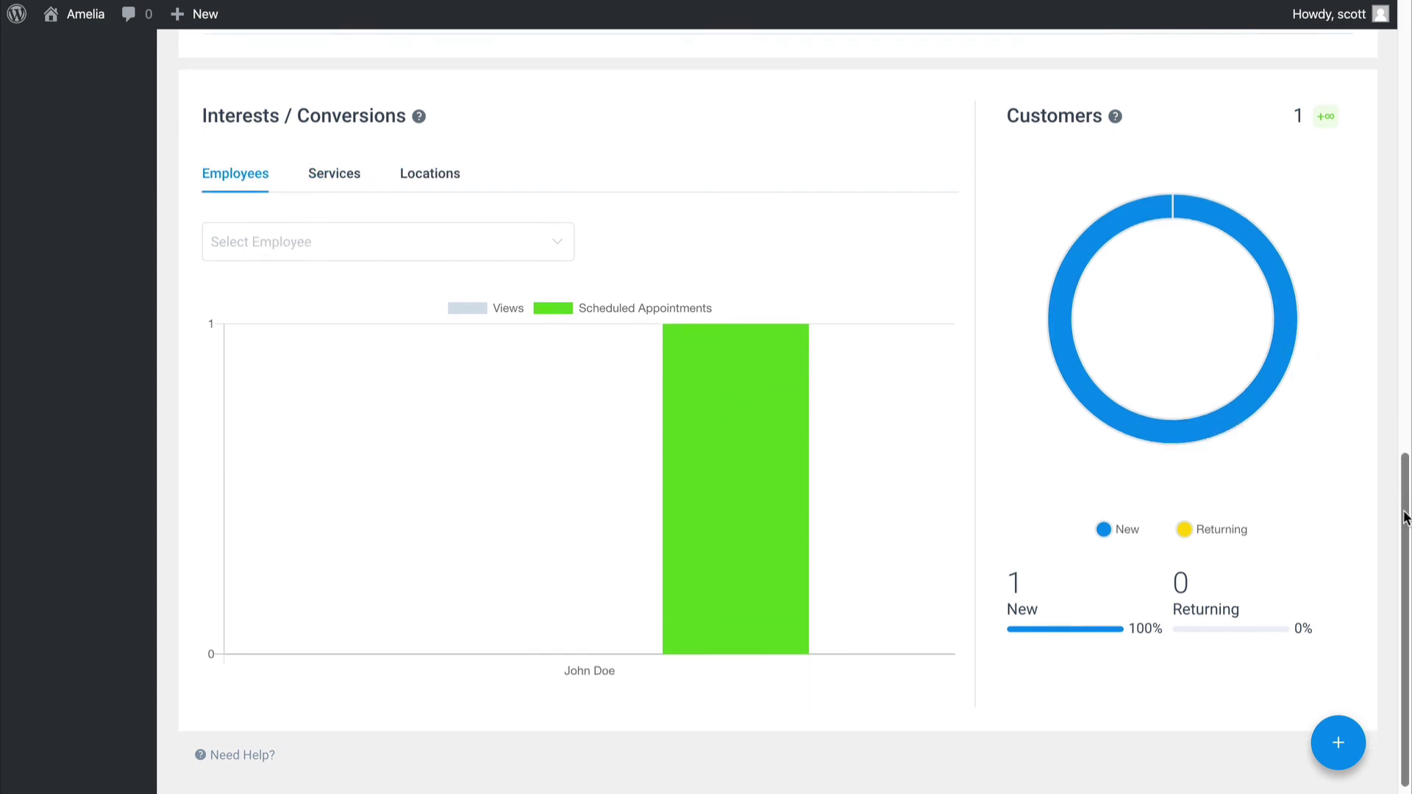
- Set the dashboard's date range to December 1, 2019 - January 31, 2020 and review the statistics for that period
{"action": "scroll", "coordinate": [1359, 438], "scroll_direction": "up", "scroll_amount": 15}
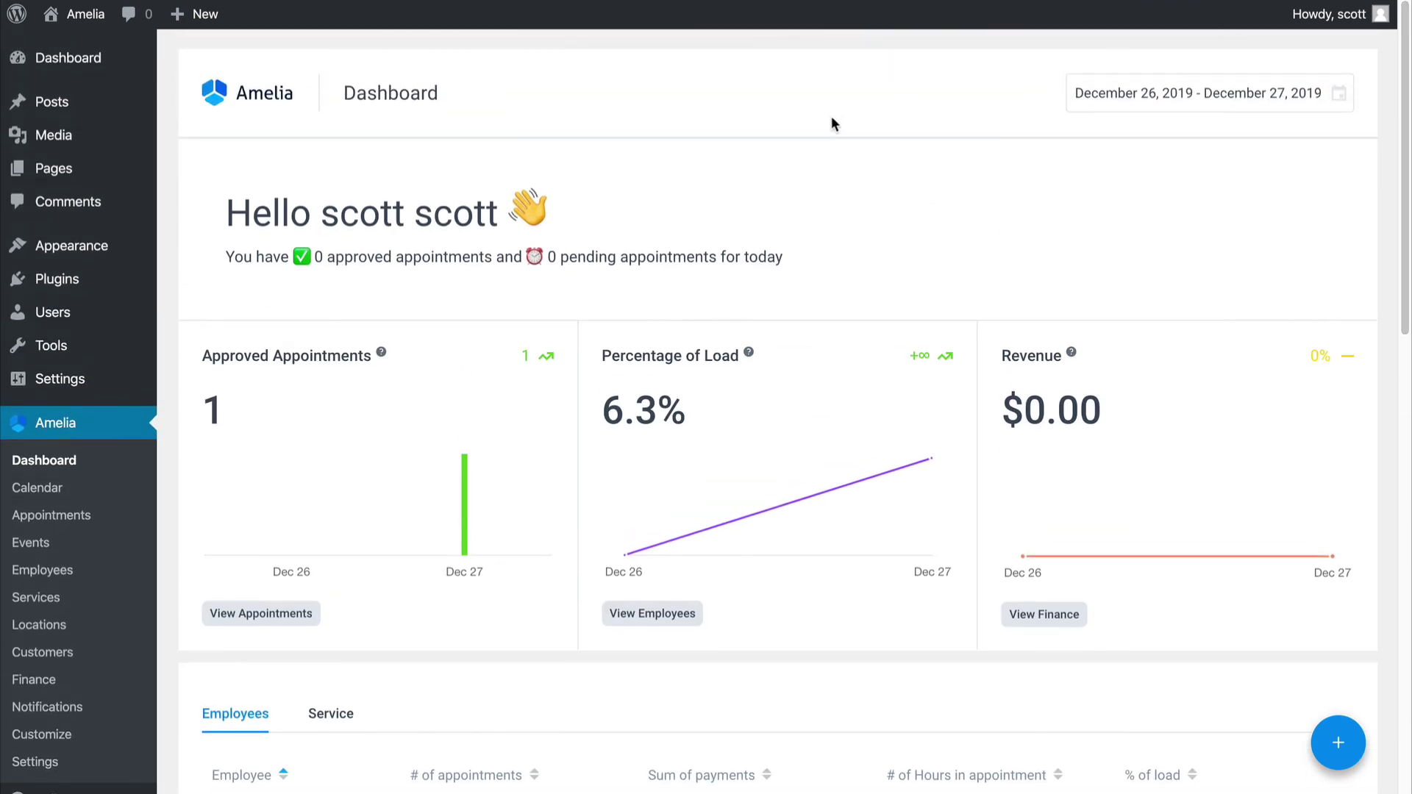
{"action": "left_click", "coordinate": [1154, 93]}
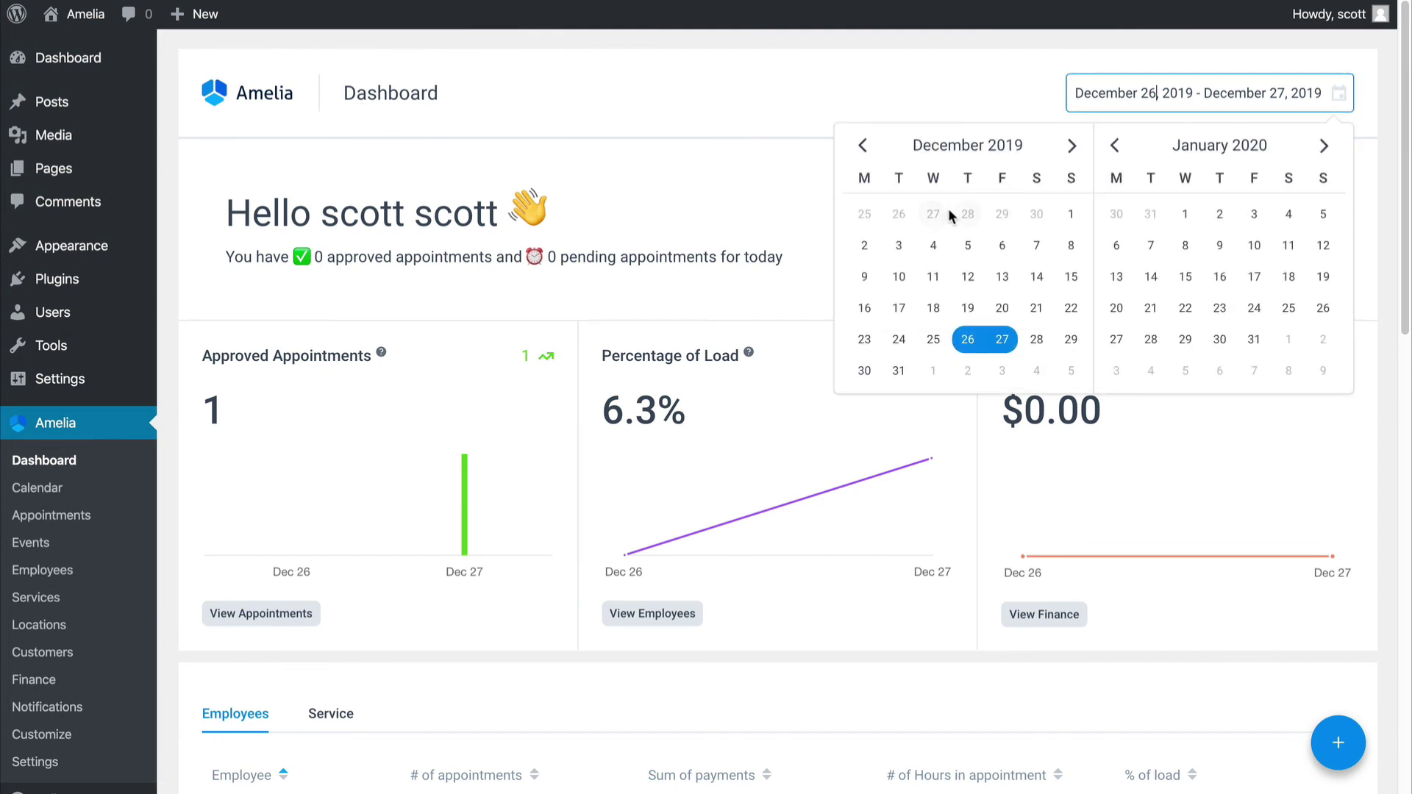
{"action": "left_click", "coordinate": [1071, 213]}
{"action": "left_click", "coordinate": [1254, 339]}
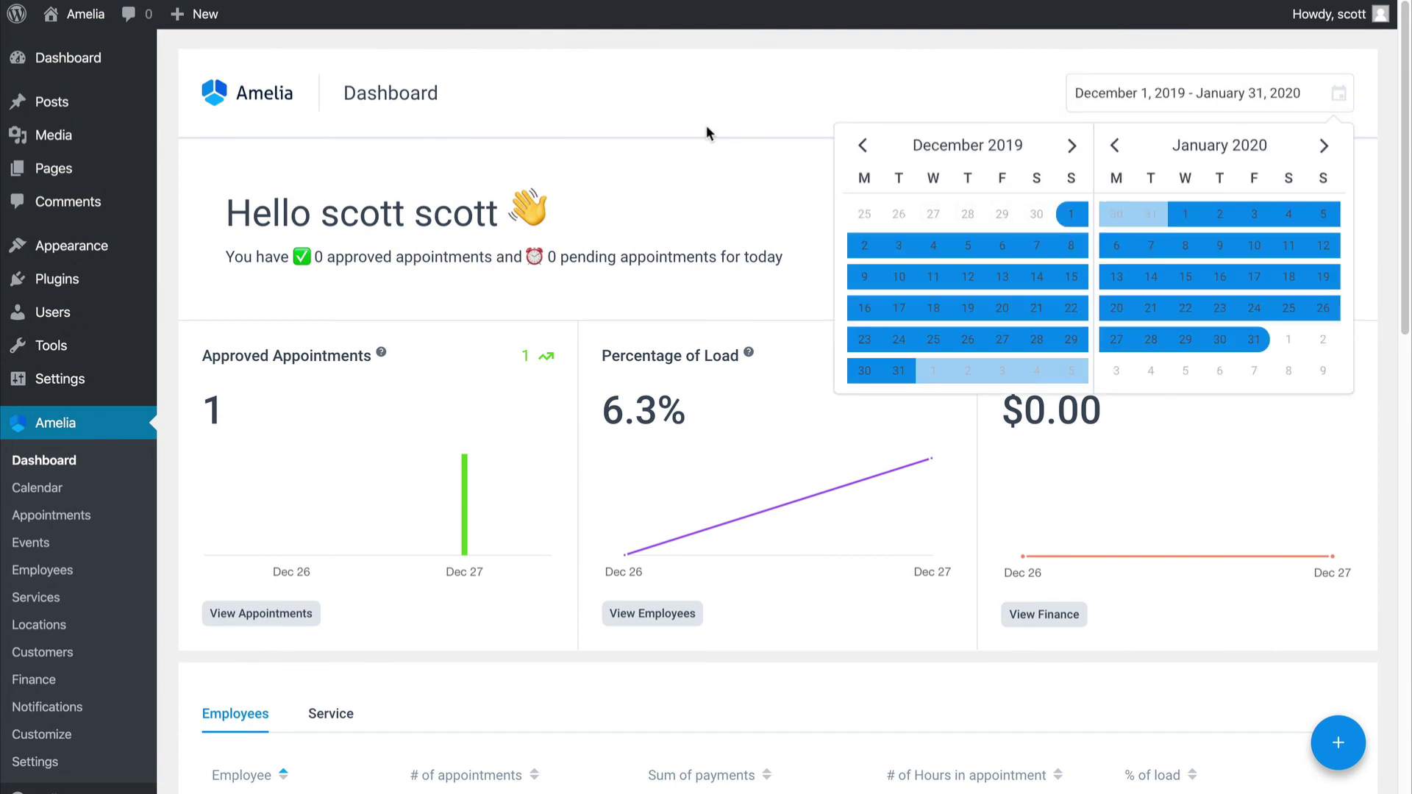
{"action": "left_click", "coordinate": [766, 129]}
{"action": "scroll", "coordinate": [1384, 194], "scroll_direction": "down", "scroll_amount": 9}
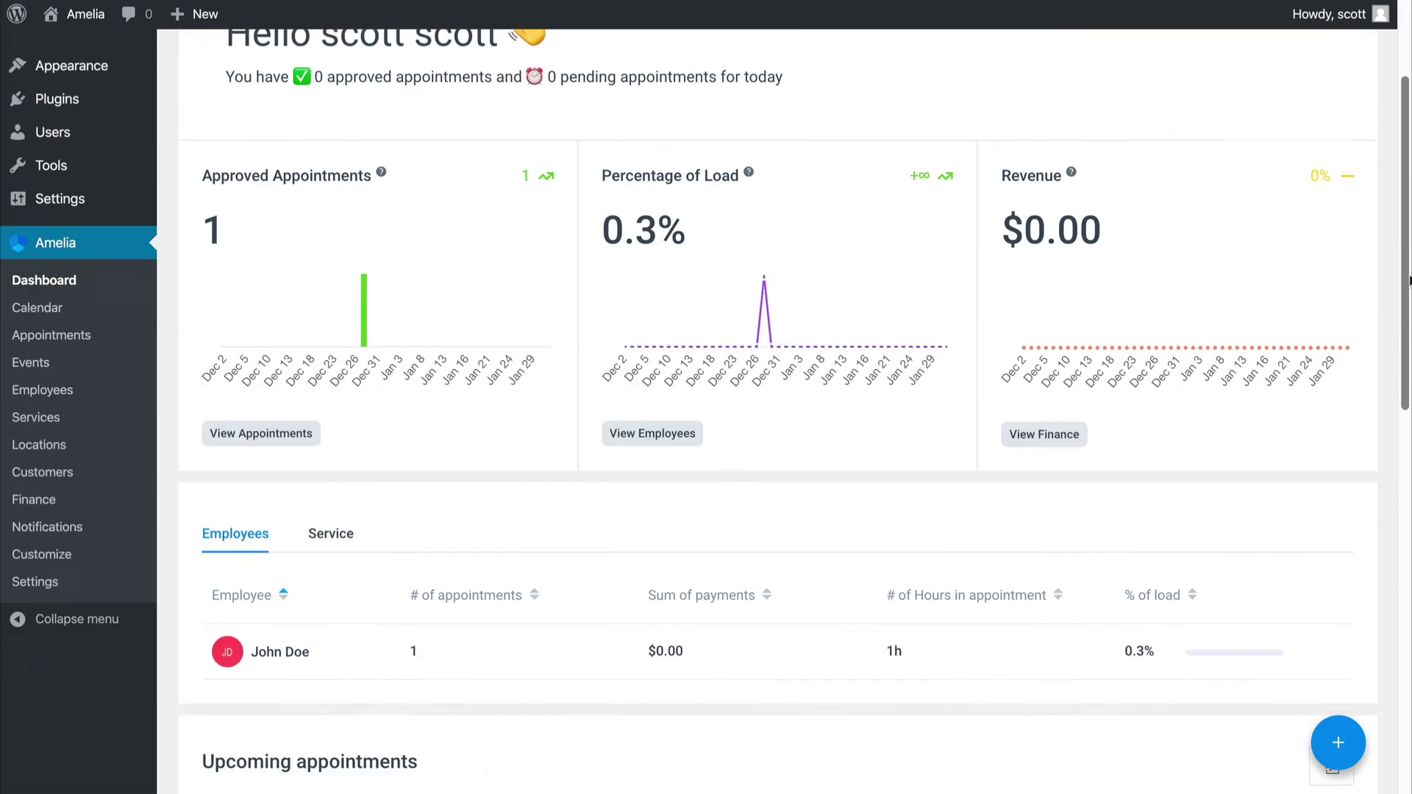
{"action": "scroll", "coordinate": [1342, 496], "scroll_direction": "up", "scroll_amount": 9}
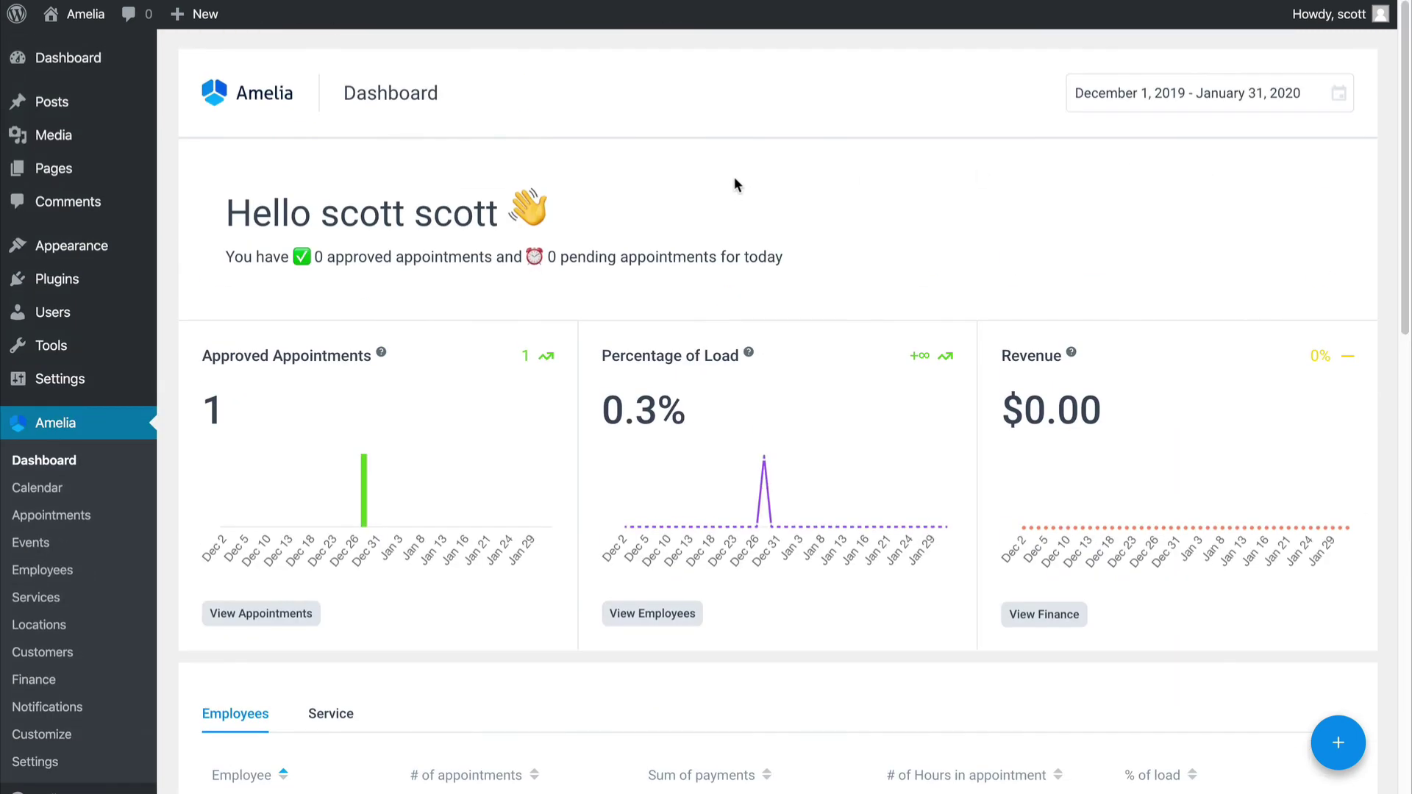